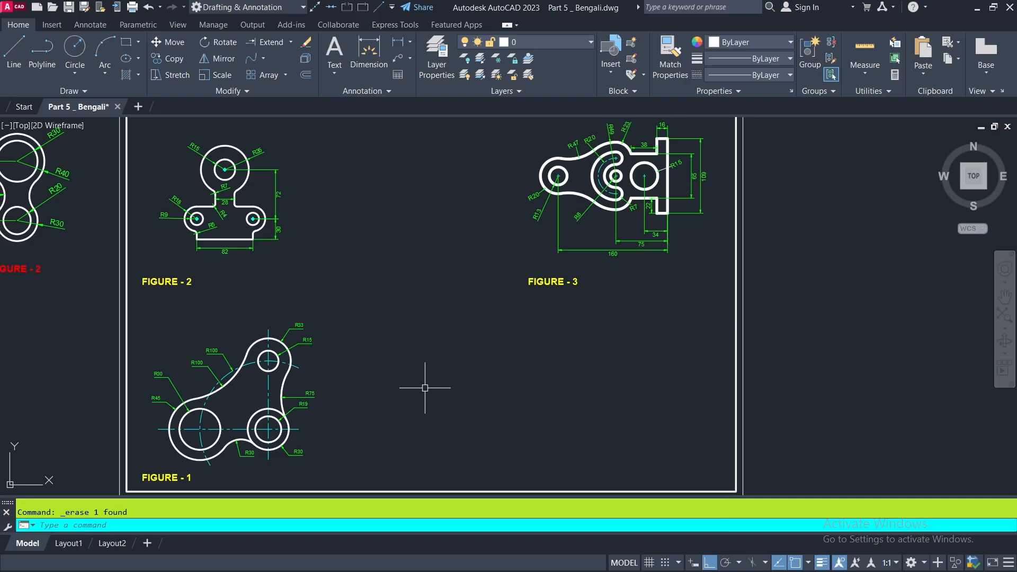
Step: Draw a circle of radius 19 in the empty space beside the Figure 1 reference drawing
middle_drag(431, 397, 459, 360)
scroll(291, 378, up, 2)
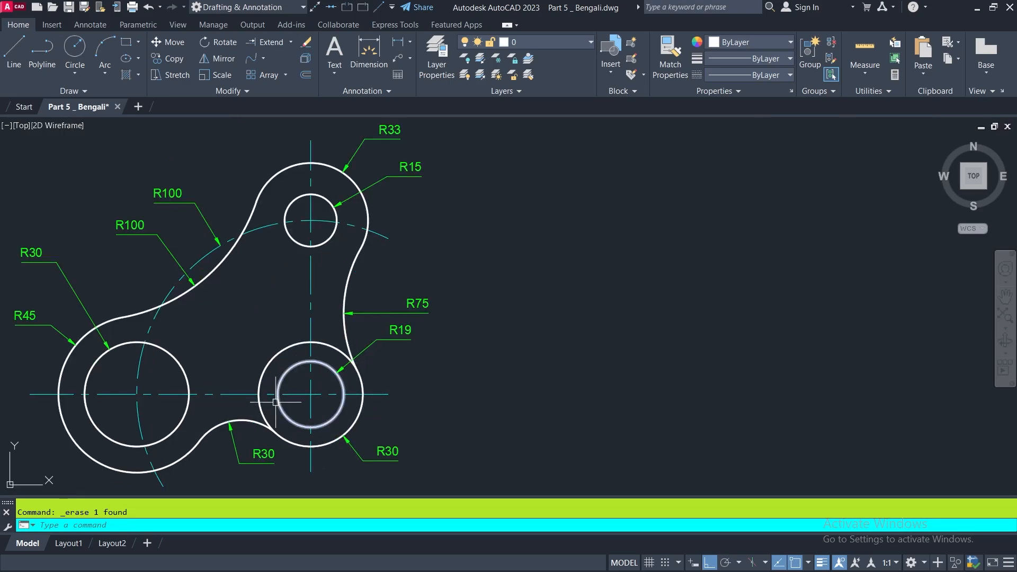
scroll(279, 410, up, 2)
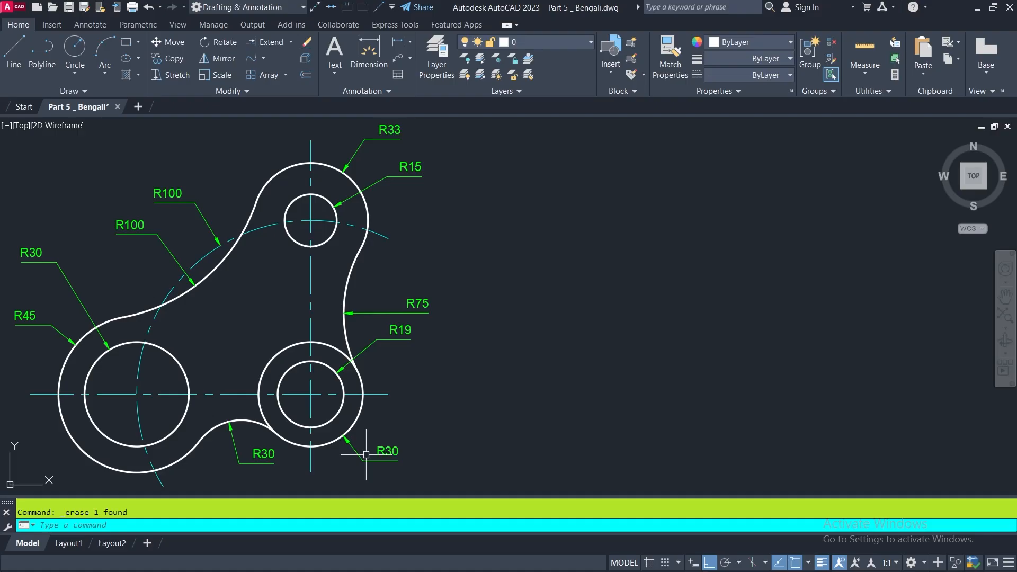
click(74, 48)
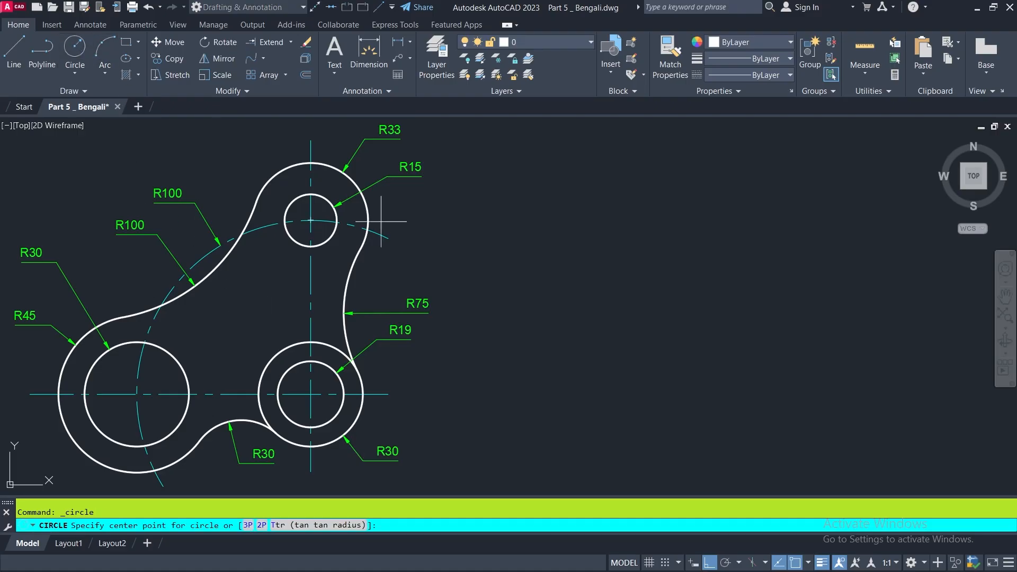
click(709, 330)
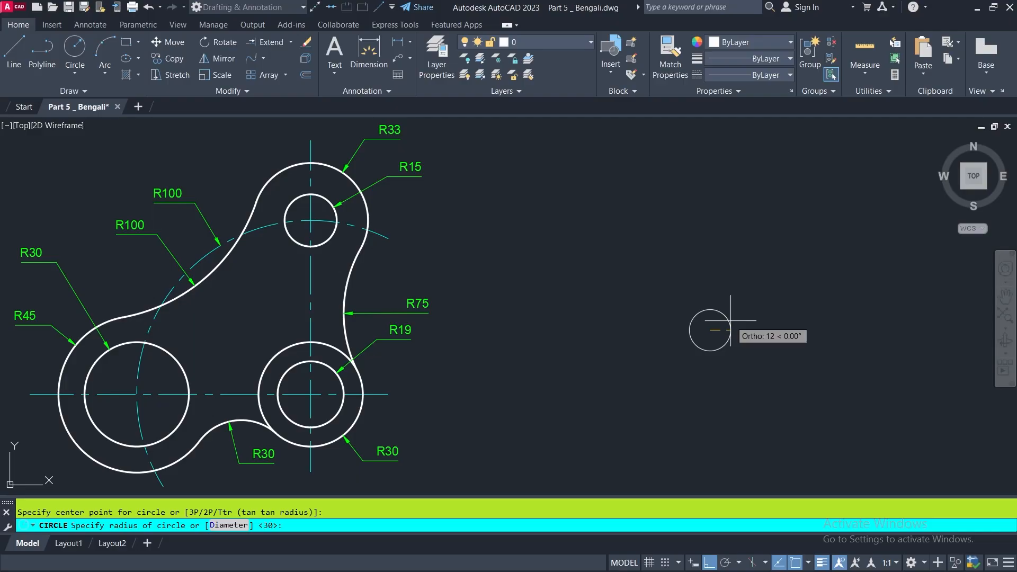
text(19)
key(Return)
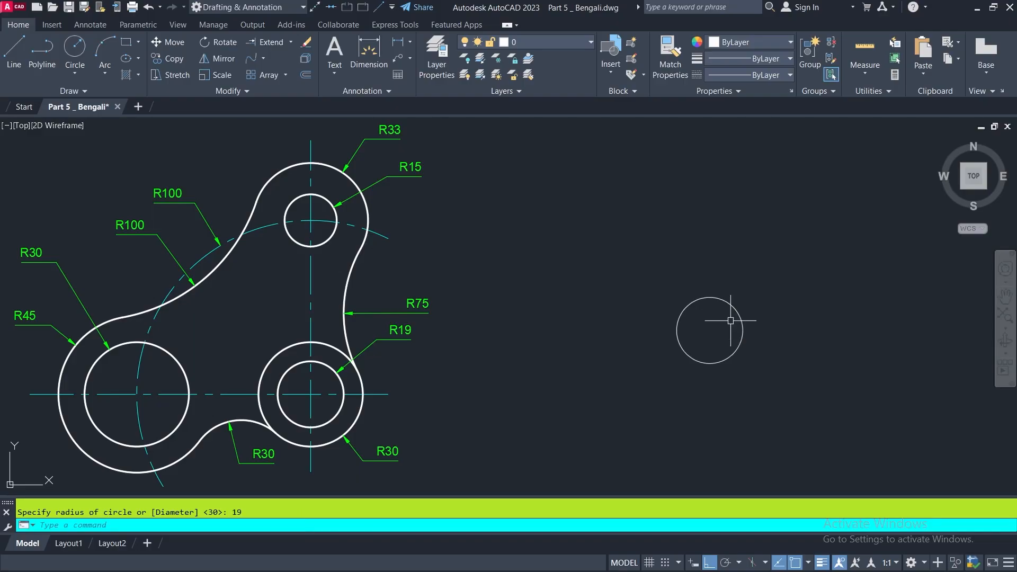
Step: Draw a circle of radius 30 concentric with the radius 19 circle
key(Return)
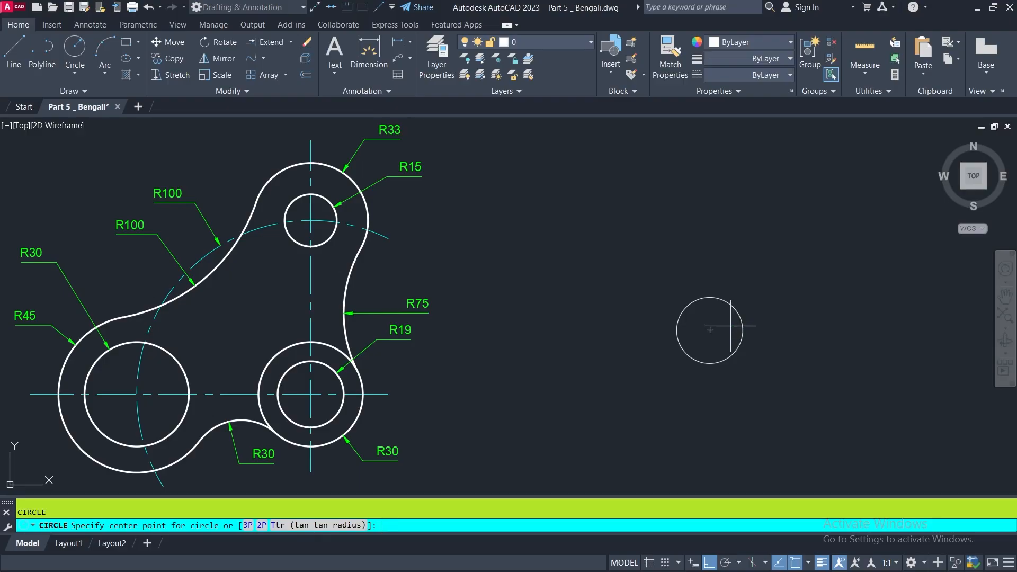
click(710, 330)
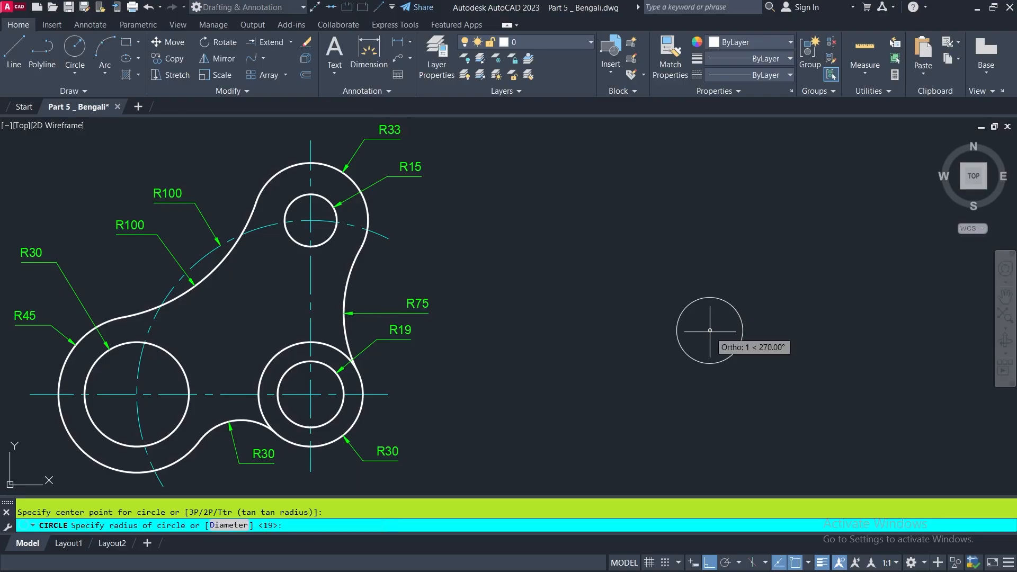
text(30)
key(Return)
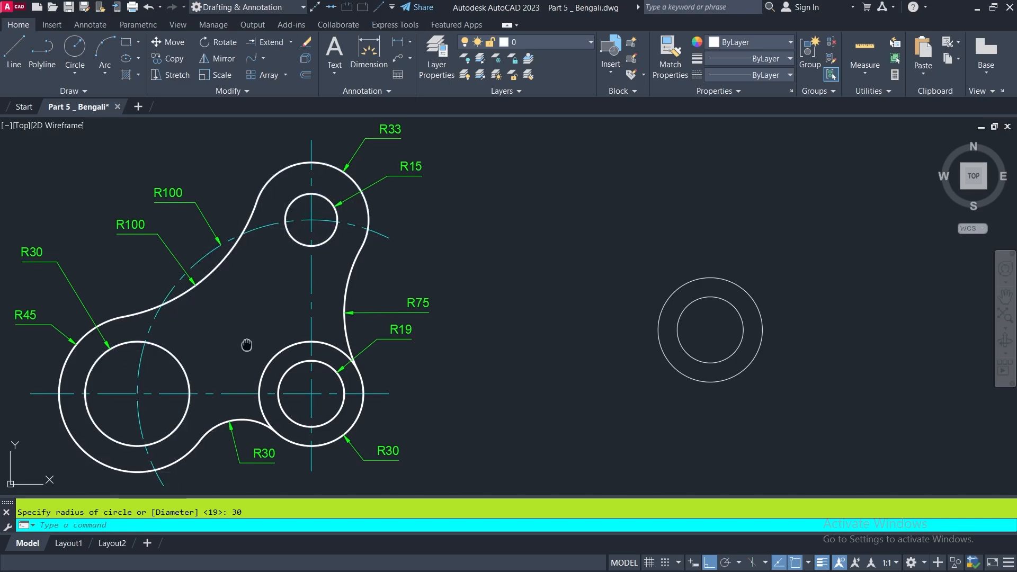
Step: Draw a circle of radius 15 centred 100 units directly above the centre of the concentric circles
middle_drag(245, 345, 264, 321)
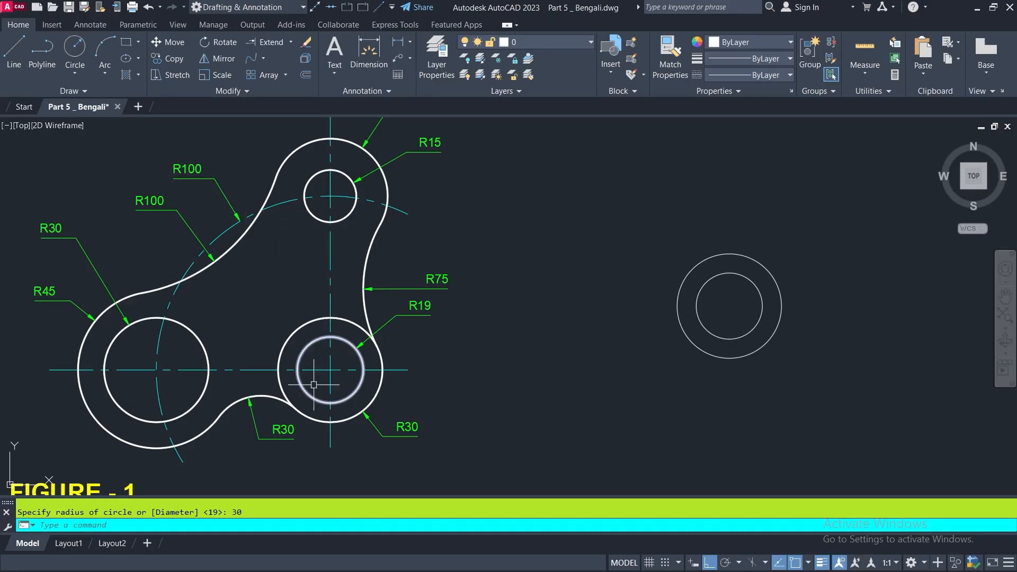
middle_drag(343, 199, 339, 281)
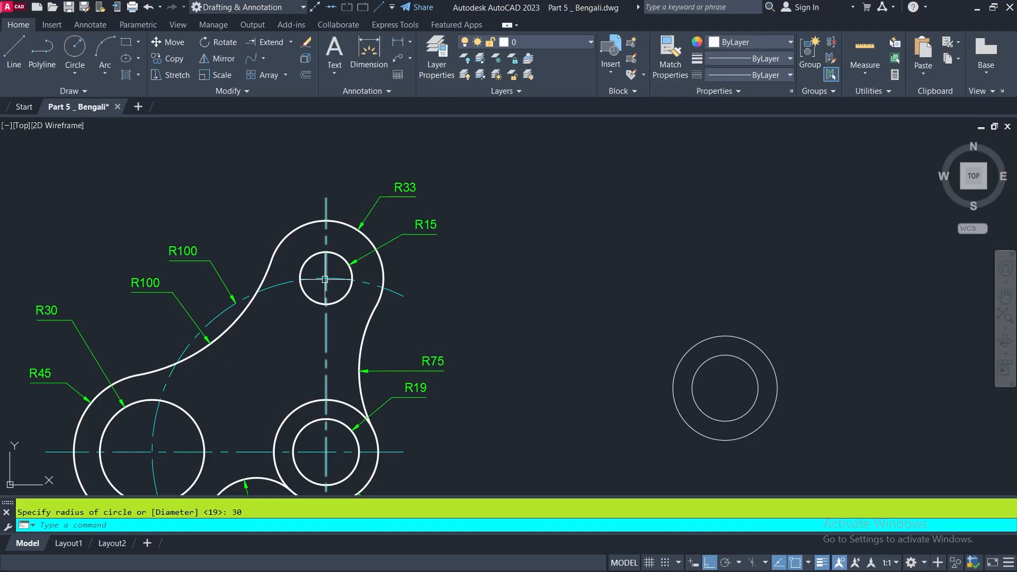
click(74, 46)
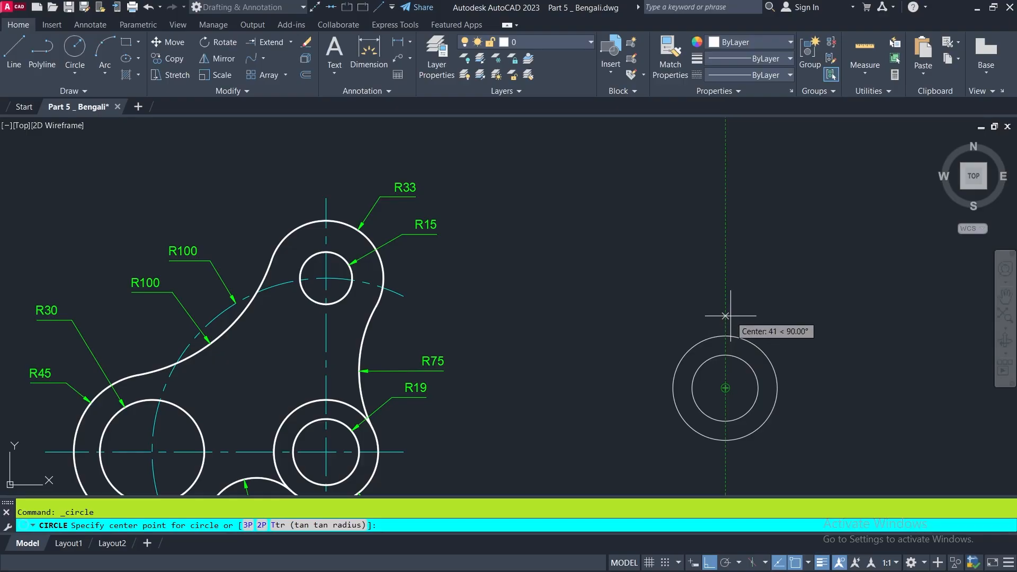
text(100)
key(Return)
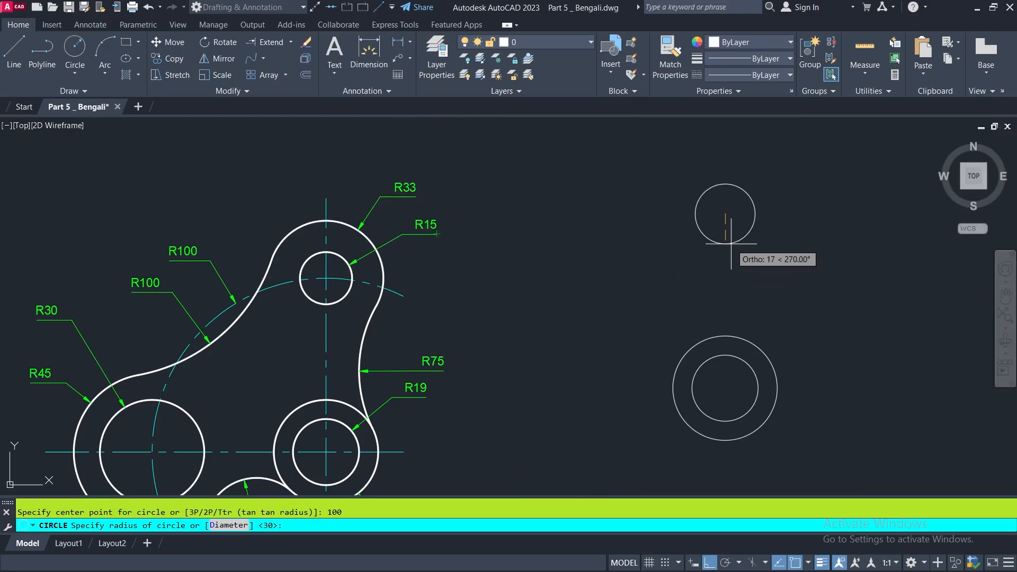
text(15)
key(Return)
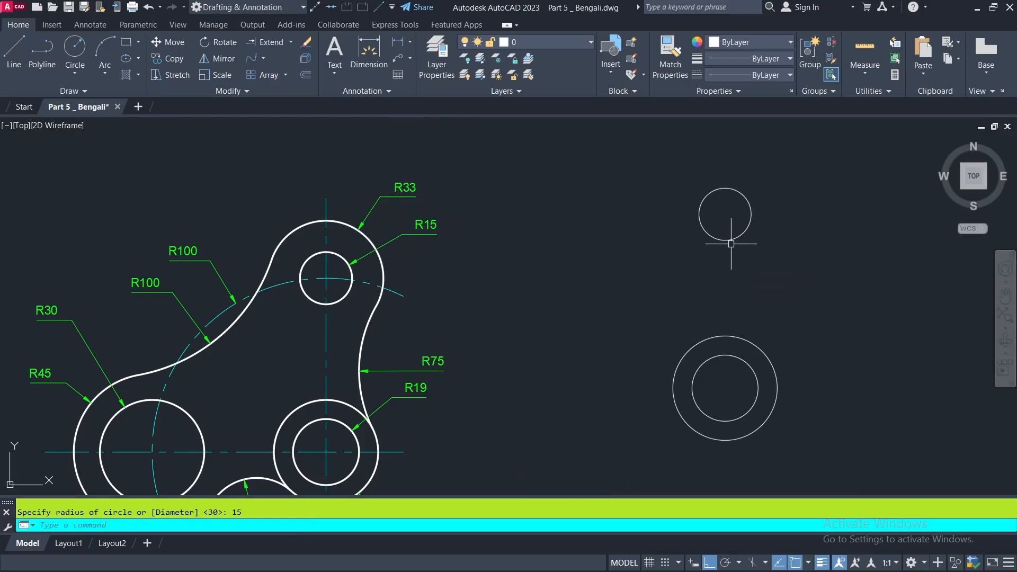
Step: Add a circle of radius 33 concentric with the radius 15 circle
key(Return)
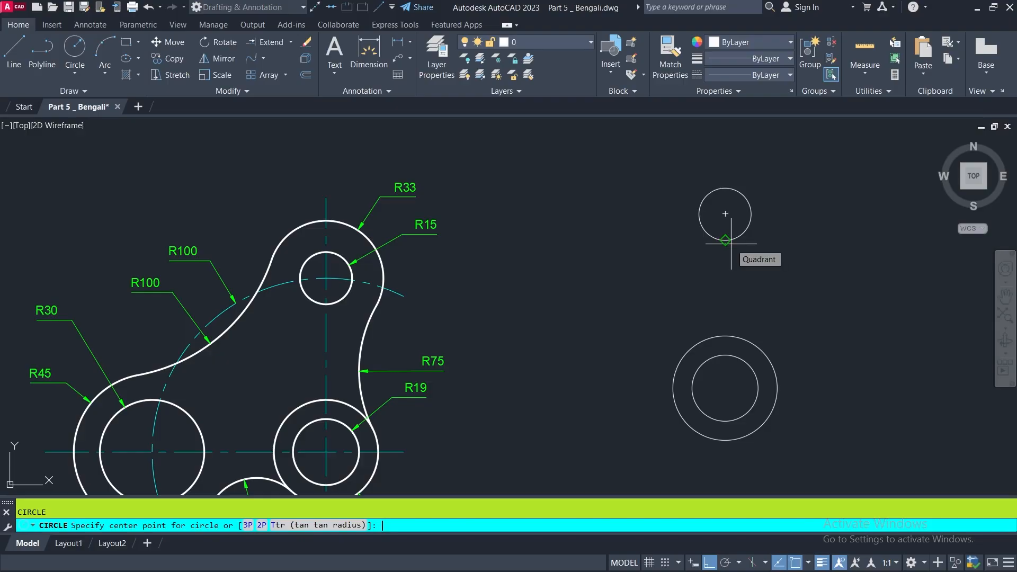
click(725, 214)
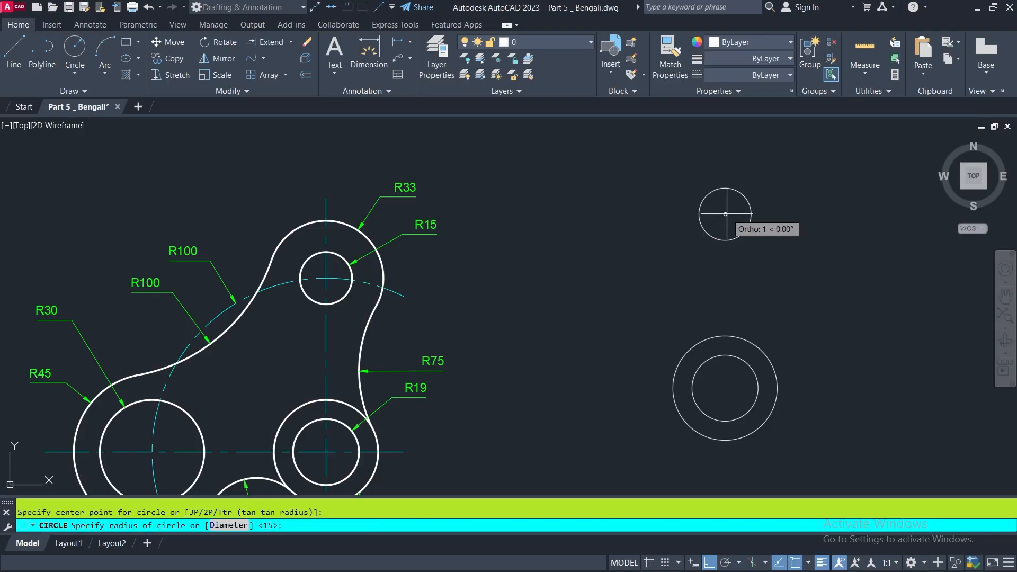
text(33)
key(Return)
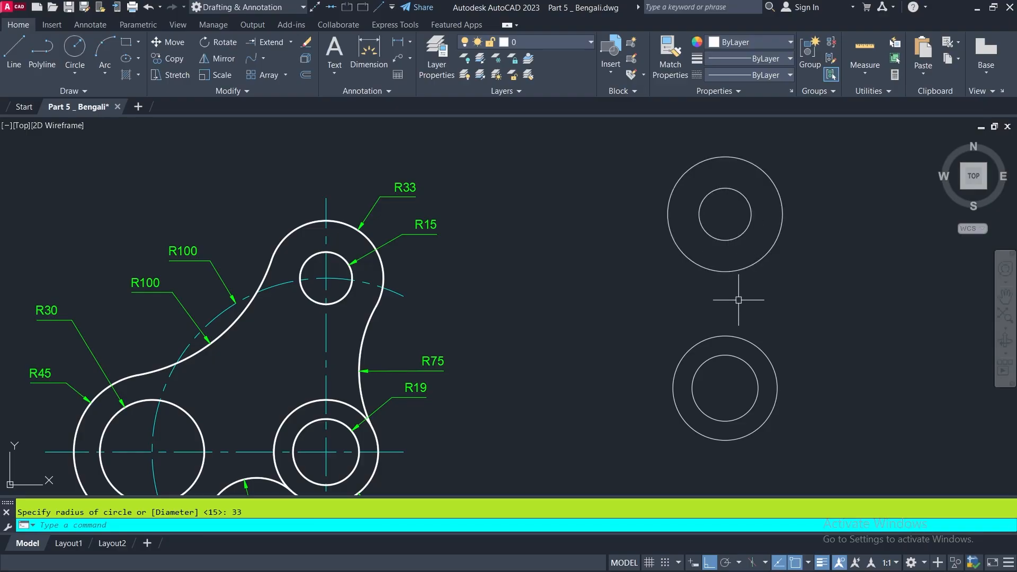
Step: Draw a vertical centre line through both circle pairs, from below the lower pair to above the upper pair
middle_drag(734, 298, 786, 254)
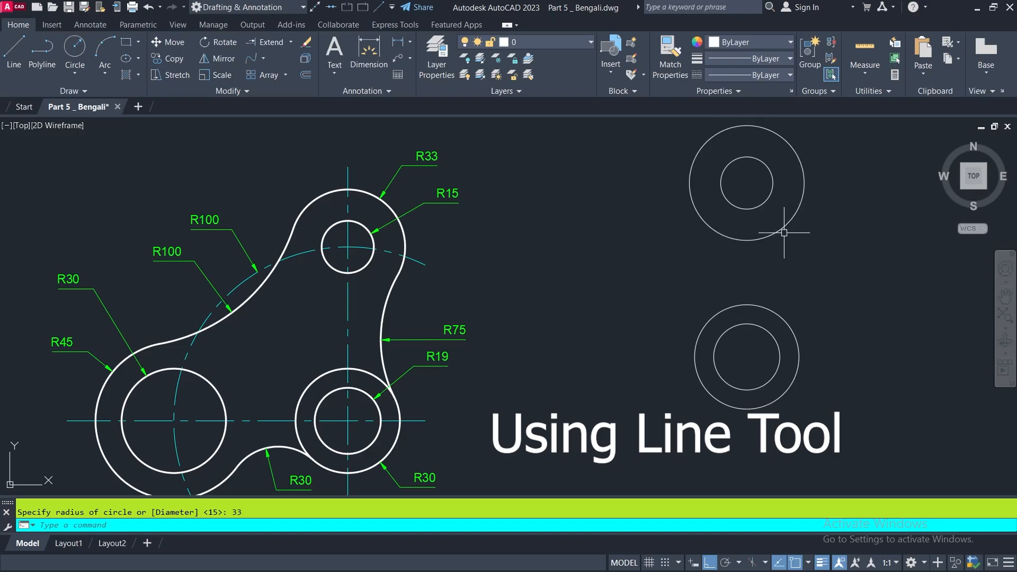
click(14, 53)
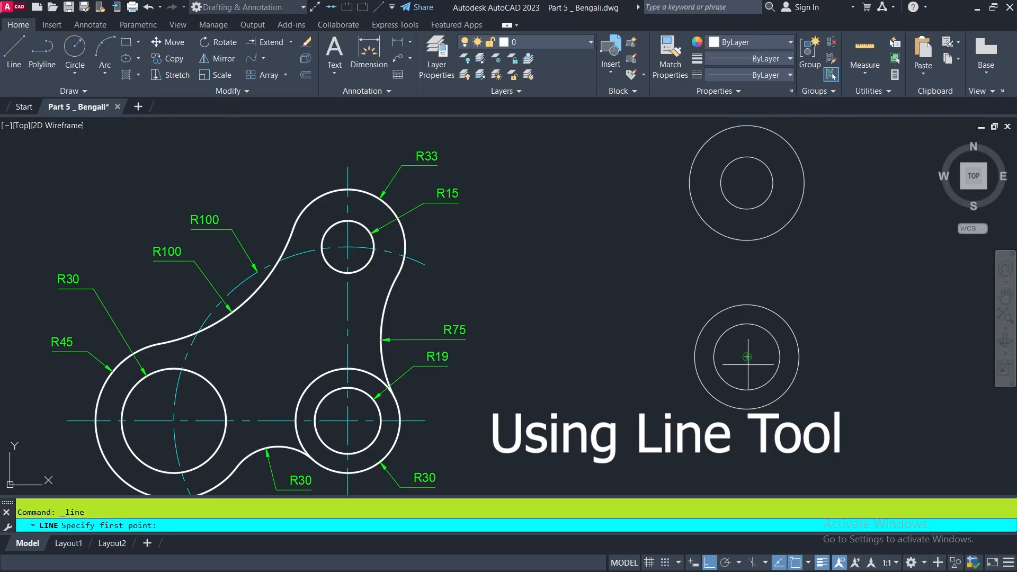
click(747, 476)
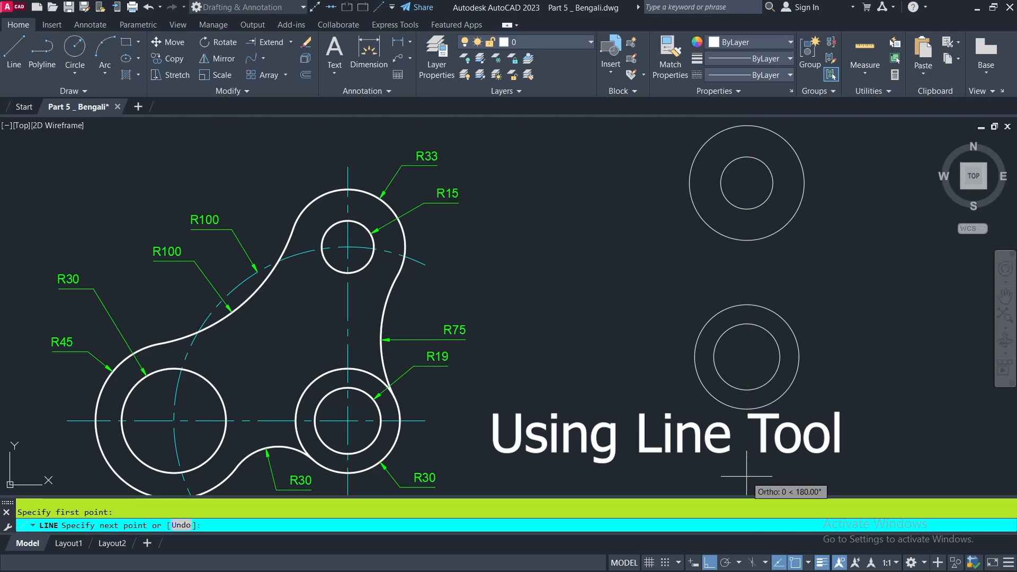
middle_drag(760, 154, 751, 241)
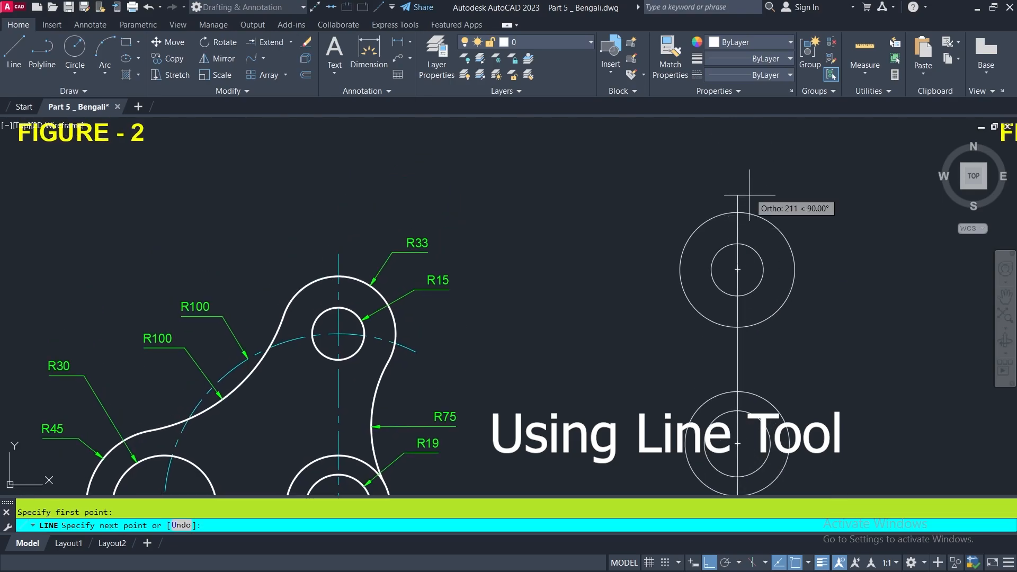
click(746, 163)
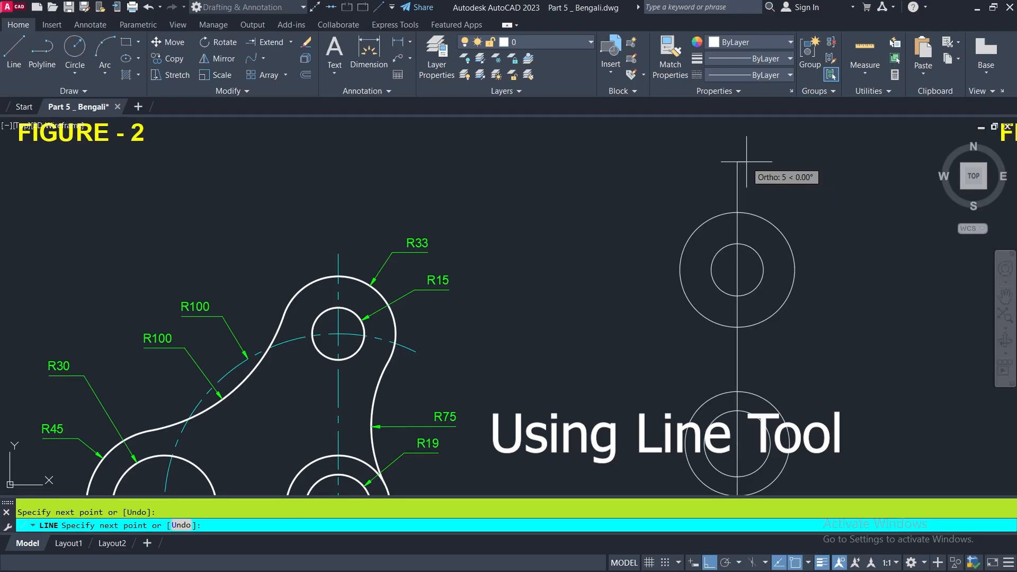
key(Return)
Step: Draw a horizontal centre line through the lower circle pair, extending well past its left side
click(24, 59)
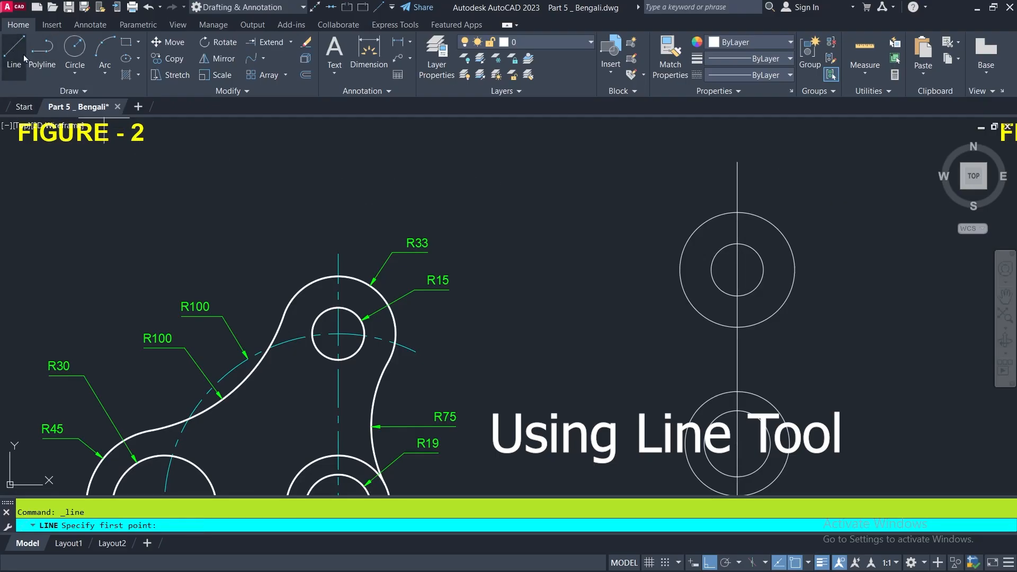
middle_drag(732, 440, 754, 319)
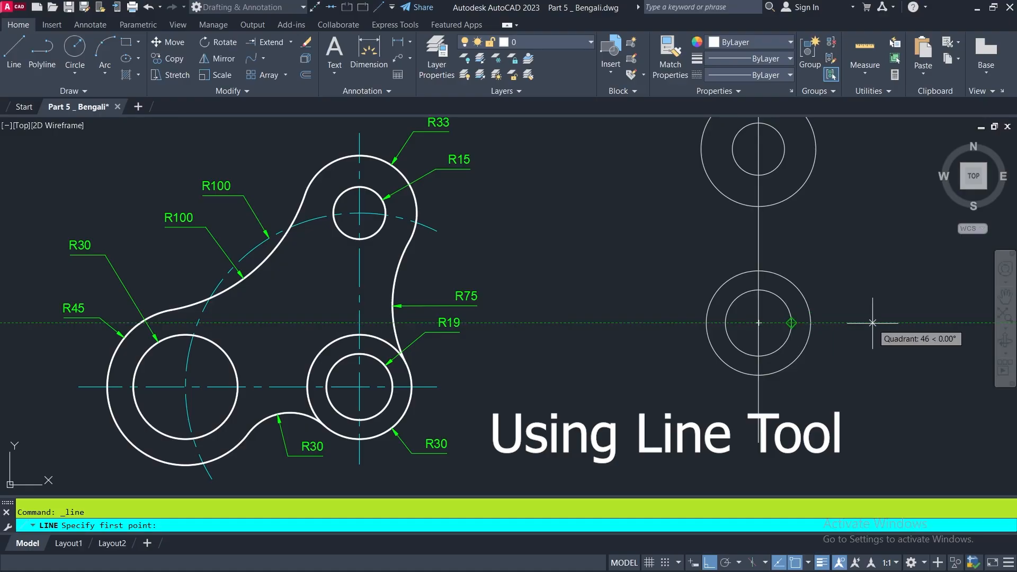
click(873, 323)
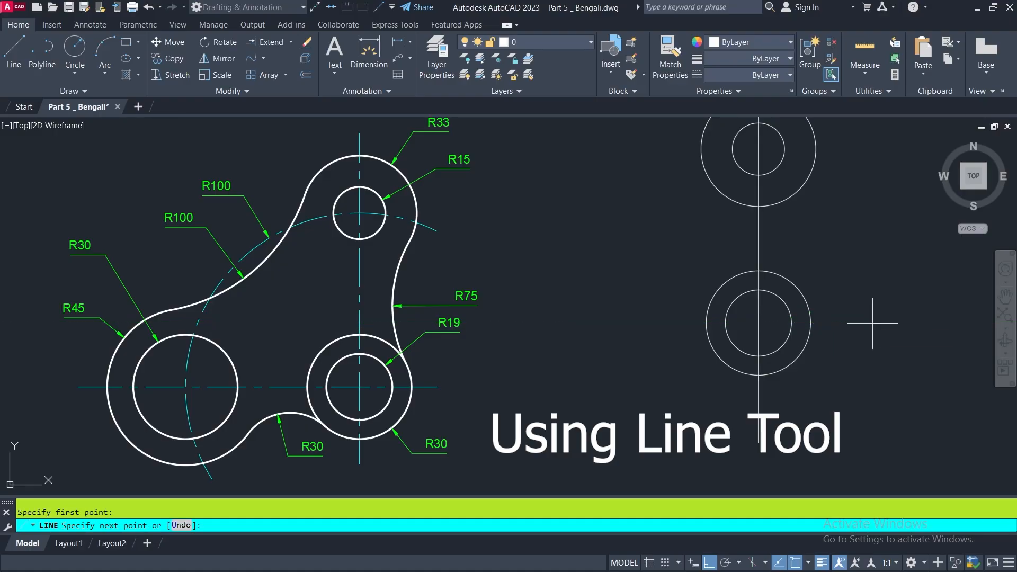
click(497, 323)
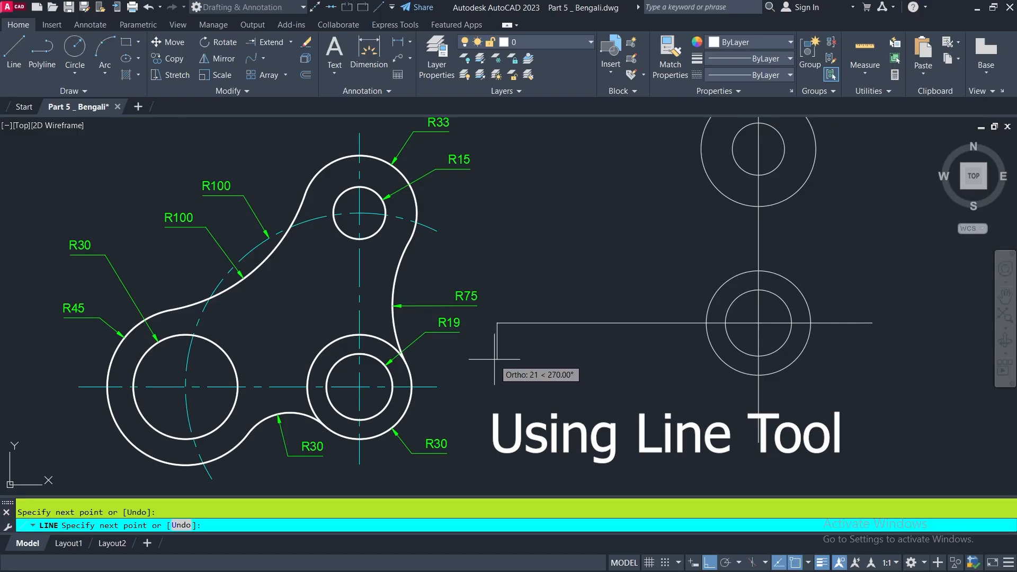
key(Escape)
Step: Draw a circle of radius 100 centred on the lower circle pair
scroll(688, 376, down, 2)
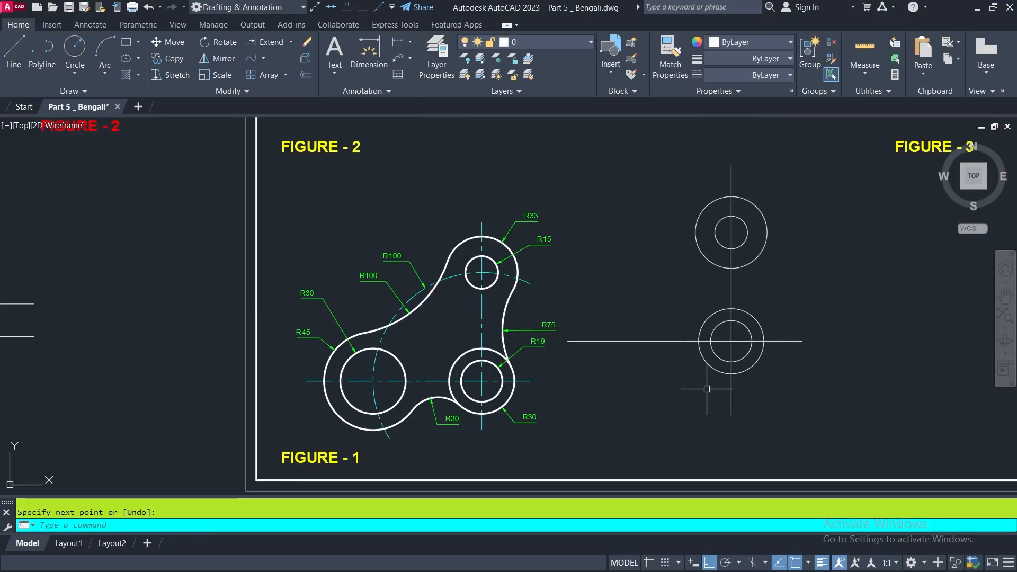
click(84, 61)
click(731, 341)
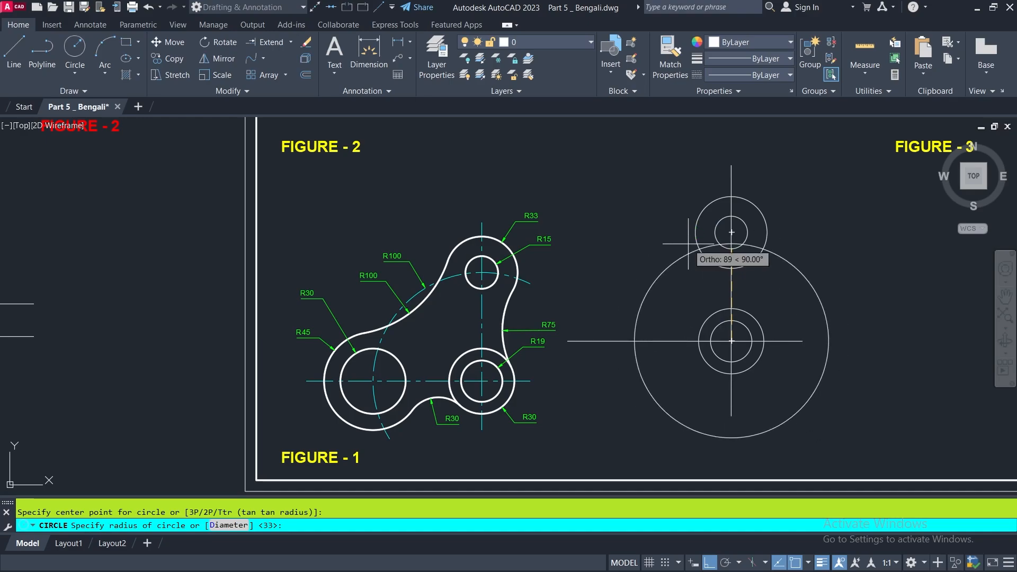
text(100)
key(Return)
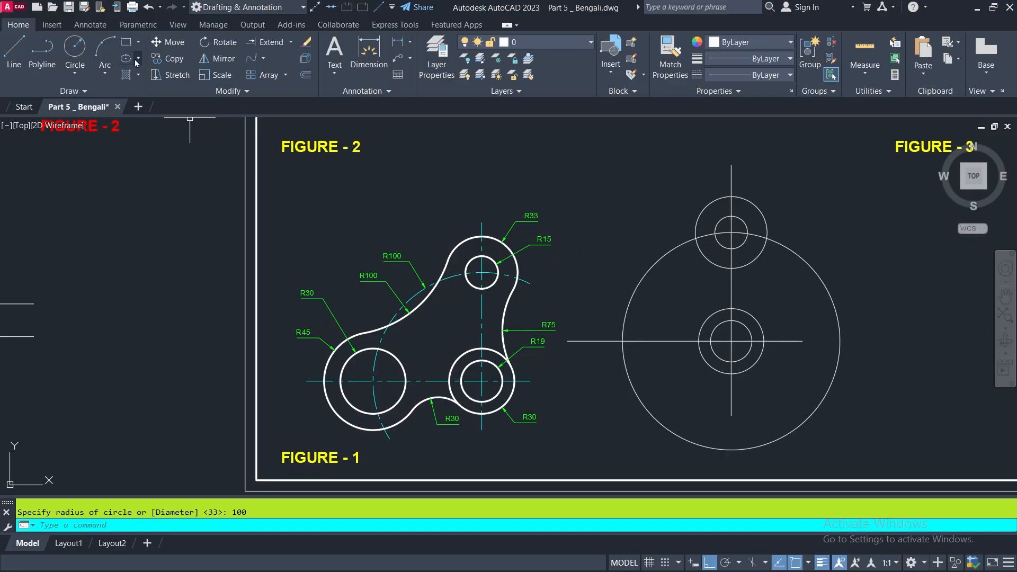
Step: Turn Ortho off and draw a diagonal line across the radius 100 circle, from outside its lower left to outside its upper right
click(6, 49)
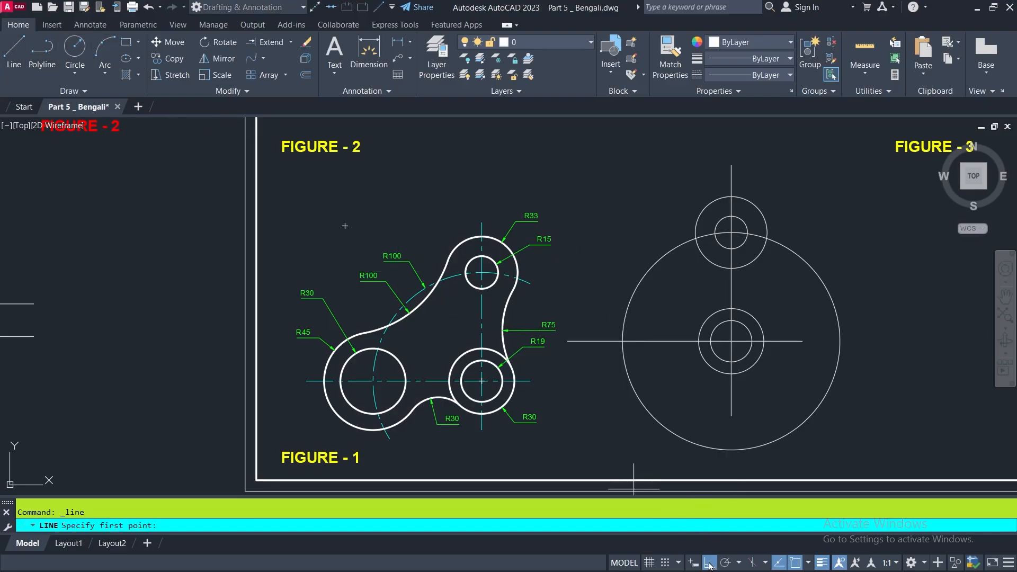
click(709, 563)
click(731, 340)
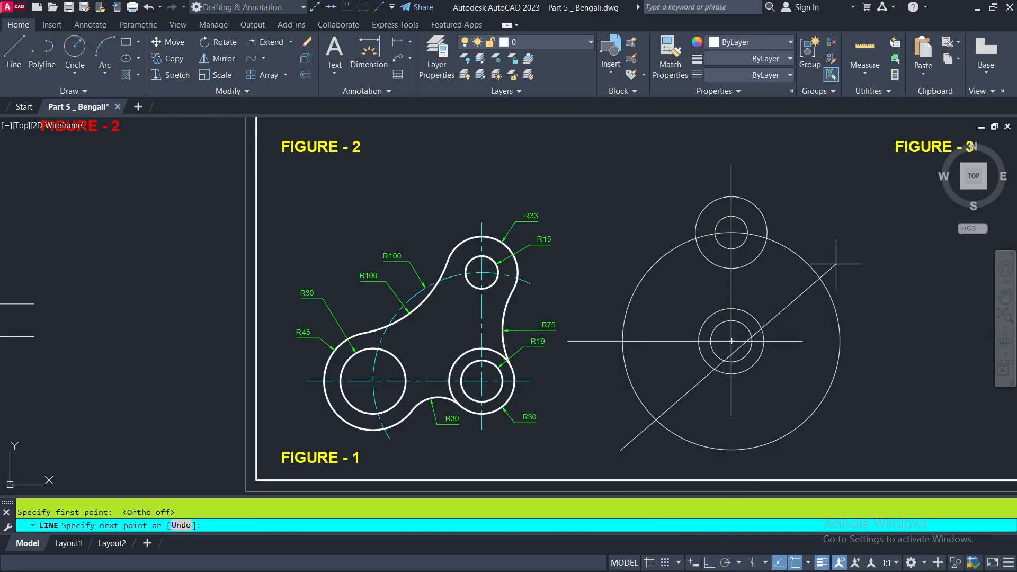
click(854, 254)
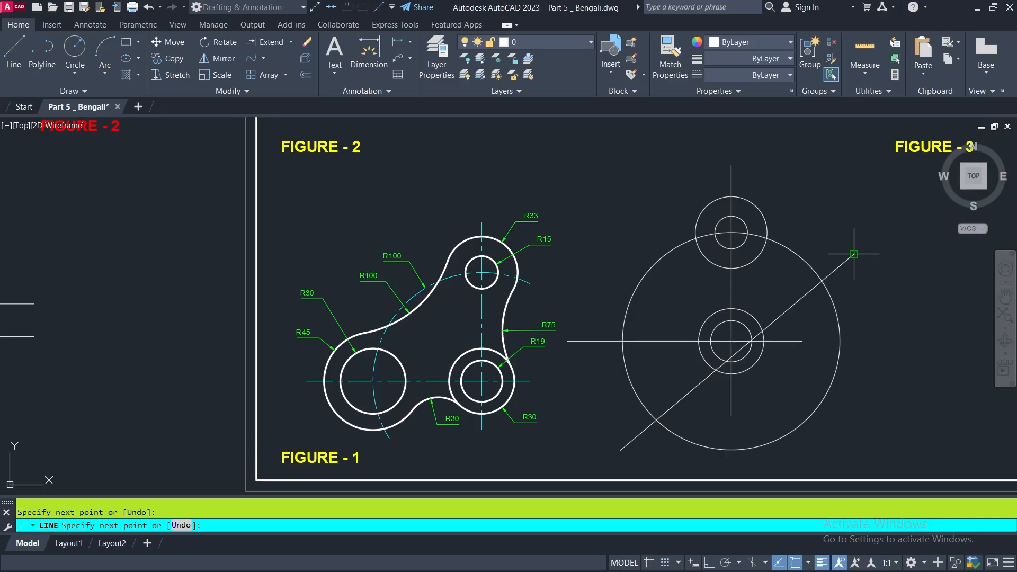
key(Return)
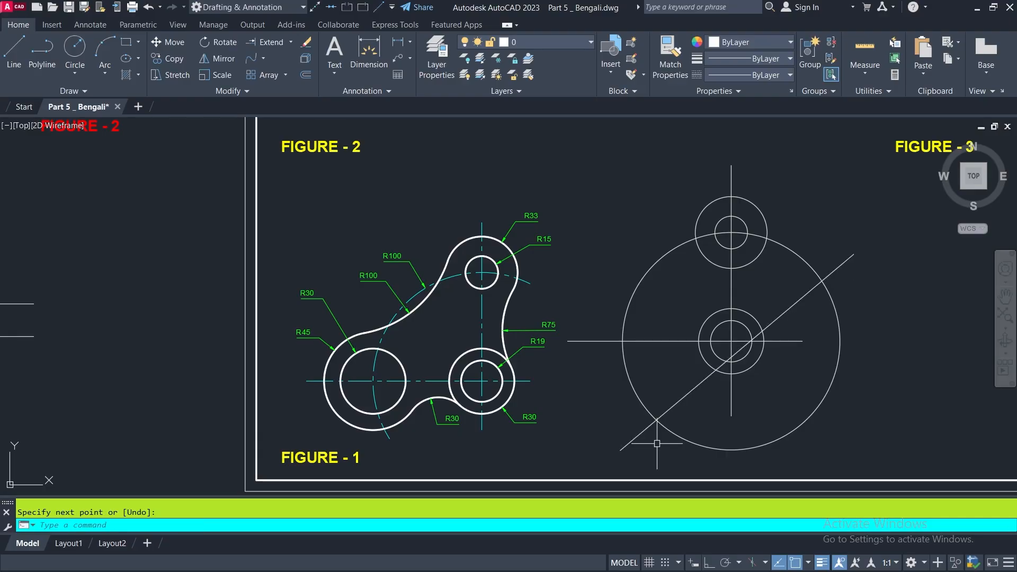
Step: Trim away the radius 100 circle's lower-right portion at the diagonal line, then erase that line
click(290, 42)
click(267, 67)
click(804, 419)
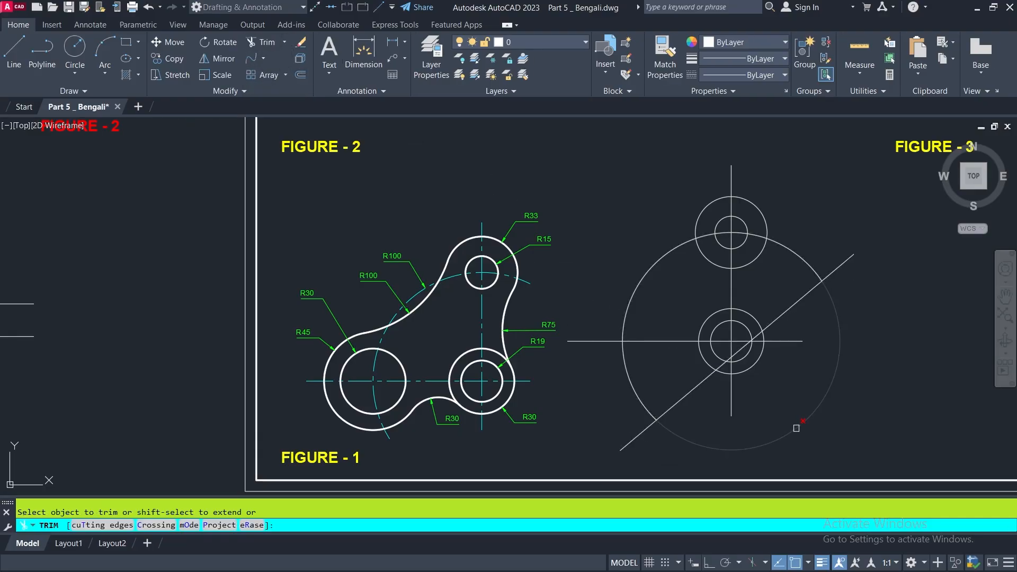
key(Escape)
click(798, 305)
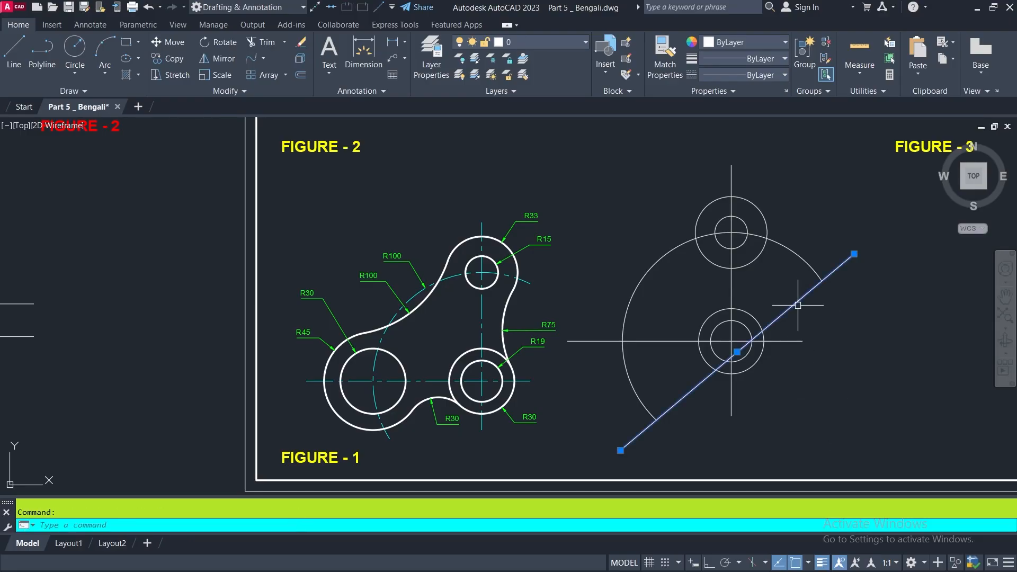
key(Delete)
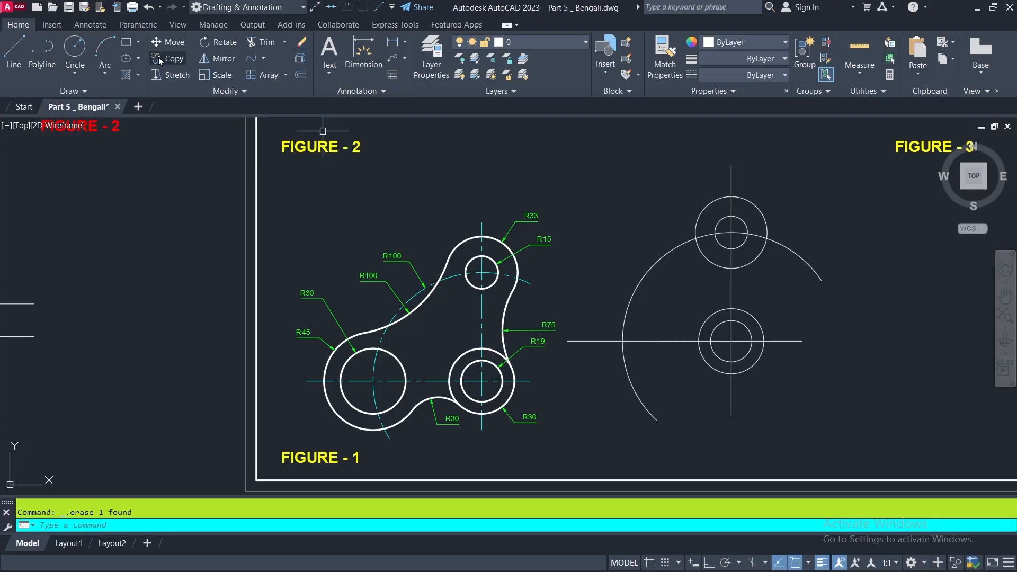
Step: Draw two concentric circles of radius 30 and 45 centred where the R100 arc crosses the horizontal centre line
click(72, 46)
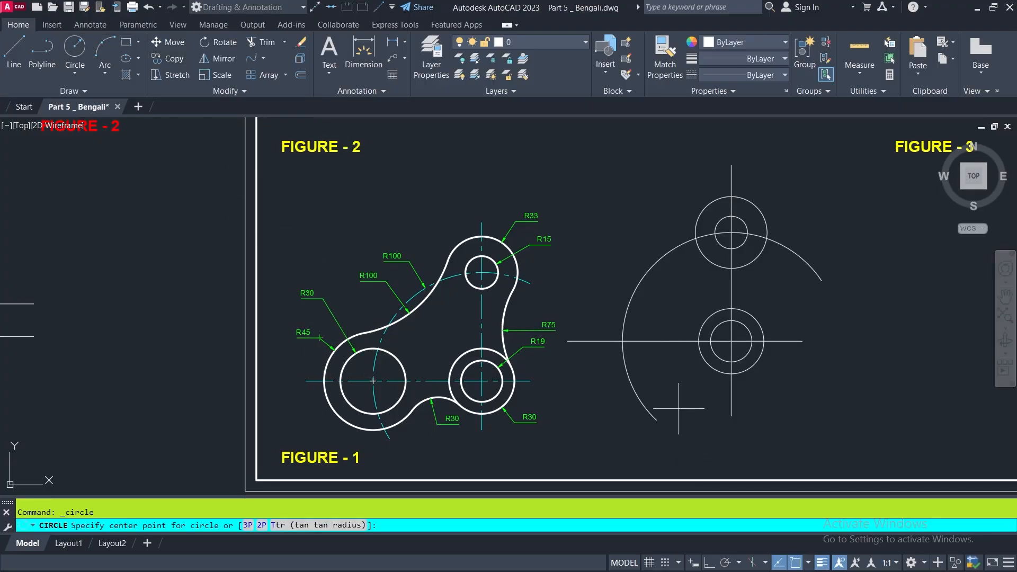
click(623, 341)
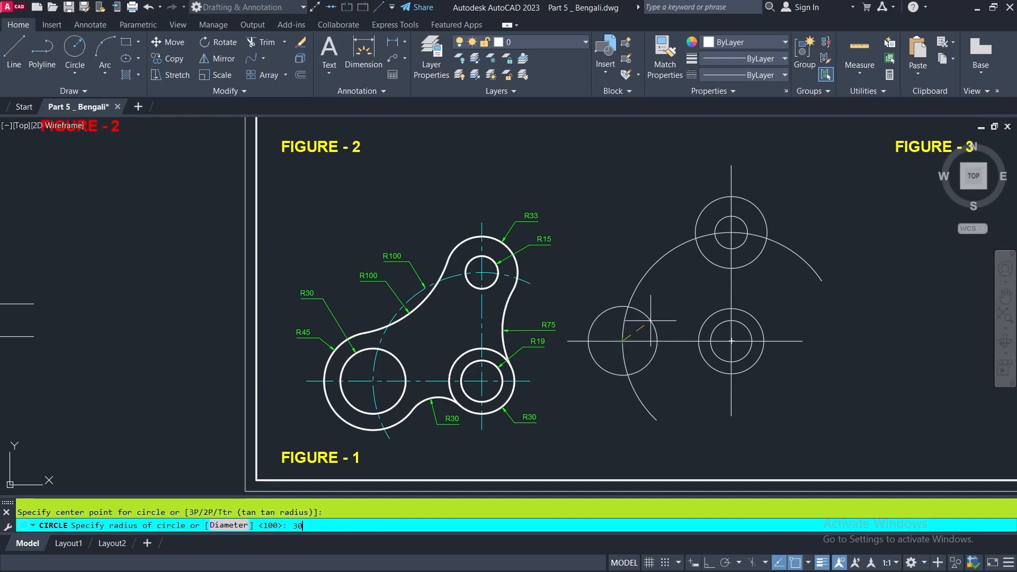
key(Return)
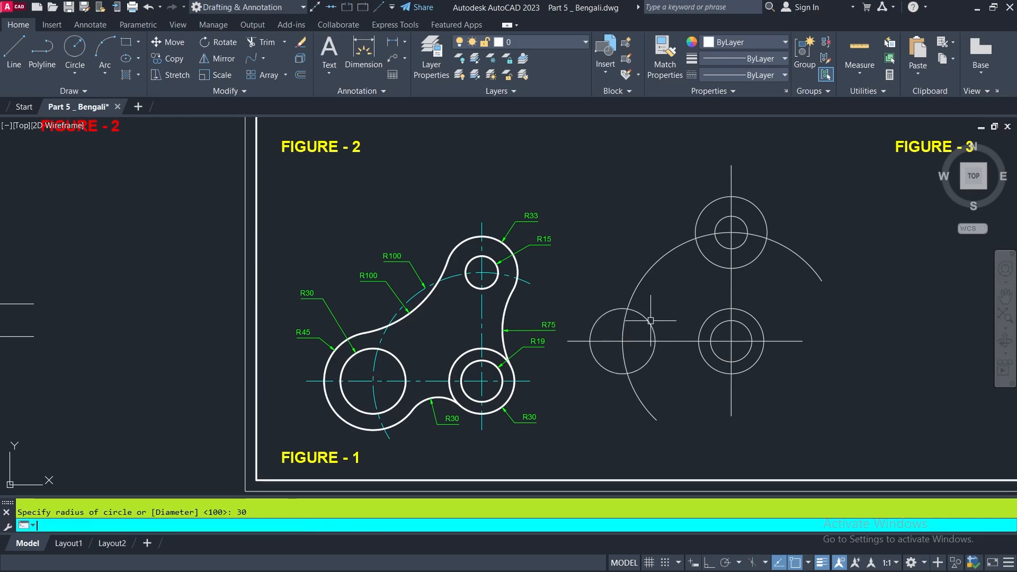
key(Return)
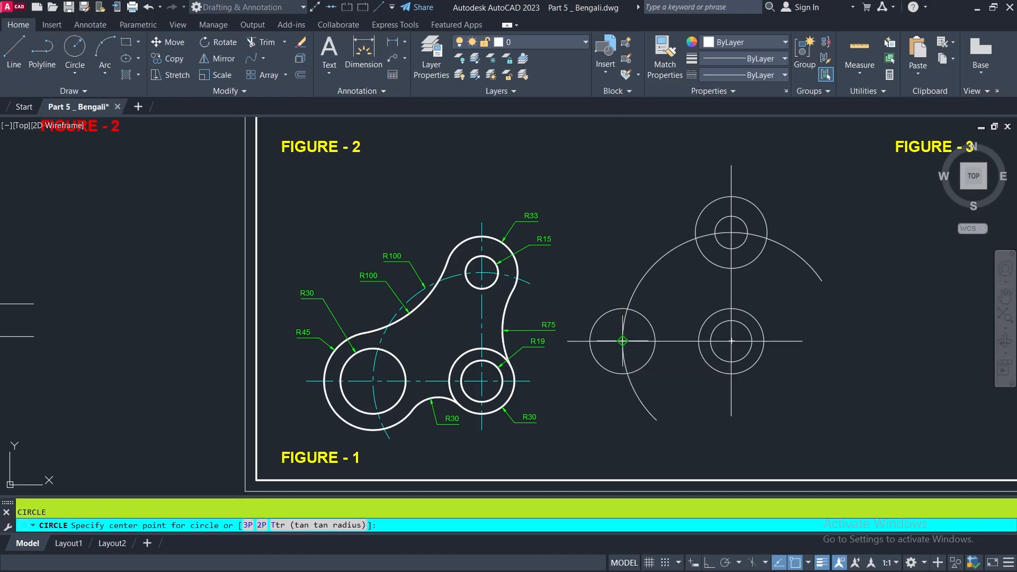
click(623, 340)
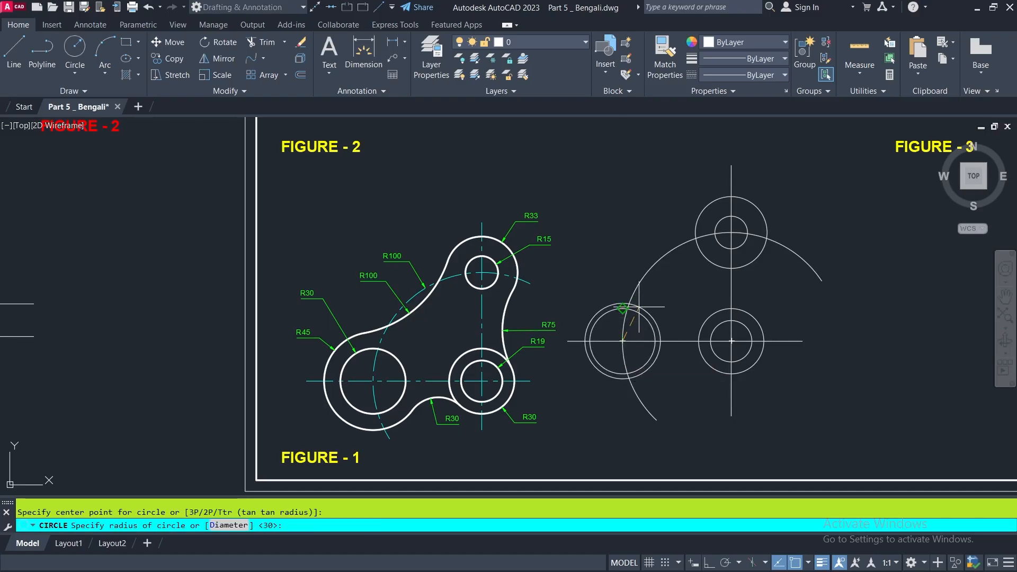
text(4)
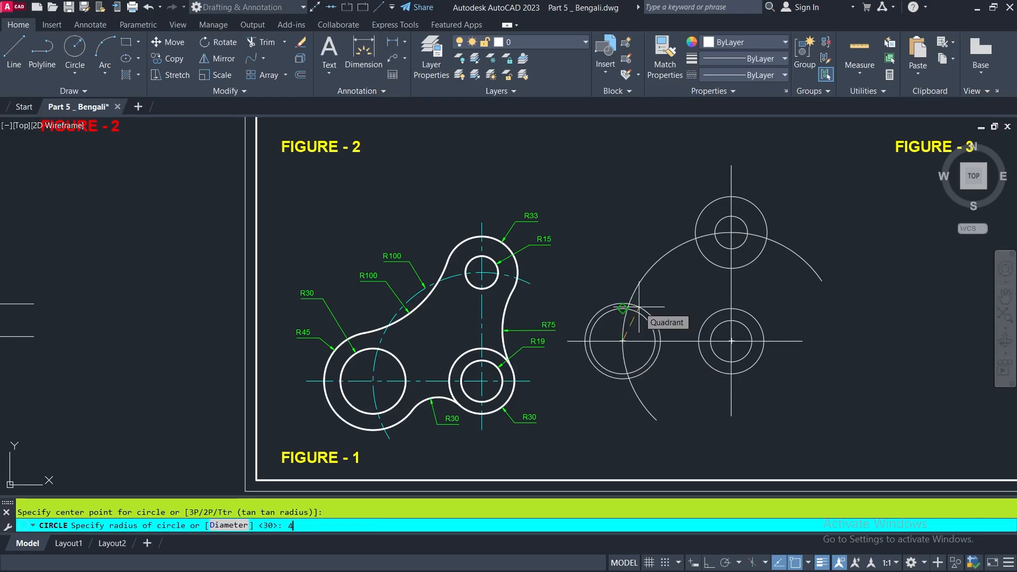
text(5)
key(Return)
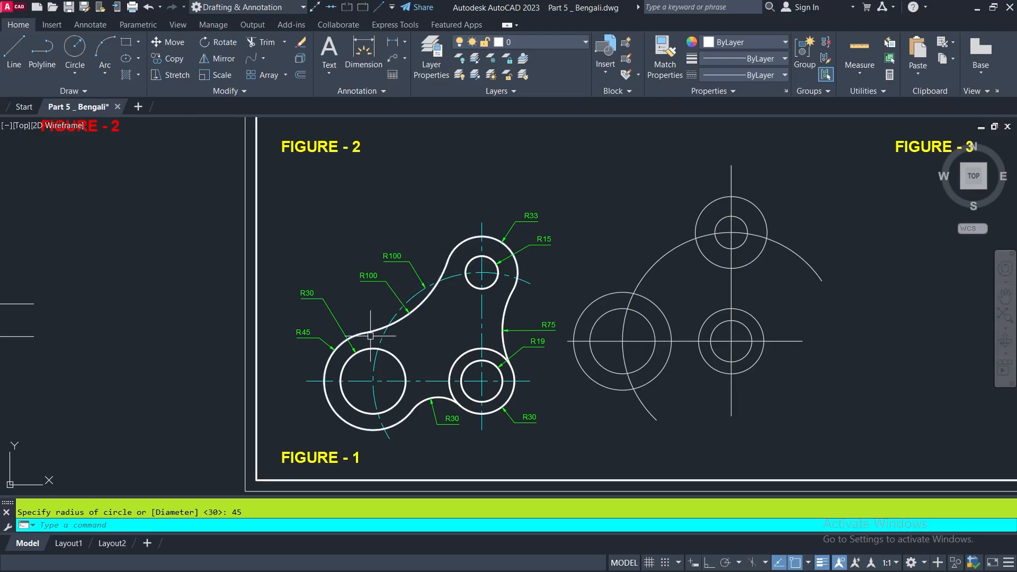
Step: Fillet the outer R45 circle to the upper R33 circle with a radius of 100, on their upper-left side
scroll(411, 314, up, 4)
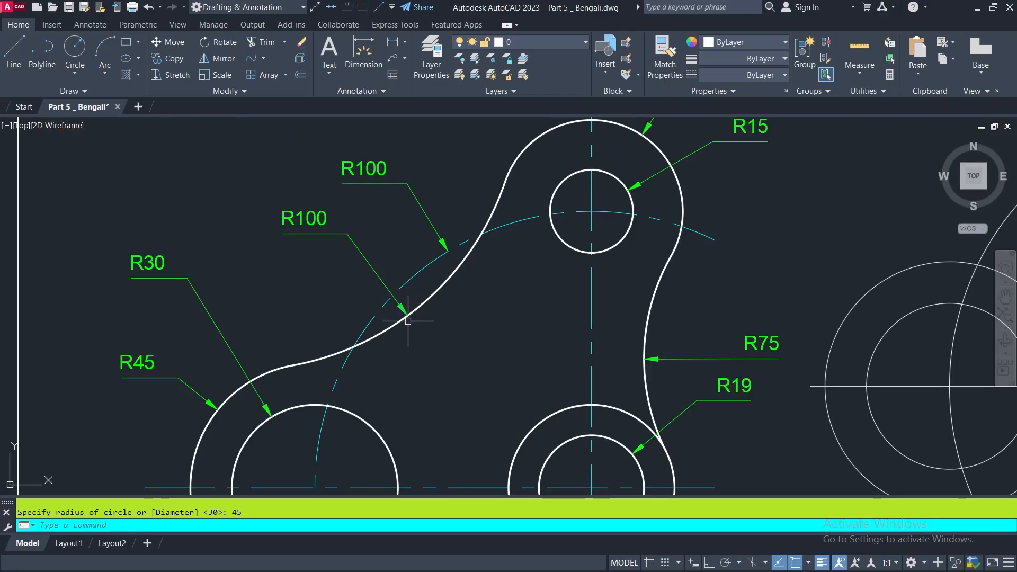
click(263, 58)
click(271, 80)
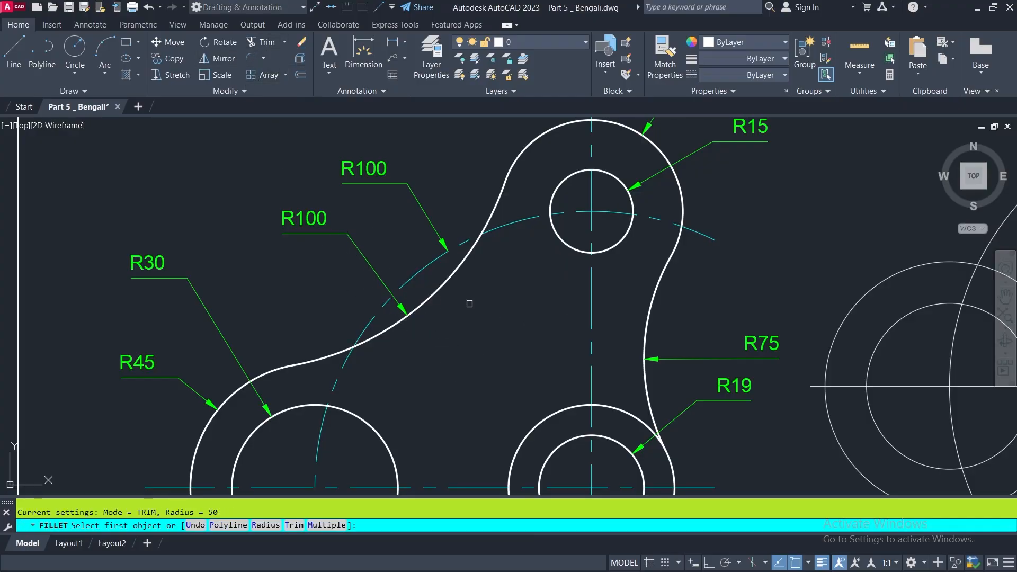
click(266, 524)
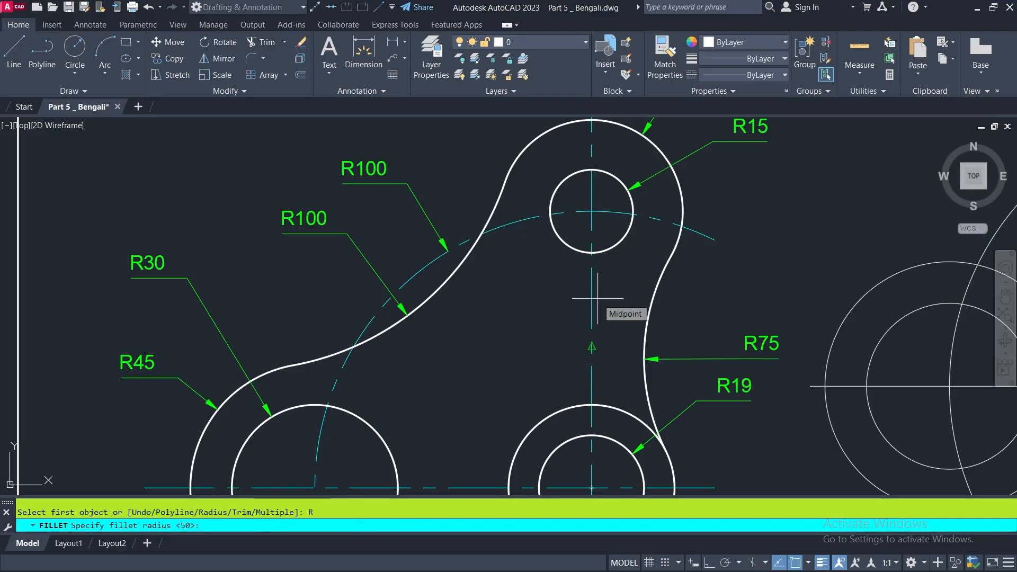
key(Return)
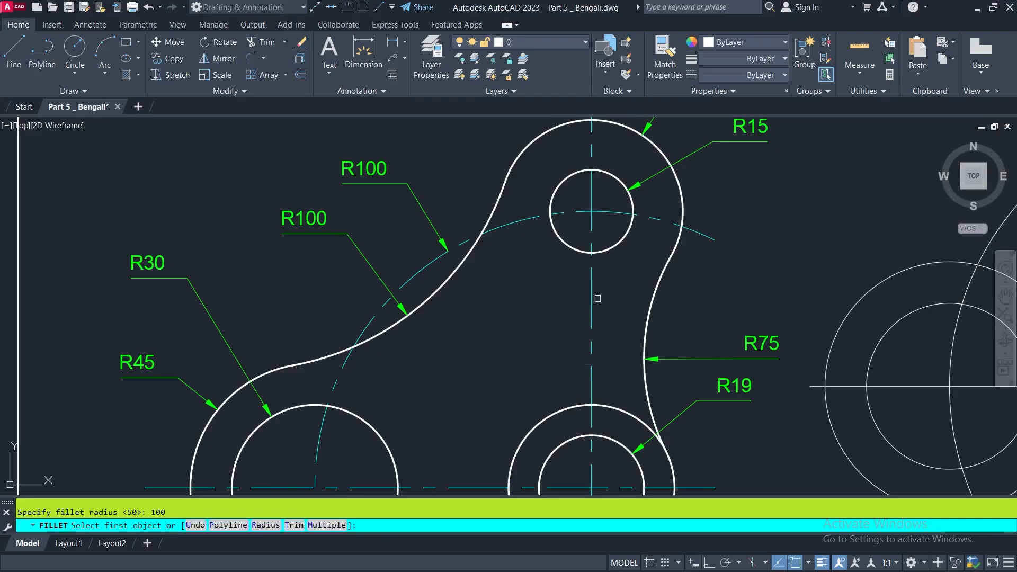
scroll(502, 287, down, 4)
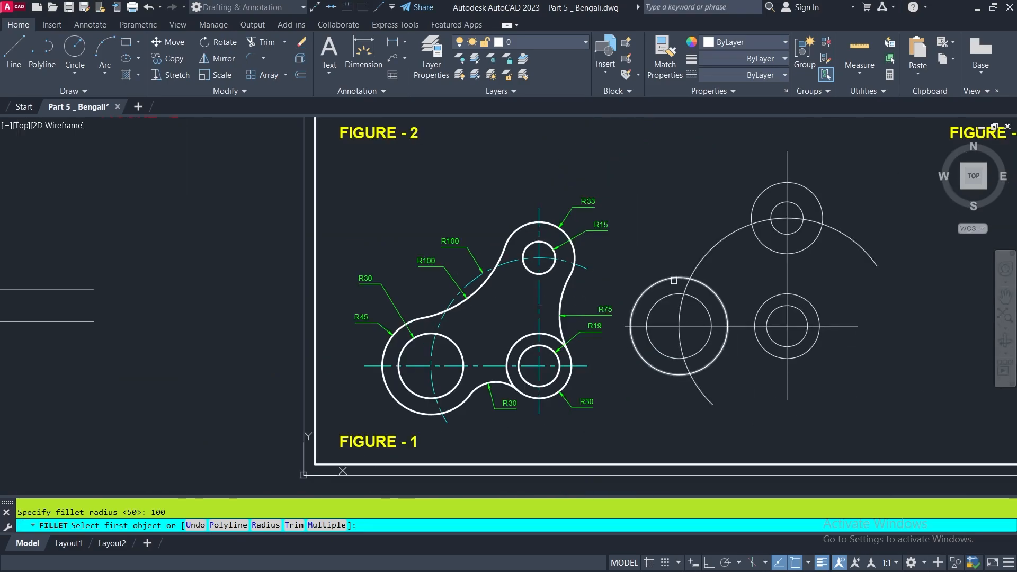
click(674, 279)
click(756, 218)
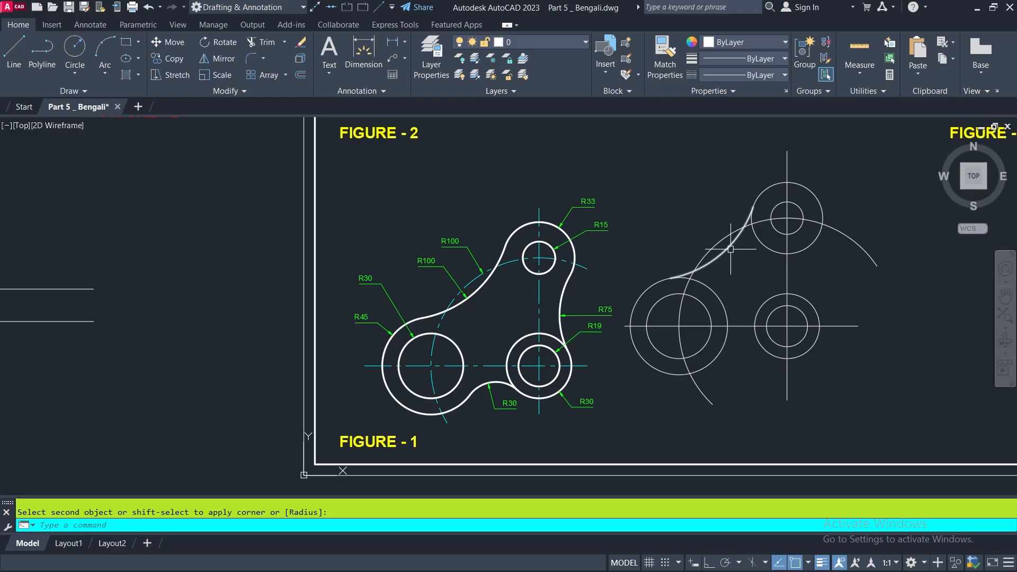
click(750, 219)
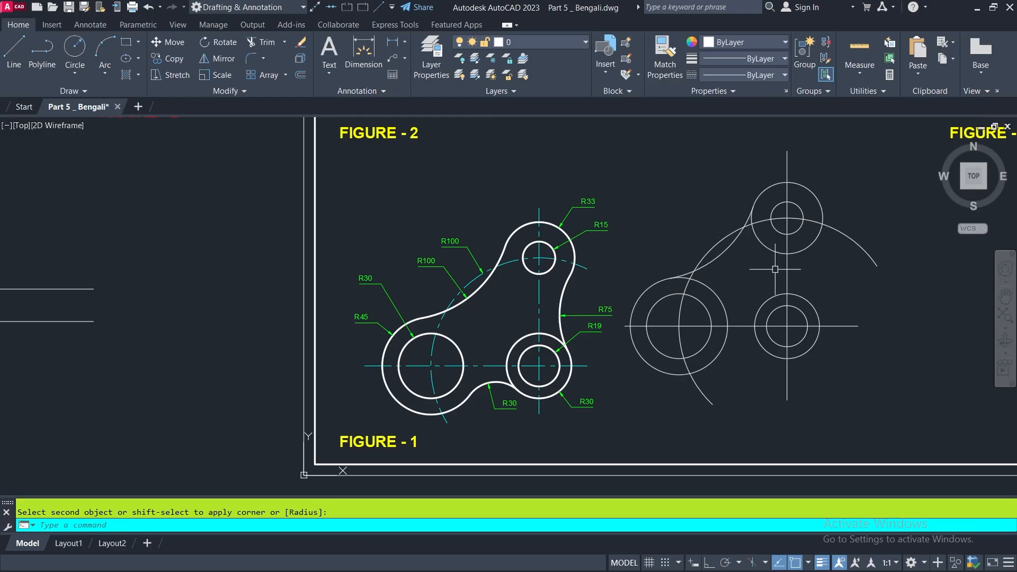
Step: Fillet the R45 circle to the lower-right R30 circle with a radius of 30, along their lower sides
click(251, 57)
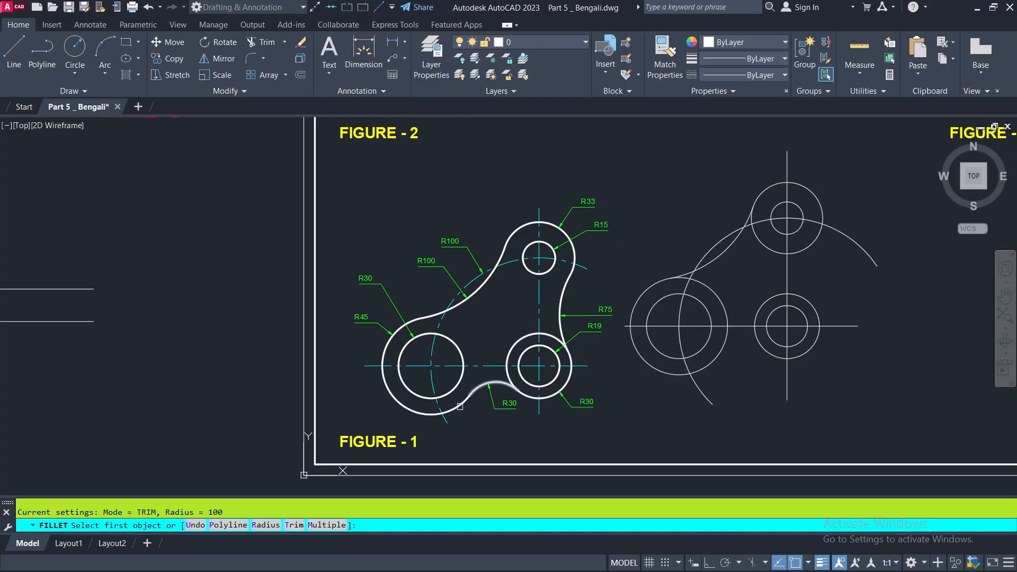
right_click(651, 318)
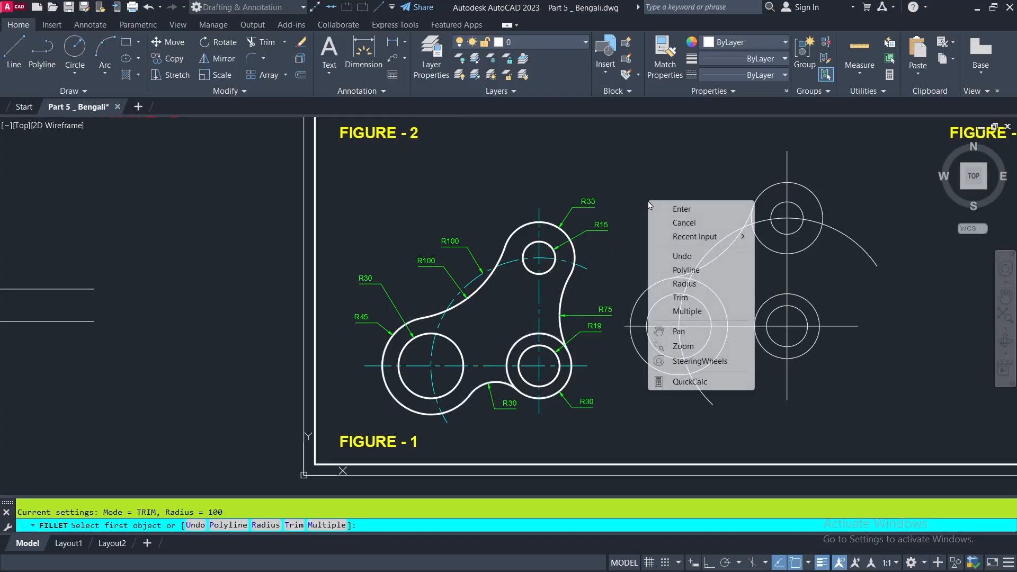
click(685, 284)
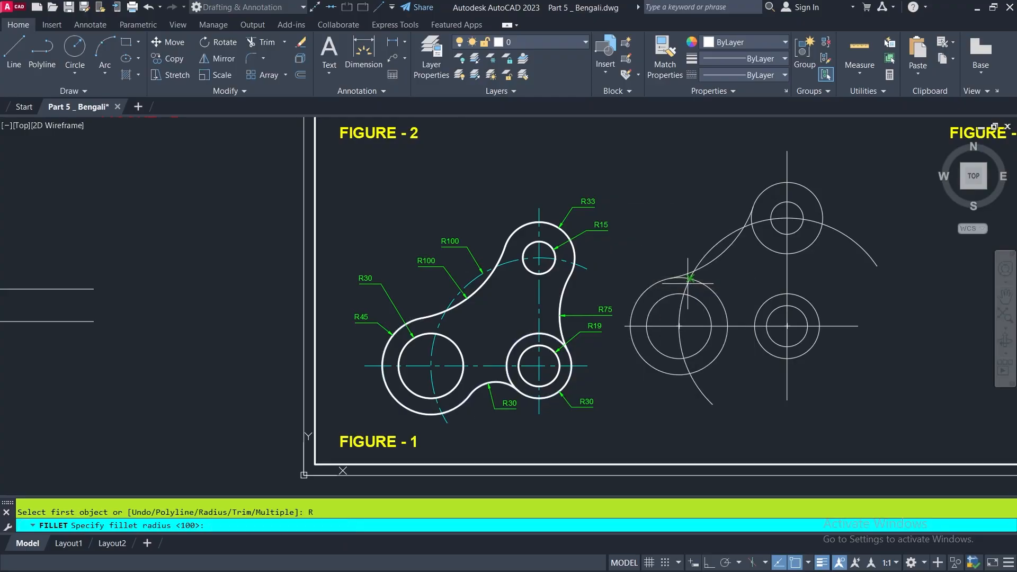
text(30)
key(Return)
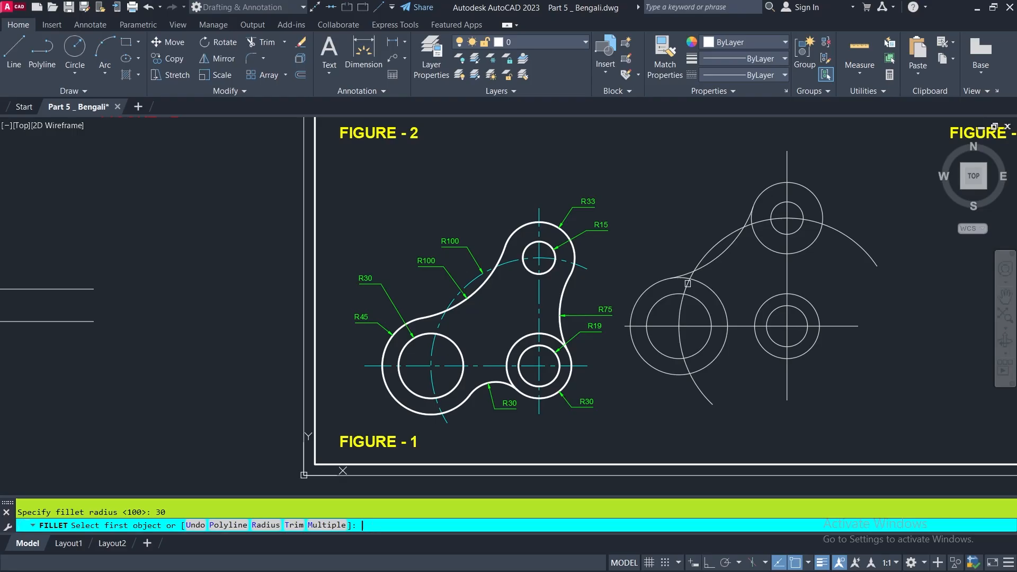
click(712, 367)
click(760, 356)
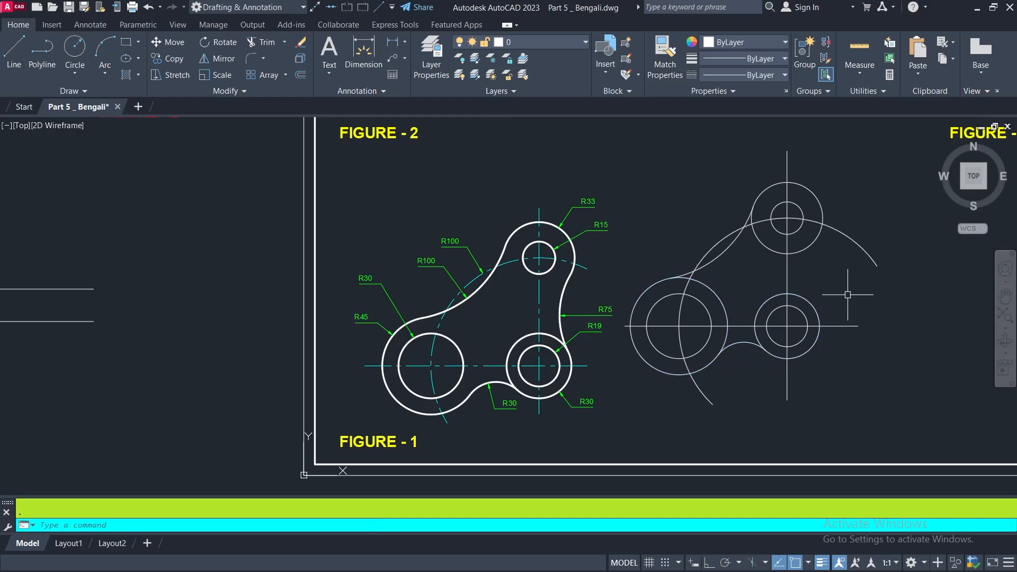
Step: Fillet the upper R33 circle to the lower-right R30 circle with a radius of 75, on their right side
key(Return)
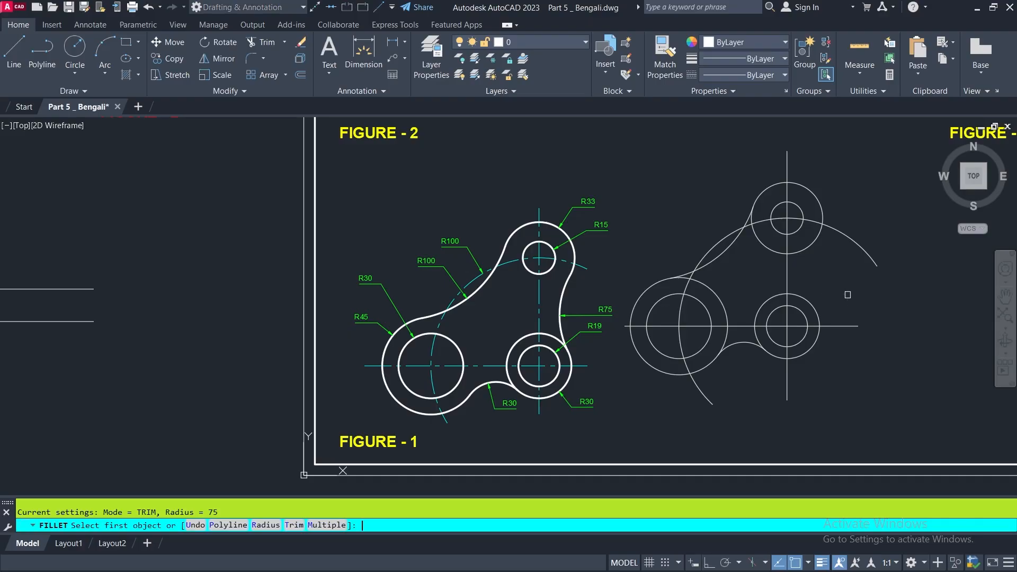
right_click(822, 281)
click(857, 364)
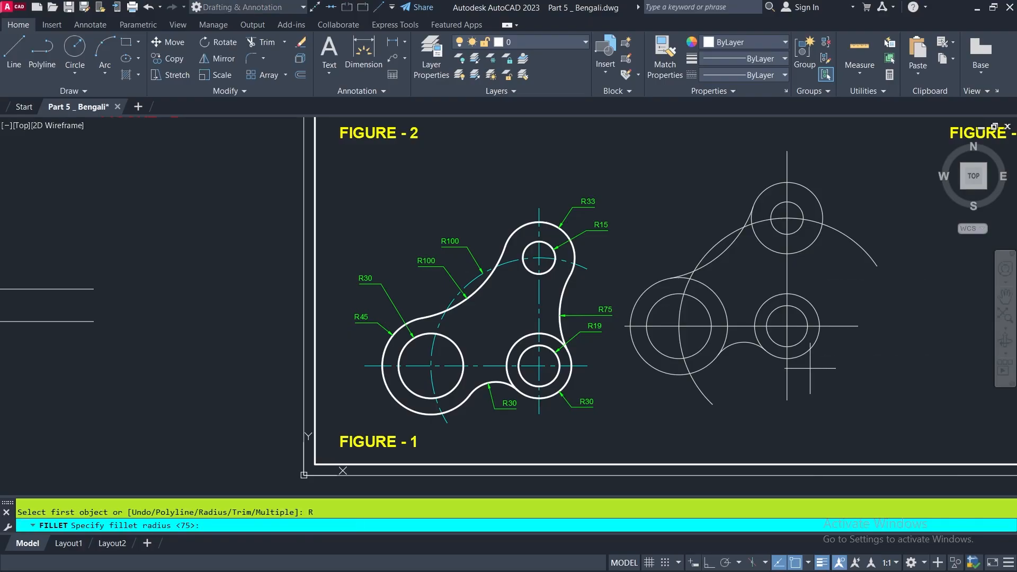
scroll(590, 307, up, 2)
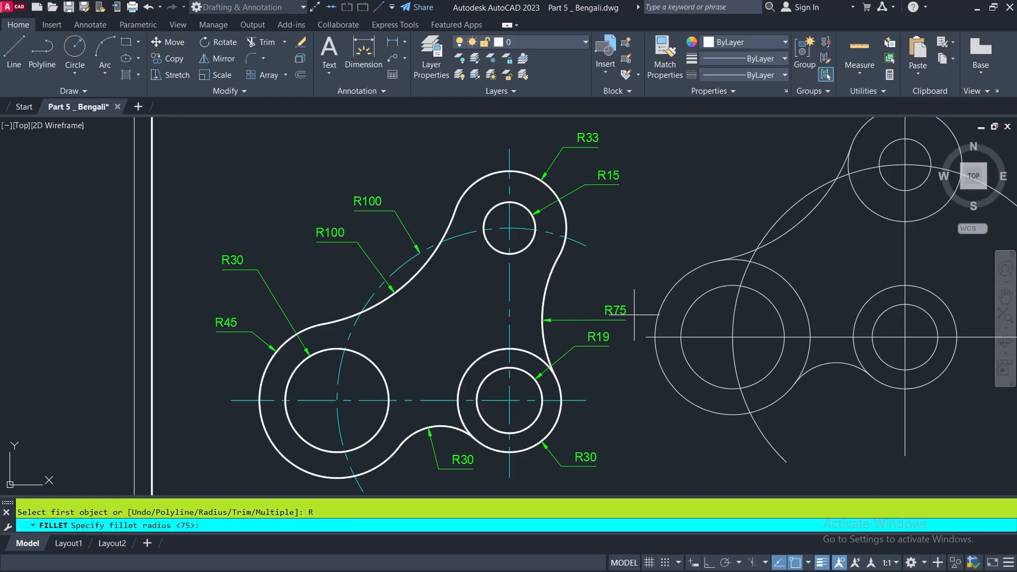
scroll(492, 315, down, 2)
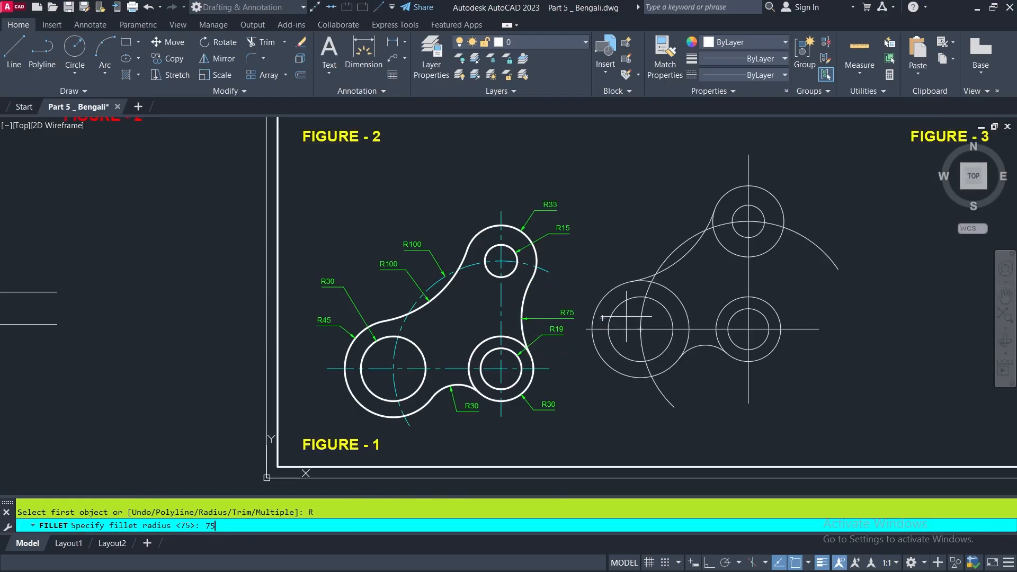
text(75)
key(Return)
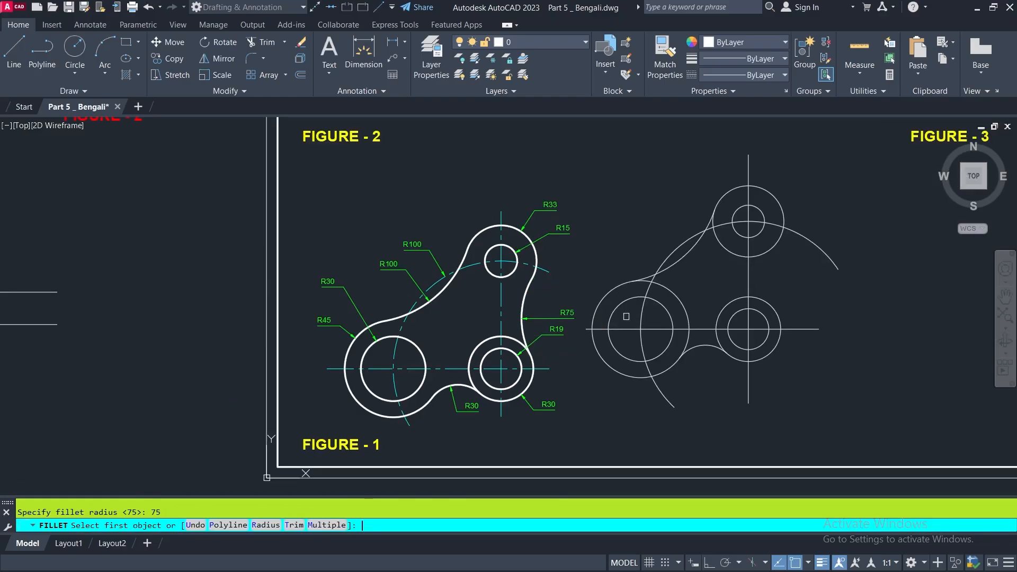
click(764, 253)
click(774, 310)
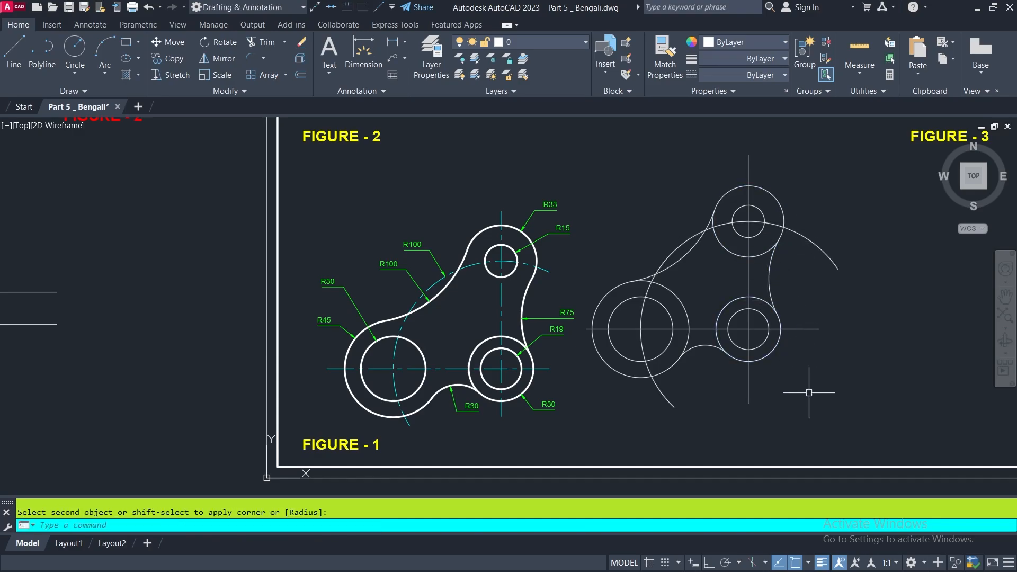
Step: Trim the inner portions of the R45 and R33 circles, using the three fillet arcs as cutting edges
click(148, 7)
click(251, 42)
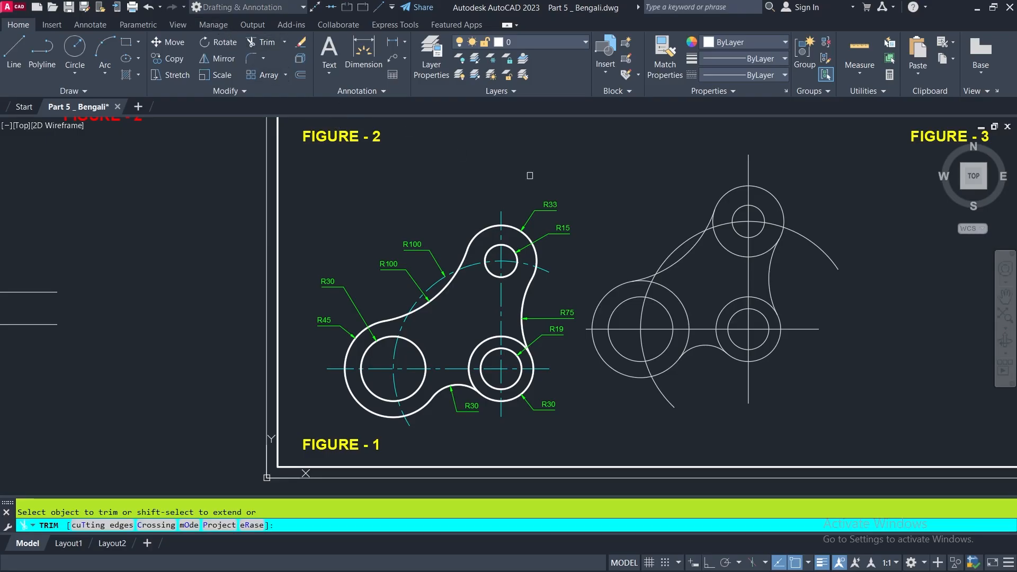
right_click(629, 165)
click(659, 210)
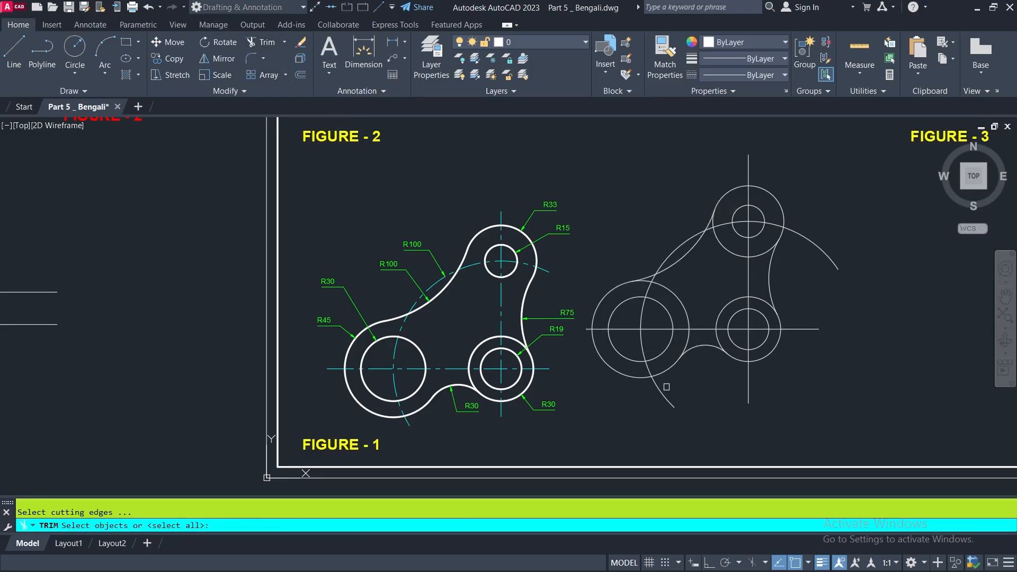
click(693, 347)
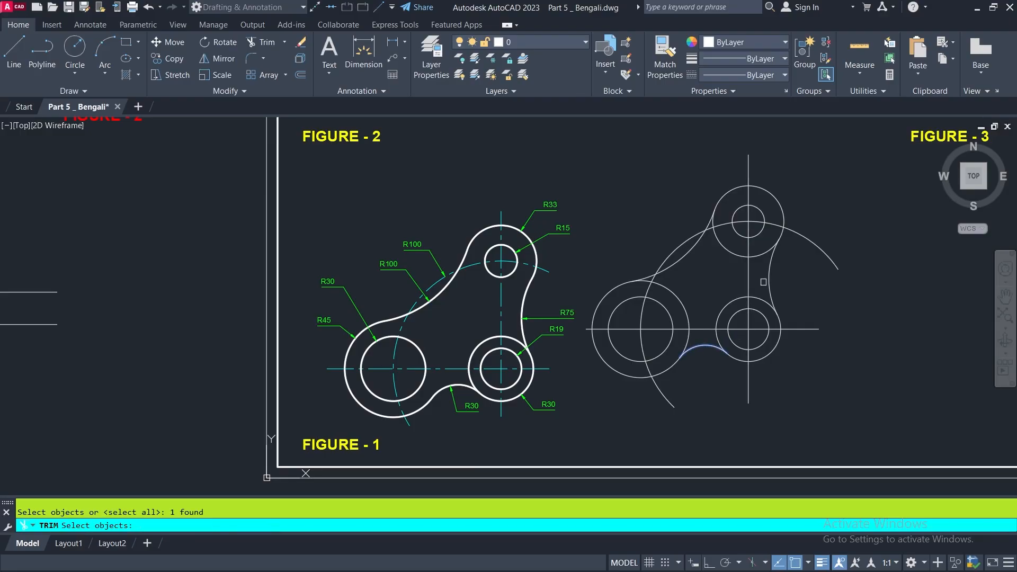
click(769, 283)
click(684, 253)
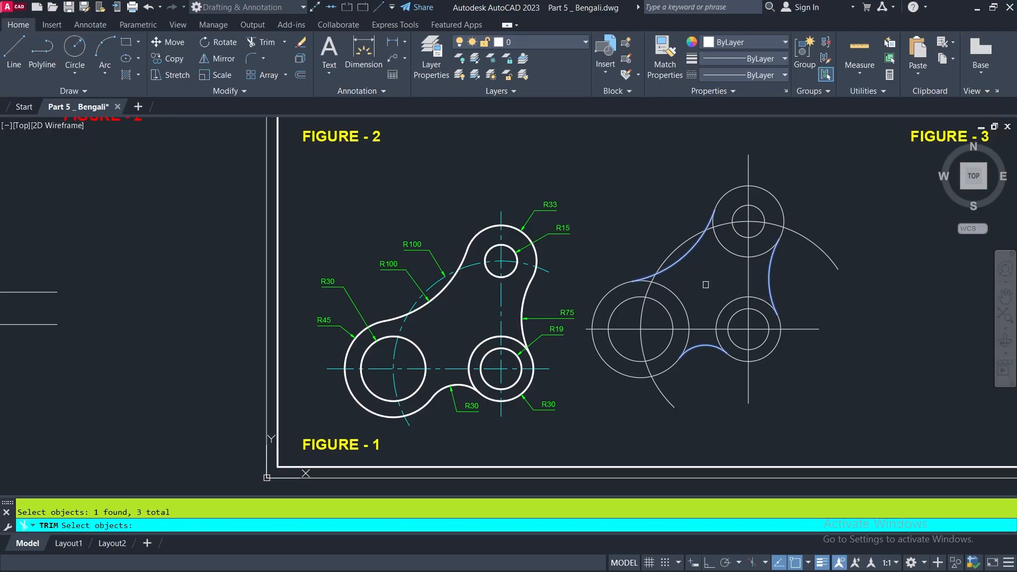
key(Return)
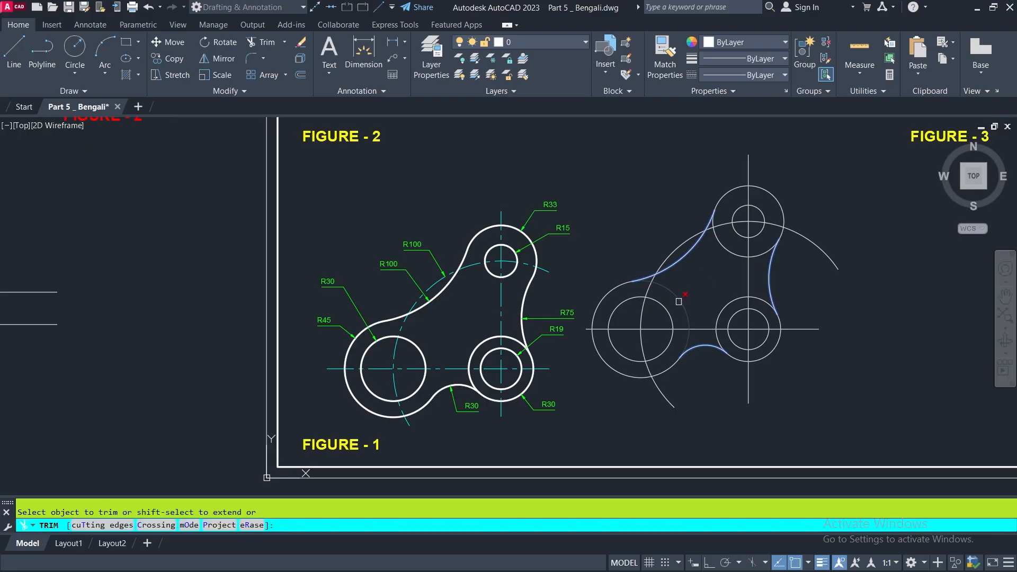
click(679, 301)
key(Return)
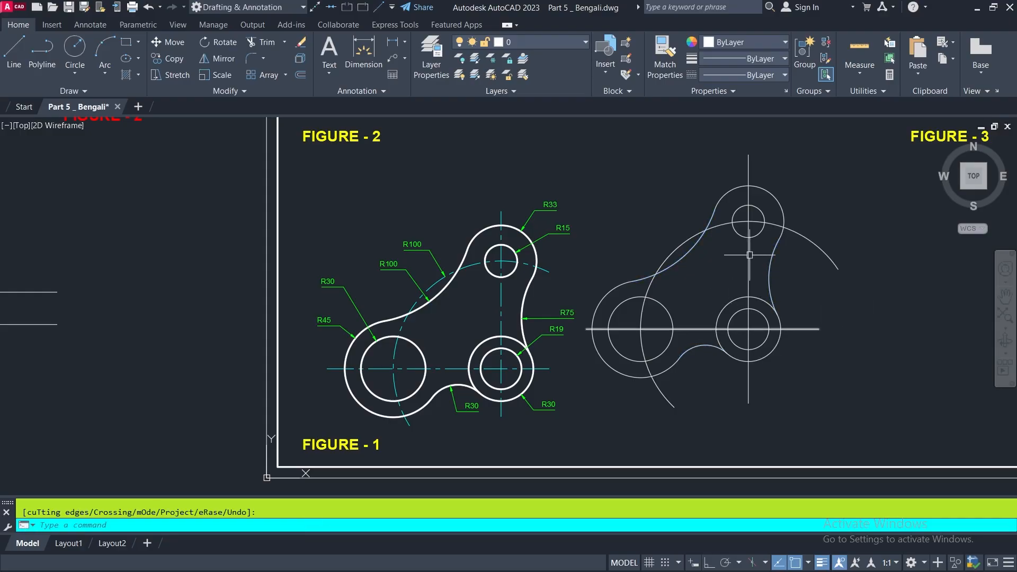
Step: Match the horizontal line, R100 construction arc and vertical line to the properties of the reference figure's vertical centre line
click(666, 53)
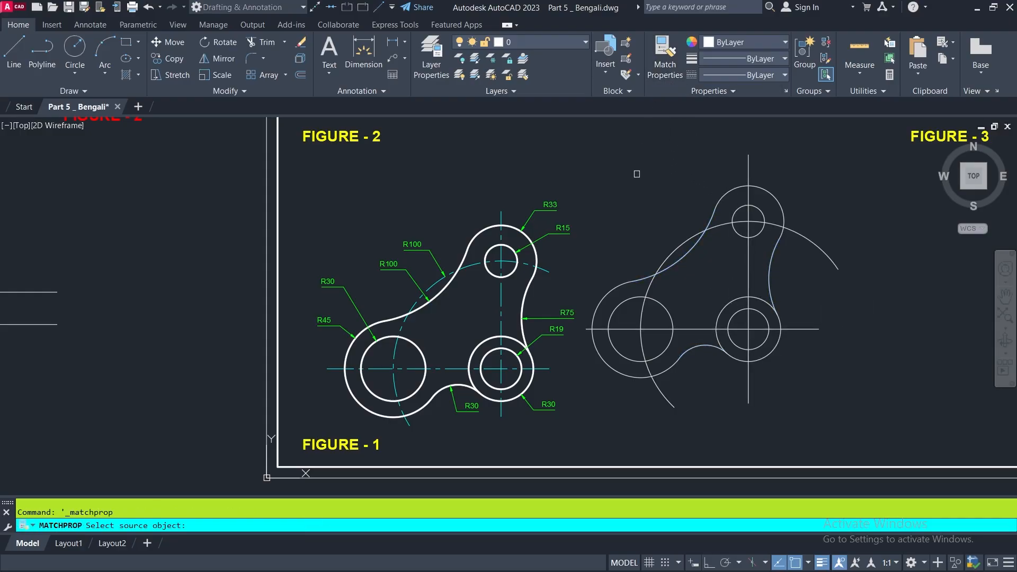
click(502, 301)
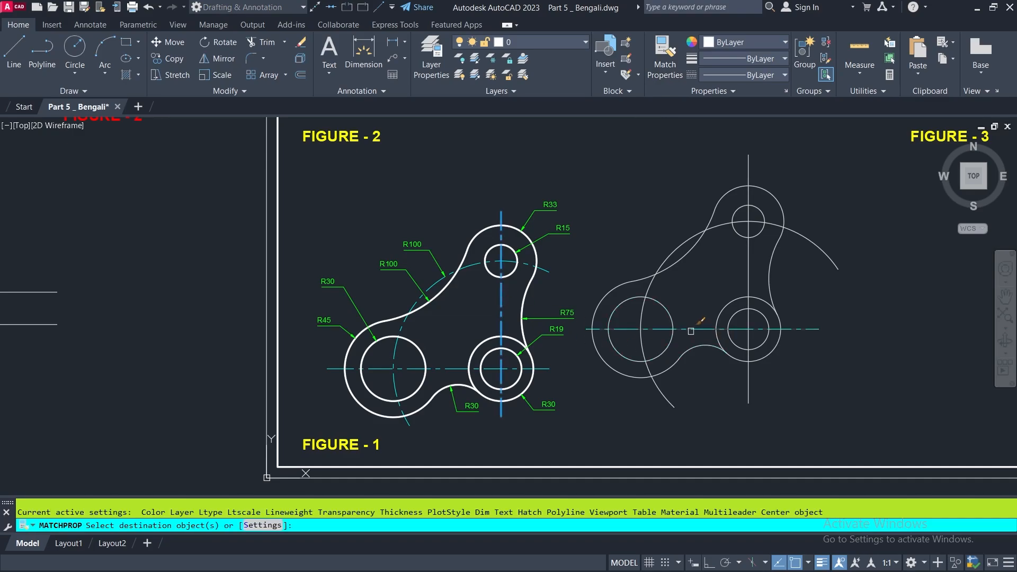
click(666, 329)
click(643, 316)
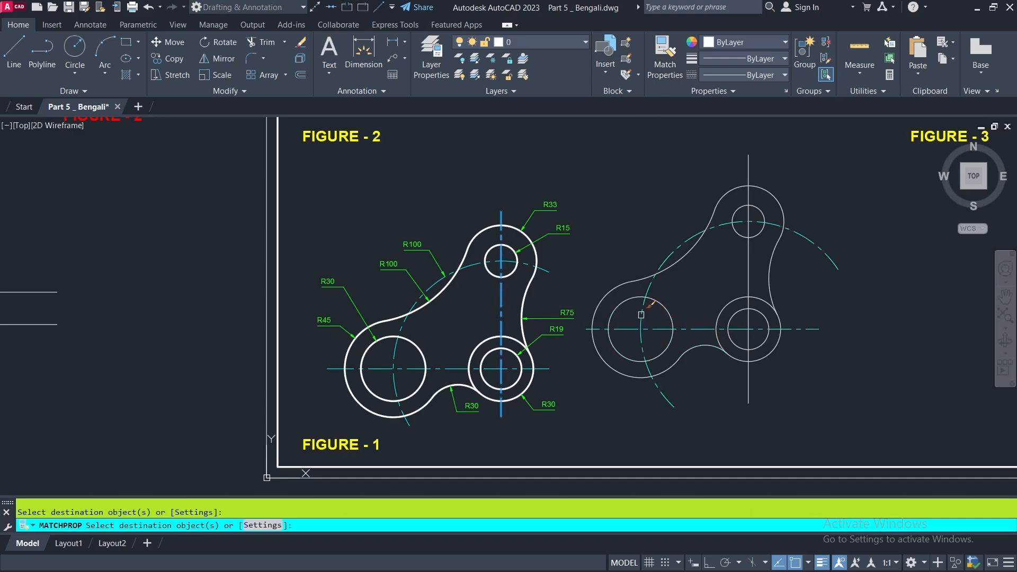
click(747, 279)
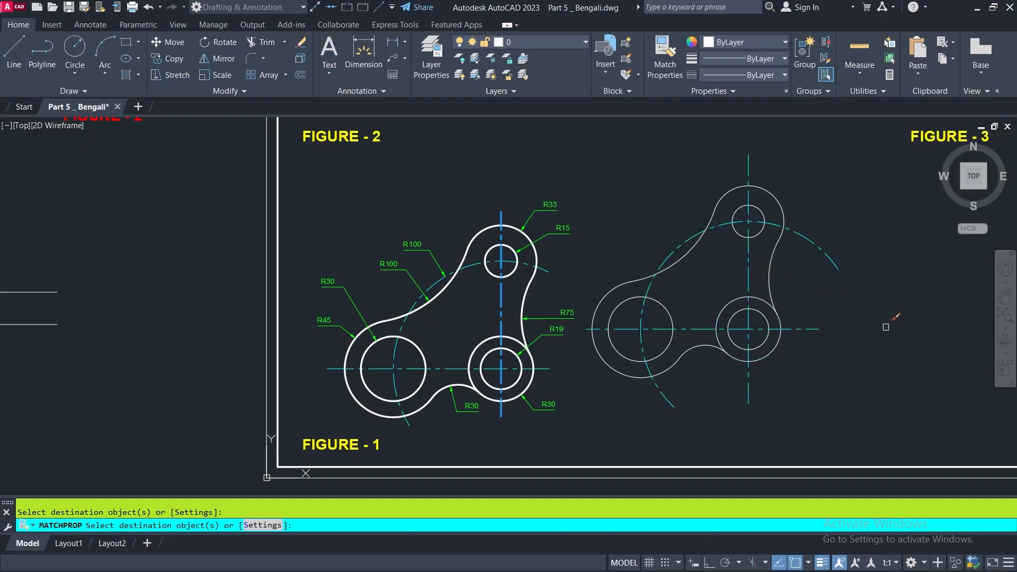
Step: Move the entire redrawn Figure 1 plate out of the sheet frame into the empty area to its right
key(Return)
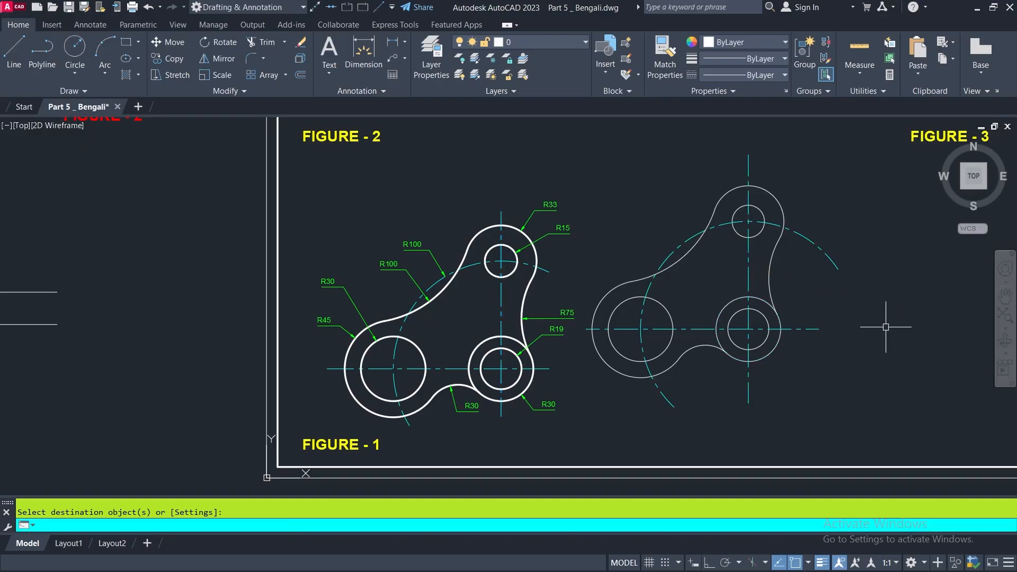
scroll(811, 322, up, 2)
scroll(721, 329, down, 3)
middle_drag(689, 355, 530, 358)
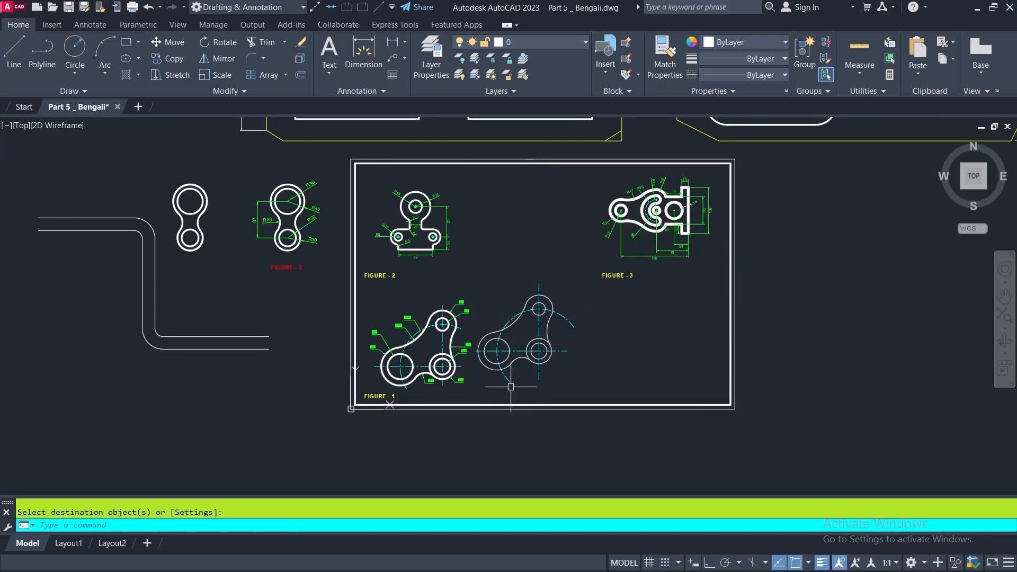
scroll(504, 377, up, 4)
scroll(500, 383, down, 2)
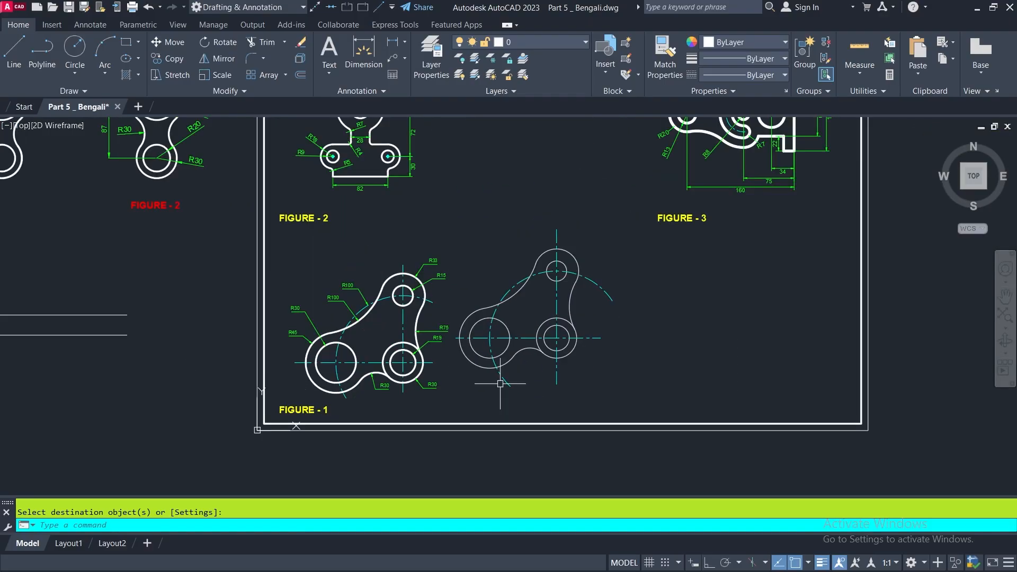
click(607, 225)
click(463, 389)
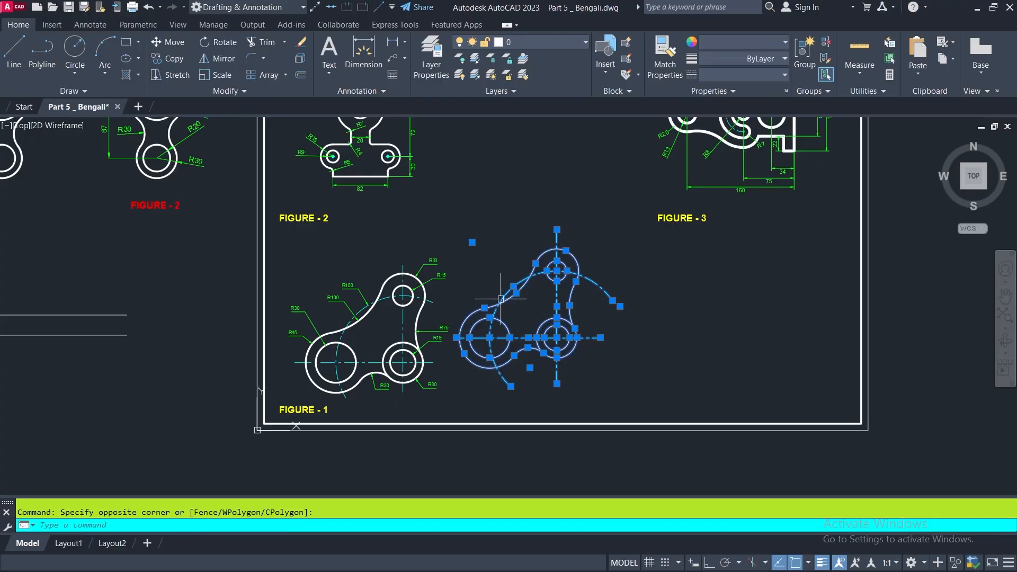
click(168, 42)
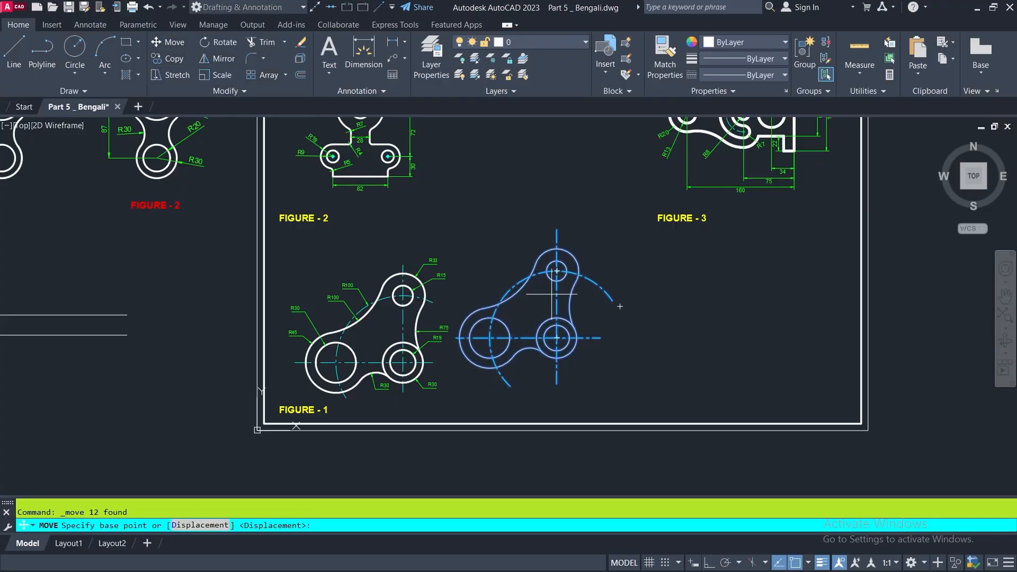
click(556, 338)
scroll(537, 306, down, 6)
key(Escape)
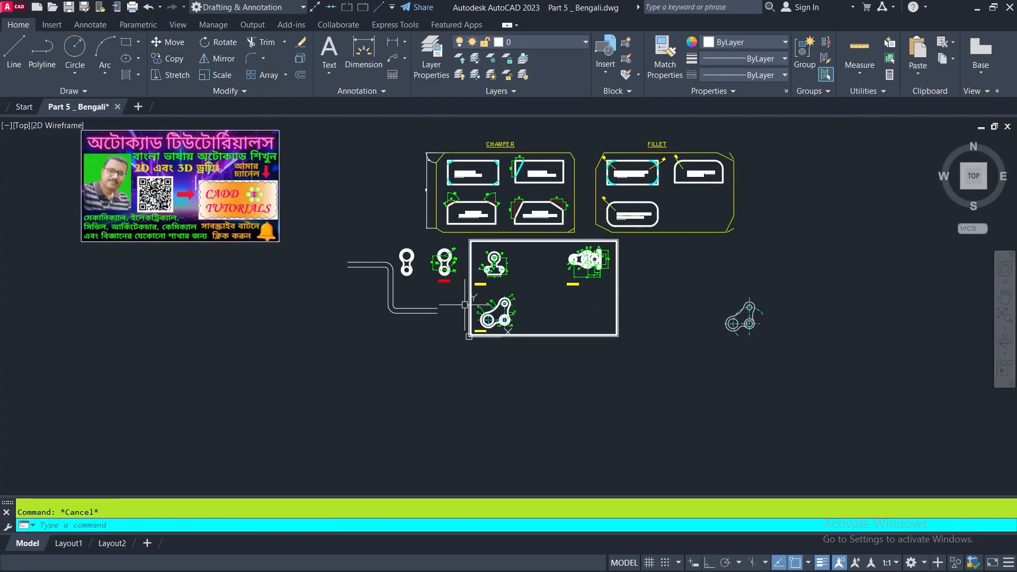
Step: With Ortho on, draw an 82-unit horizontal base line to the right of Figure 2 and a 30-unit vertical line up from its right end
scroll(527, 270, up, 10)
scroll(465, 288, down, 3)
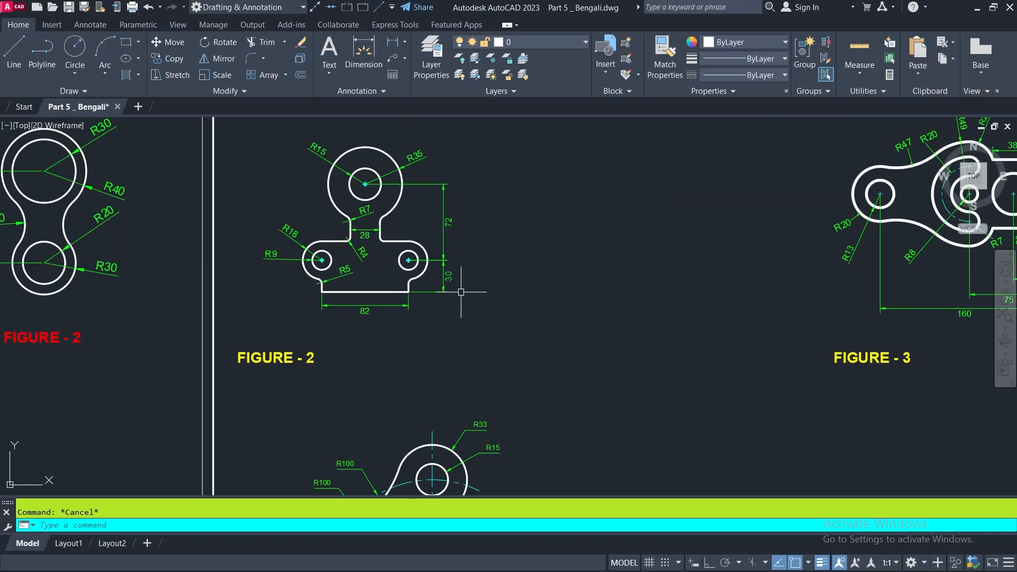
middle_drag(531, 313, 484, 350)
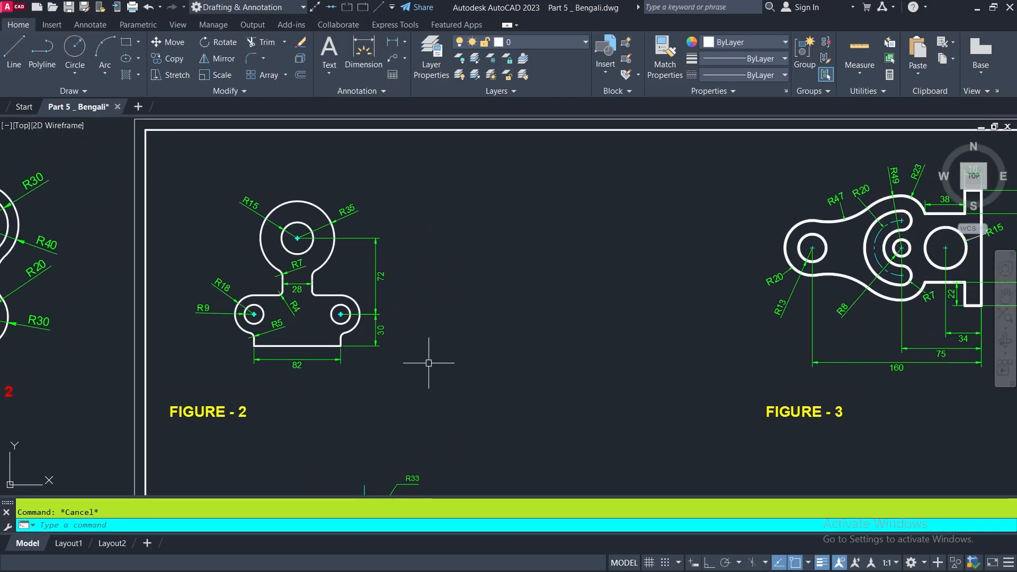
scroll(254, 353, up, 2)
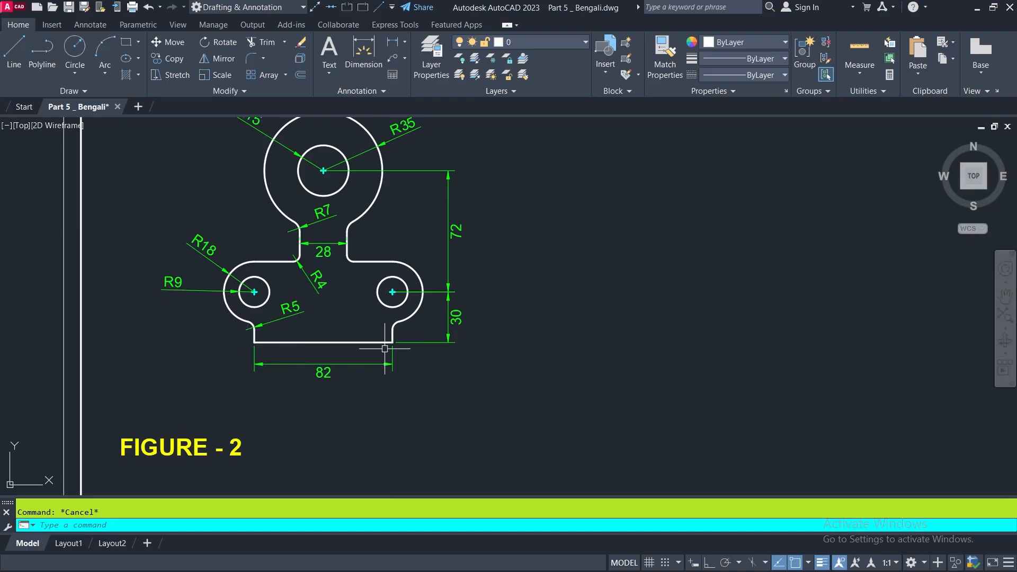
click(14, 50)
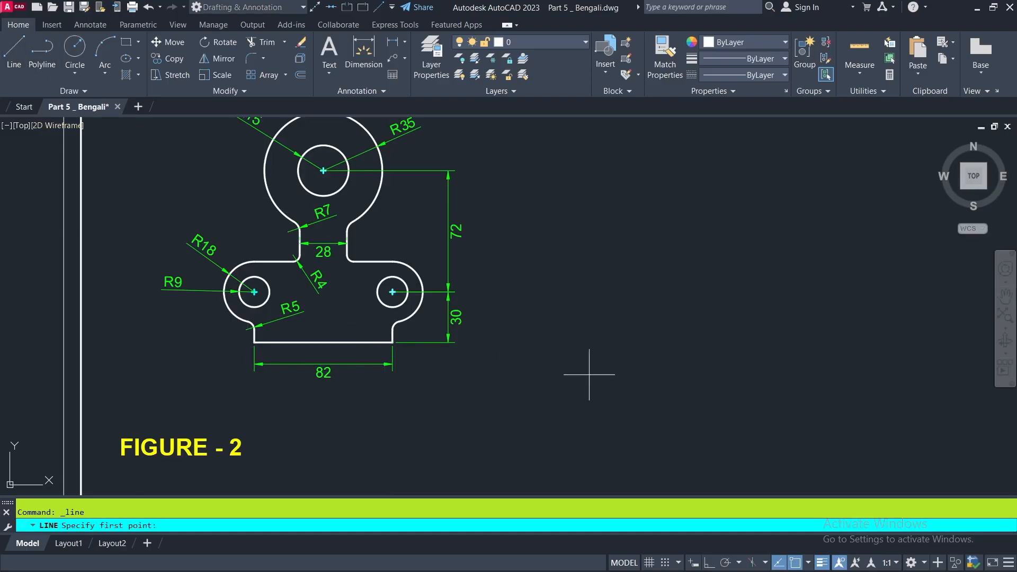
scroll(589, 375, down, 2)
click(583, 343)
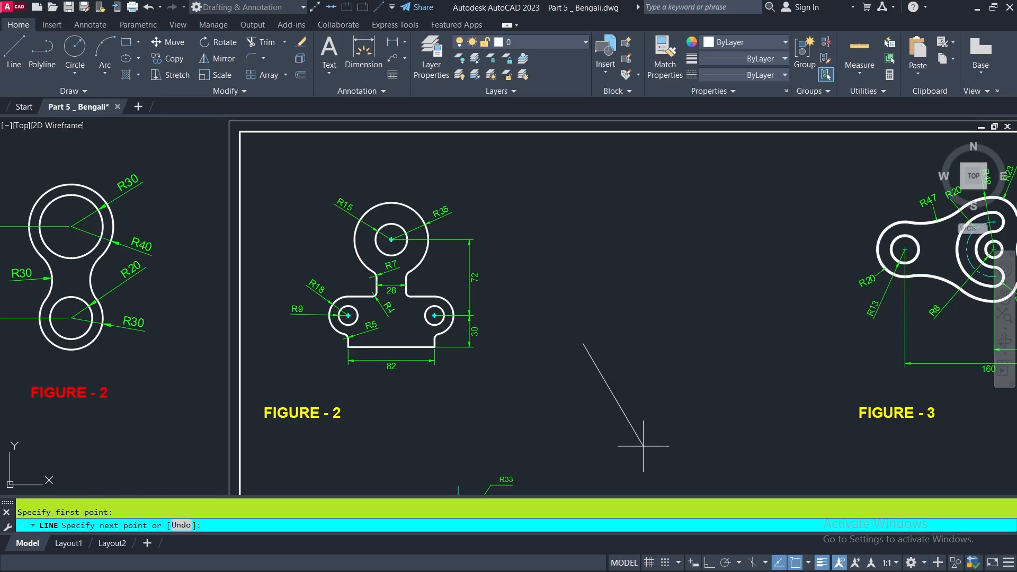
click(708, 564)
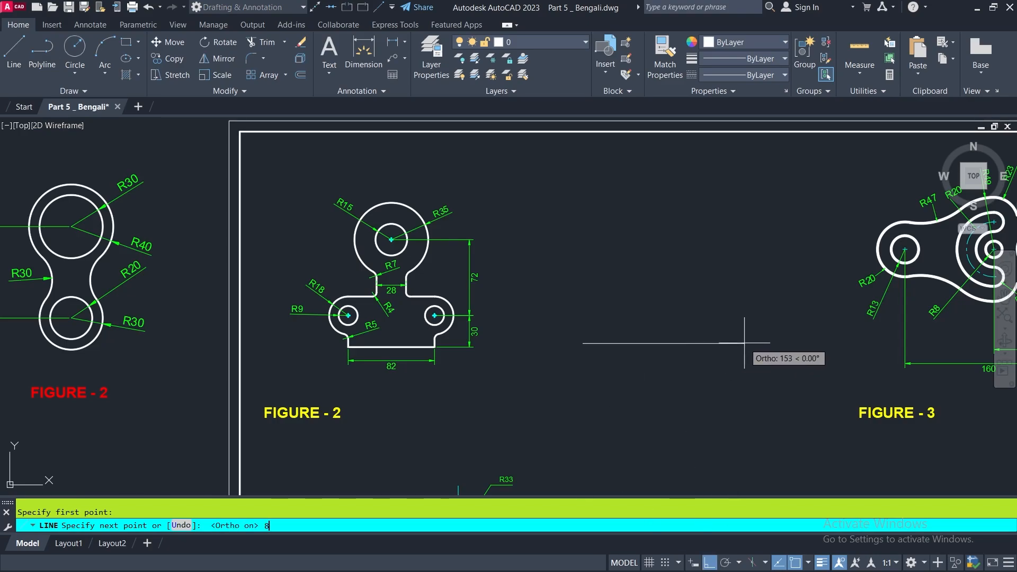
key(Return)
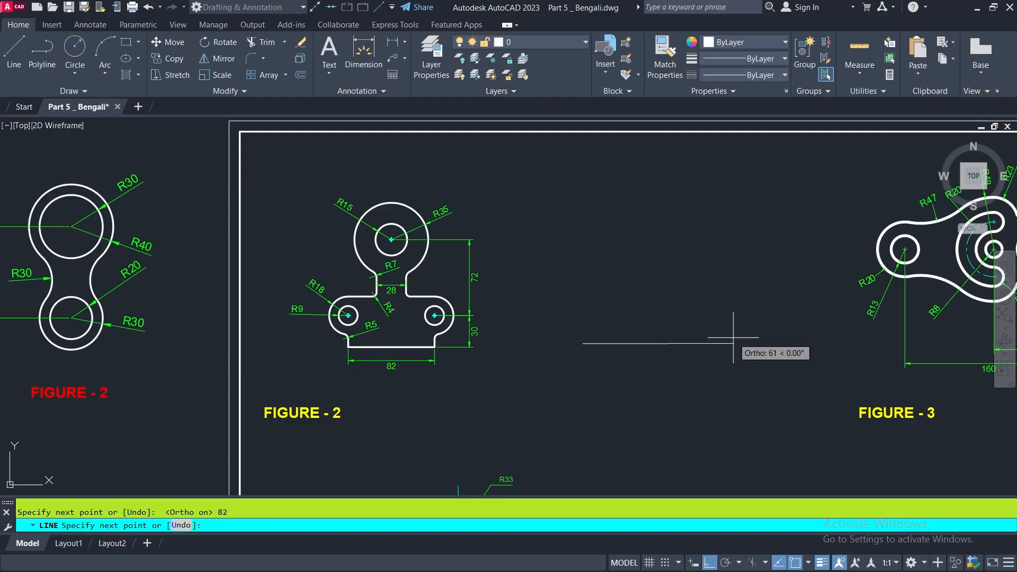
scroll(682, 295, up, 2)
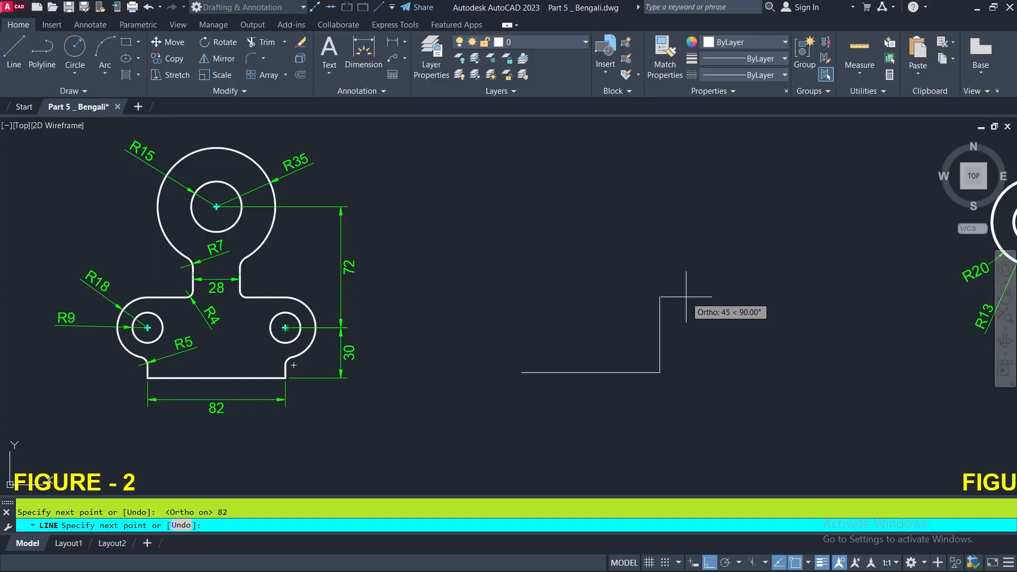
key(Return)
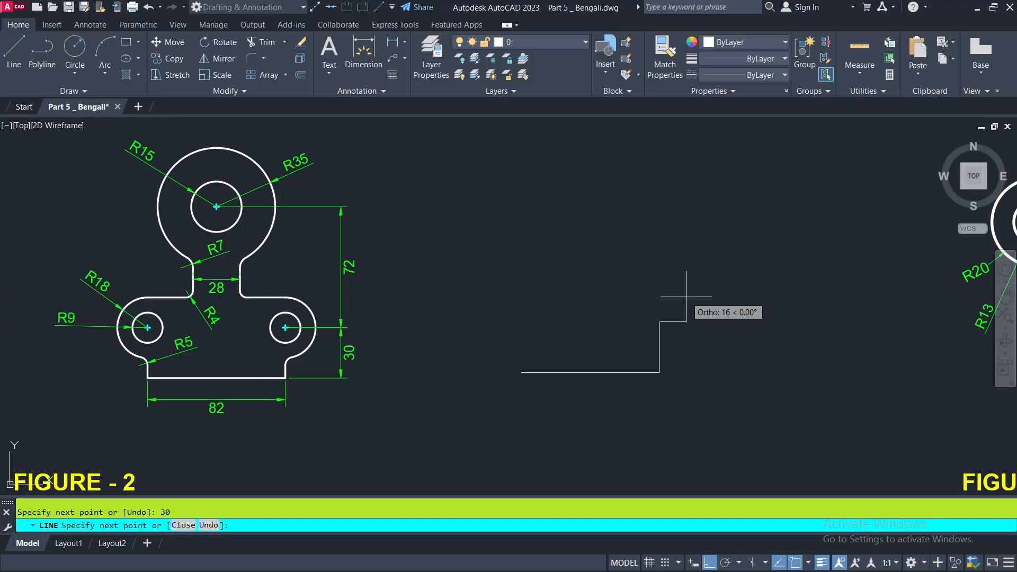
key(Return)
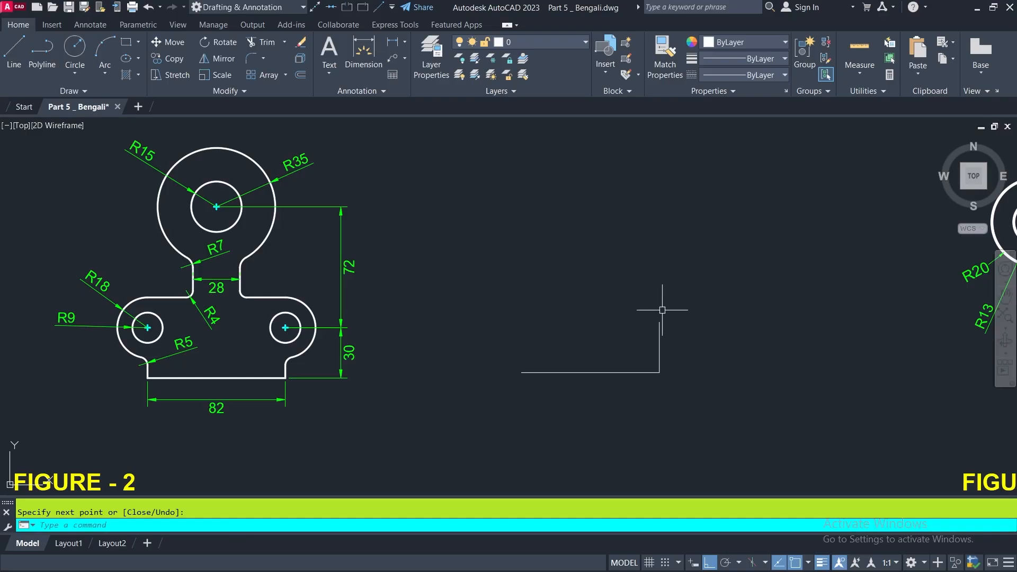
Step: Draw two concentric circles with radii 18 and 9, centred on the upper end of the 30-unit vertical line
click(73, 49)
click(660, 322)
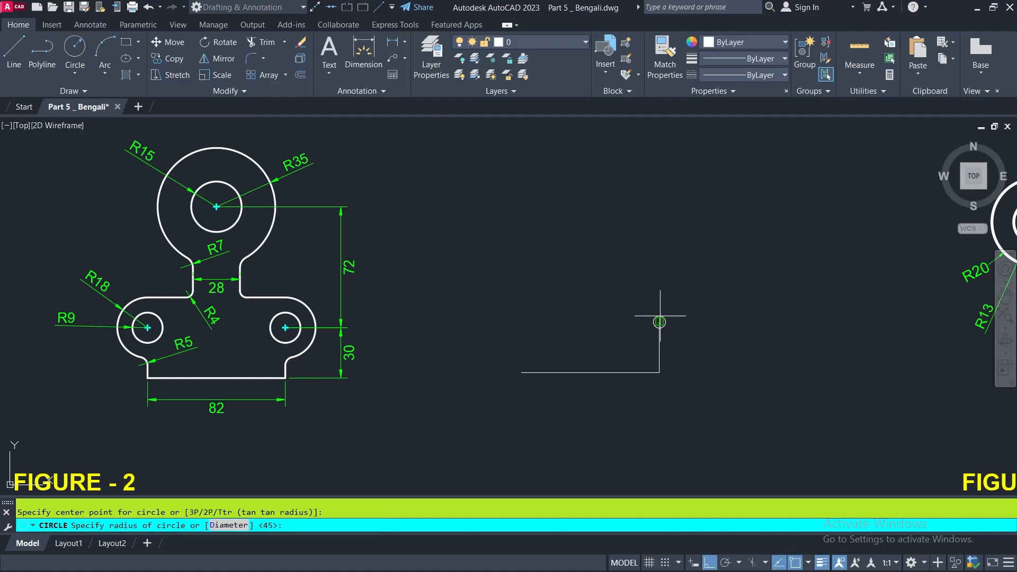
middle_drag(657, 320, 850, 321)
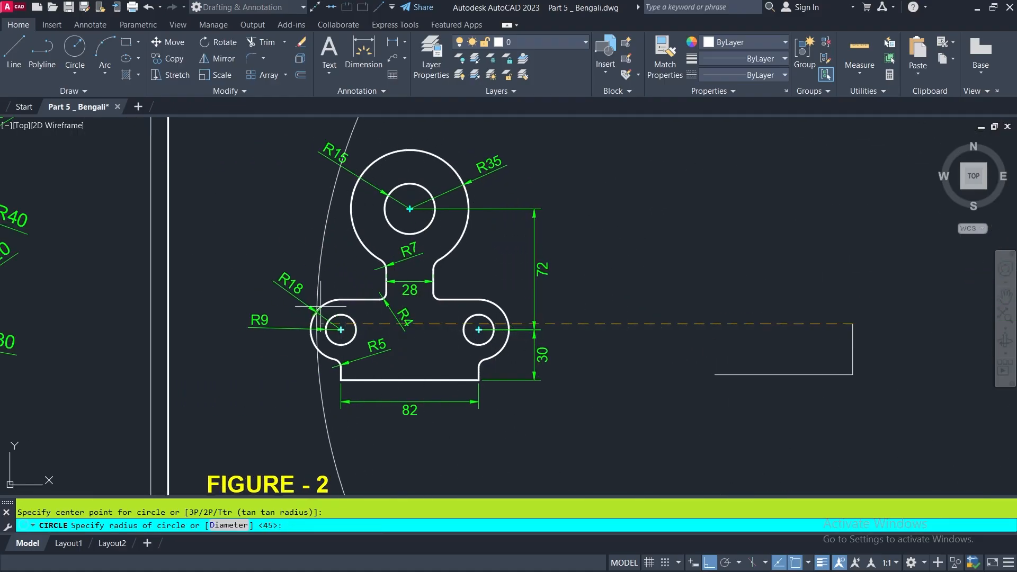
scroll(311, 303, up, 4)
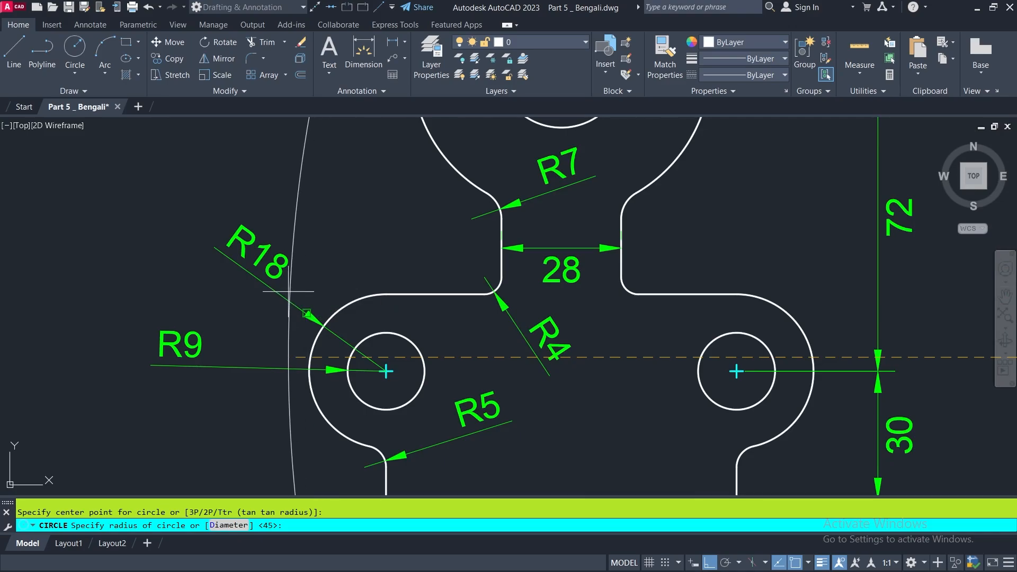
scroll(278, 339, down, 8)
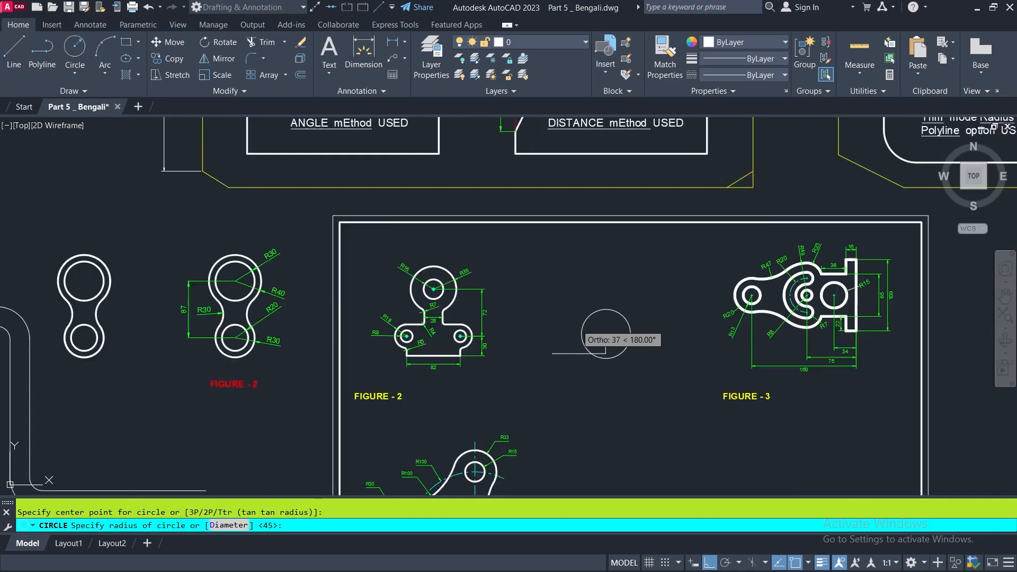
scroll(600, 313, up, 3)
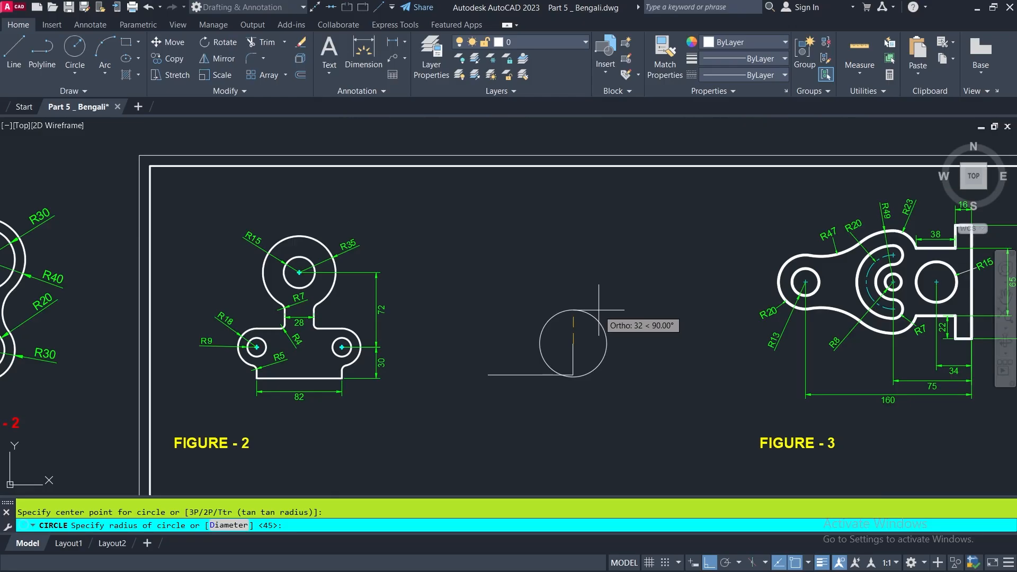
text(18)
key(Return)
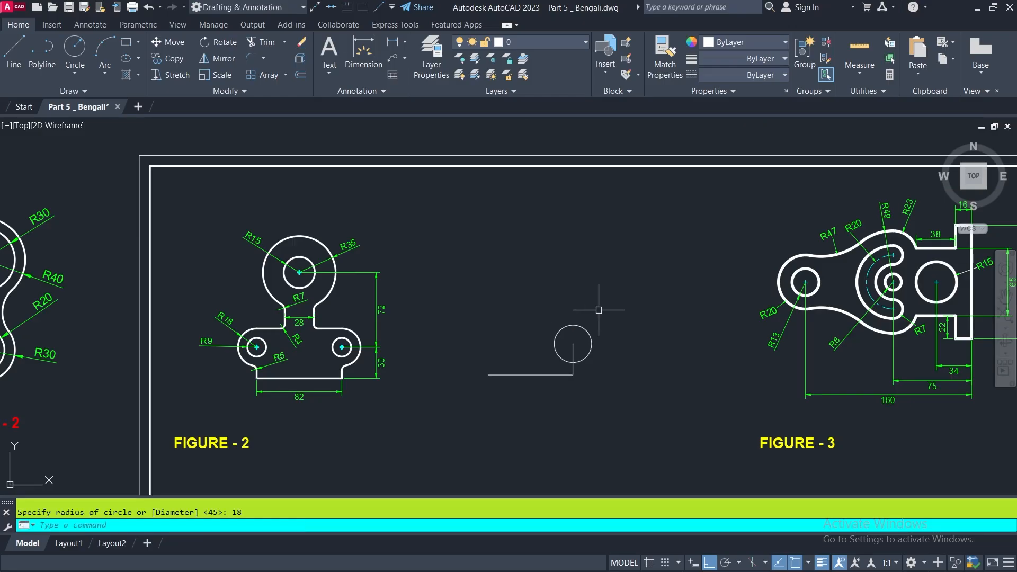
key(Return)
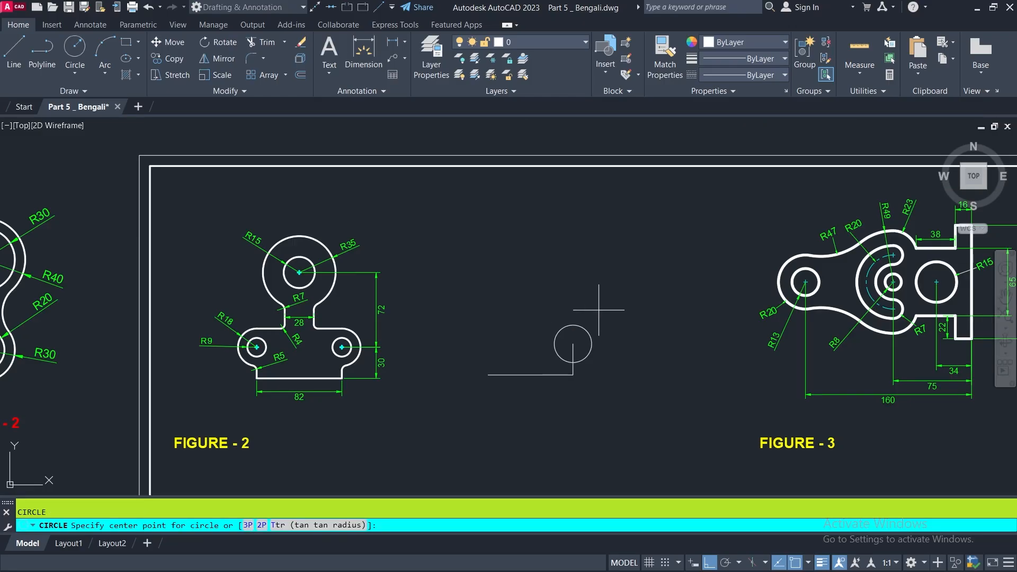
click(573, 344)
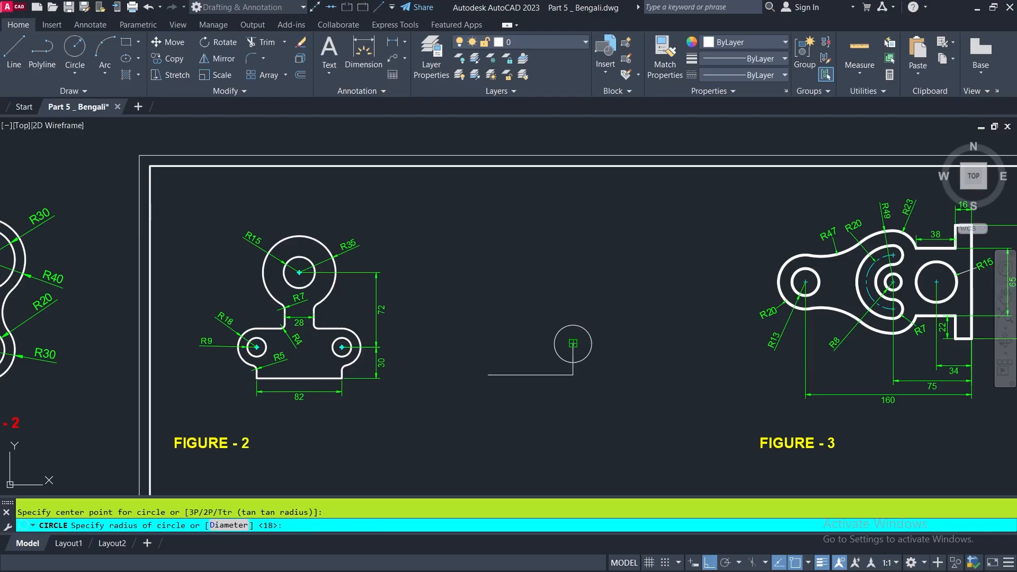
key(Return)
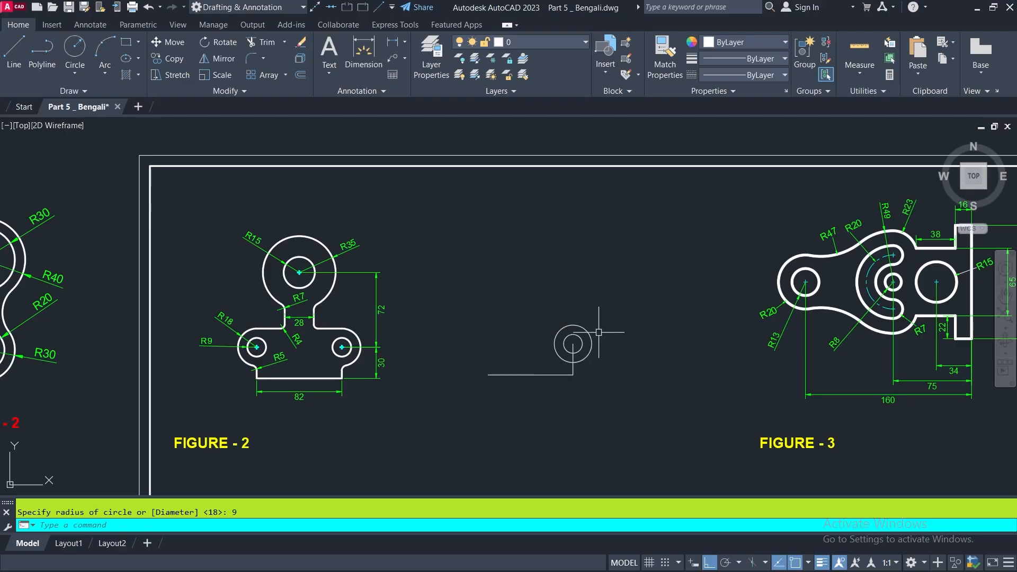
Step: Mirror the two circles and the vertical line about a vertical axis through the base line's midpoint, keeping the source objects
click(206, 59)
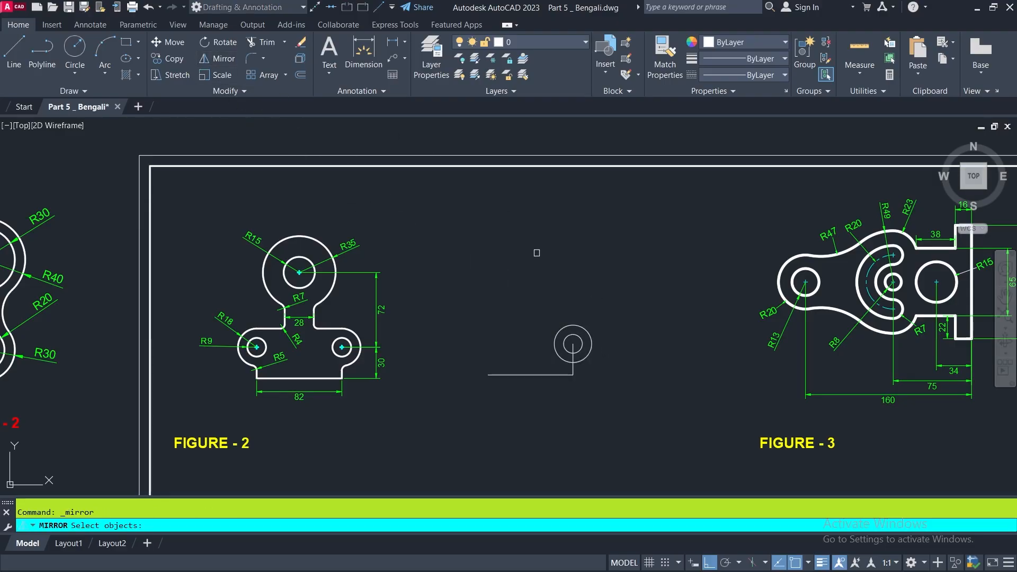
click(615, 314)
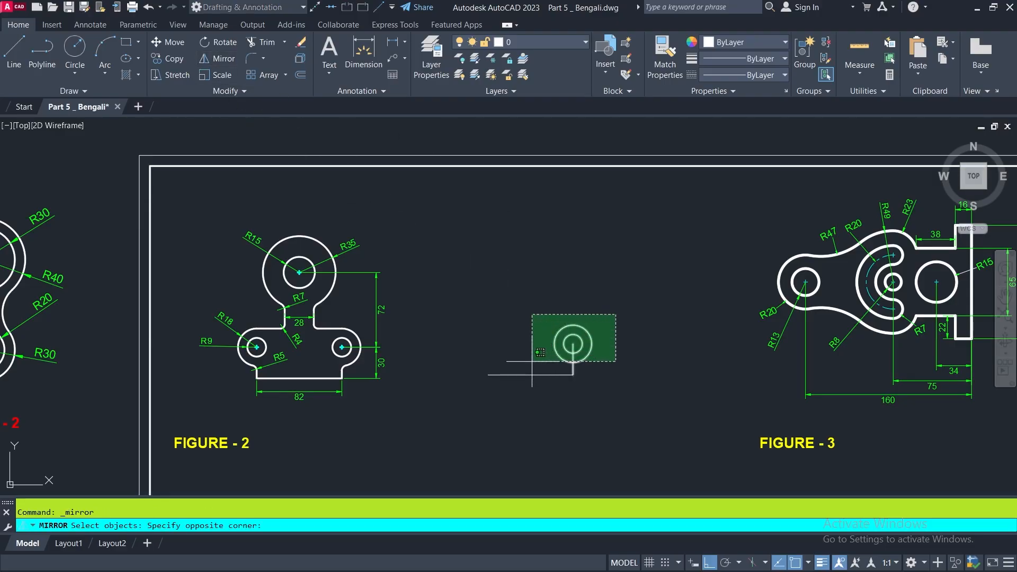
click(530, 366)
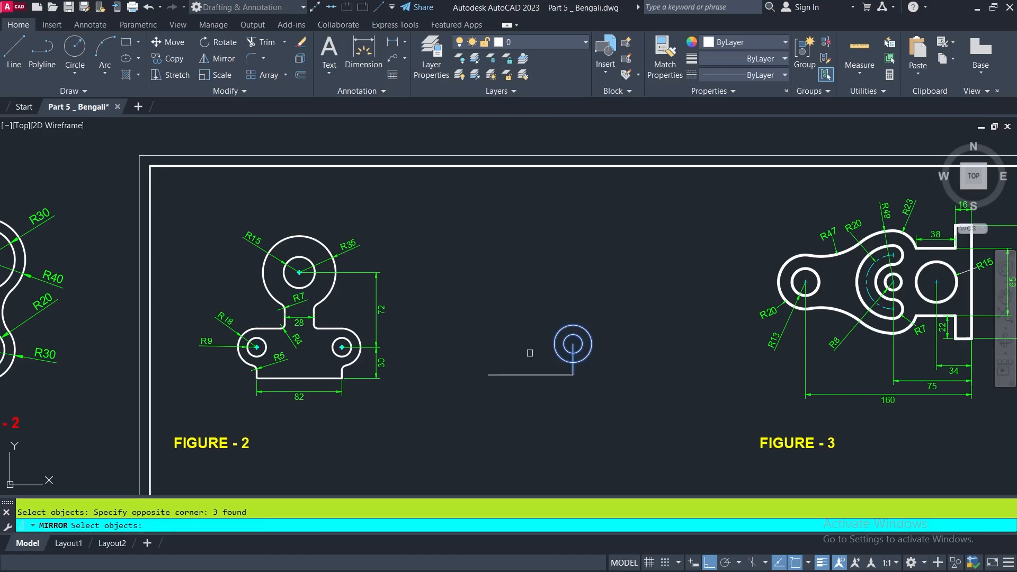
key(Return)
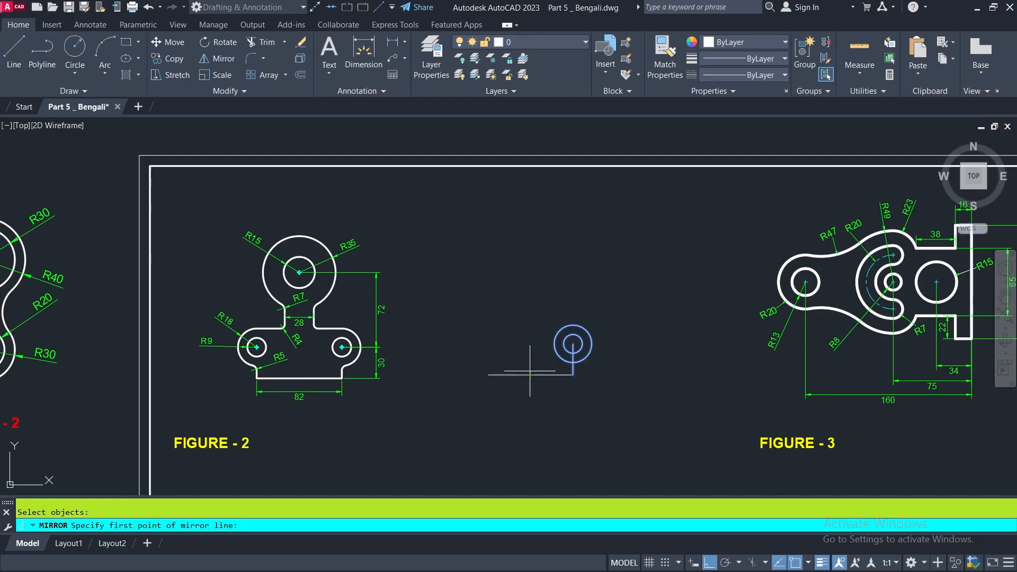
click(530, 374)
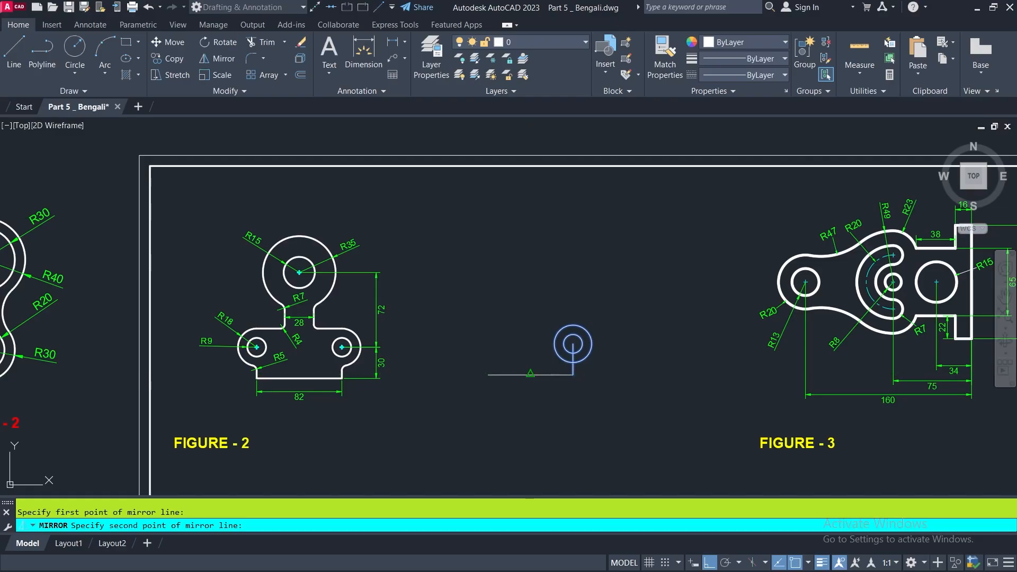
click(543, 419)
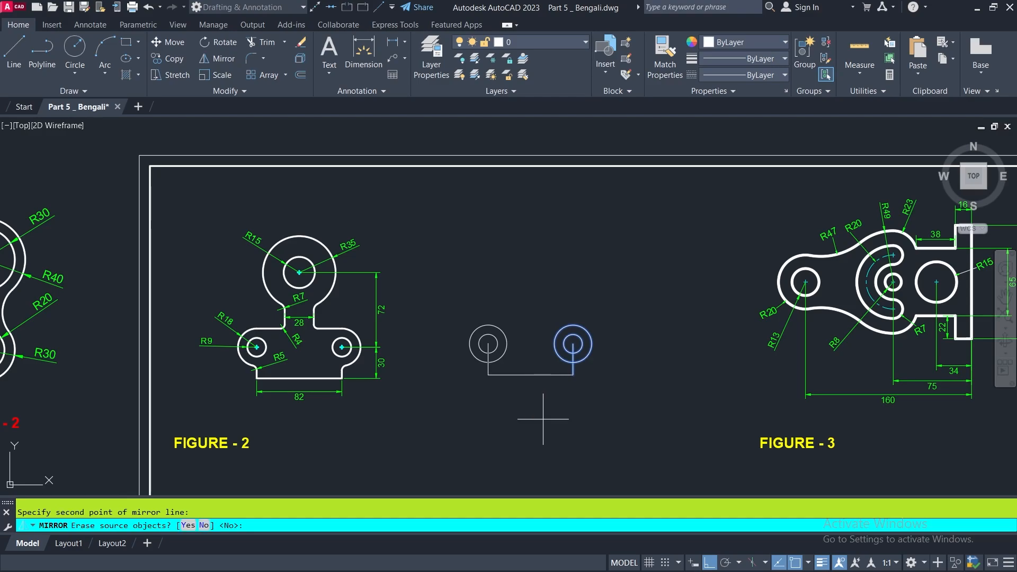
key(Return)
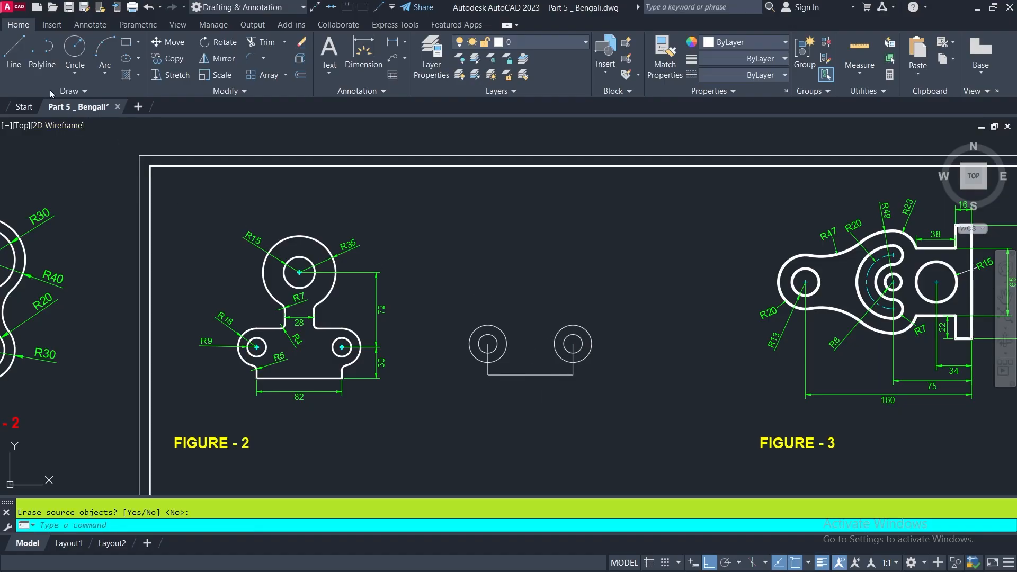
Step: Draw a horizontal line joining the top quadrants of the two outer radius-18 circles
click(14, 53)
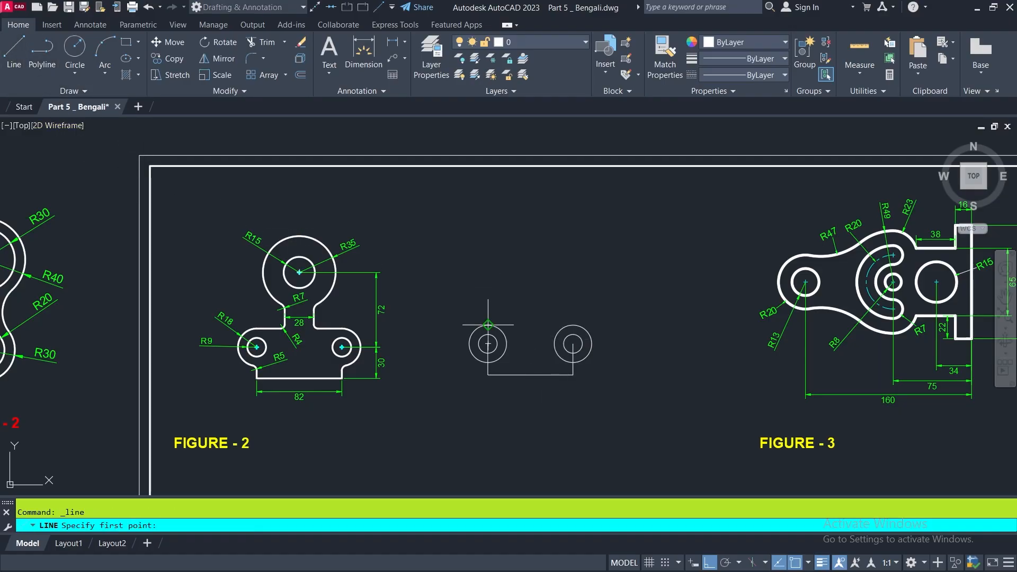
scroll(492, 324, up, 4)
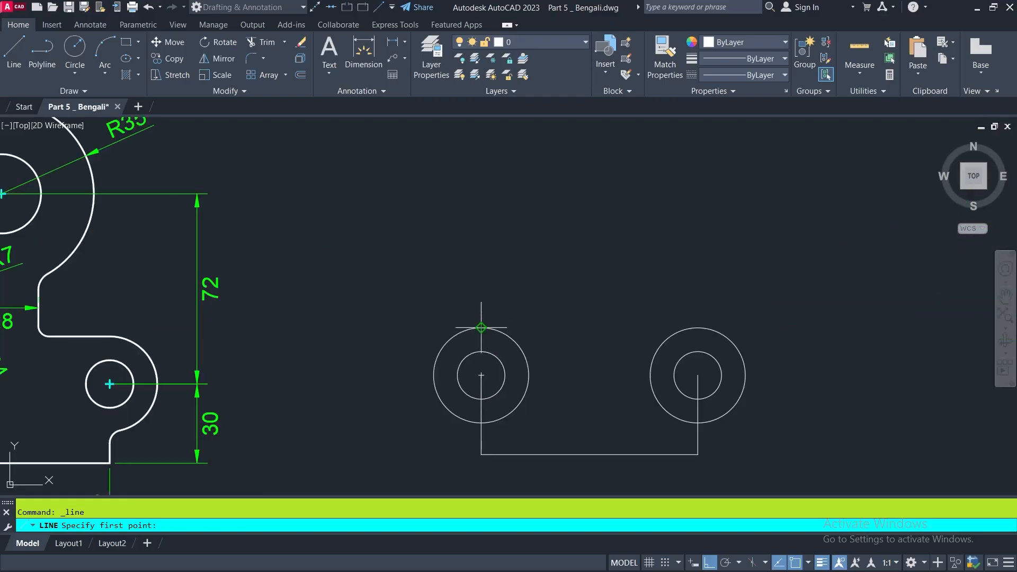
click(481, 327)
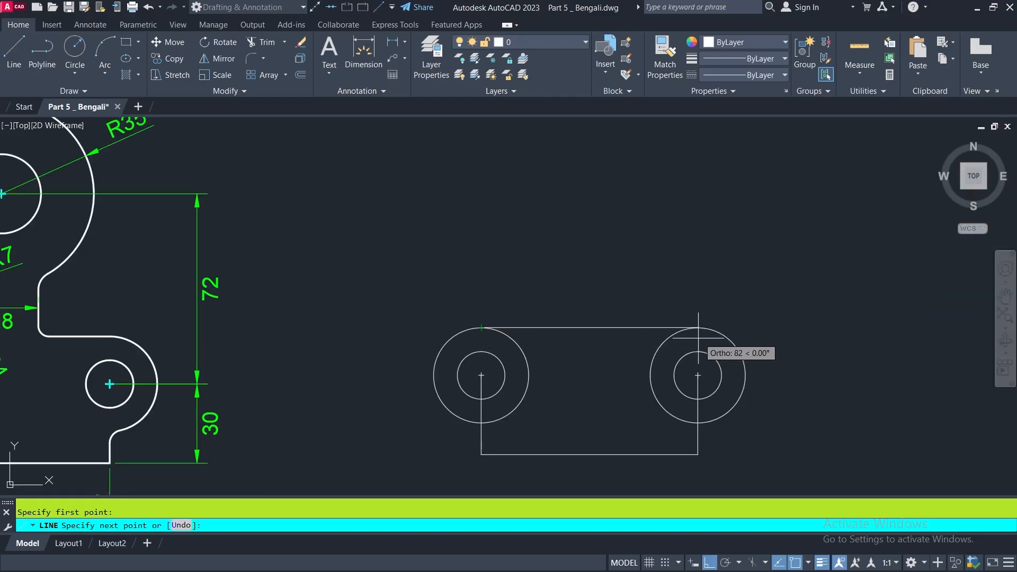
click(697, 327)
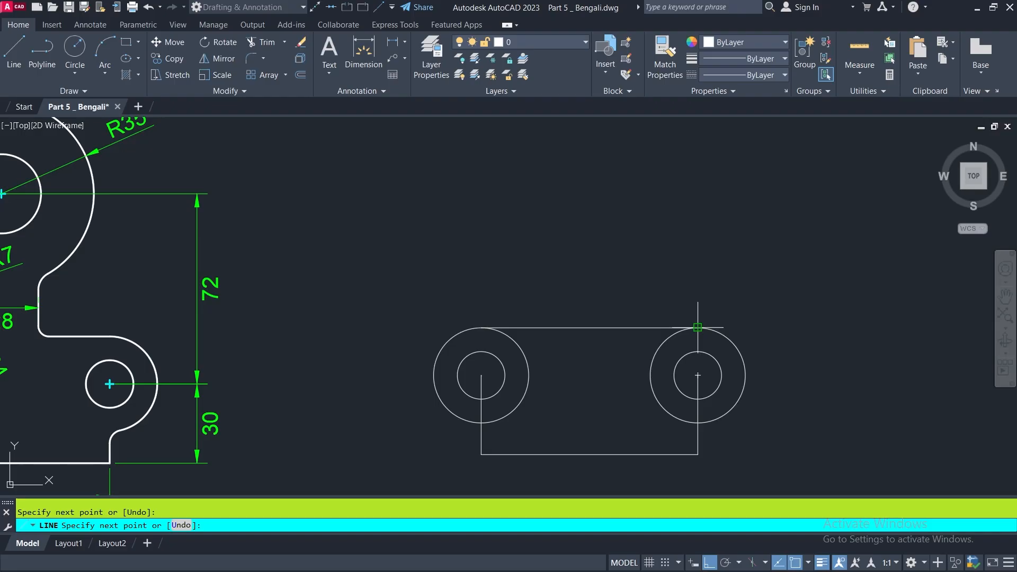
key(Return)
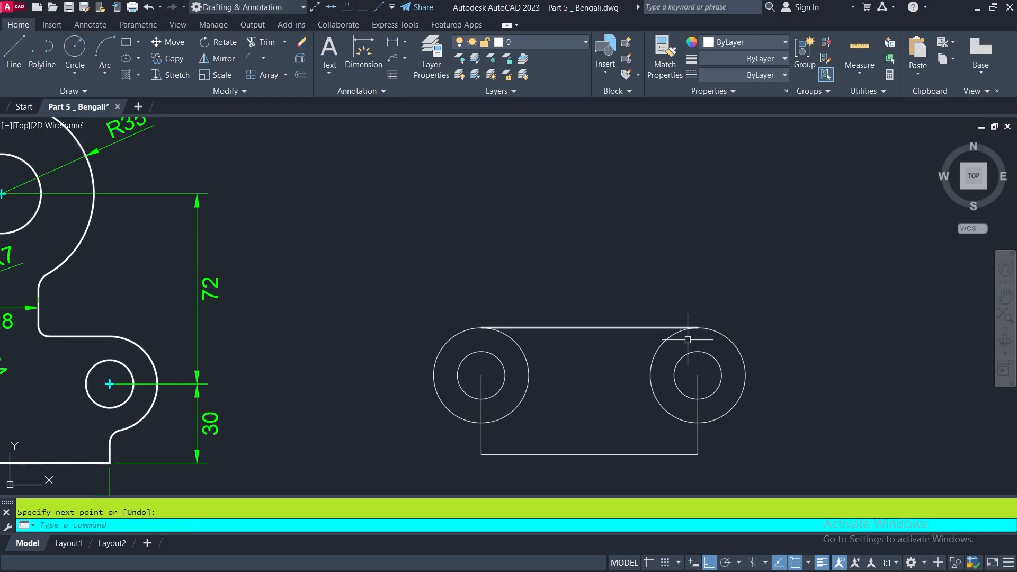
Step: Trim away the inward-facing portions of both radius-18 circles and the vertical line segments inside them
scroll(631, 310, down, 2)
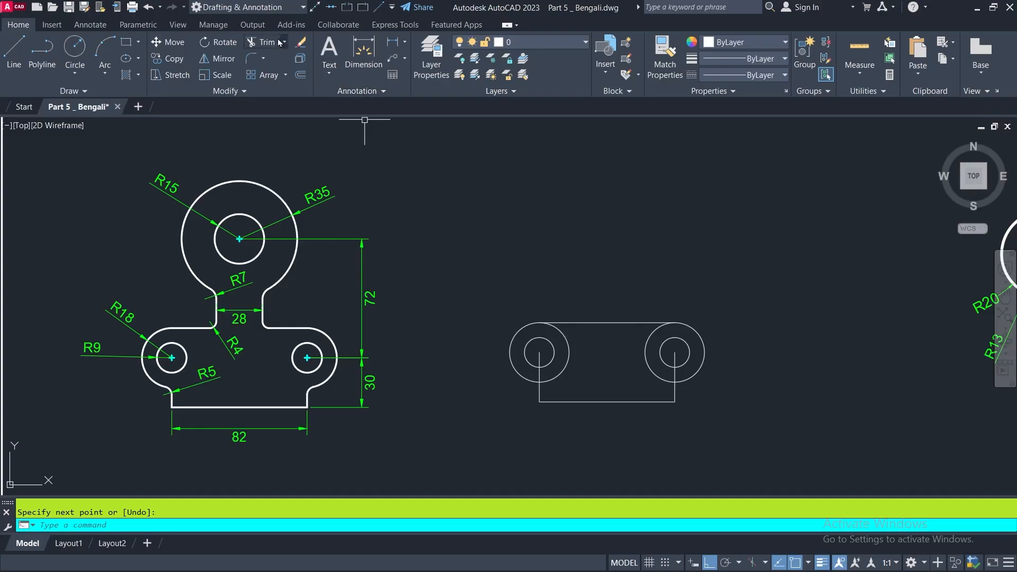
click(253, 39)
click(570, 348)
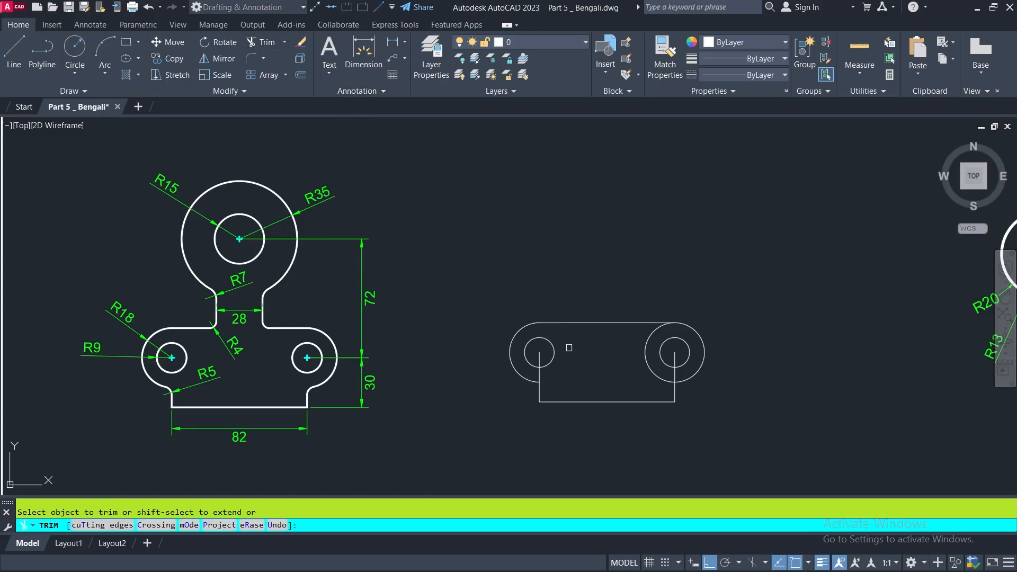
click(645, 353)
click(539, 357)
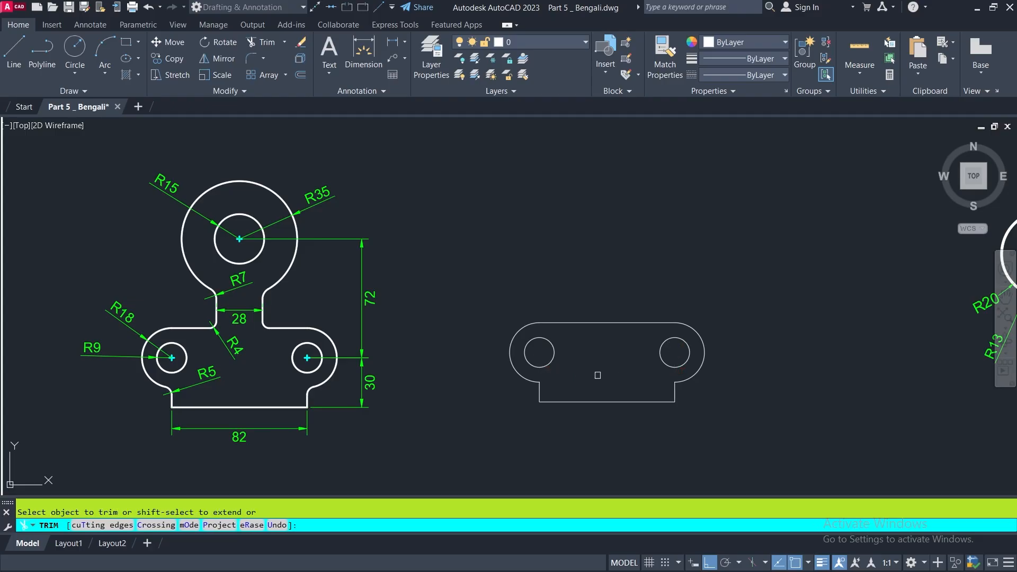
Step: Using Fillet in multiple mode with radius 5, round the corner between the left end arc and the left vertical line
scroll(538, 375, up, 2)
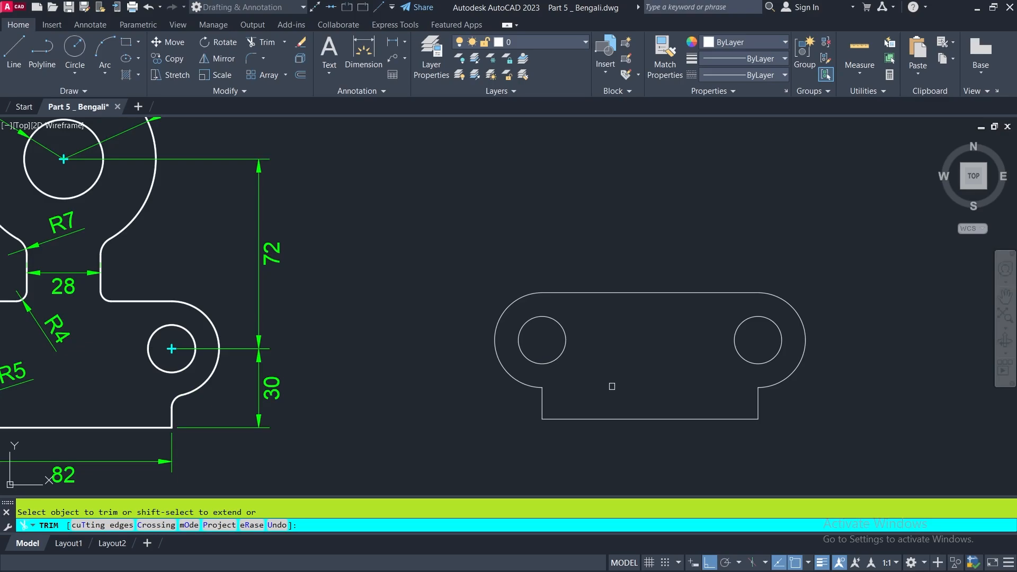
click(252, 58)
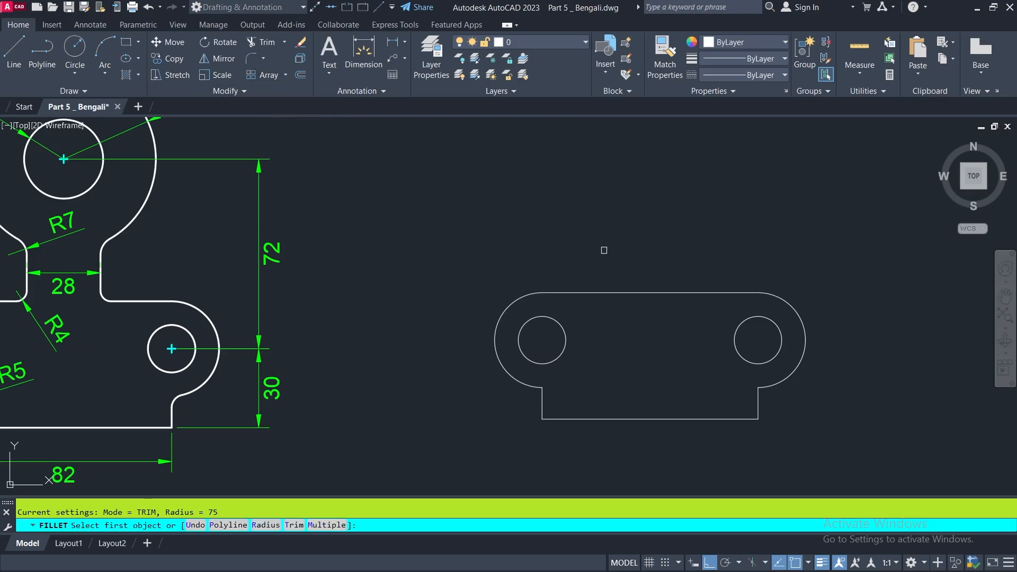
middle_drag(604, 250, 866, 219)
scroll(233, 373, up, 4)
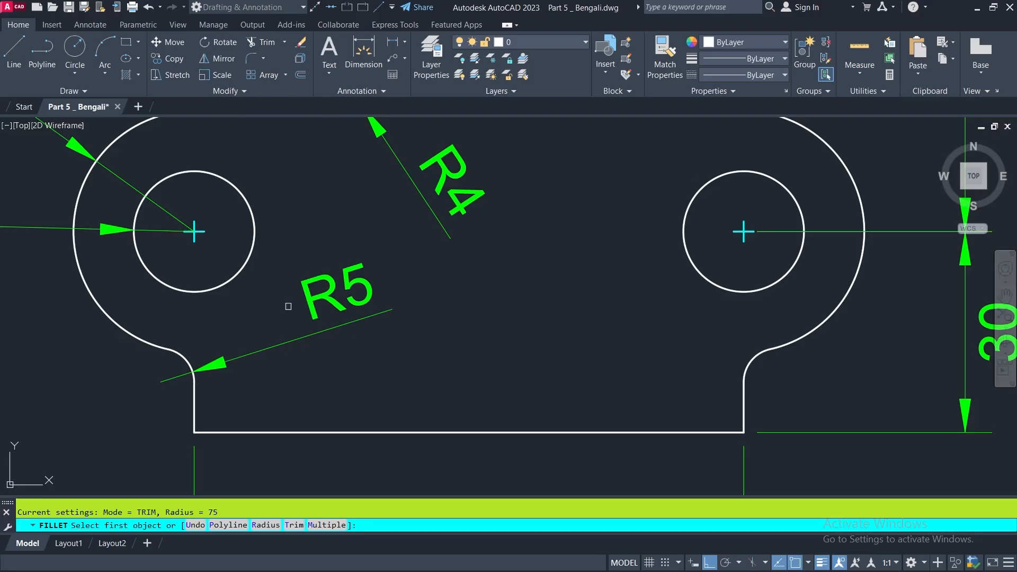
scroll(247, 329, down, 6)
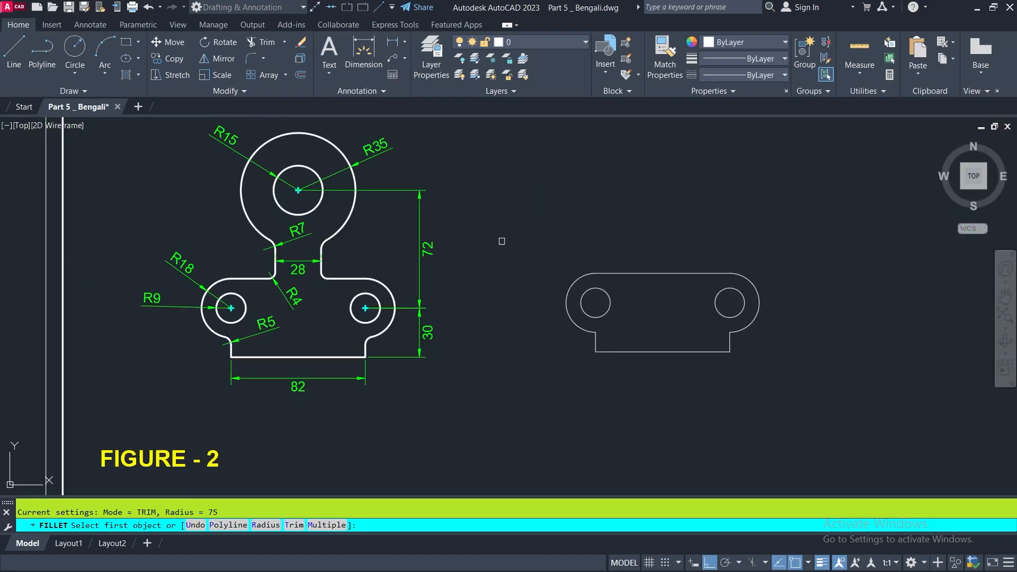
right_click(535, 193)
click(566, 279)
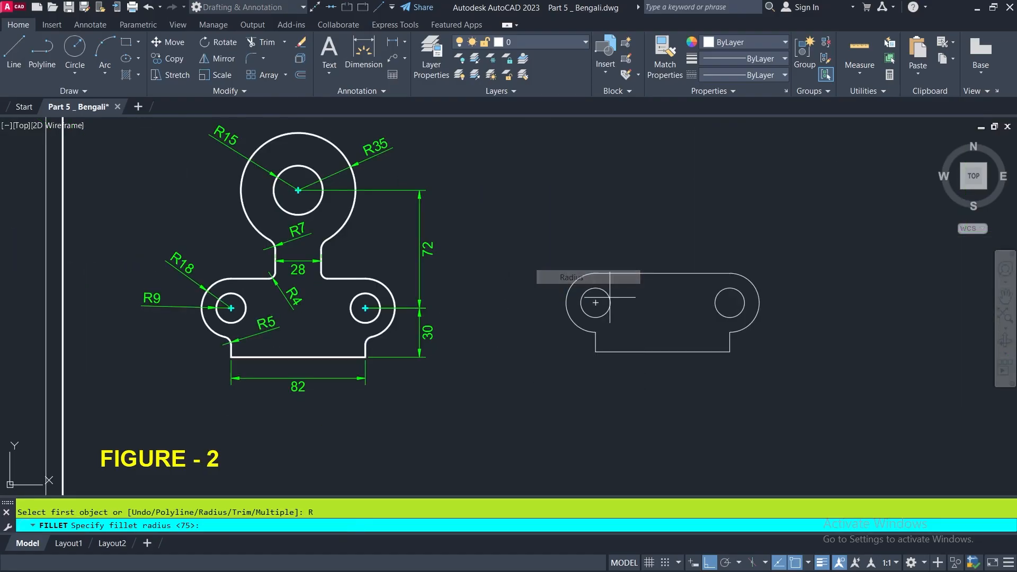
text(5)
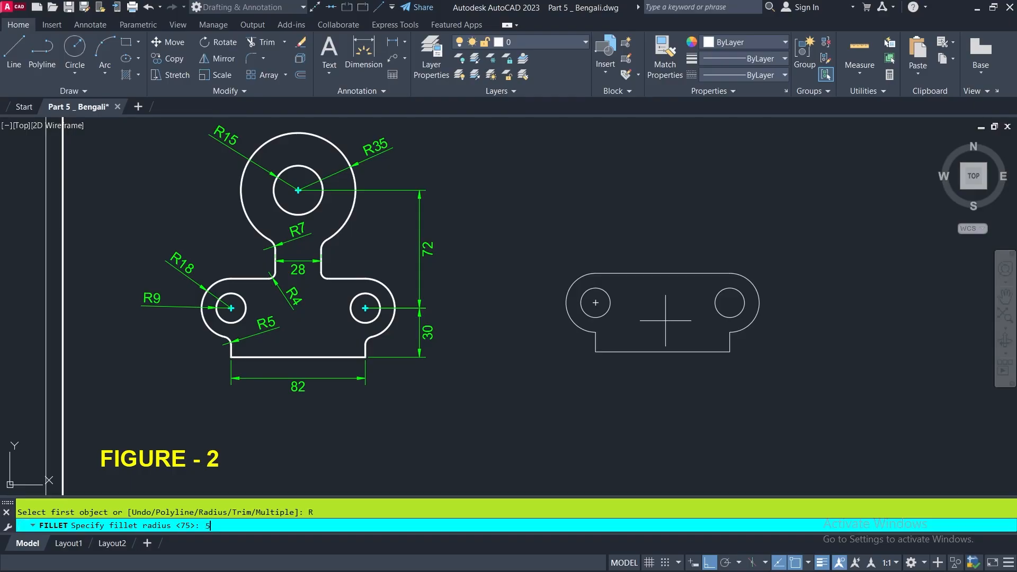
key(Return)
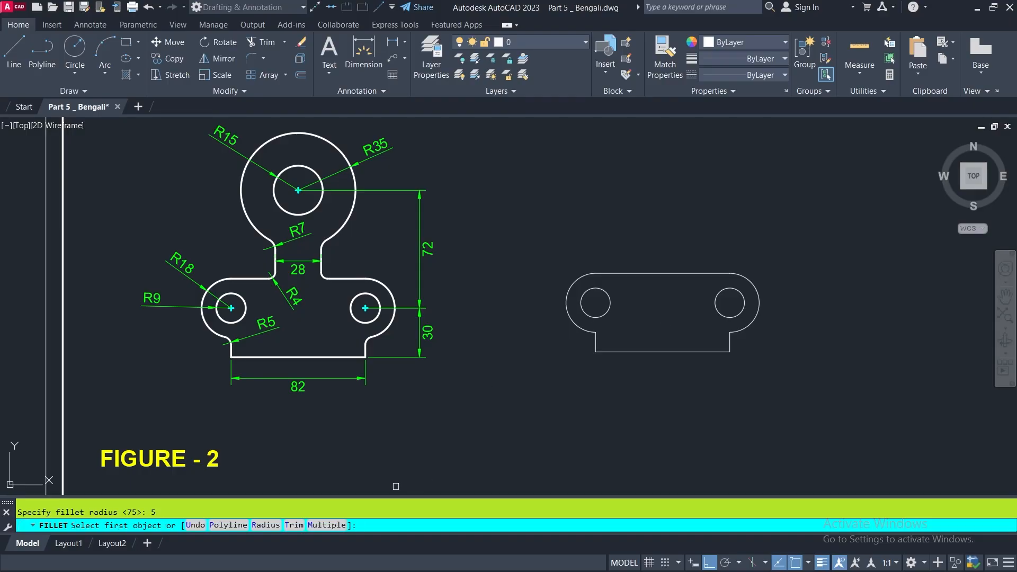
click(327, 524)
scroll(597, 333, up, 4)
click(585, 331)
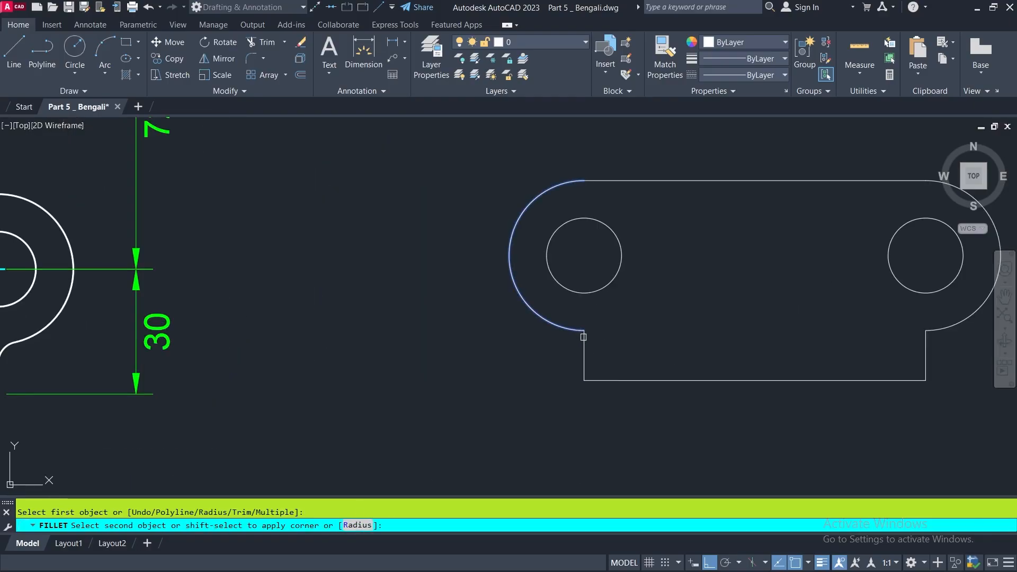
click(584, 351)
Step: Fillet the corner between the right end arc and the right vertical line with the same radius of 5
click(928, 339)
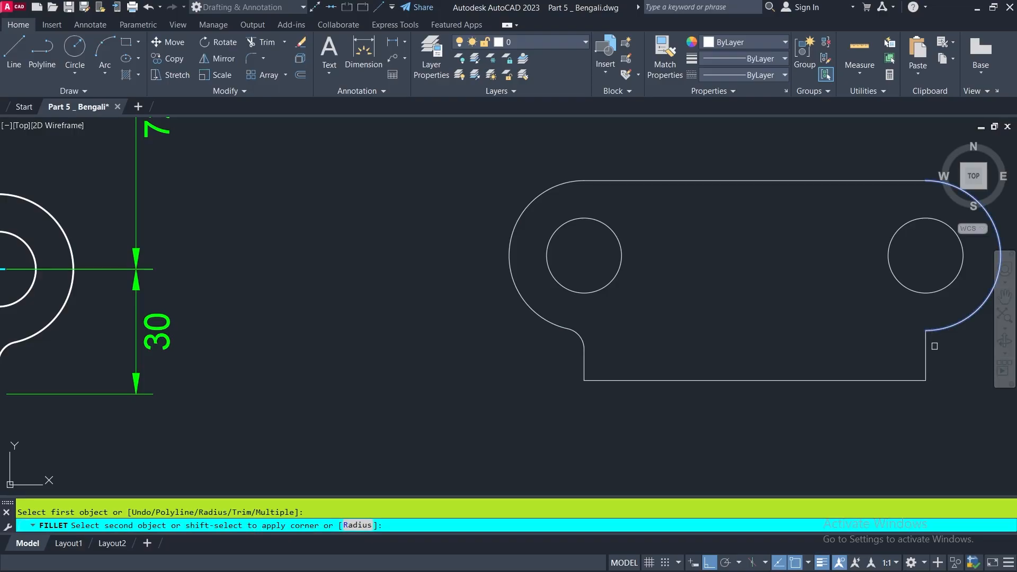
click(927, 351)
scroll(717, 329, down, 3)
middle_drag(718, 329, 601, 331)
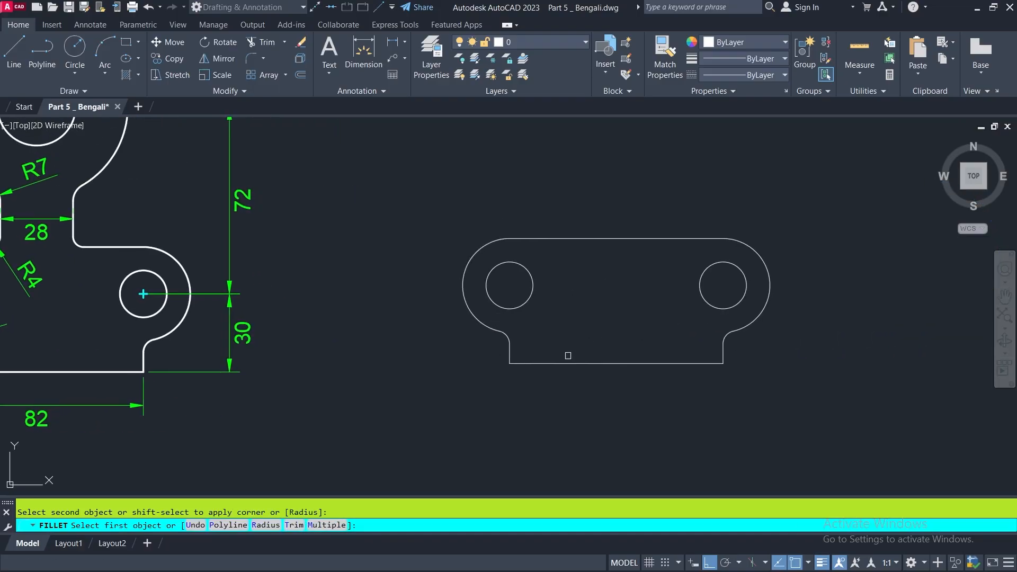
key(Escape)
Step: Draw a radius-15 circle centred 102 units directly above the midpoint of the base line
scroll(604, 359, down, 2)
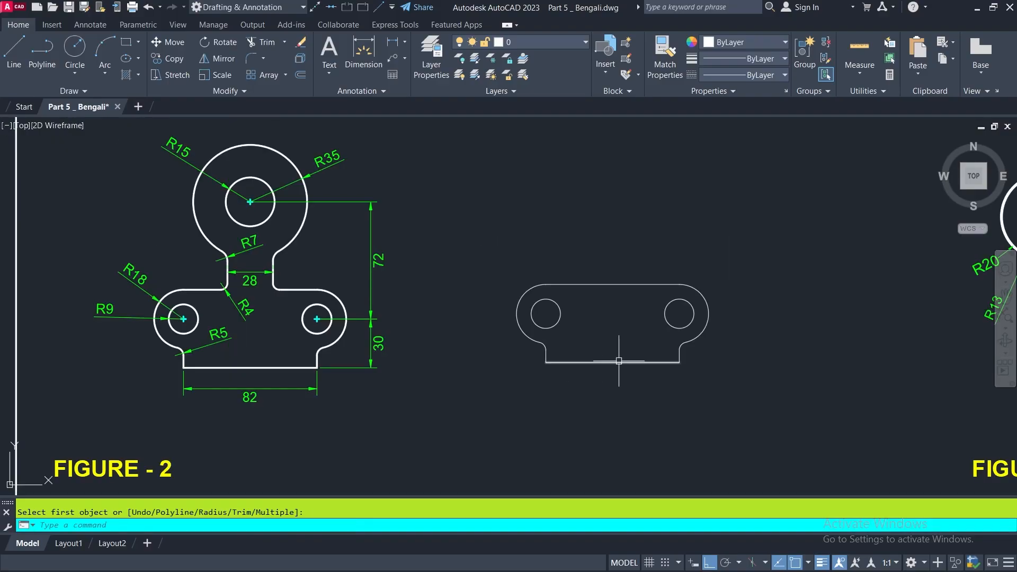
middle_drag(398, 338, 512, 331)
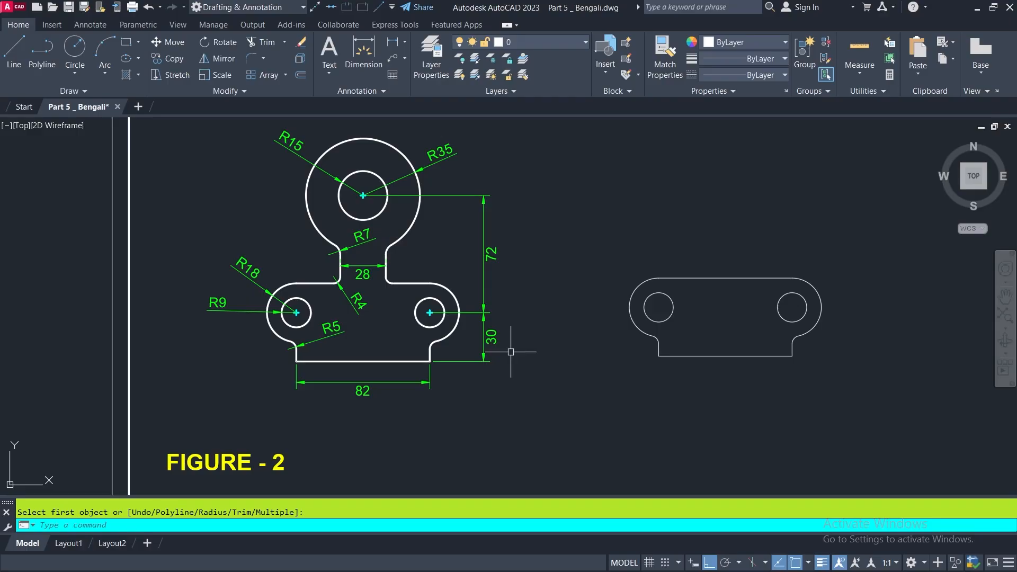
click(75, 47)
middle_drag(726, 350, 681, 350)
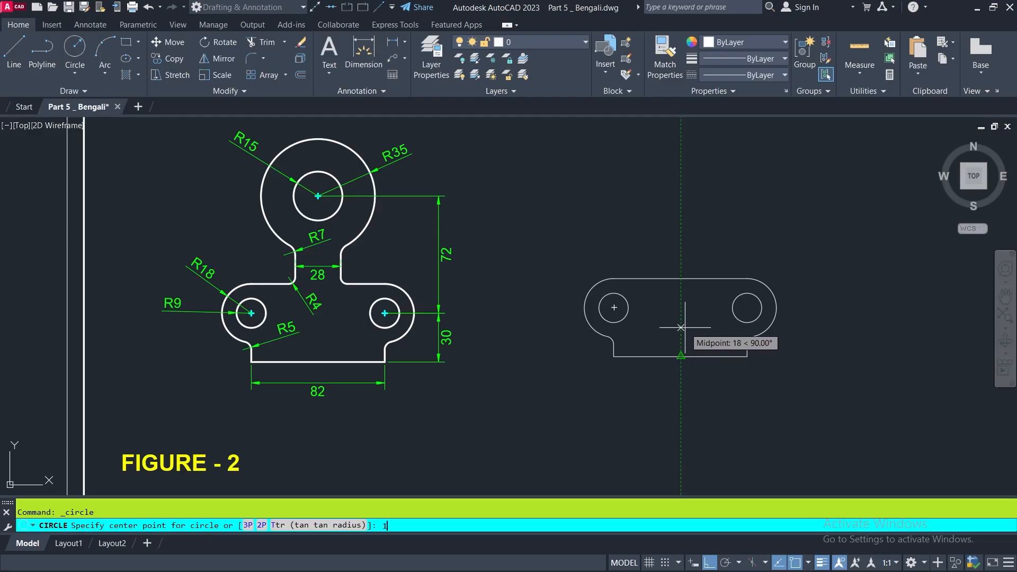
text(2)
key(Return)
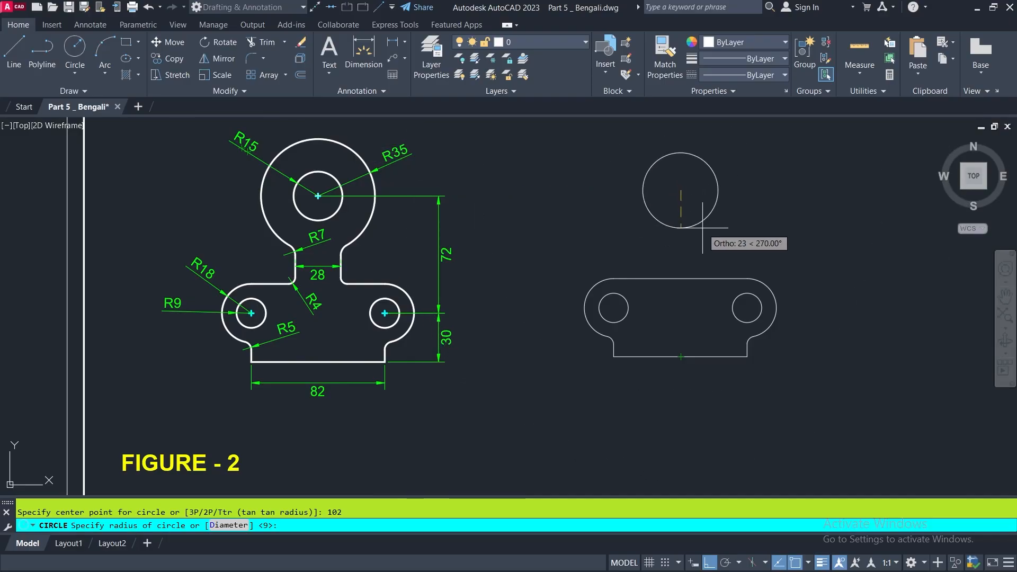
key(Return)
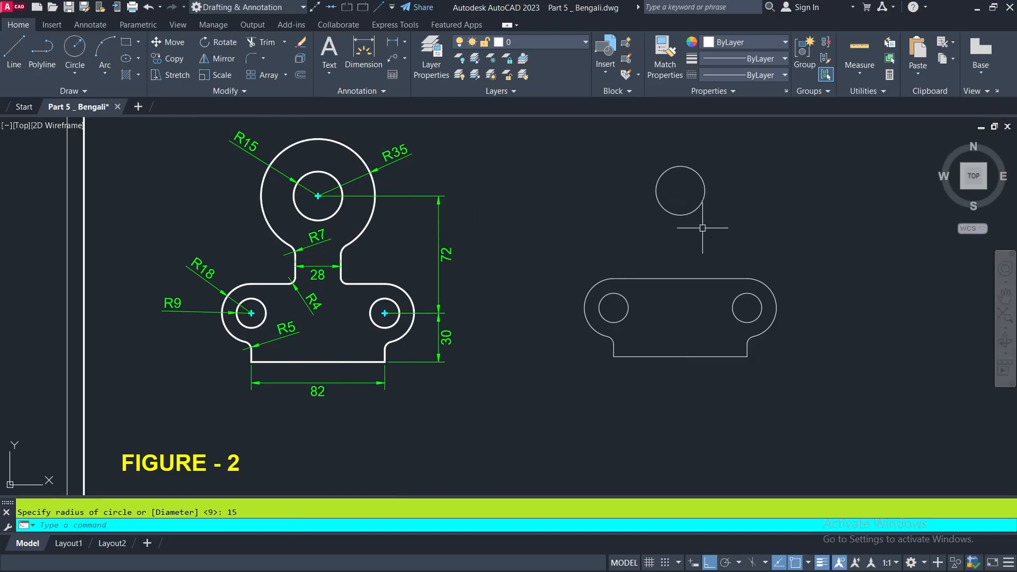
Step: Draw a concentric radius-35 circle around the radius-15 circle
key(Return)
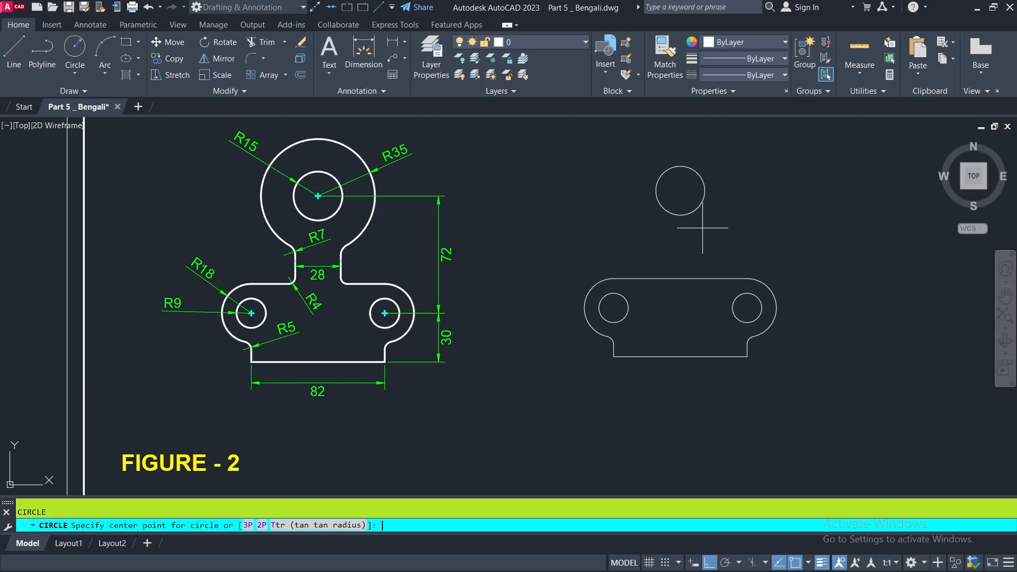
click(681, 191)
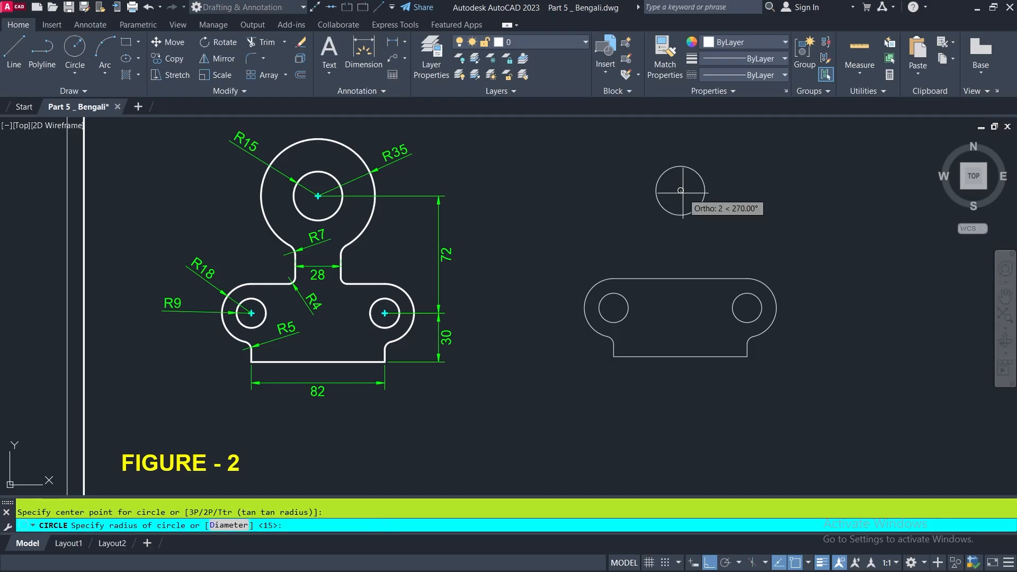
key(Return)
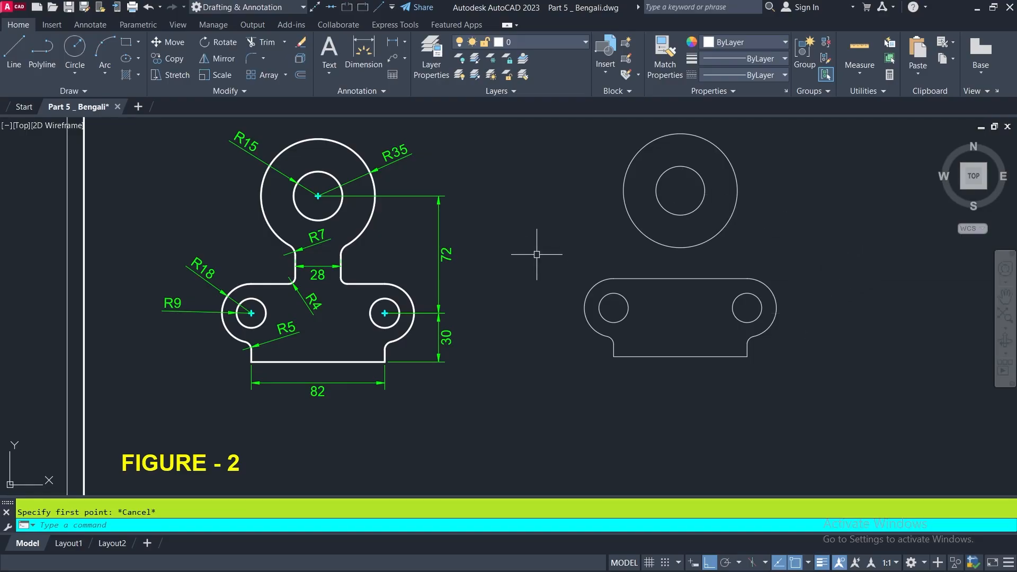
Step: Draw a vertical line about 30 units long from the midpoint of the bracket's top edge up into the radius-35 circle
click(13, 48)
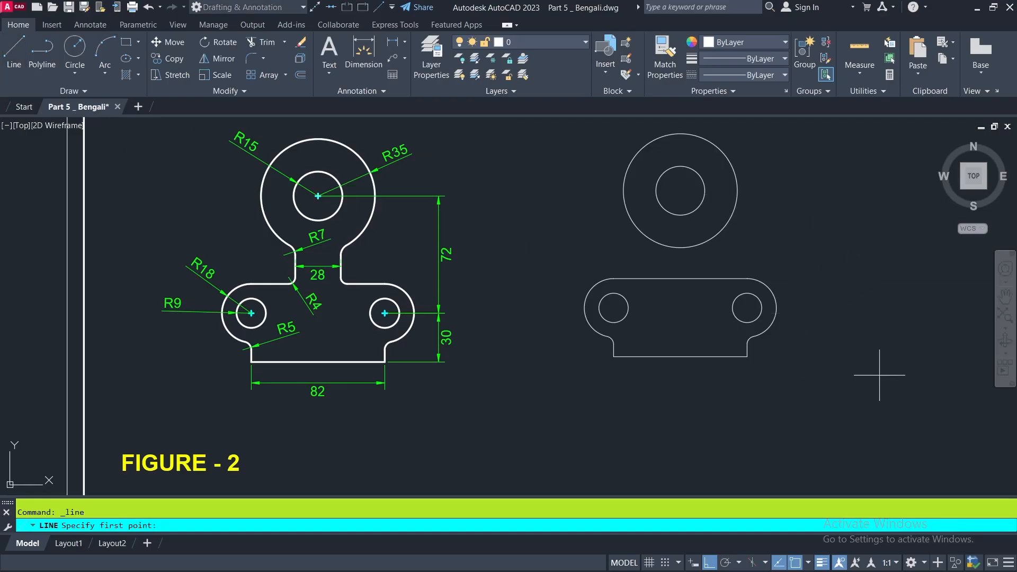
click(681, 278)
scroll(680, 229, up, 2)
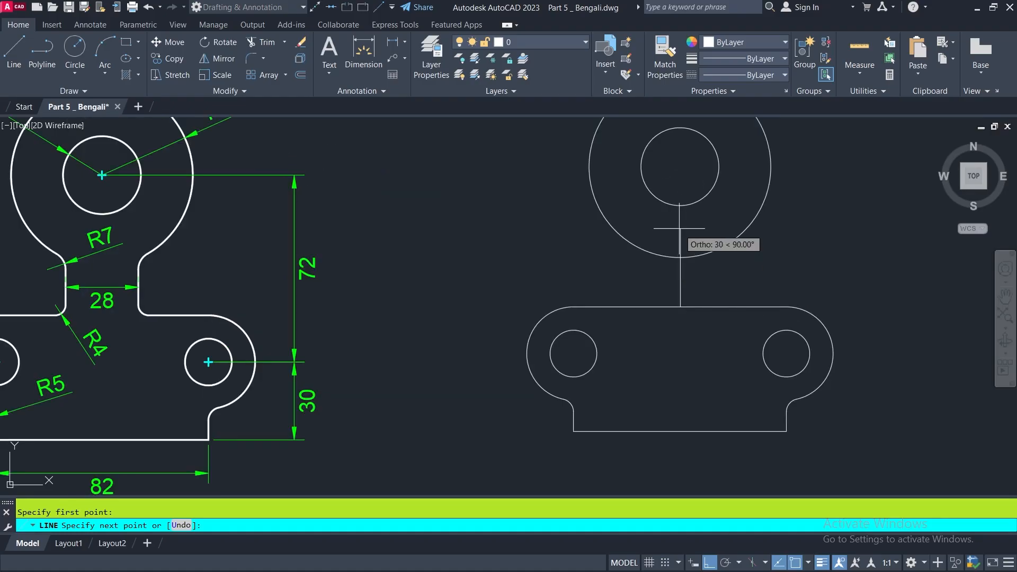
click(680, 229)
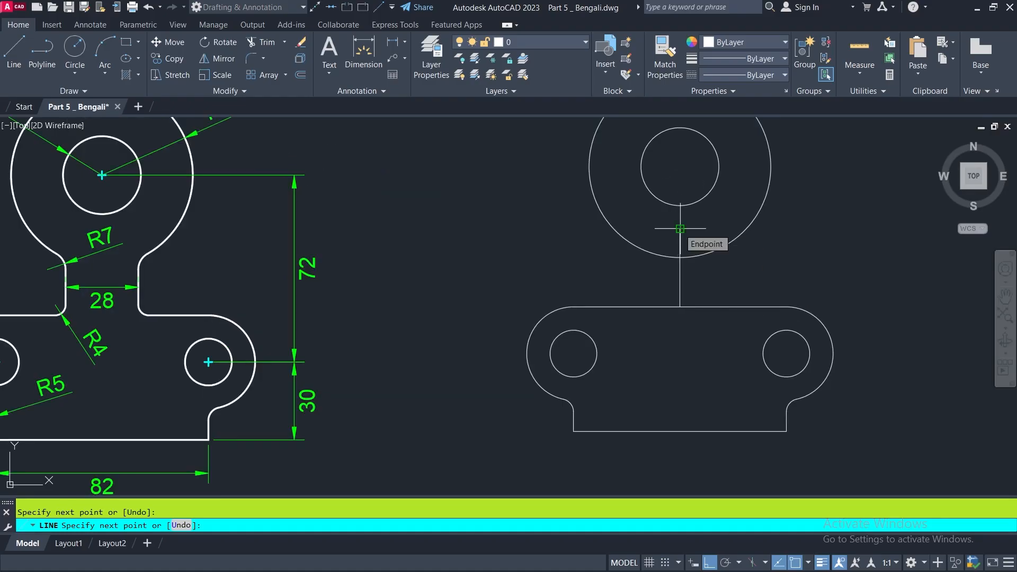
key(Return)
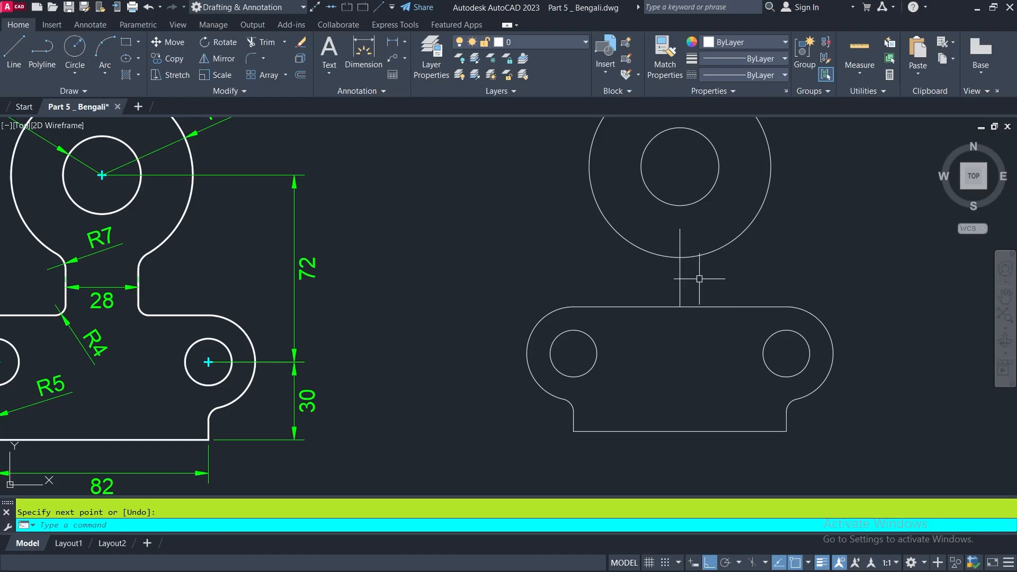
Step: Offset the vertical line between the bracket's top edge and the radius-35 circle by 14 units to both sides
middle_drag(656, 288, 810, 256)
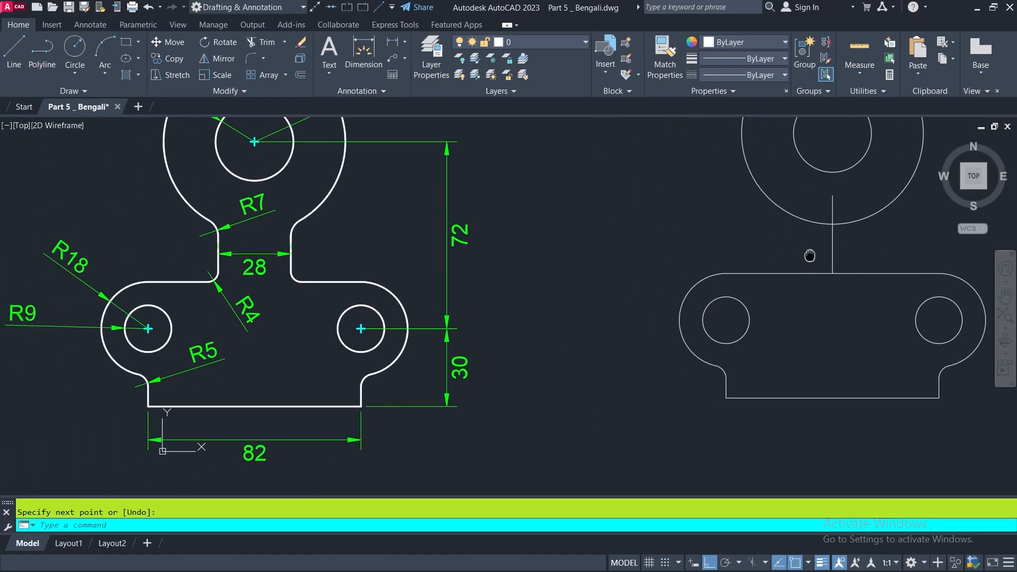
scroll(297, 254, up, 2)
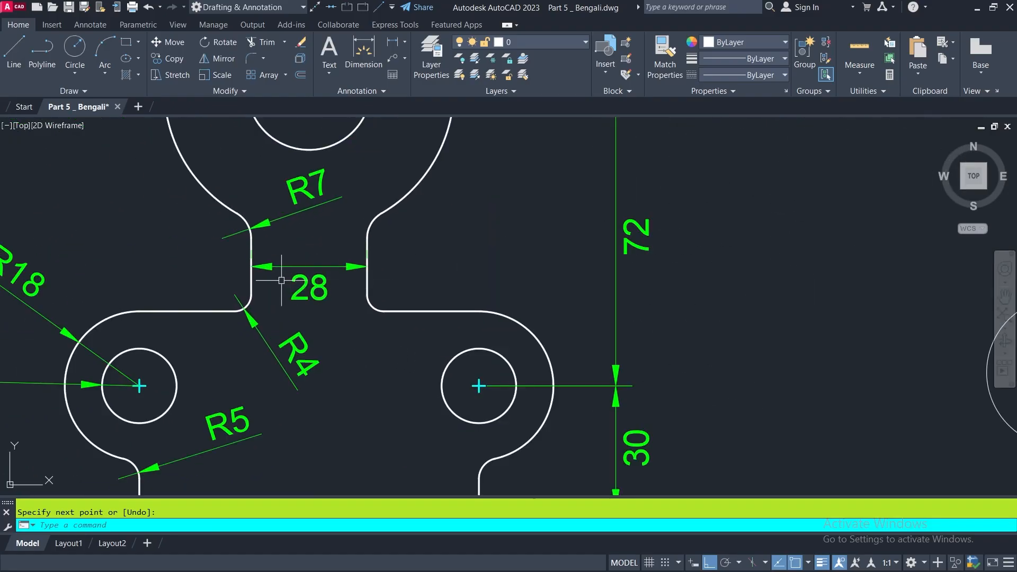
scroll(329, 275, down, 2)
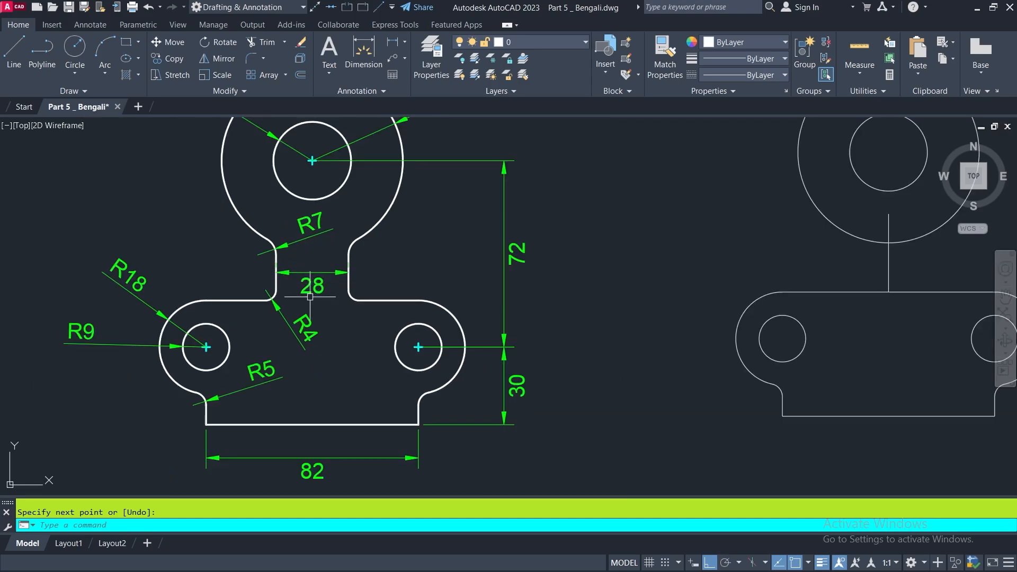
scroll(274, 290, down, 2)
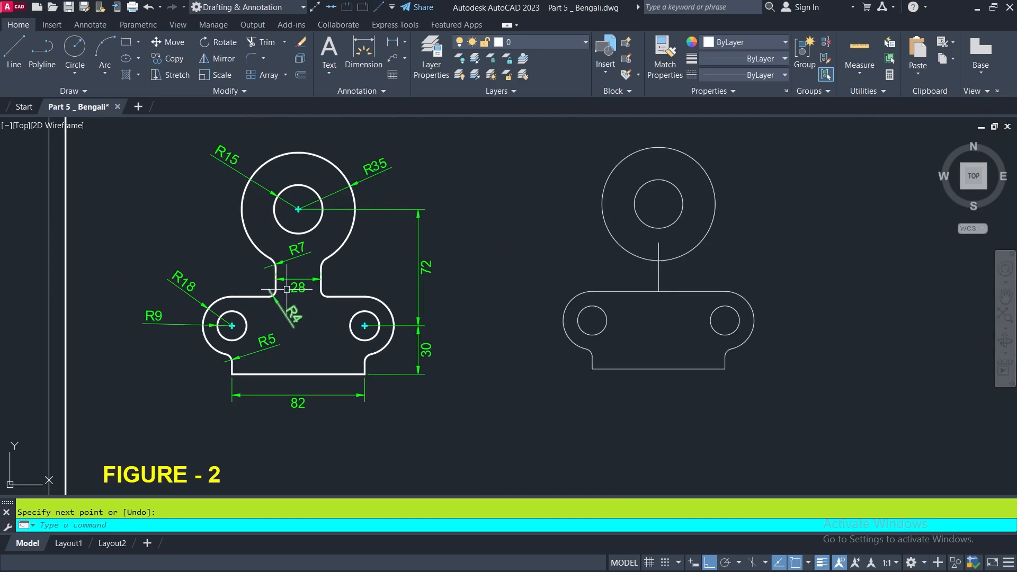
click(300, 75)
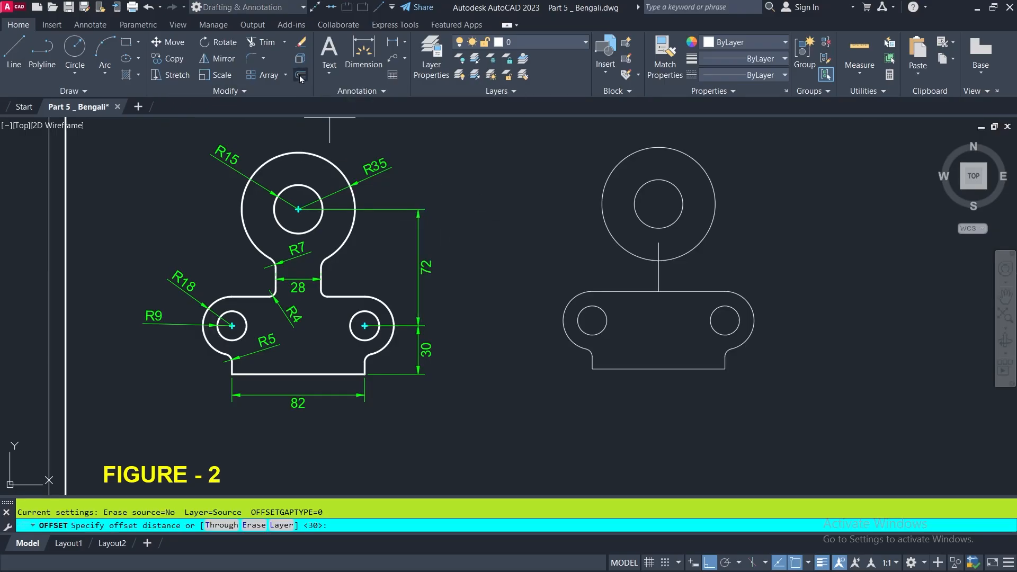
text(14)
key(Return)
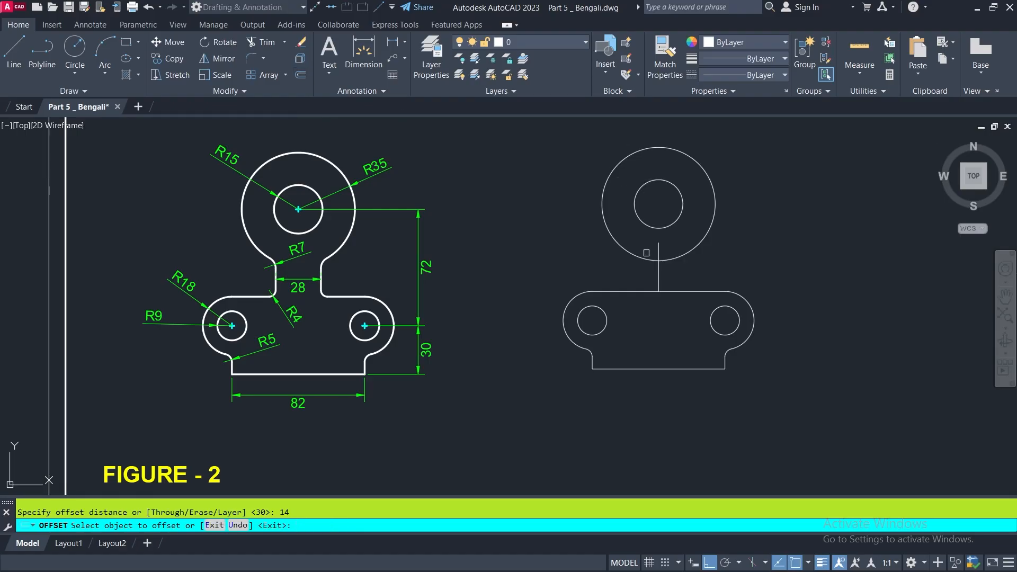
click(658, 268)
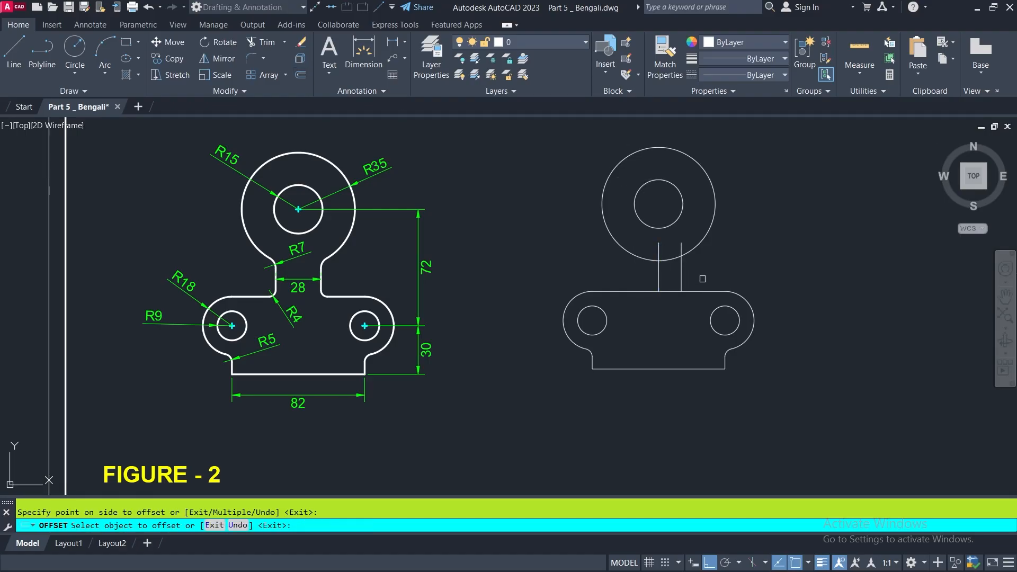
click(660, 277)
click(596, 274)
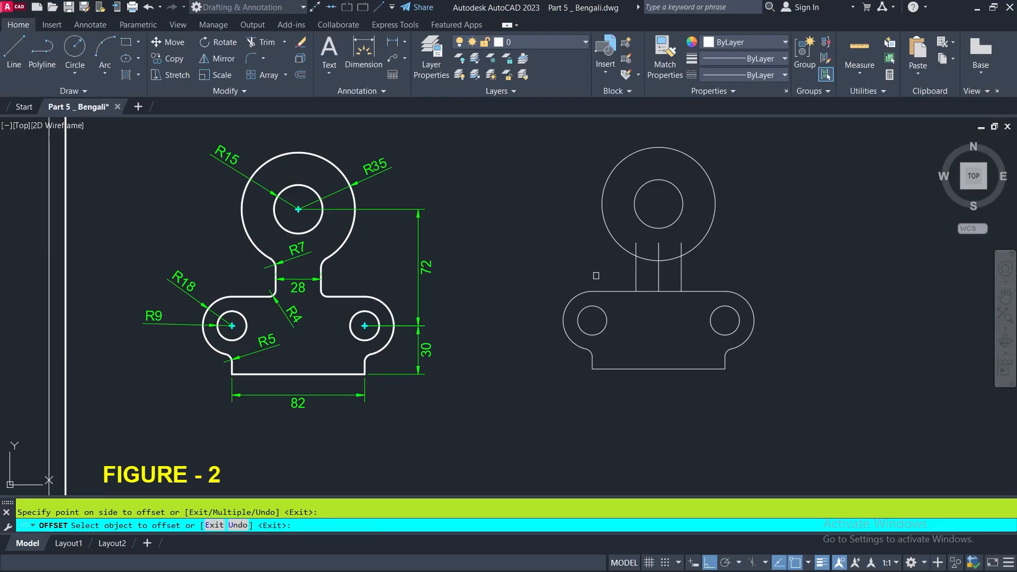
key(Escape)
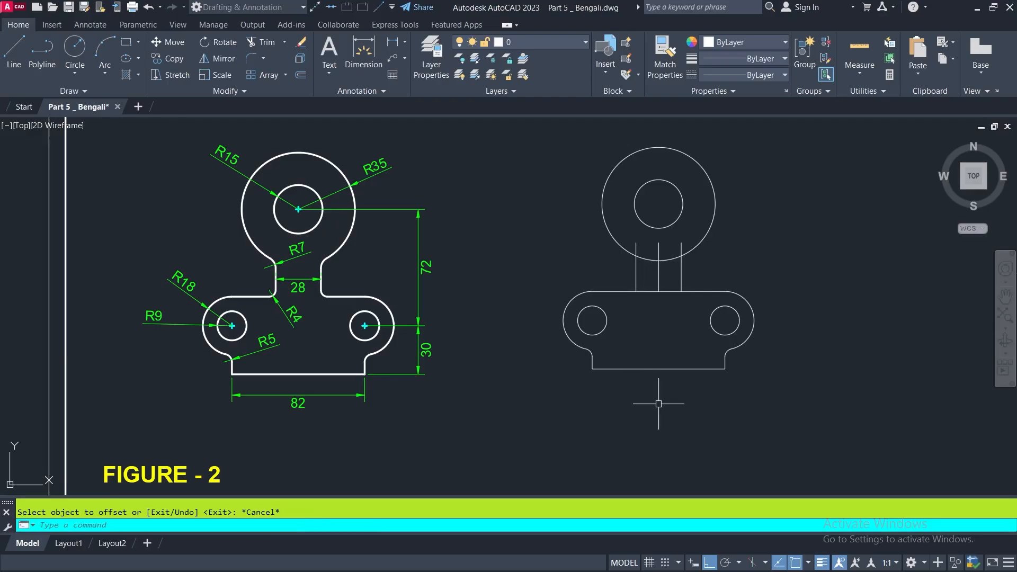
Step: Erase the original centre vertical line between the two offset neck lines
click(658, 275)
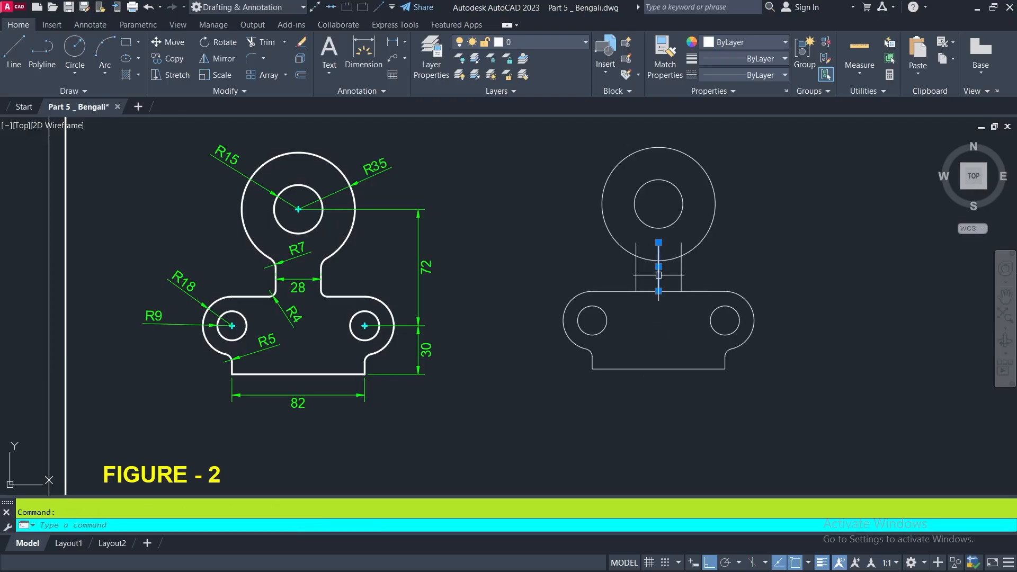
click(300, 43)
double_click(258, 58)
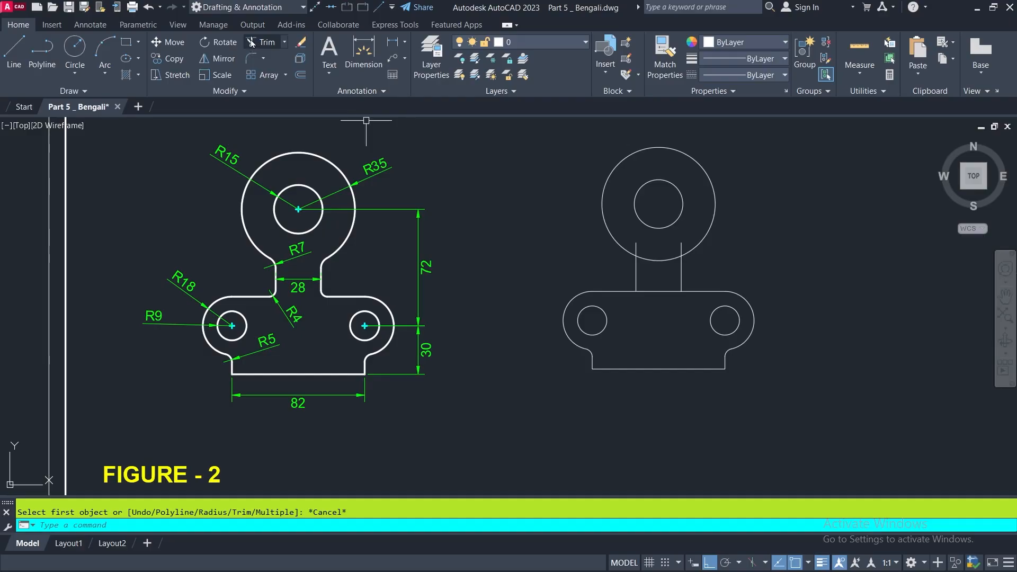
Step: Trim the neck opening: the large circle's lower arc, the base's top edge between the neck lines, and the line ends inside the circle
click(251, 42)
click(655, 238)
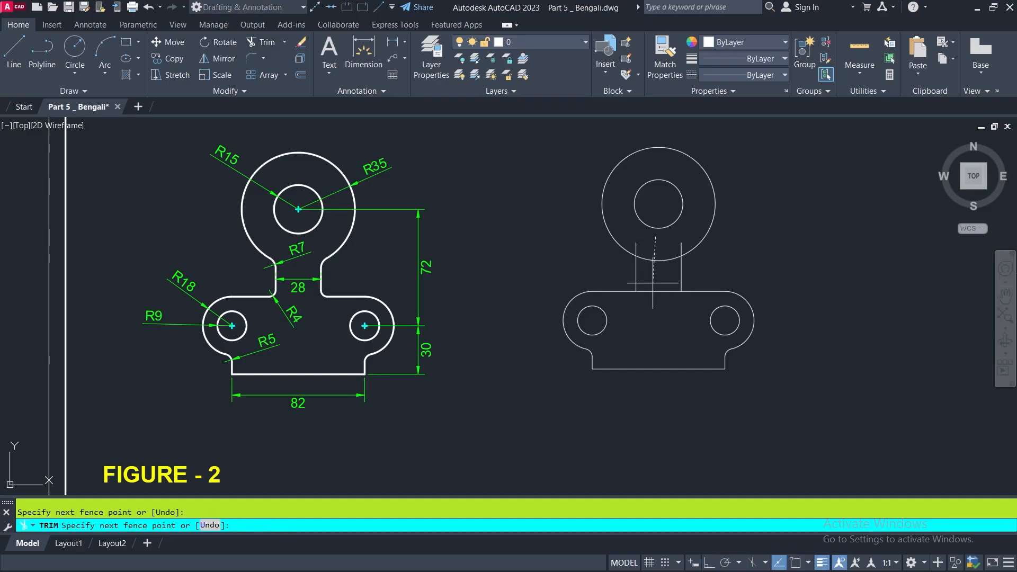
click(652, 321)
key(Return)
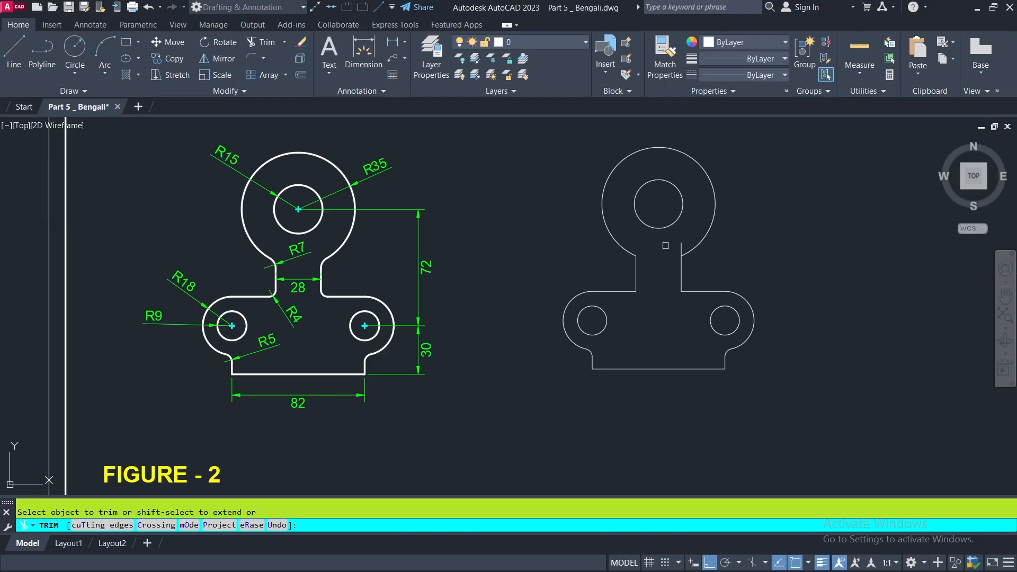
key(Escape)
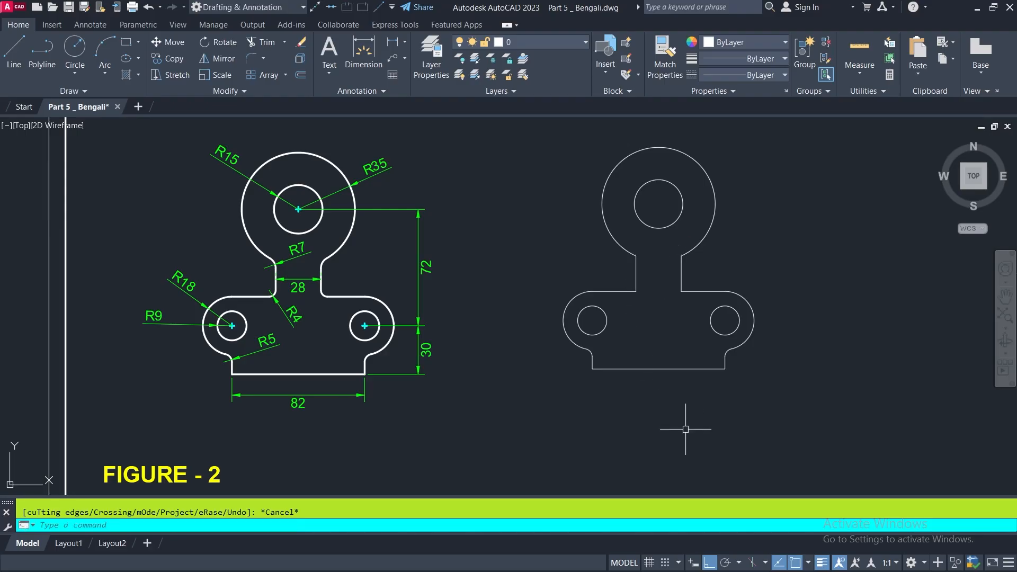
Step: Fillet both corners where the neck lines meet the base's top edge with radius 4, using the Multiple option
scroll(624, 244, up, 2)
double_click(251, 60)
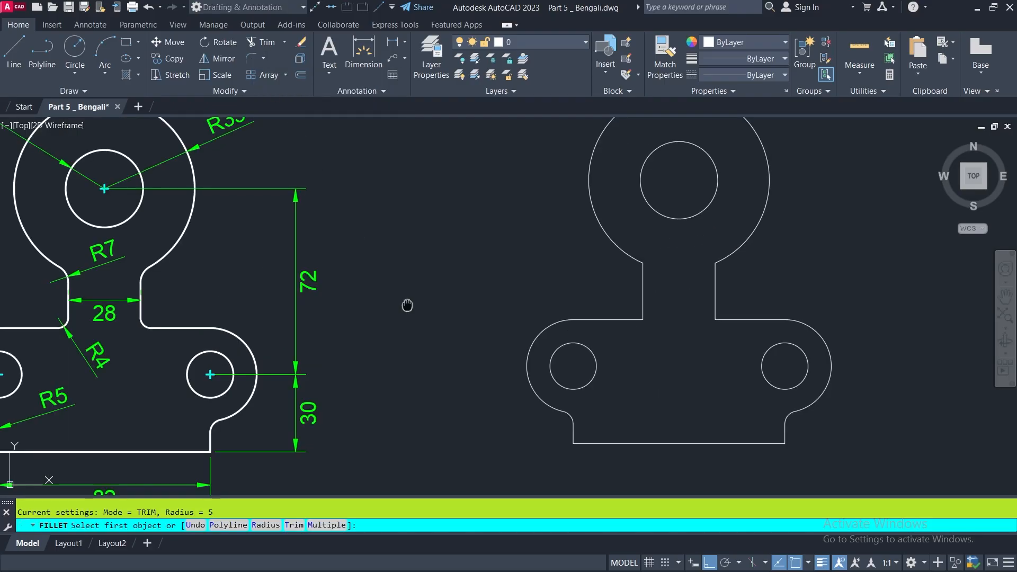
middle_drag(407, 302, 586, 311)
scroll(286, 358, up, 2)
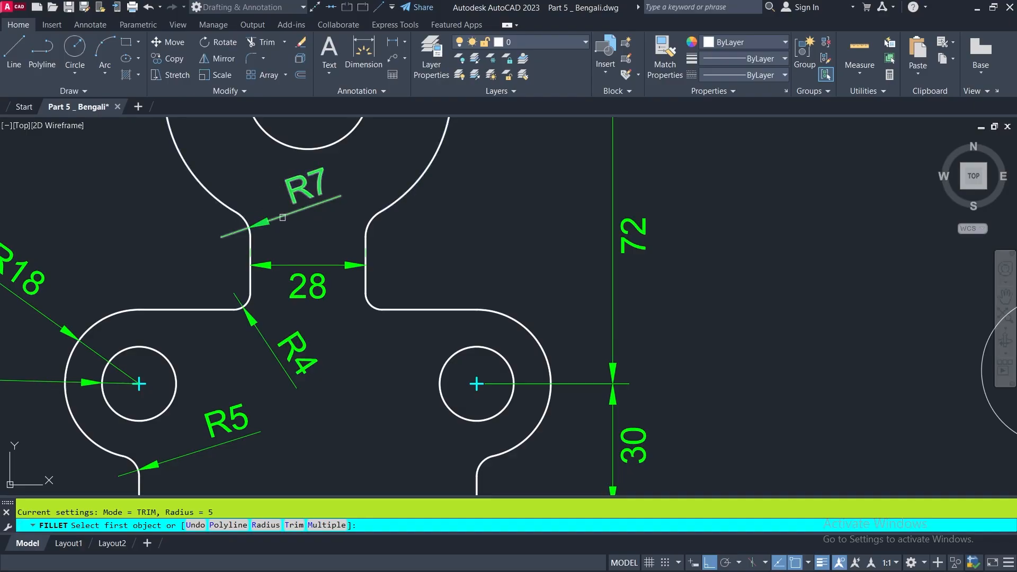
middle_drag(455, 231, 345, 227)
right_click(567, 193)
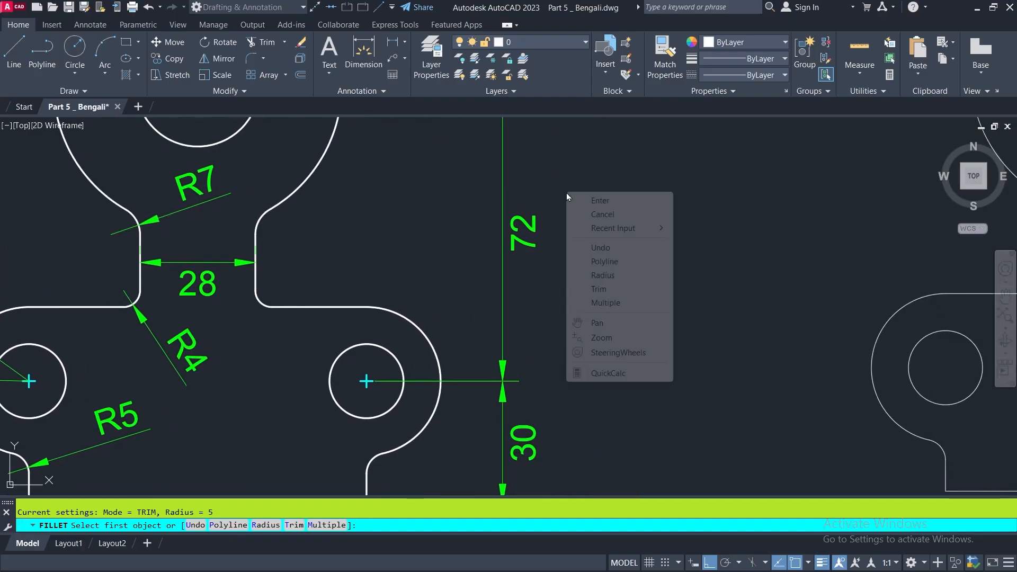
click(605, 303)
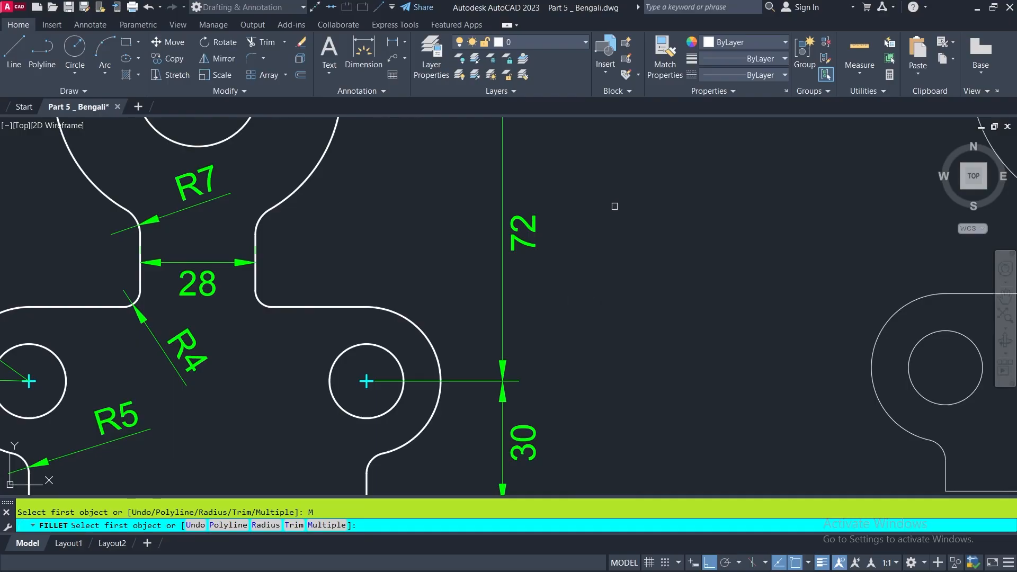
right_click(614, 204)
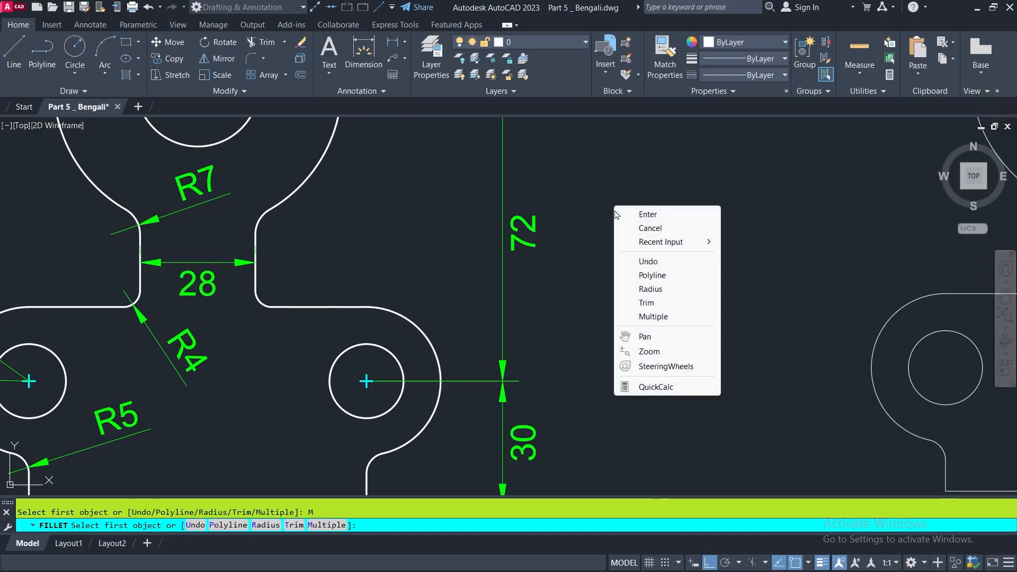
click(650, 290)
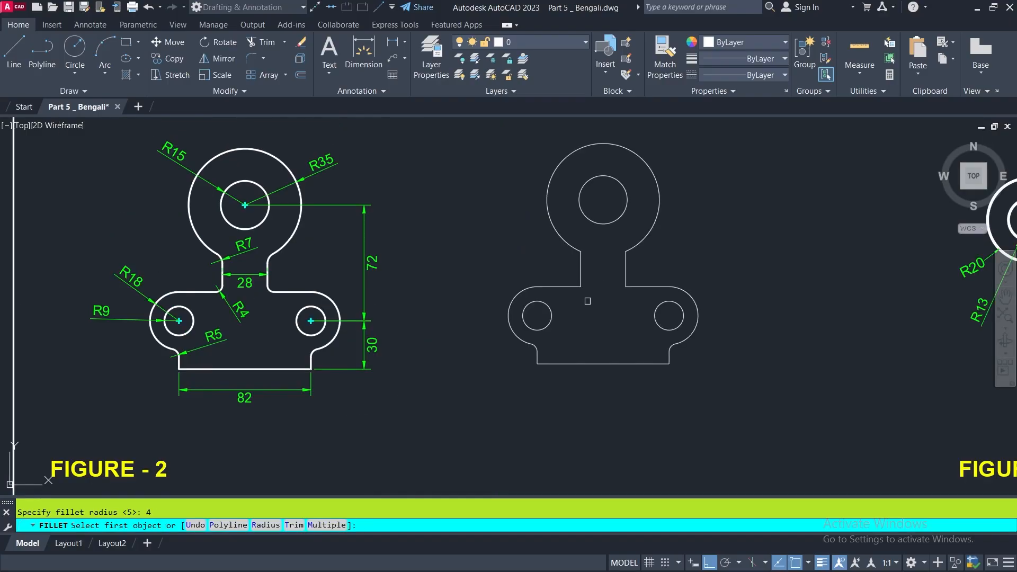
click(583, 278)
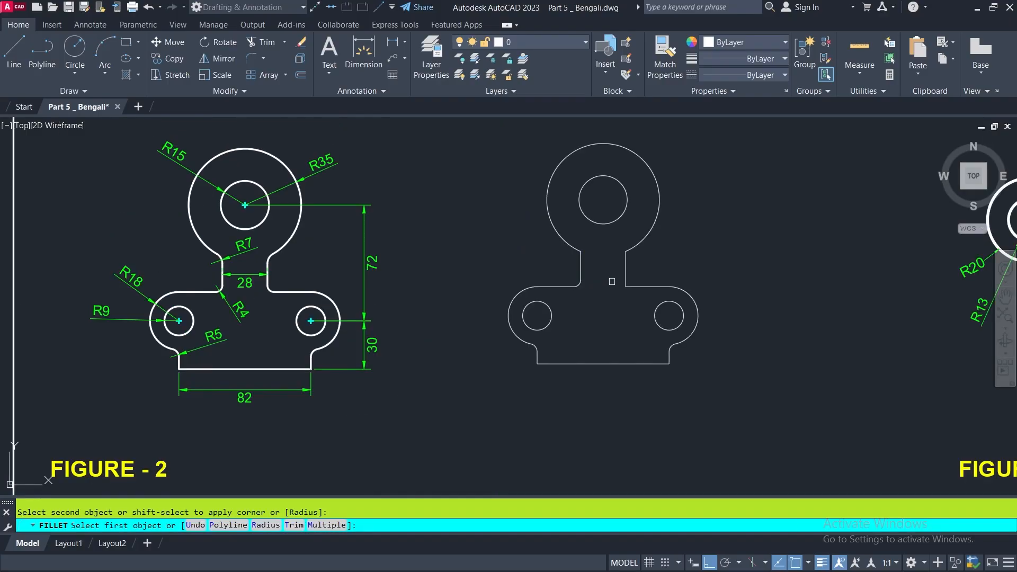
click(625, 279)
click(639, 287)
Step: Fillet both corners where the neck lines meet the large circular arc with radius 7
right_click(608, 277)
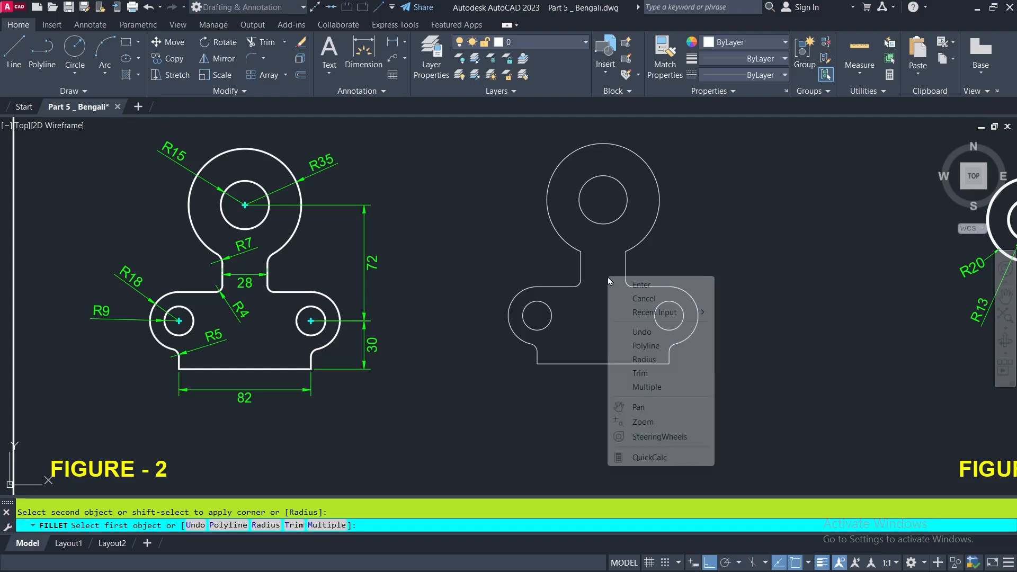
click(645, 360)
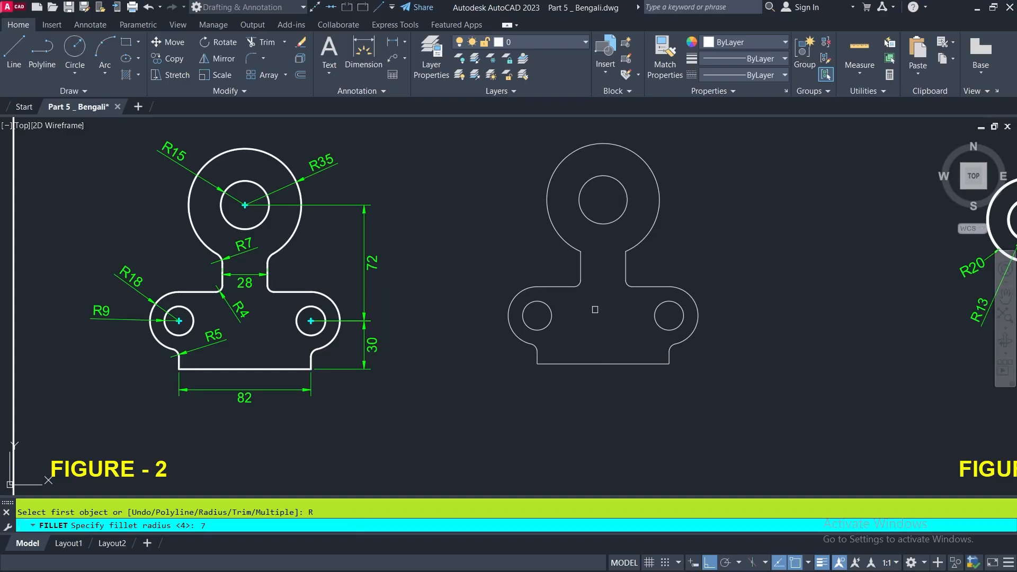
key(Return)
click(571, 245)
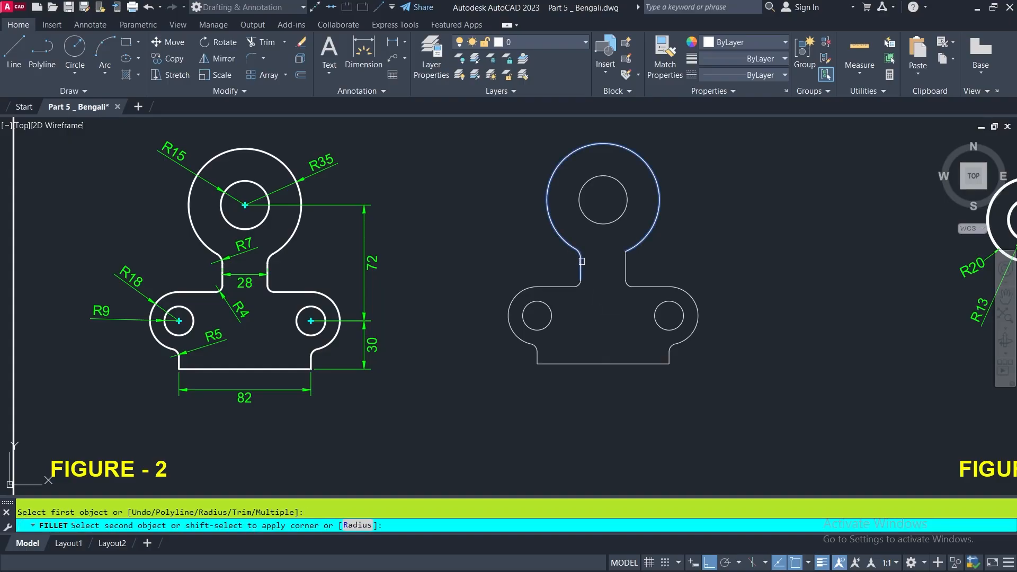
click(582, 261)
click(638, 244)
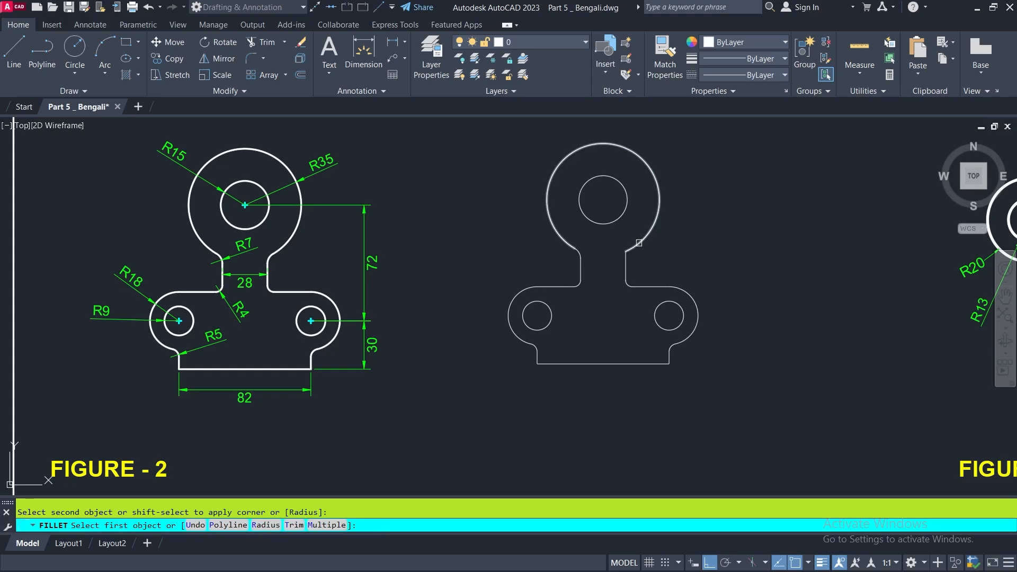
click(625, 264)
key(Return)
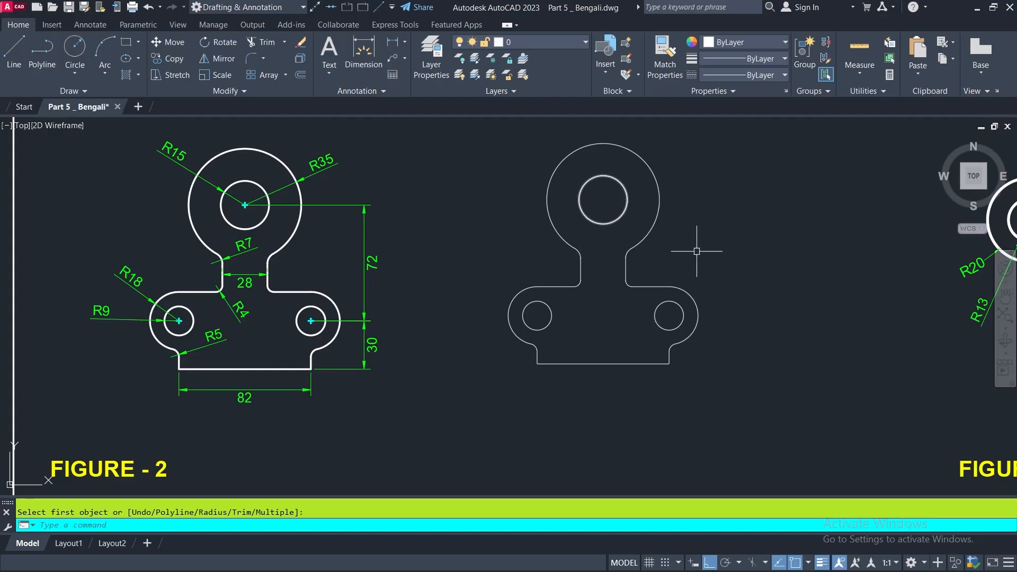
Step: Move the whole redrawn Figure 2 bracket out of the sheet frame into the empty space to its right
scroll(617, 246, down, 1)
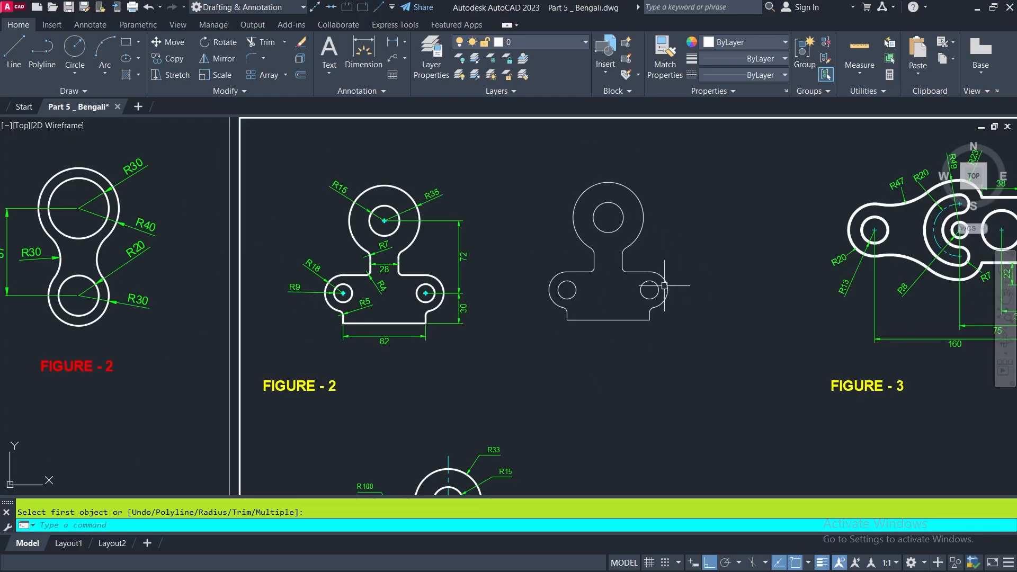
middle_drag(698, 159, 567, 154)
click(566, 153)
click(394, 364)
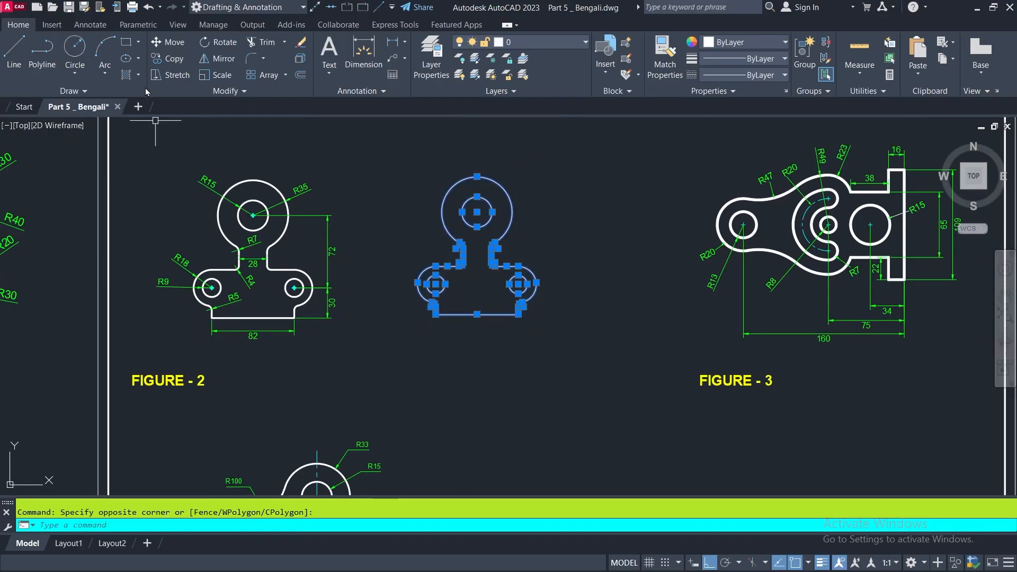
click(155, 42)
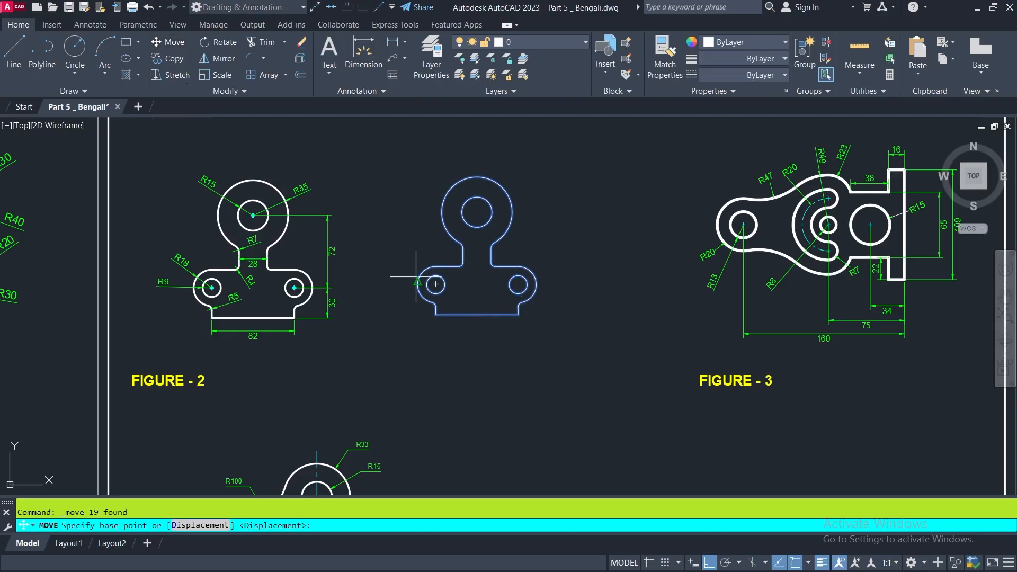
click(481, 286)
scroll(488, 274, down, 3)
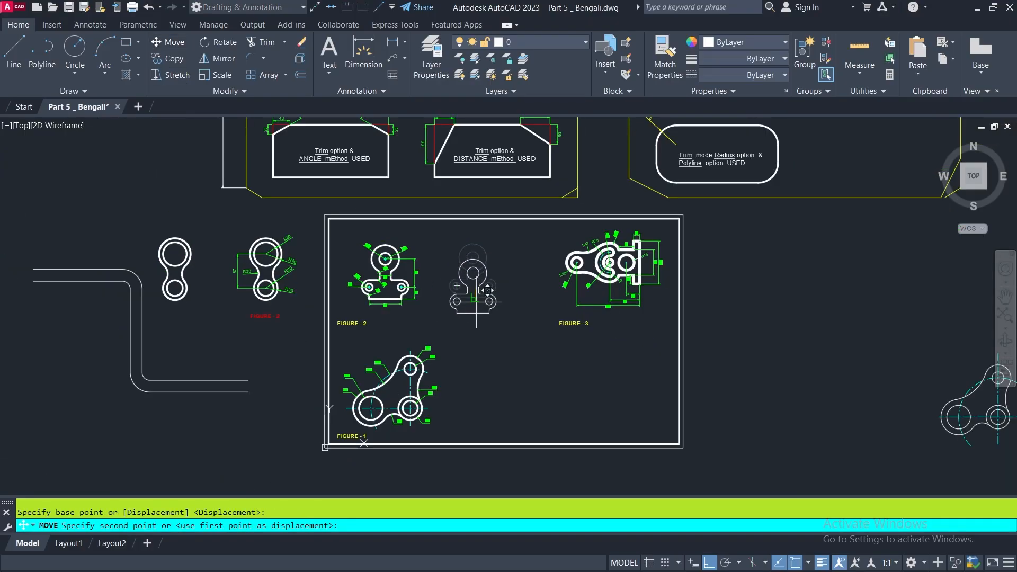
click(856, 279)
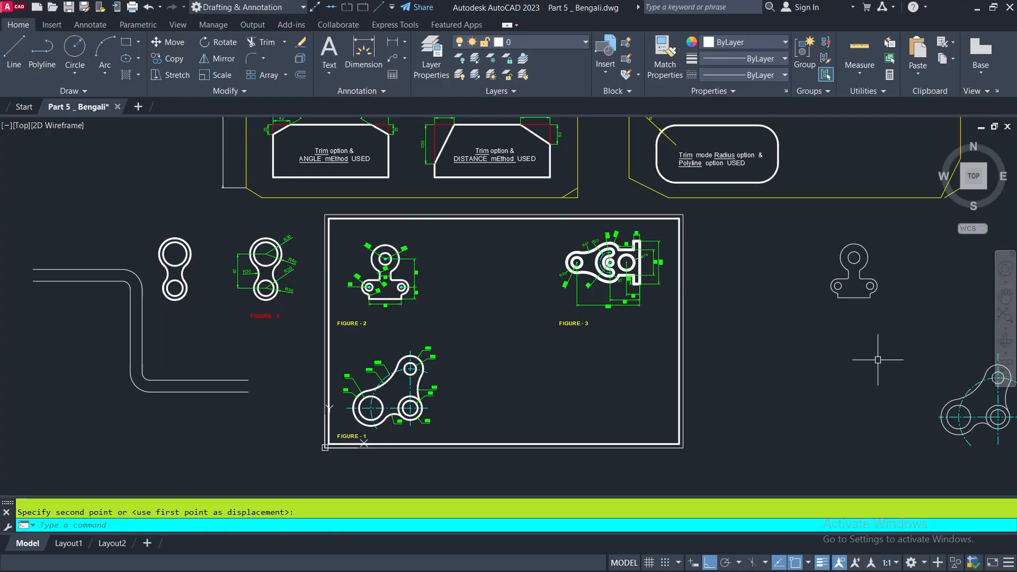
Step: Draw Figure 3's flange outline in the empty space beside the frame with line segments of 38, 22, 16, 109, 16, 22 and 38
middle_drag(862, 346, 859, 342)
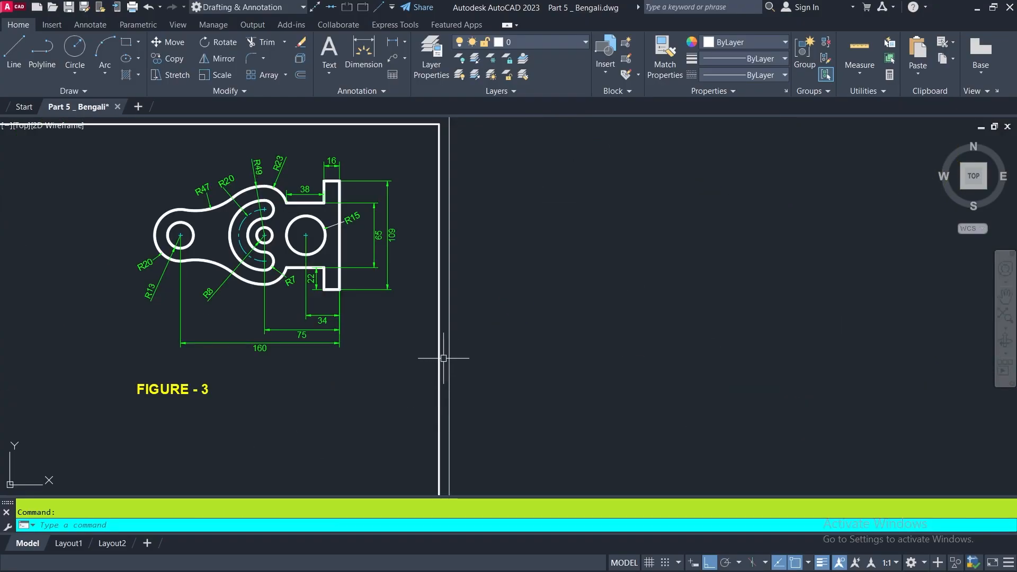
scroll(313, 268, up, 4)
middle_drag(322, 320, 302, 455)
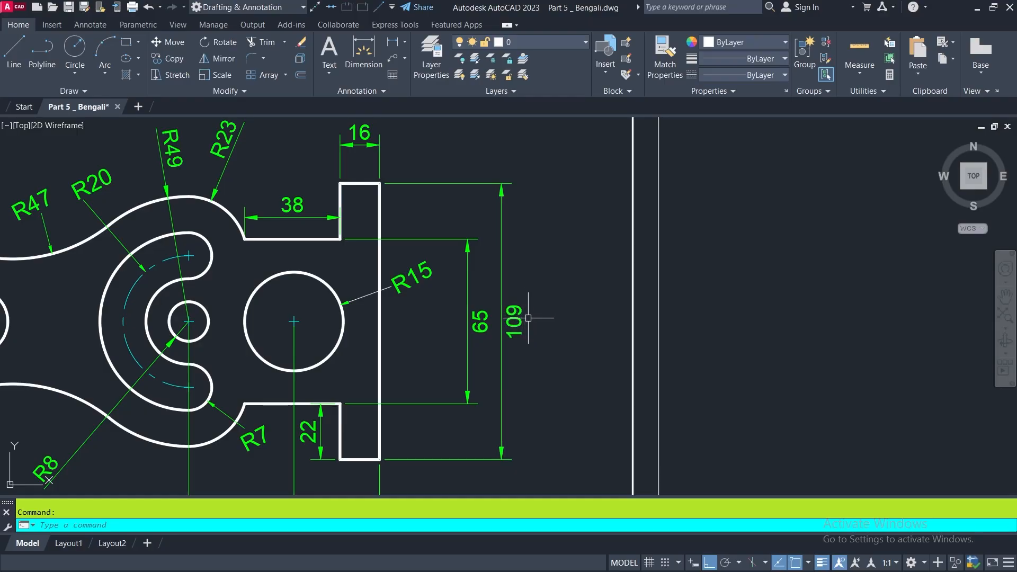
scroll(392, 384, down, 3)
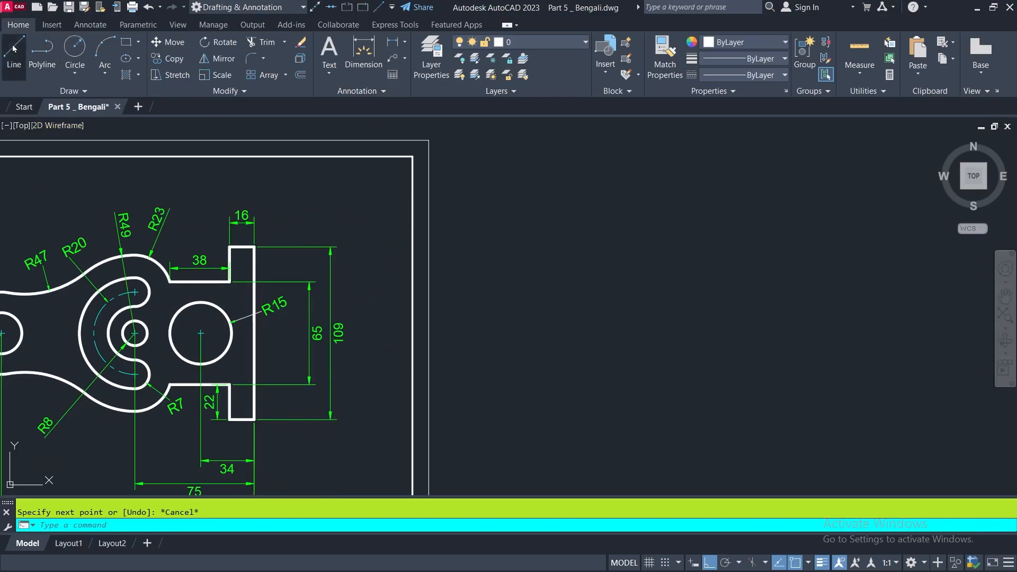
click(13, 48)
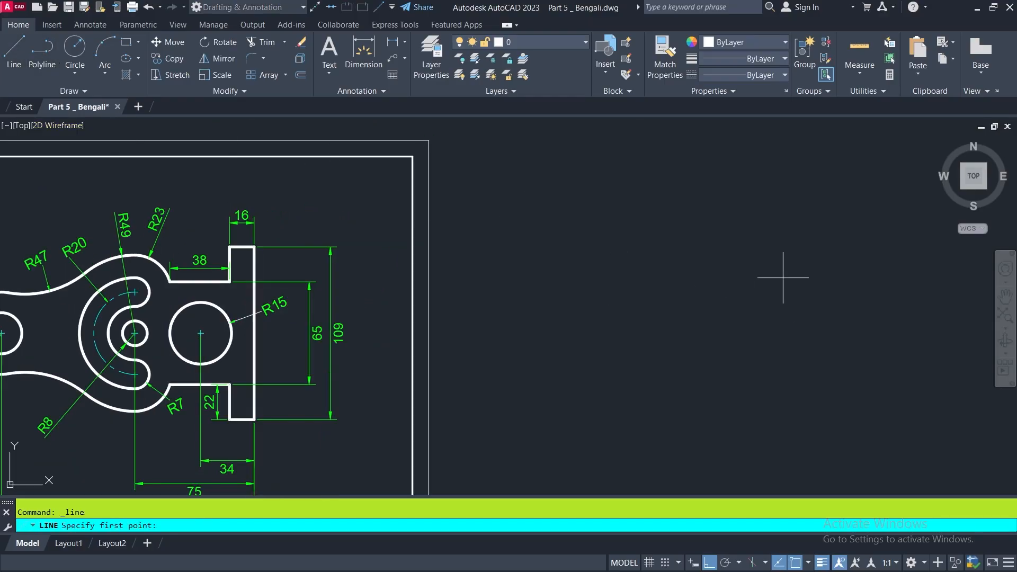
click(733, 282)
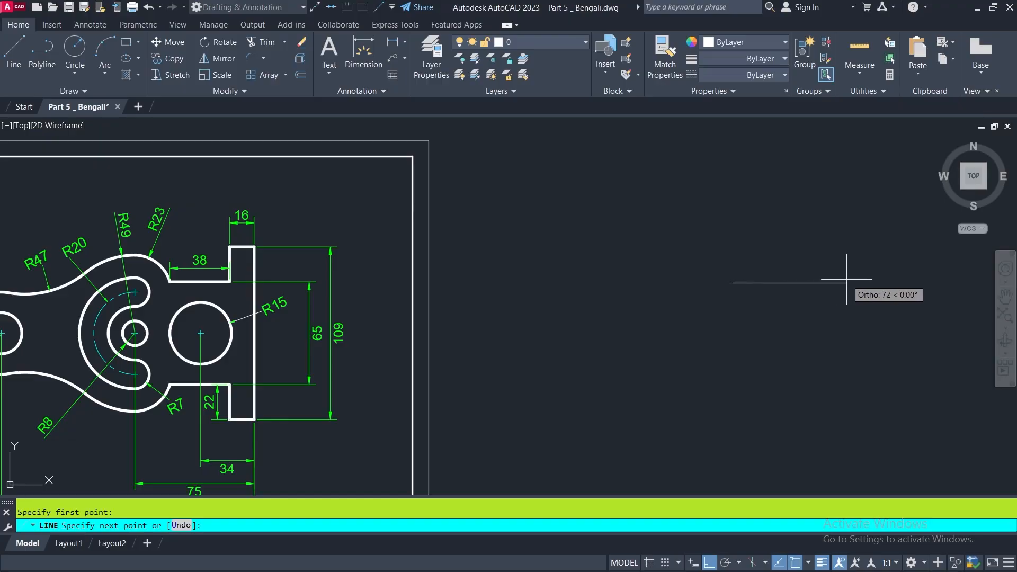
key(Return)
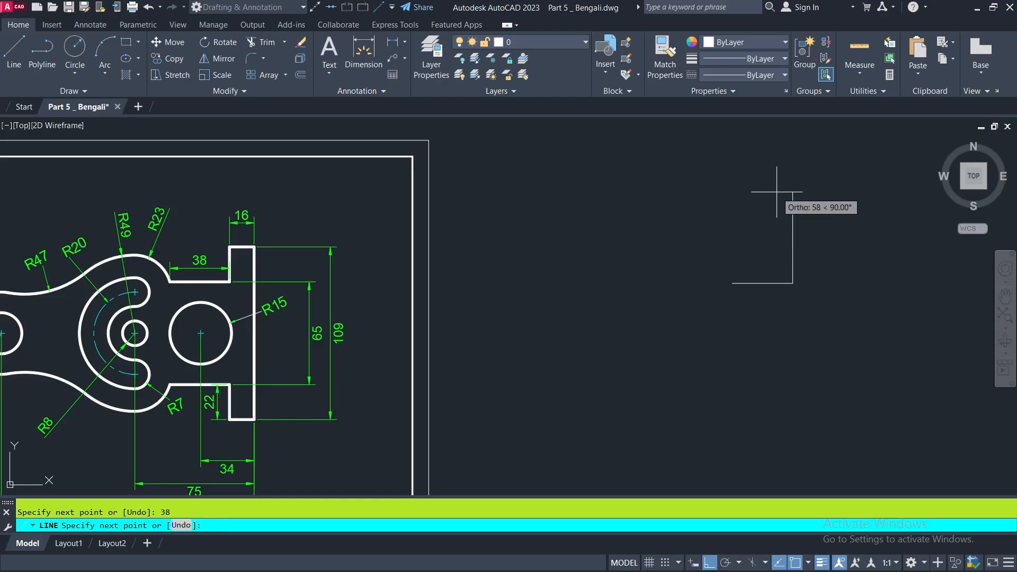
key(Return)
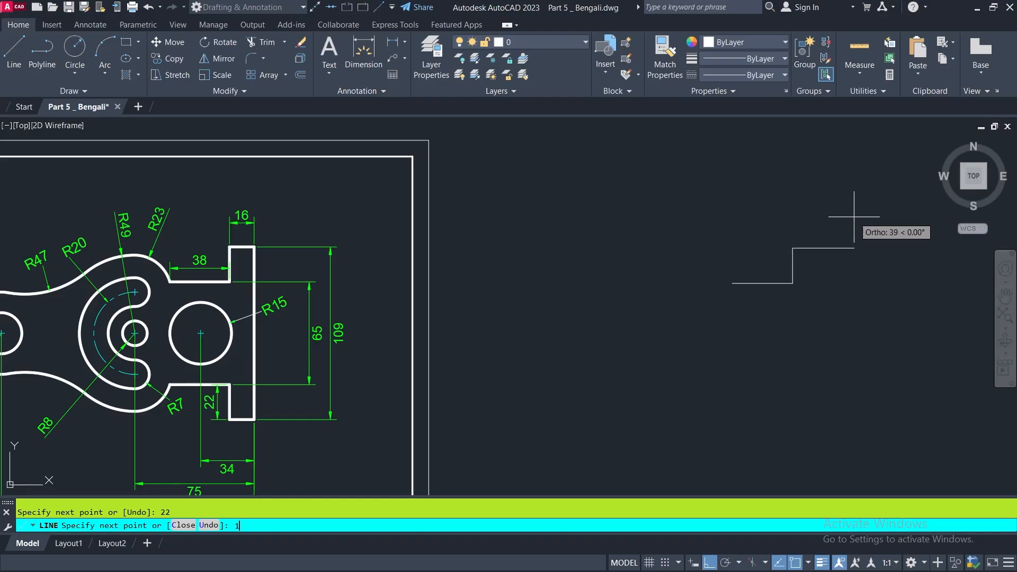
key(Return)
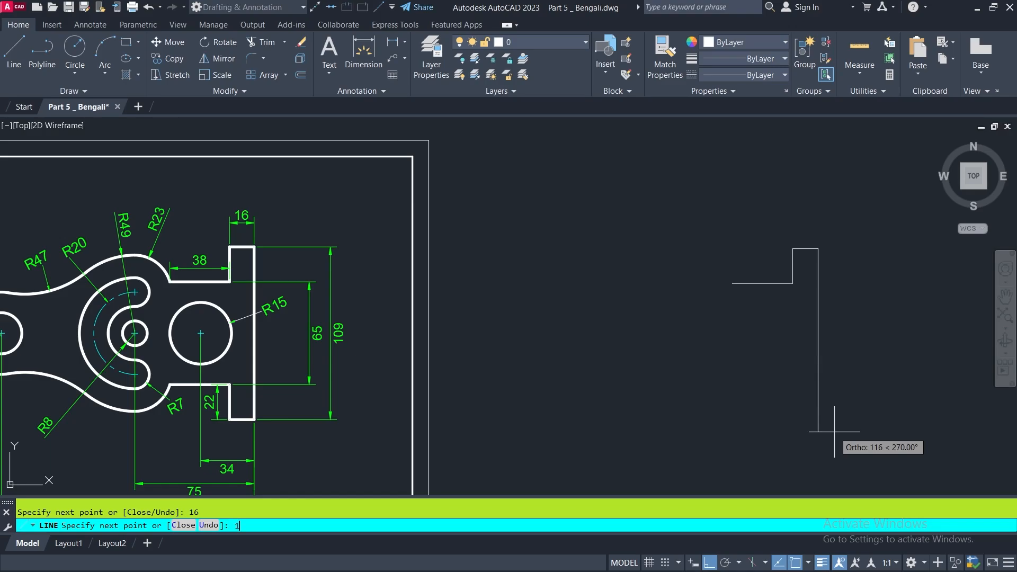
key(Return)
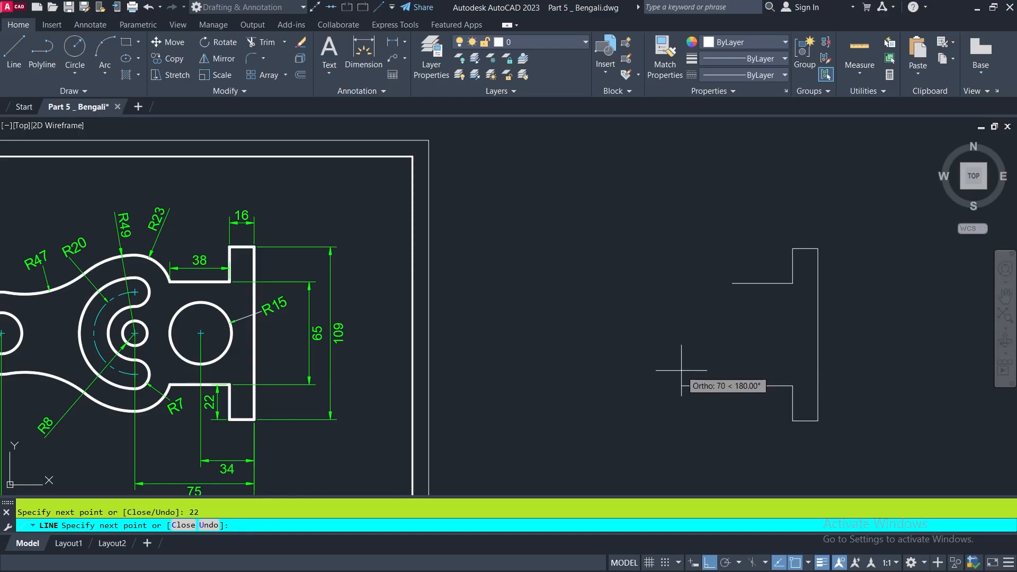
text(3)
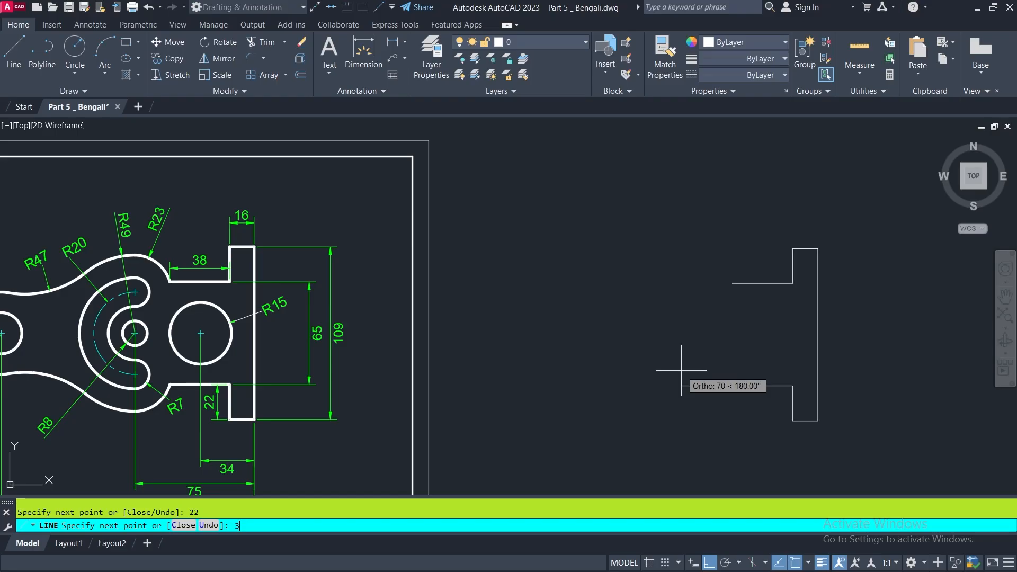
key(Return)
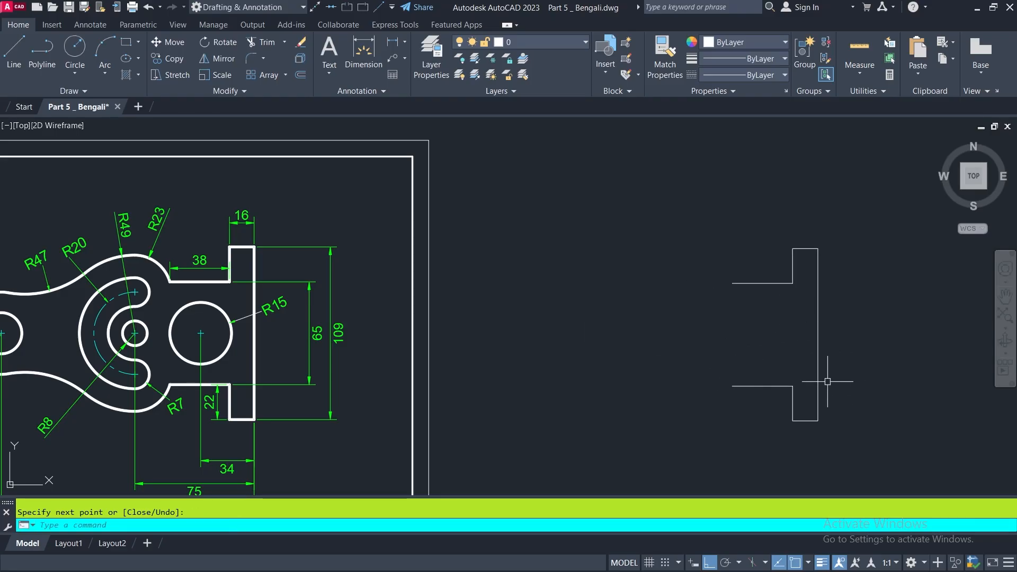
Step: Draw a circle of radius 15 centred 34 to the left of the midpoint of the flange's long vertical edge
scroll(170, 342, up, 2)
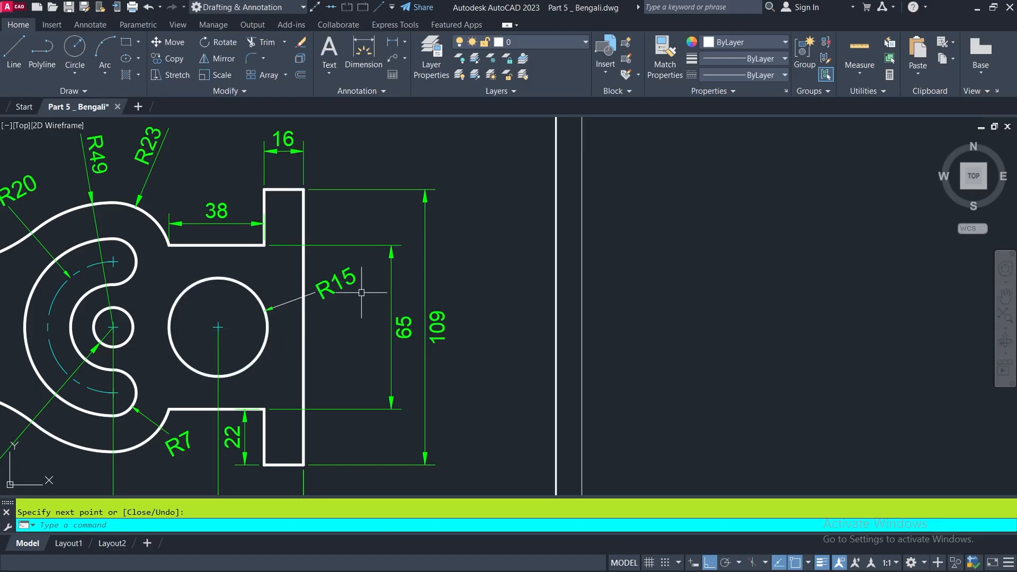
middle_drag(362, 293, 420, 268)
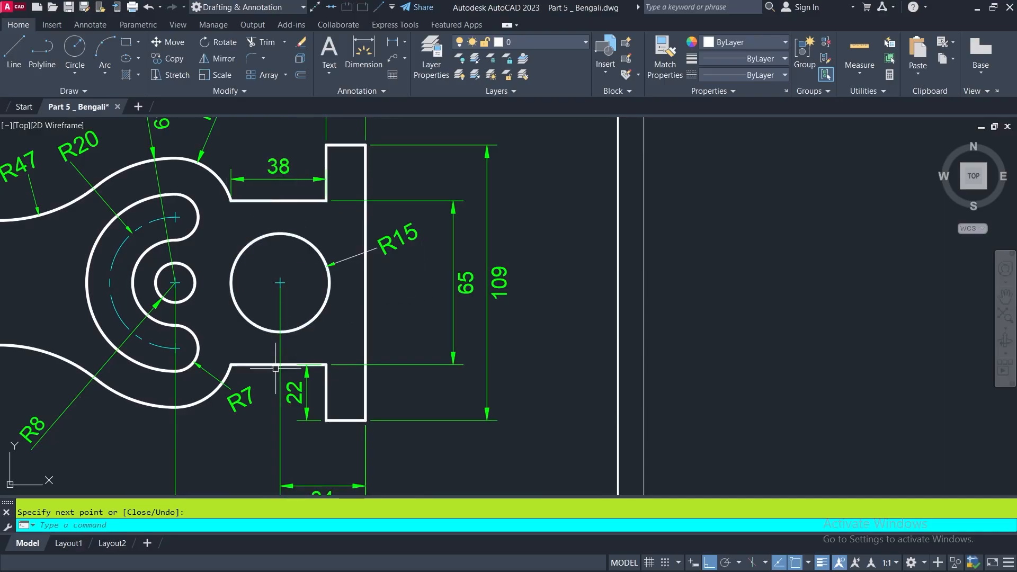
middle_drag(322, 417, 320, 329)
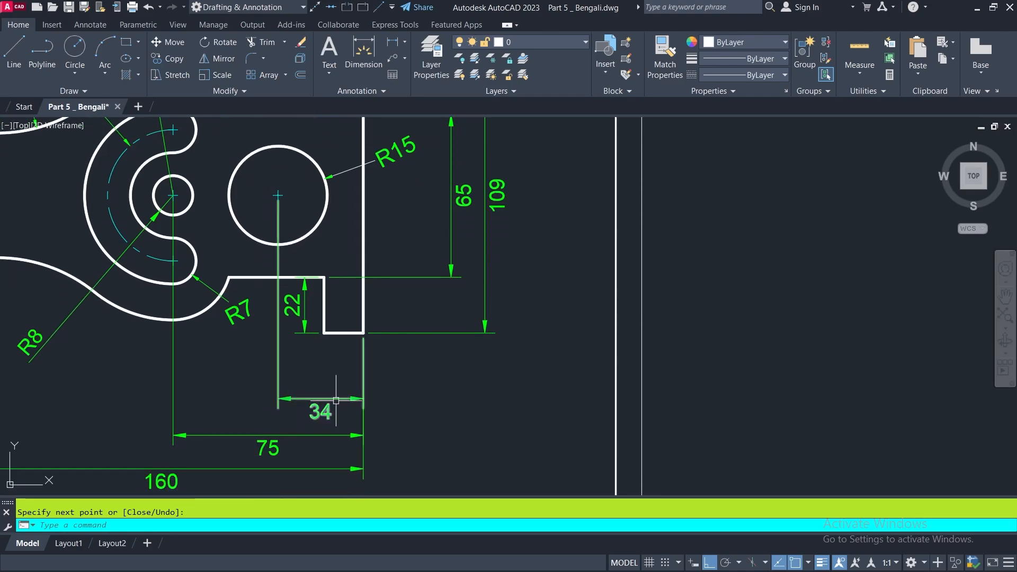
middle_drag(333, 340, 236, 404)
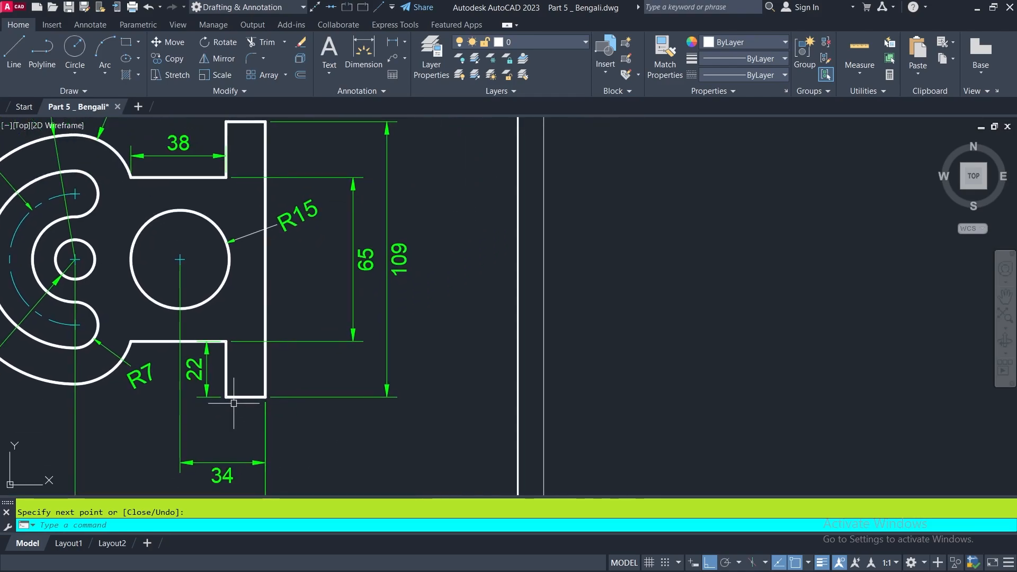
click(75, 46)
scroll(106, 262, down, 2)
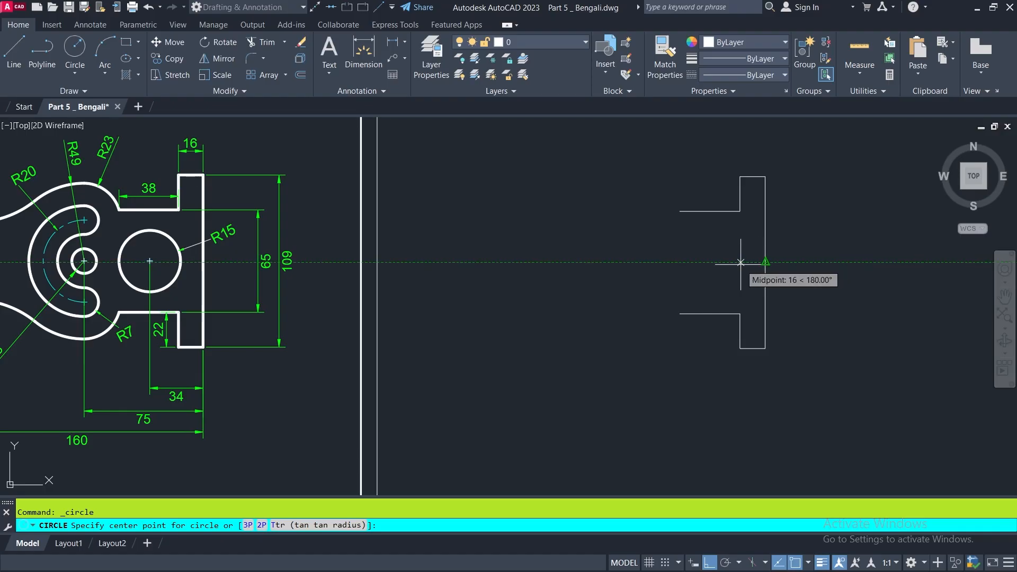
text(34)
key(Return)
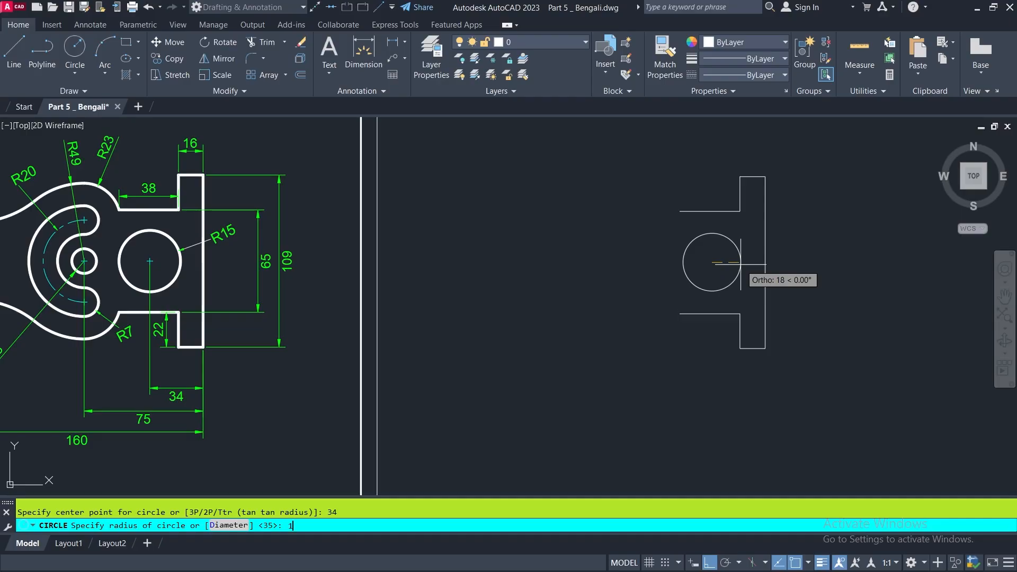
text(15)
key(Return)
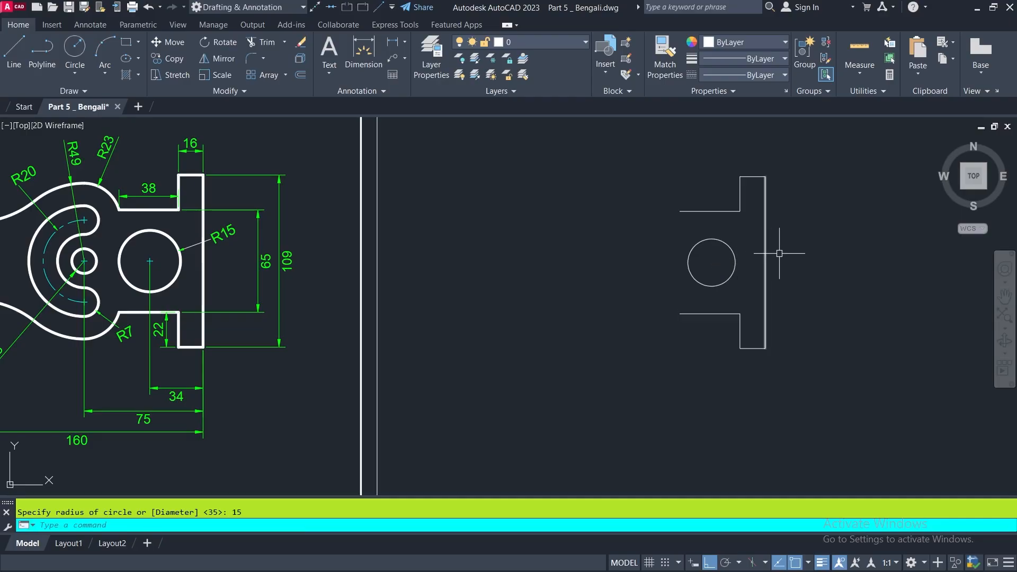
Step: Draw a circle of radius 8 centred 75 to the left of the midpoint of the flange's long vertical edge
middle_drag(598, 267, 663, 268)
scroll(220, 383, up, 2)
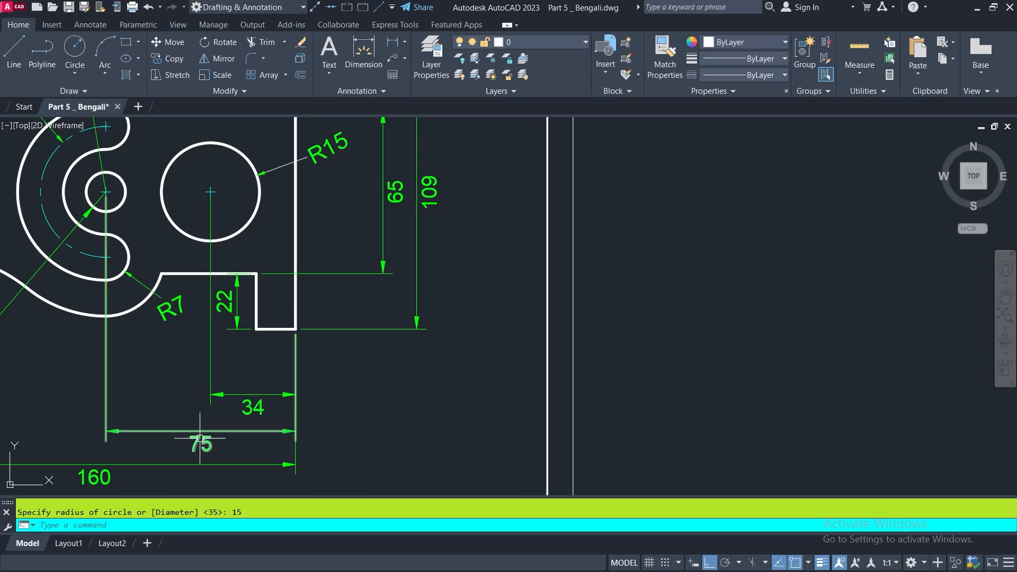
middle_drag(199, 438, 239, 264)
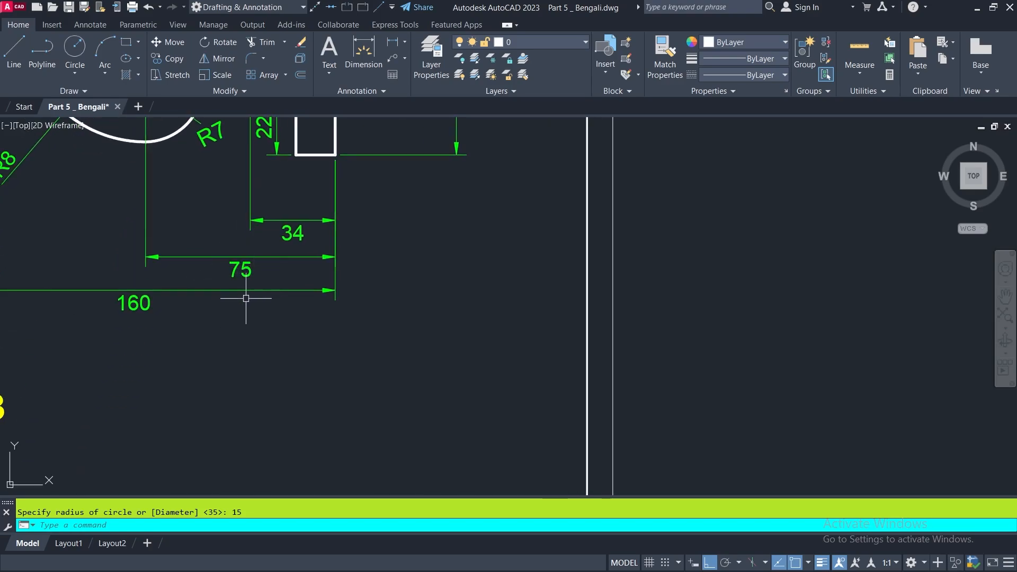
scroll(246, 298, down, 6)
scroll(409, 235, up, 2)
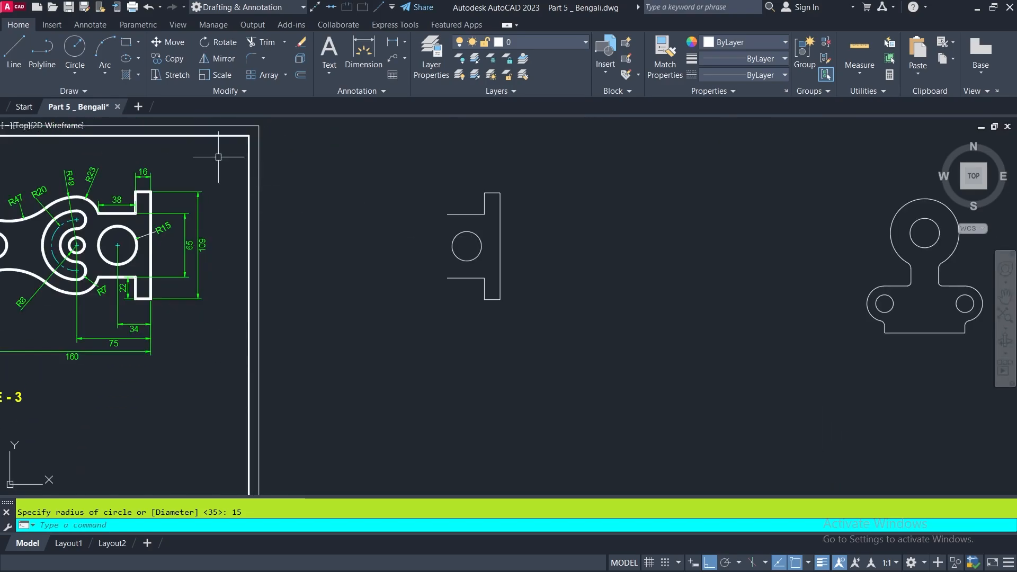
click(75, 47)
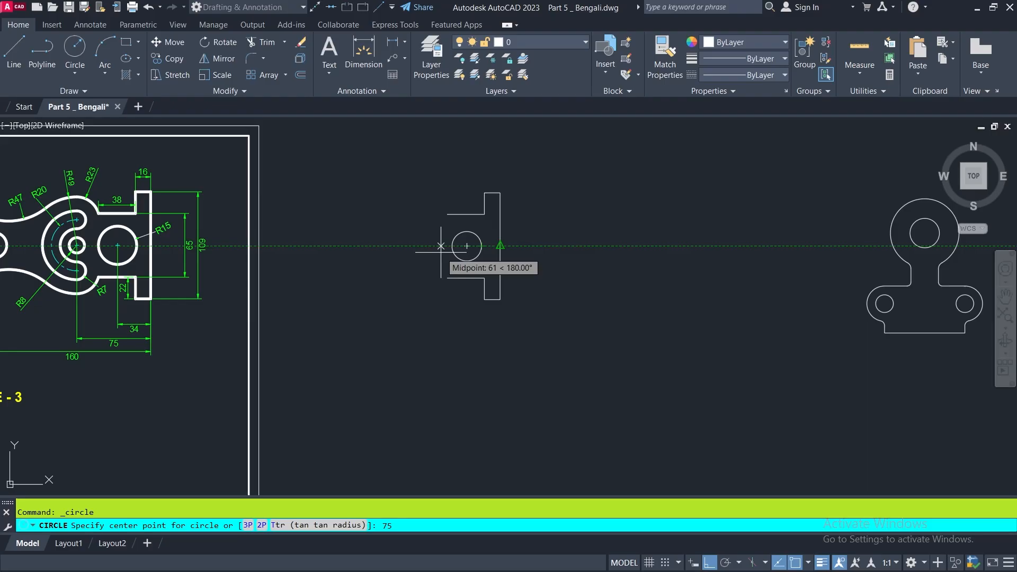
key(Return)
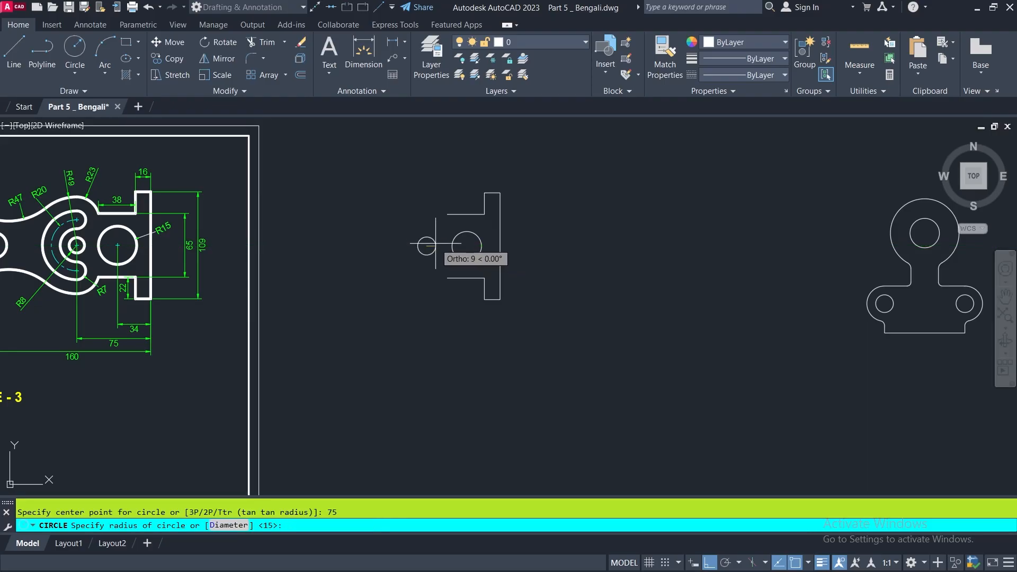
middle_drag(247, 269, 535, 279)
scroll(341, 289, up, 4)
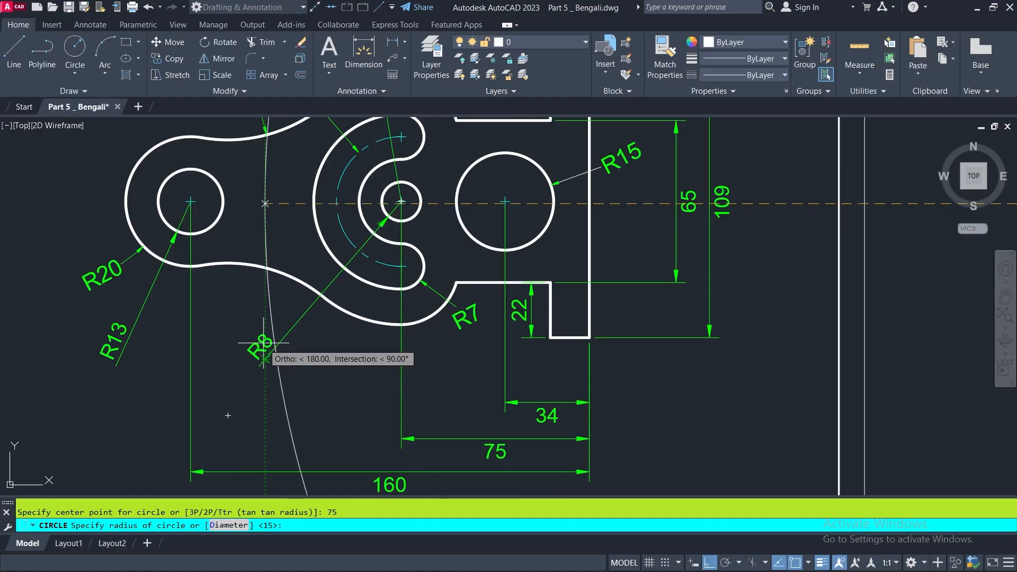
scroll(257, 357, down, 2)
scroll(257, 357, down, 2)
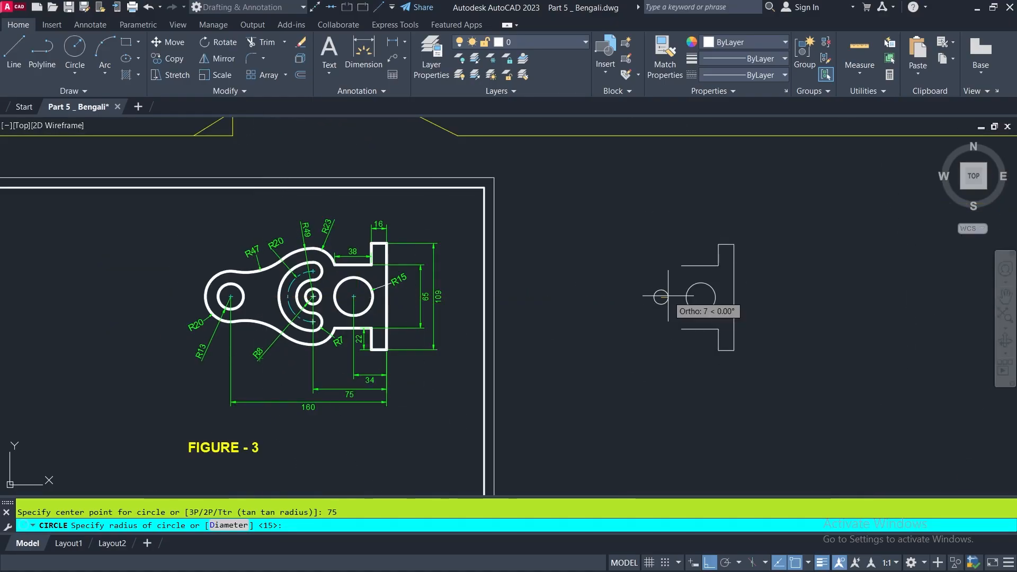
text(8)
key(Return)
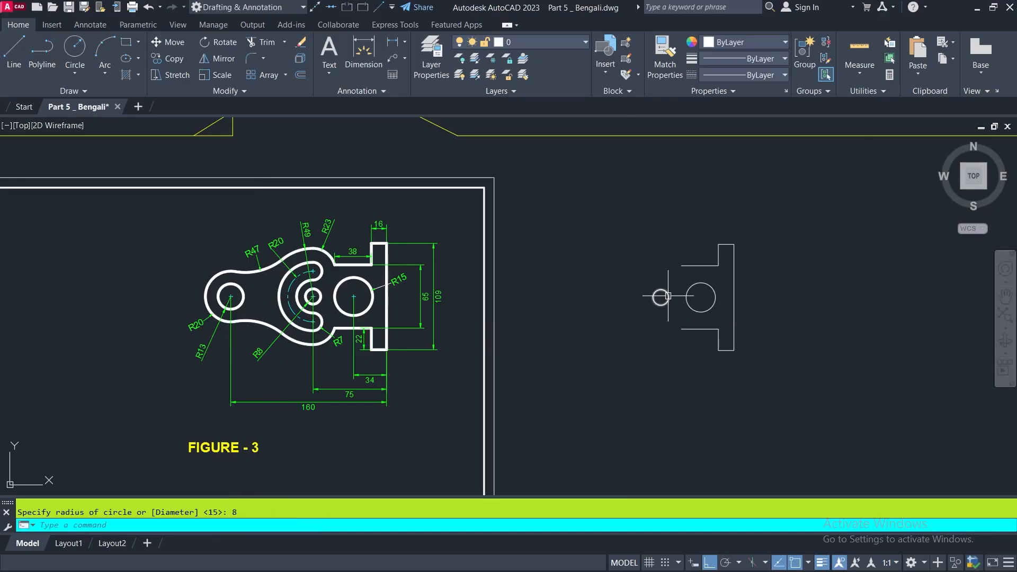
Step: Draw a circle of radius 20 concentric with the radius 8 circle
scroll(299, 300, up, 4)
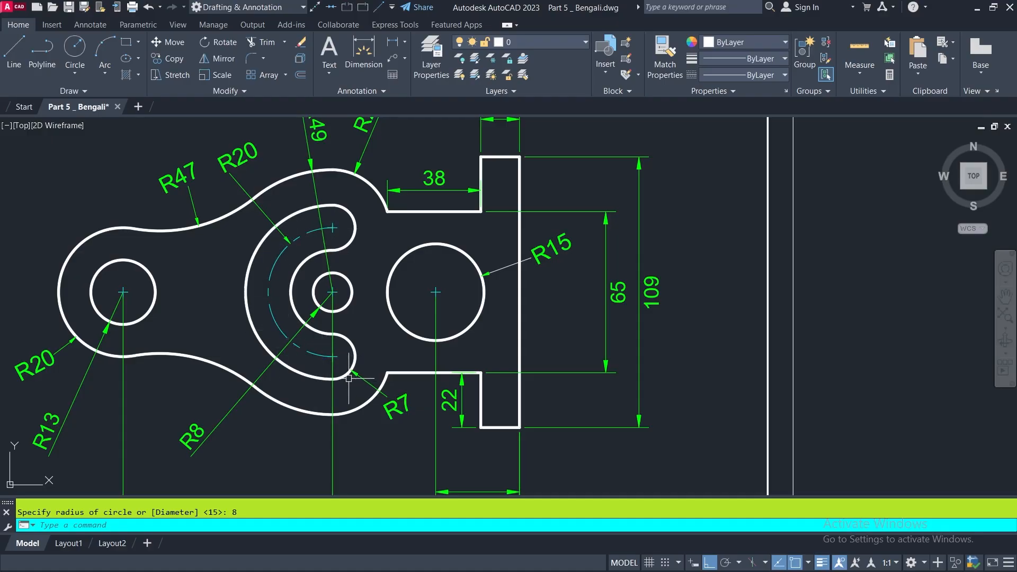
scroll(221, 304, down, 4)
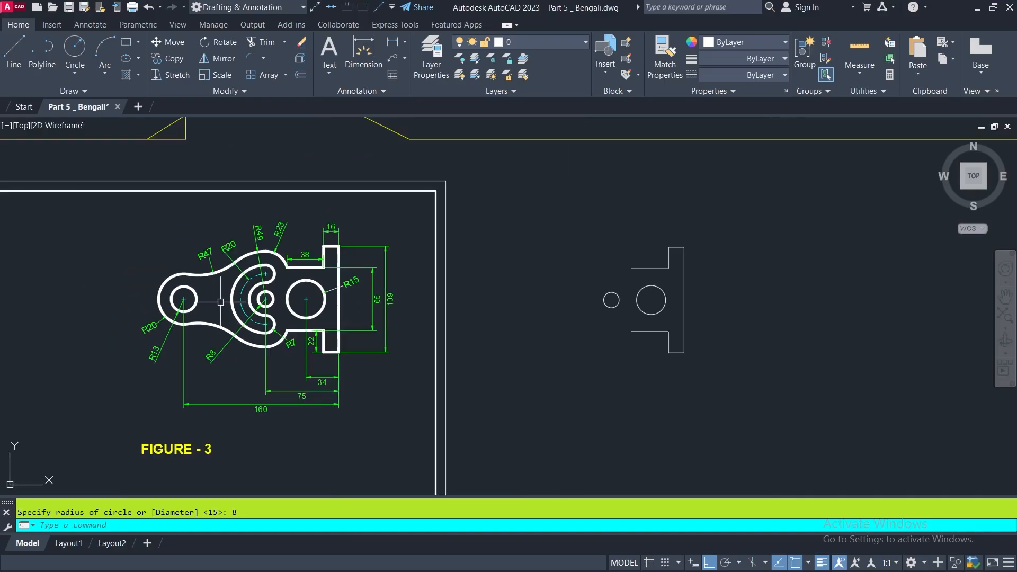
click(75, 47)
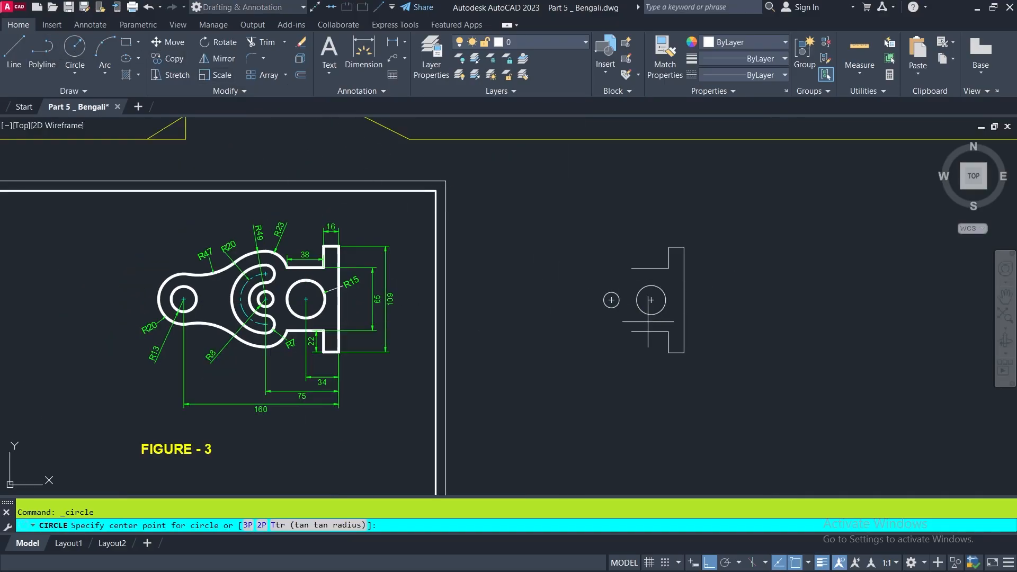
scroll(608, 296, up, 2)
click(607, 295)
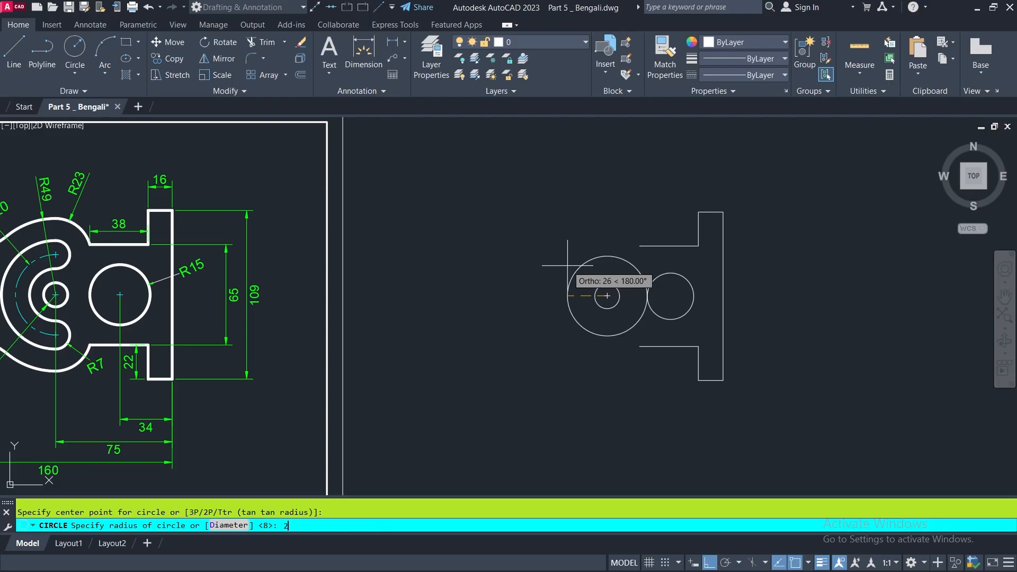
text(20)
key(Return)
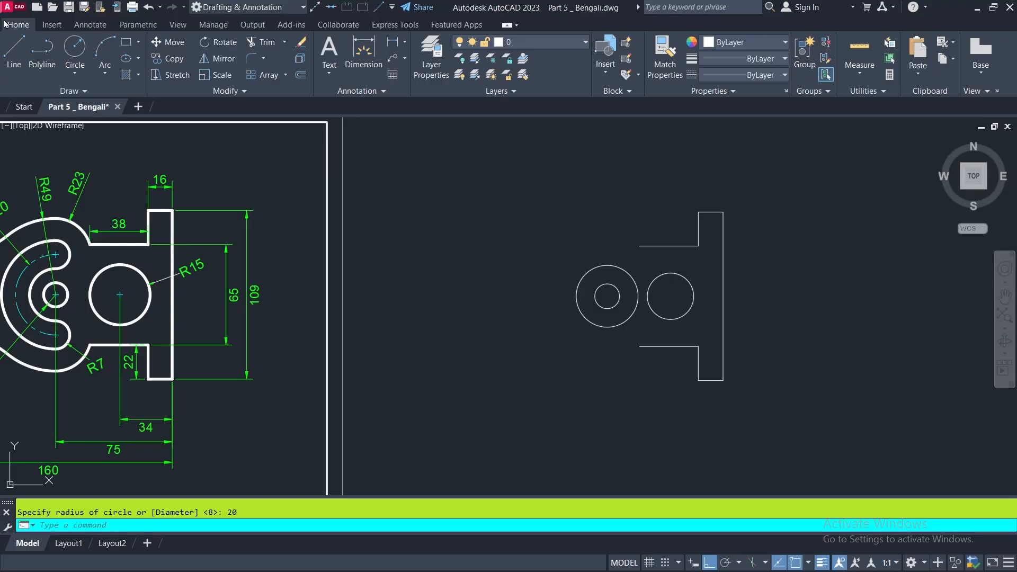
Step: Draw a vertical diameter line across the radius 20 circle from its top quadrant to its bottom quadrant
click(14, 49)
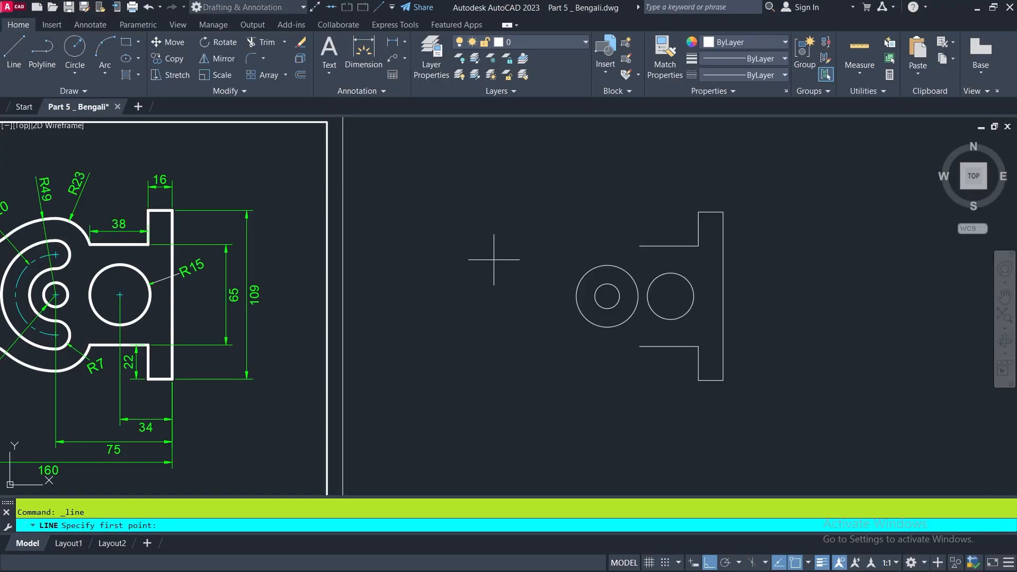
click(607, 265)
click(607, 330)
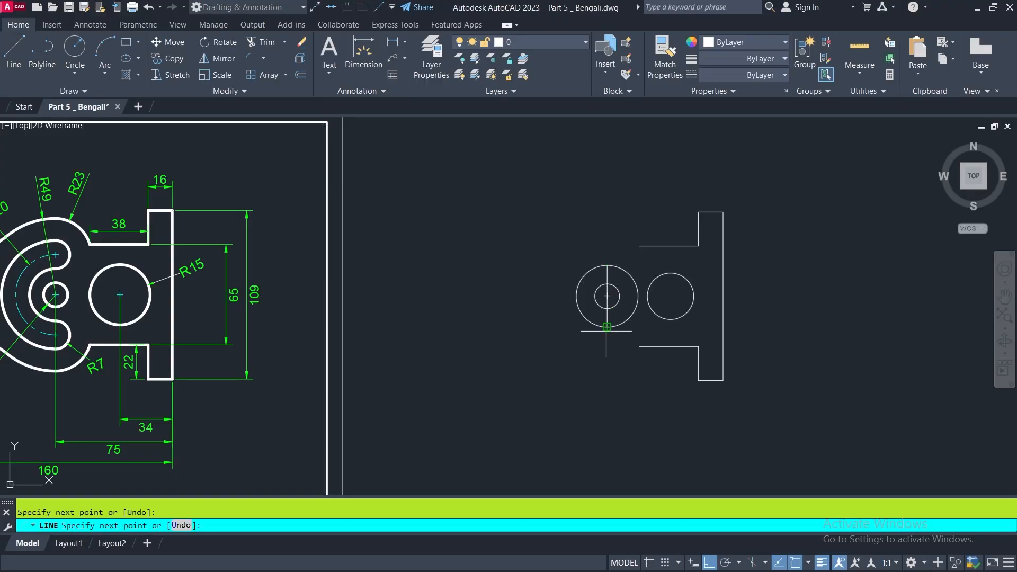
key(Return)
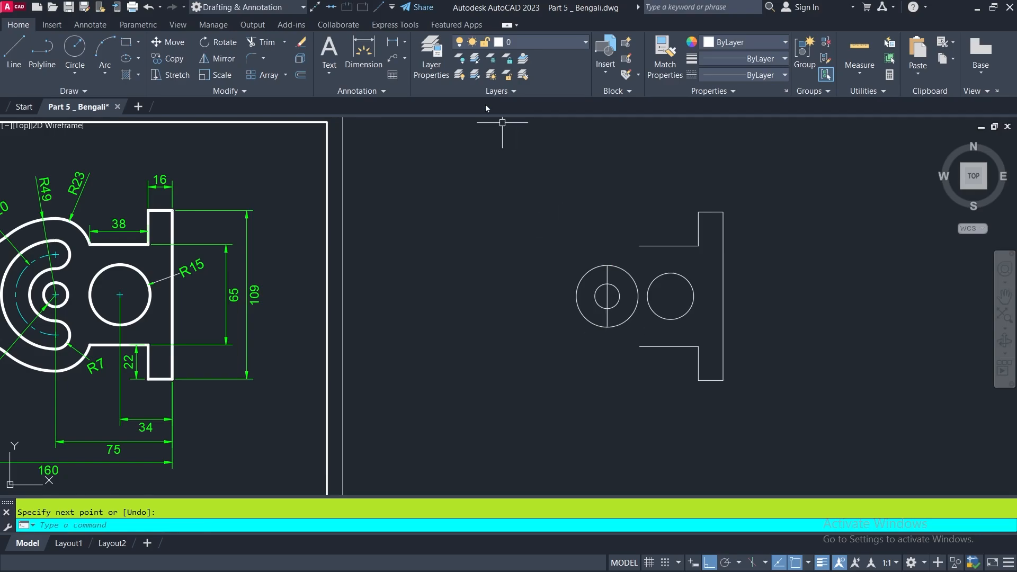
Step: Trim away the right half of the radius 20 circle and erase its vertical diameter line
click(263, 42)
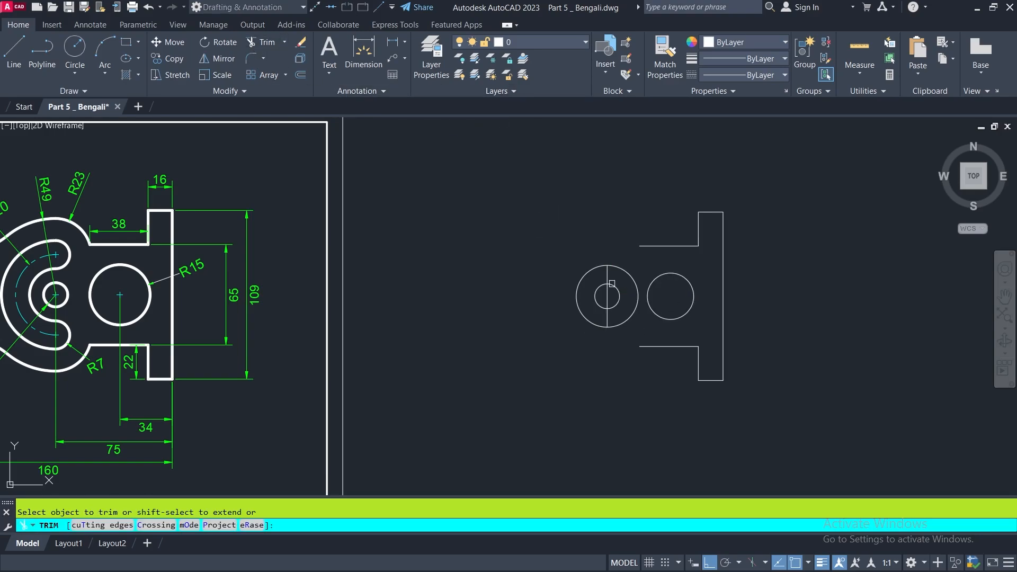
click(622, 271)
key(Return)
click(607, 289)
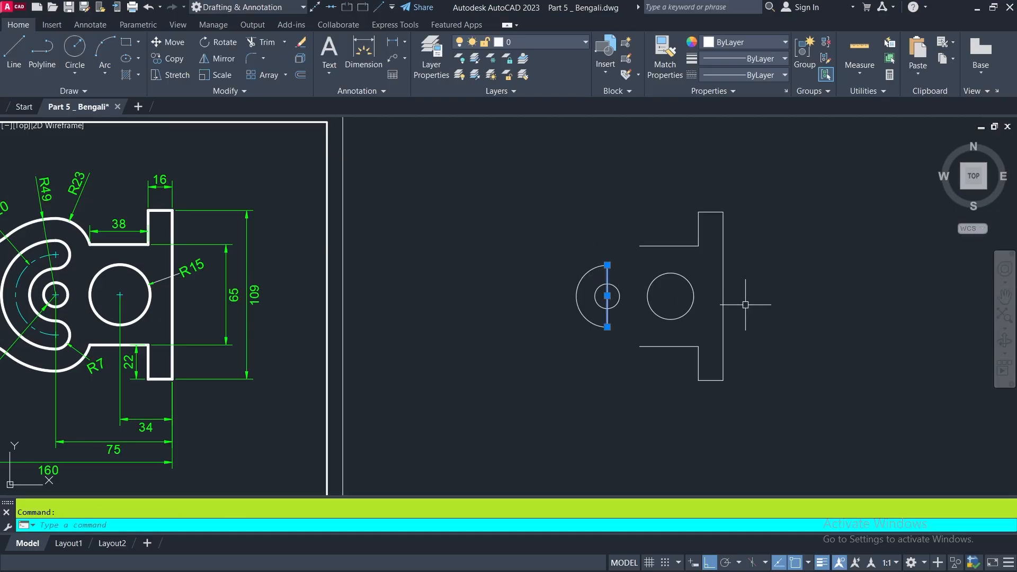
key(Delete)
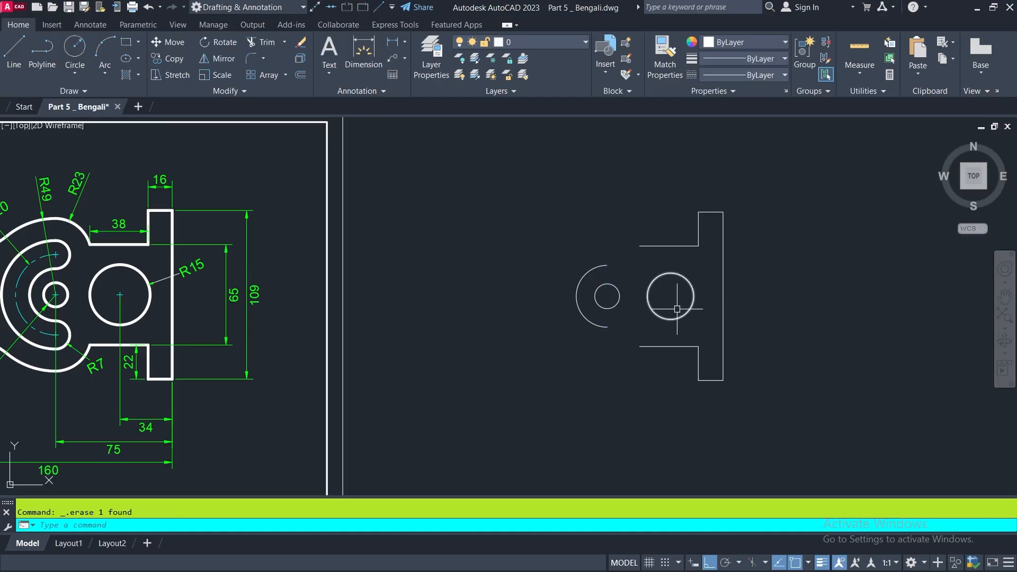
Step: Draw a circle of radius 7 centred on the upper endpoint of the radius 20 arc
scroll(596, 268, up, 2)
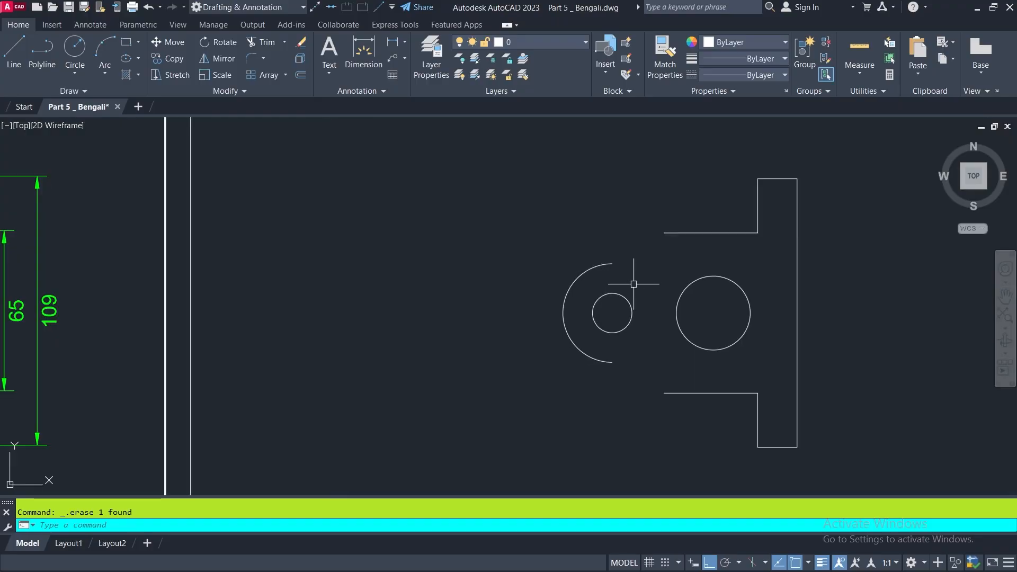
middle_drag(647, 284, 876, 293)
middle_drag(160, 260, 329, 259)
middle_drag(206, 259, 421, 247)
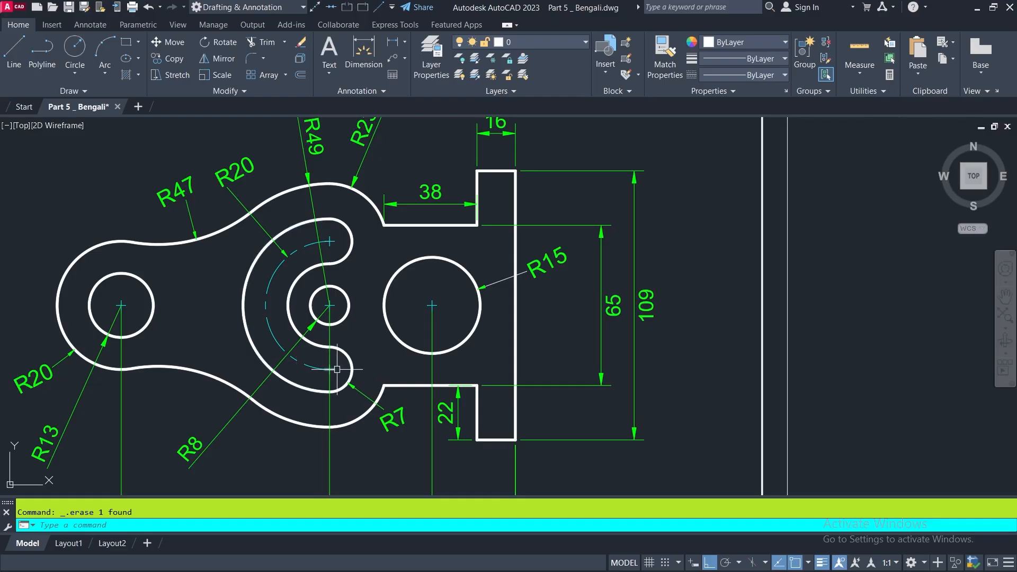
scroll(261, 281, down, 4)
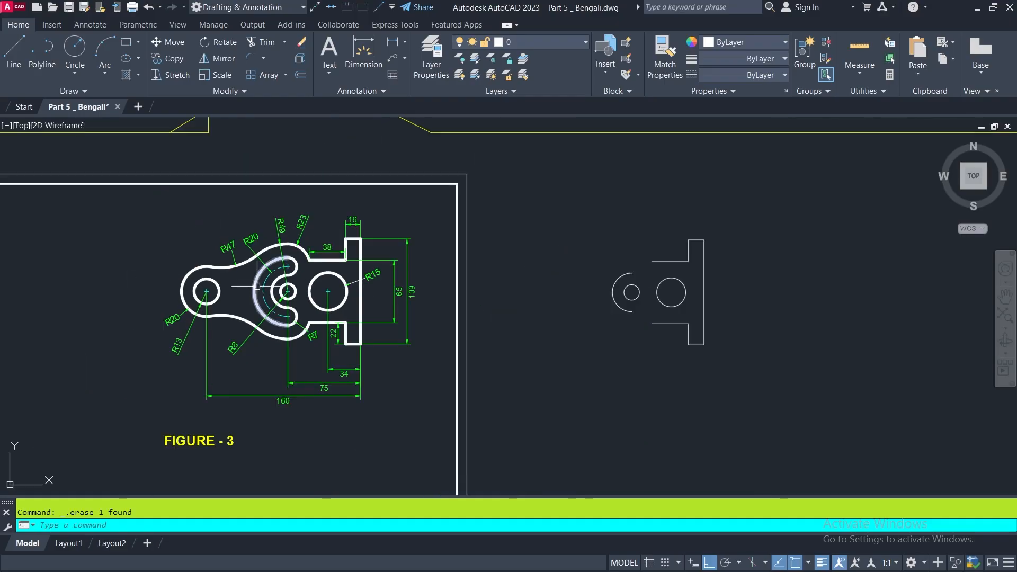
click(74, 46)
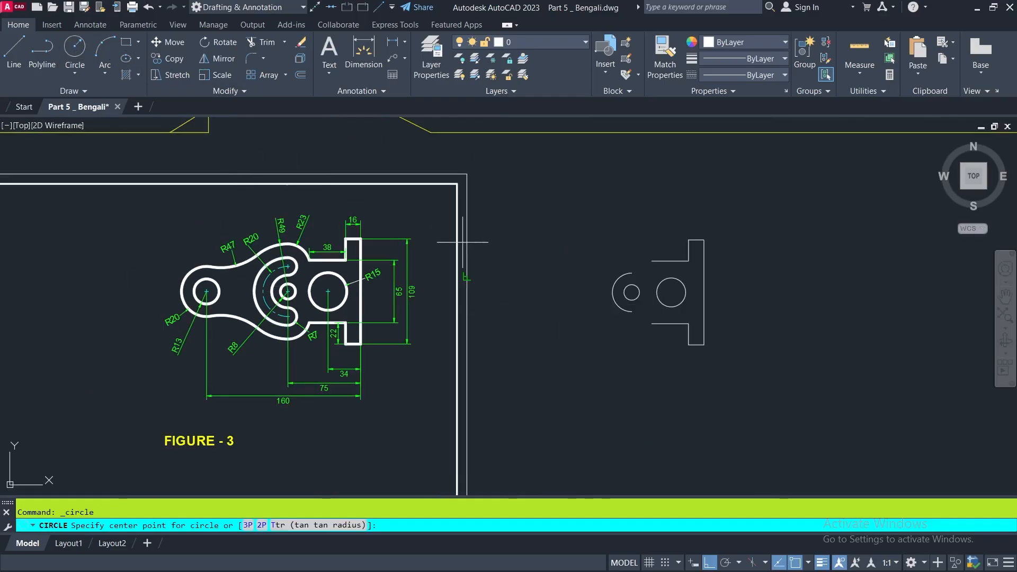
scroll(633, 280, up, 2)
scroll(632, 280, up, 2)
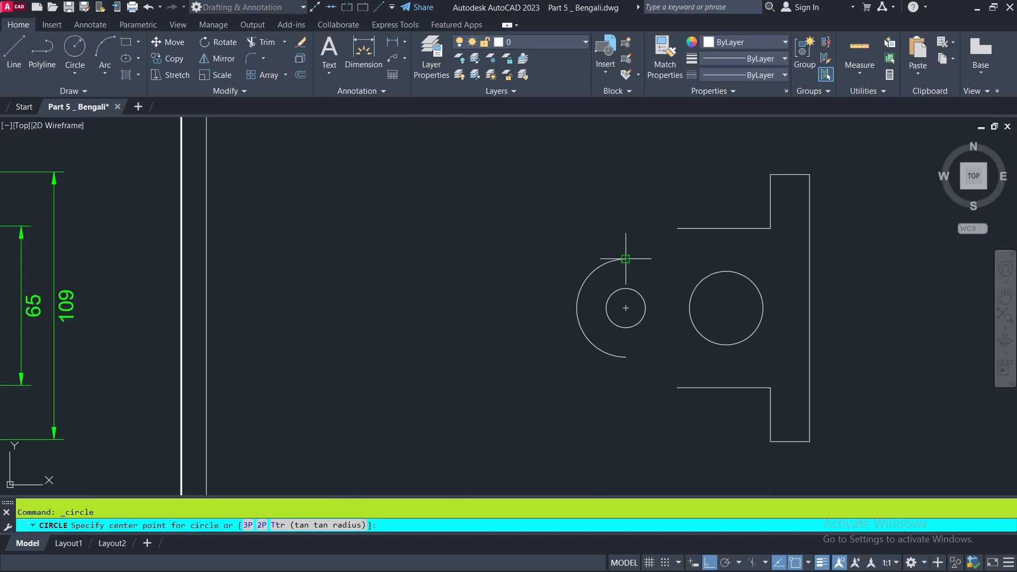
click(626, 259)
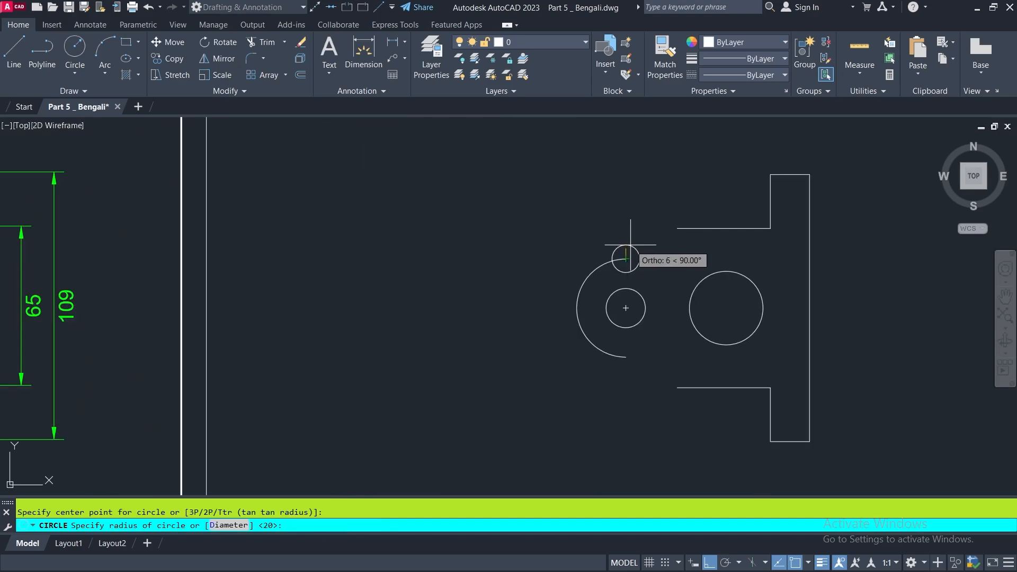
text(7)
key(Return)
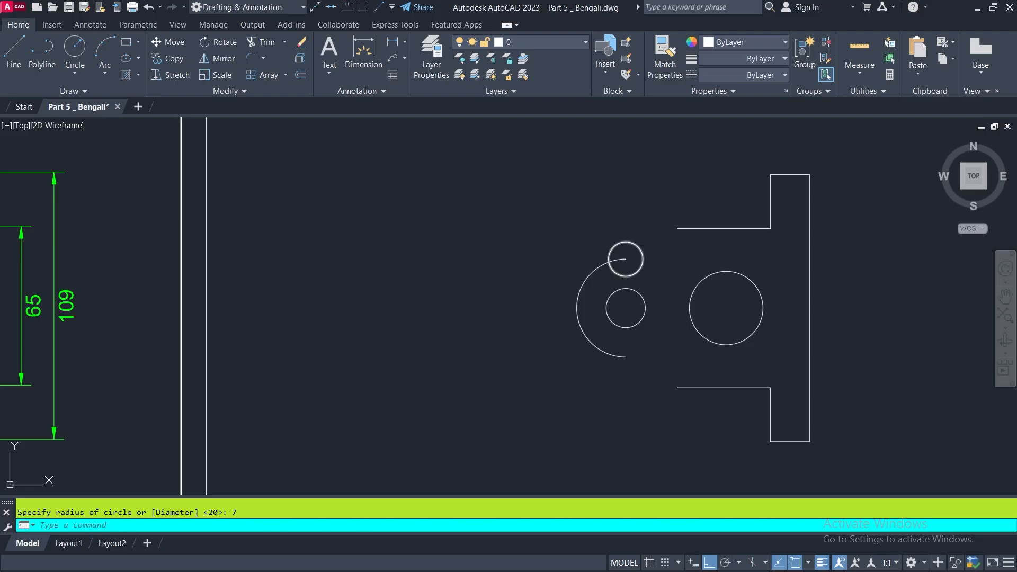
Step: Draw a second circle of radius 7 centred on the lower endpoint of the radius 20 arc
key(Return)
click(625, 356)
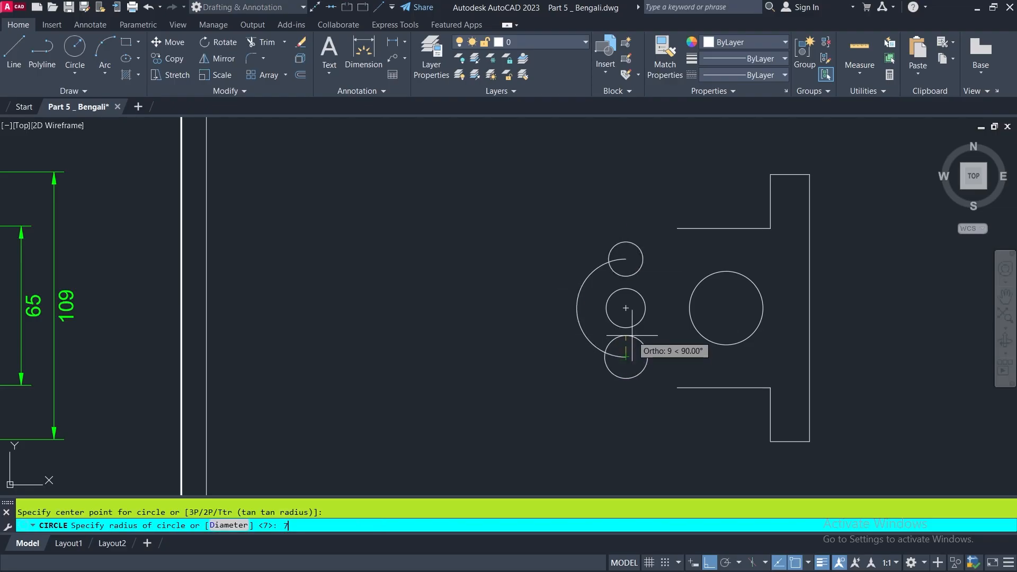
key(Return)
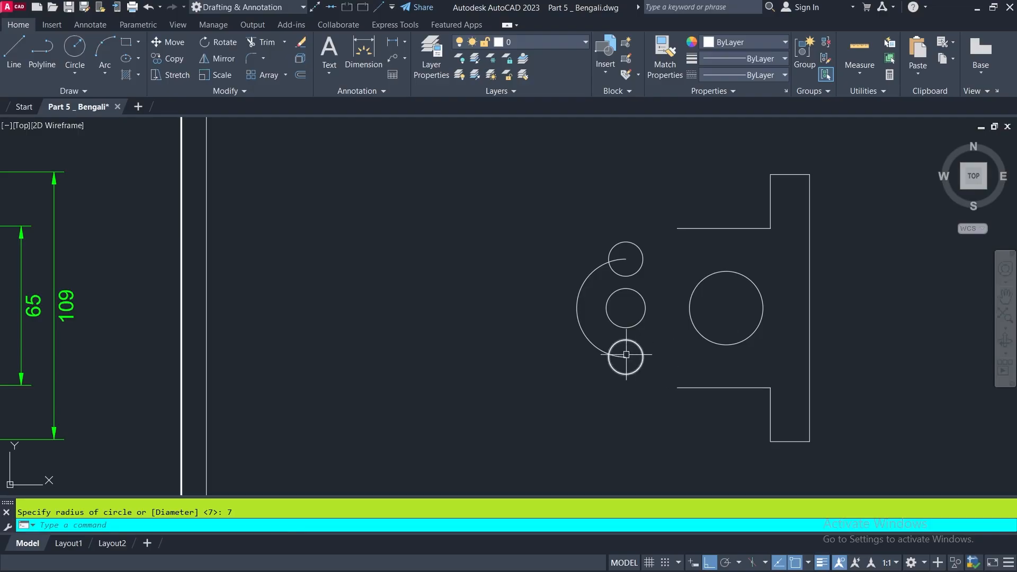
scroll(628, 329, up, 2)
scroll(673, 378, down, 2)
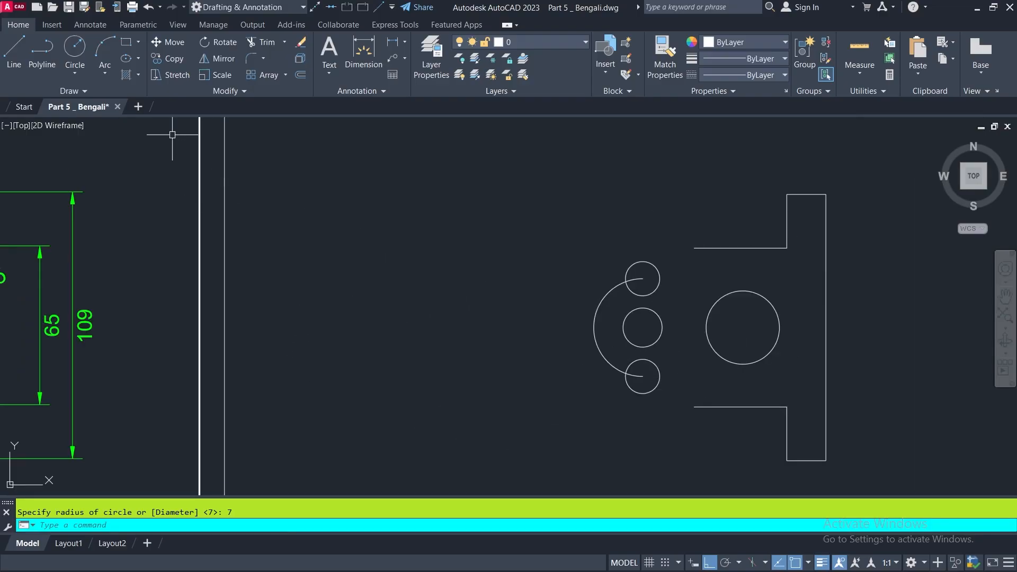
Step: Draw a vertical line from the top quadrant of the upper radius 7 circle to the bottom quadrant of the lower one
click(13, 53)
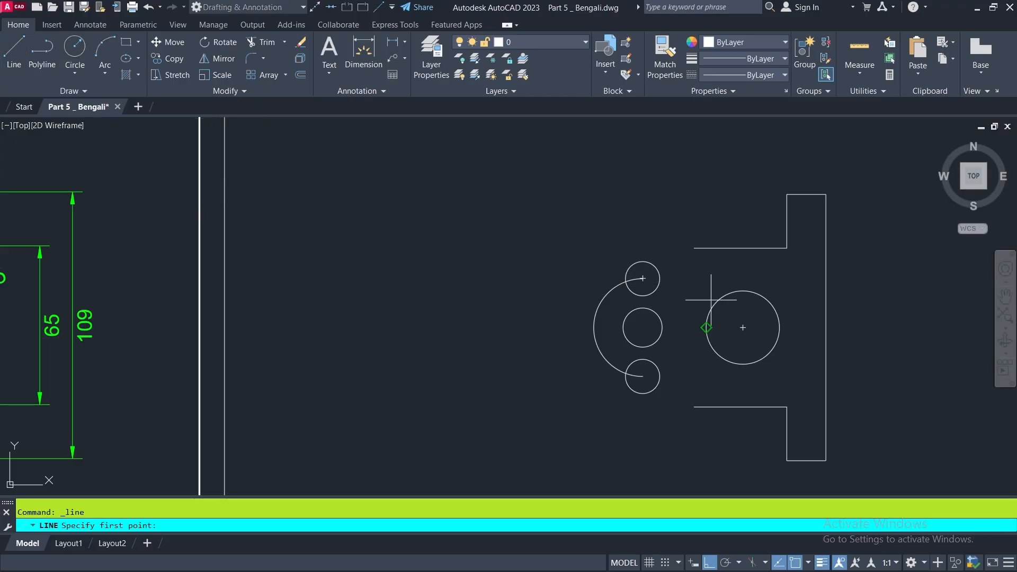
click(643, 261)
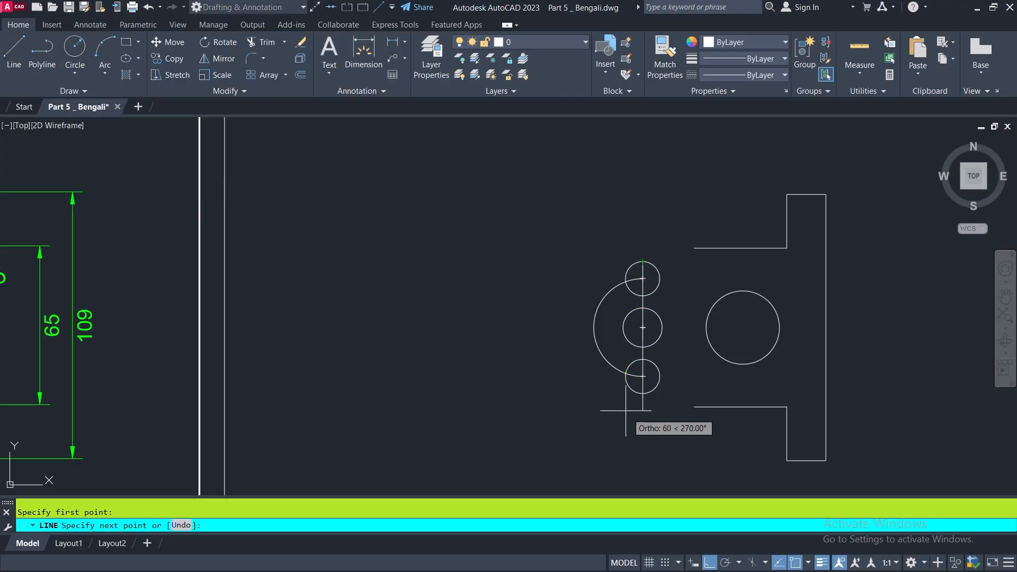
click(643, 393)
key(Return)
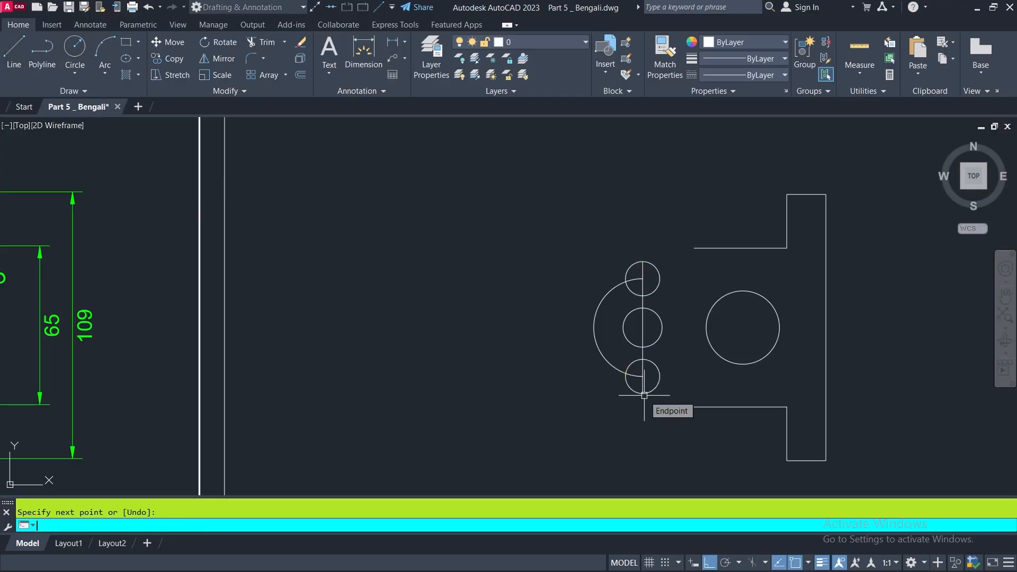
Step: Trim the left halves of both radius 7 circles using the vertical line as cutting edge, and erase that line
click(249, 42)
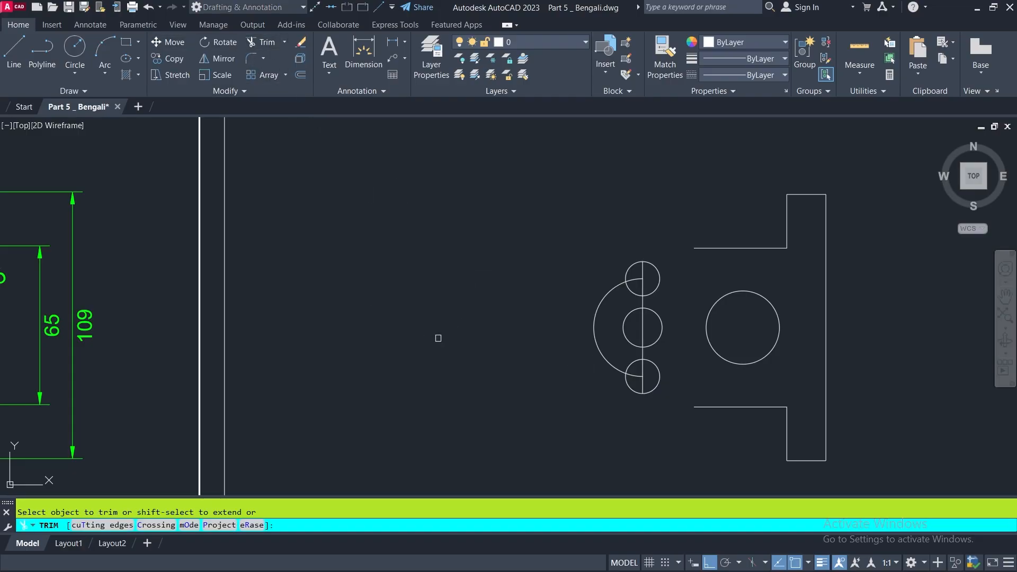
right_click(479, 279)
click(528, 321)
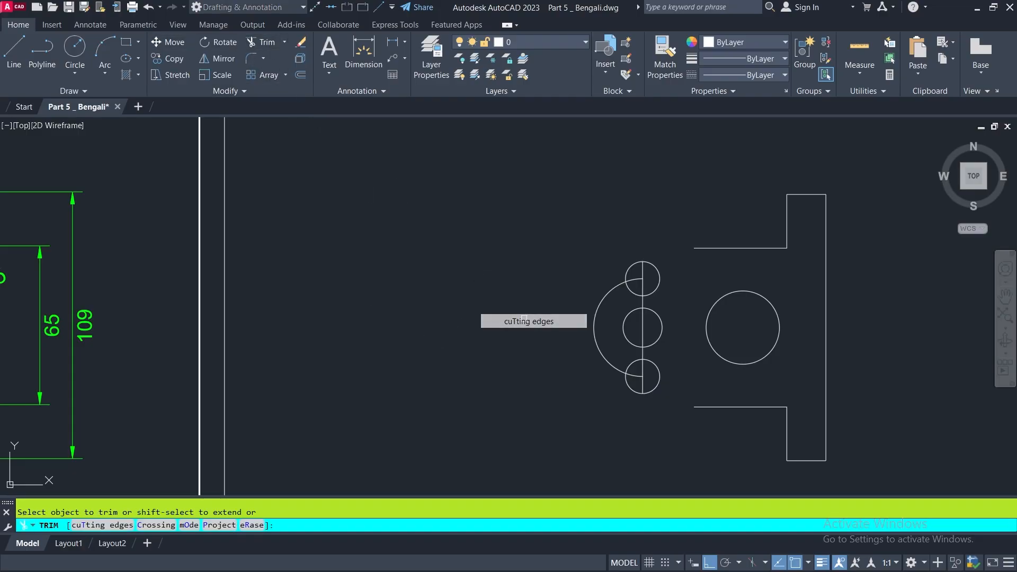
click(642, 334)
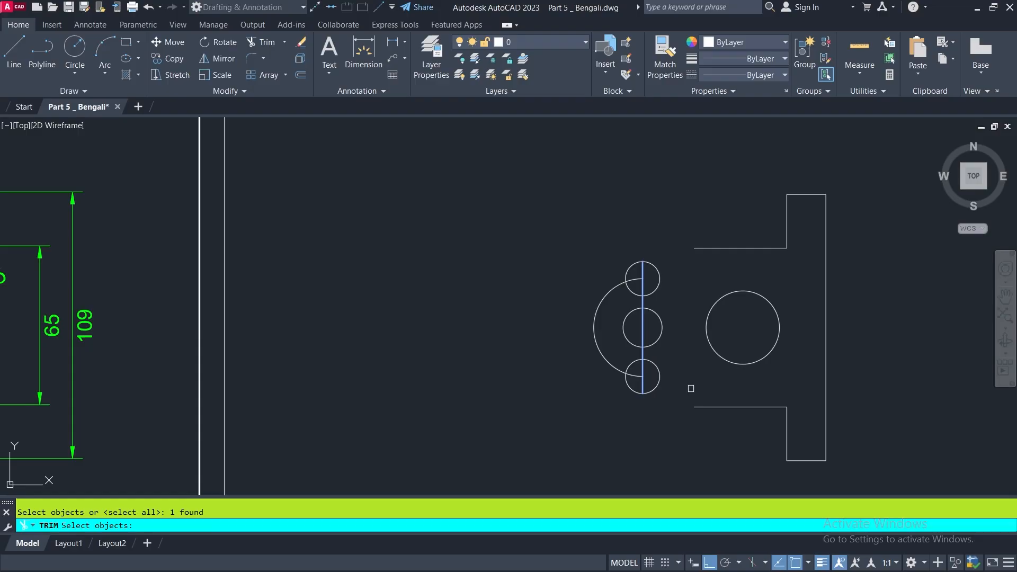
key(Return)
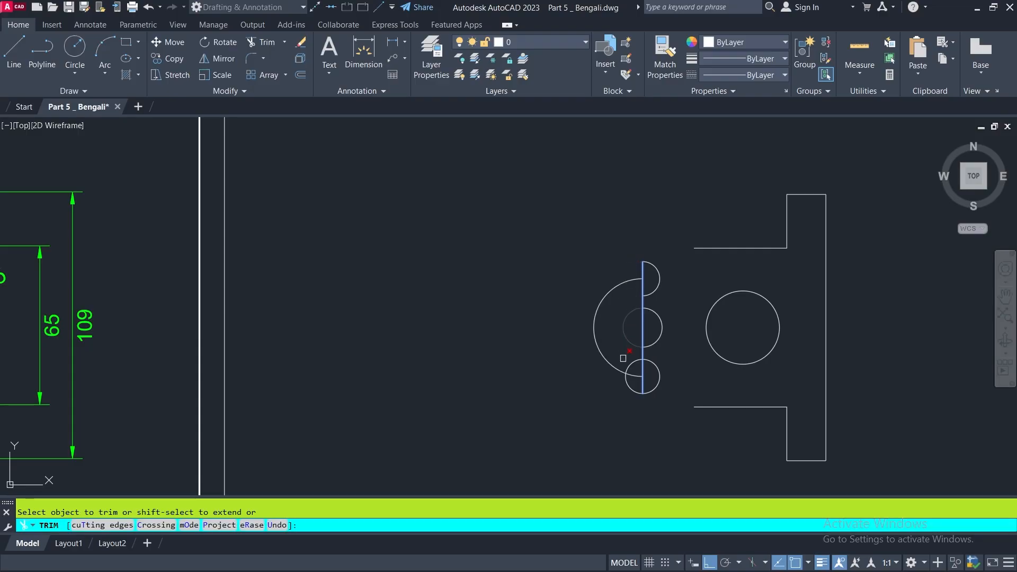
key(Return)
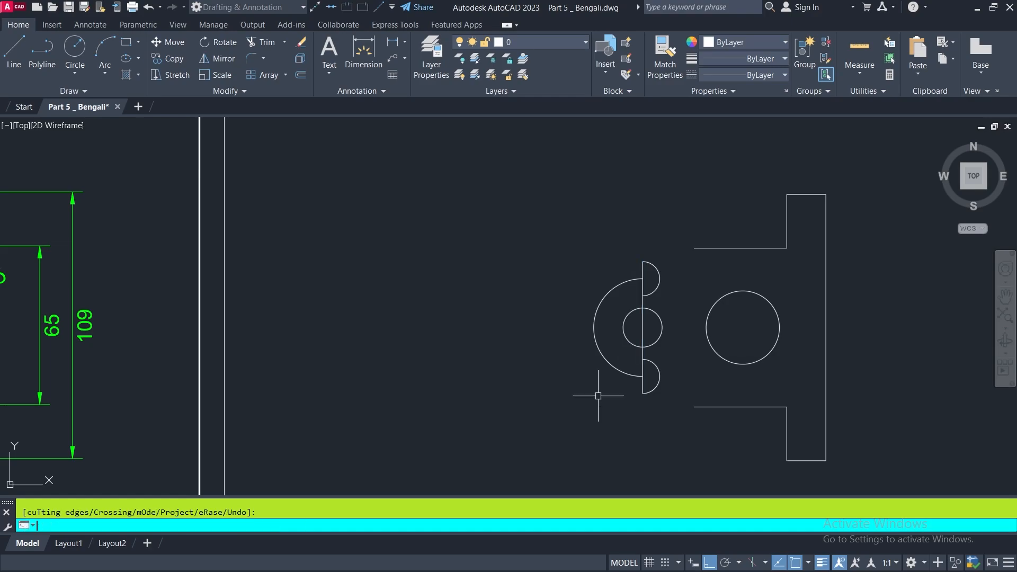
click(643, 326)
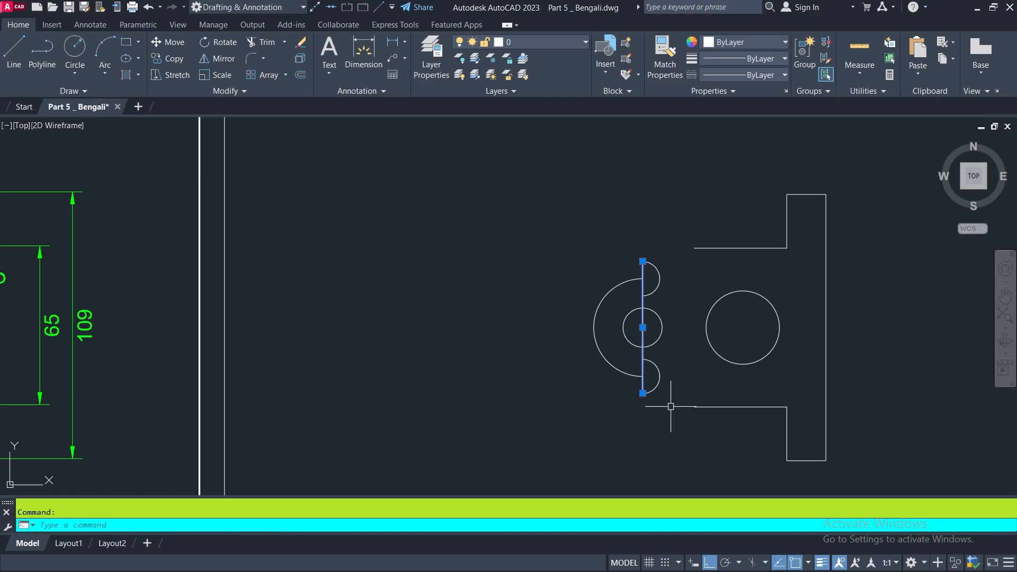
key(Delete)
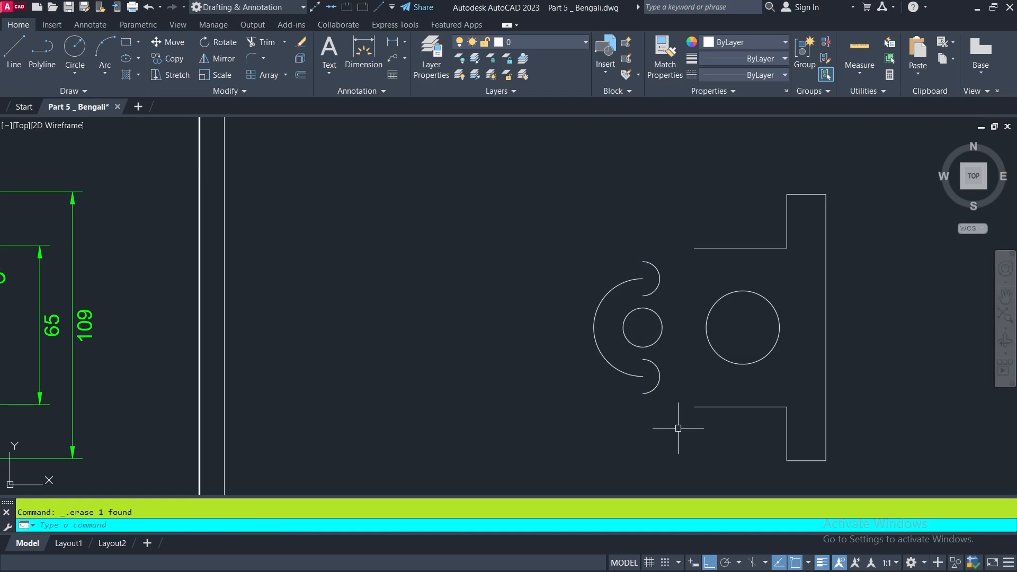
Step: Start another circle for Figure 3, checking the dimensioned reference figure for its placement
click(75, 48)
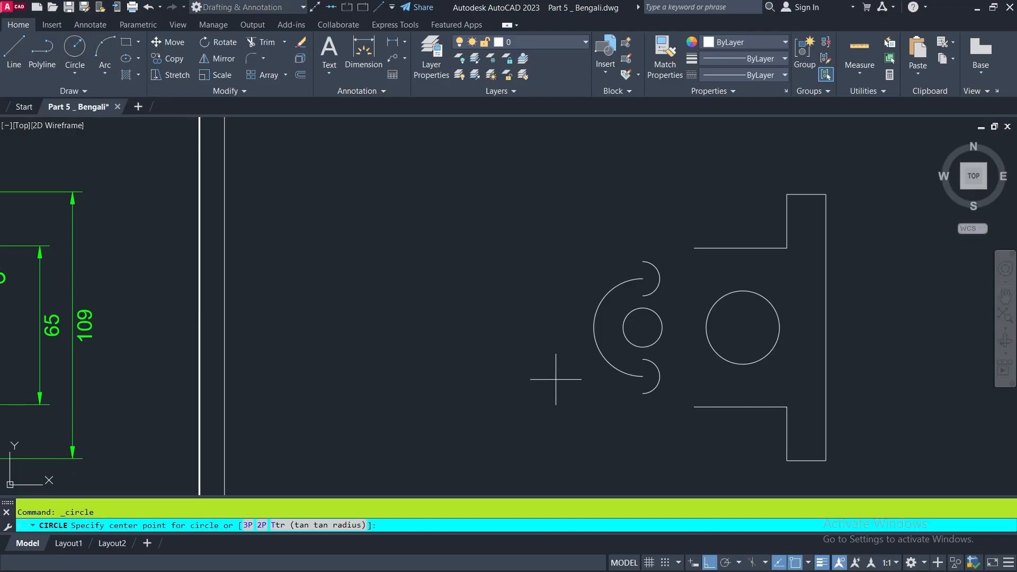
scroll(654, 327, down, 4)
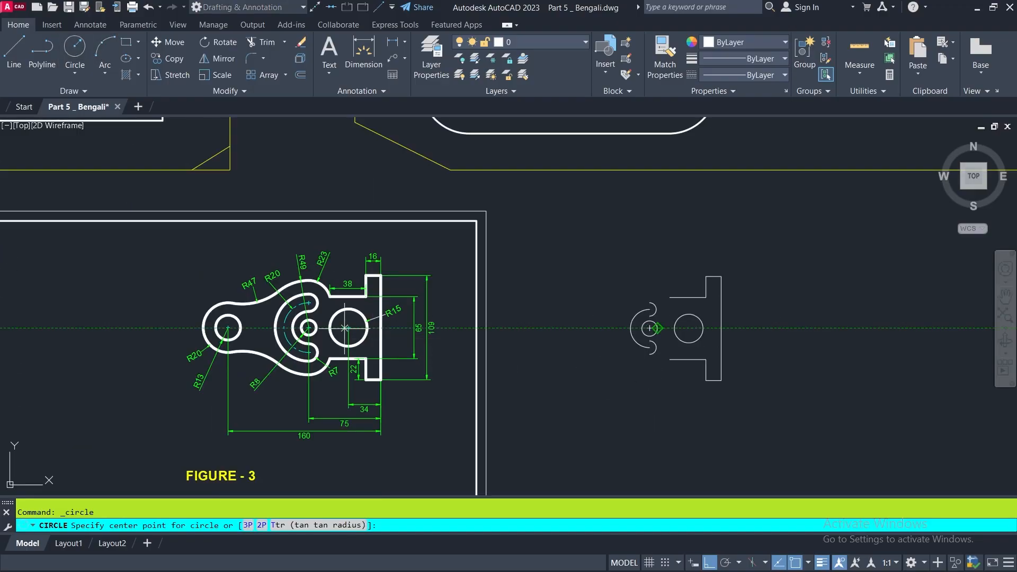
Step: Draw a circle concentric with the small slot-centre circle, passing through the inner endpoint of the upper end arc
scroll(298, 327, up, 2)
scroll(277, 326, up, 2)
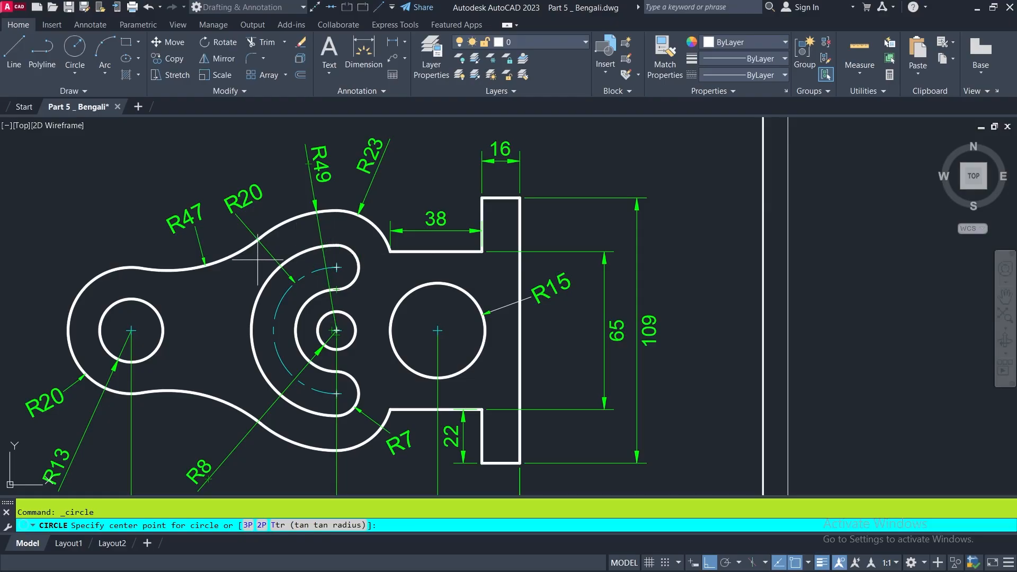
scroll(337, 245, down, 5)
scroll(650, 292, up, 5)
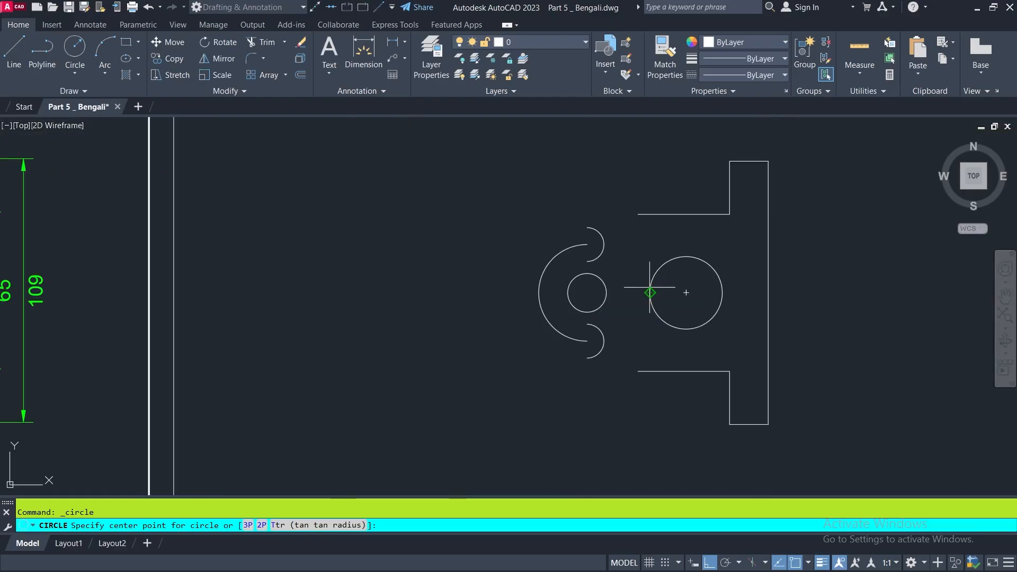
click(587, 292)
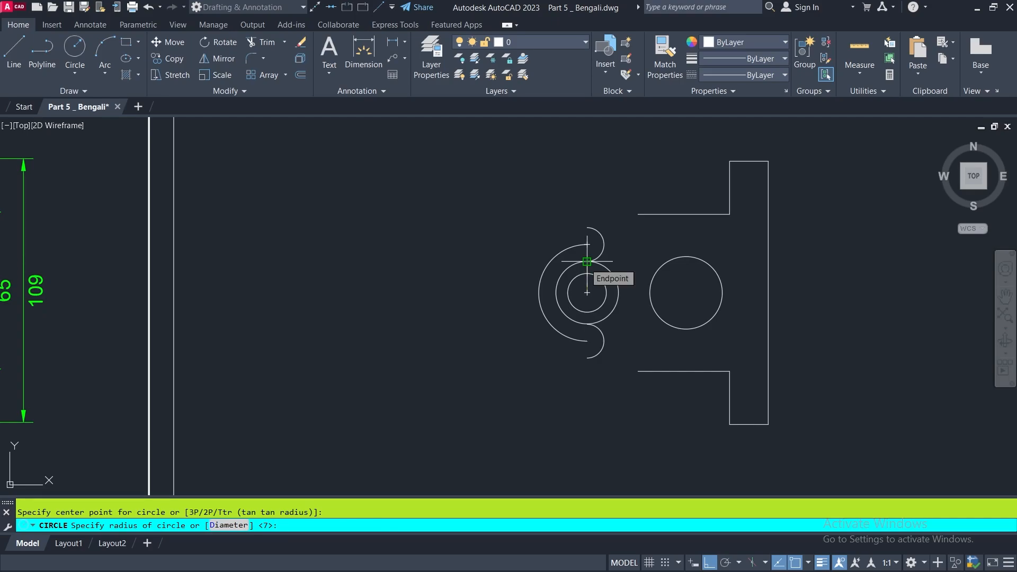
click(587, 261)
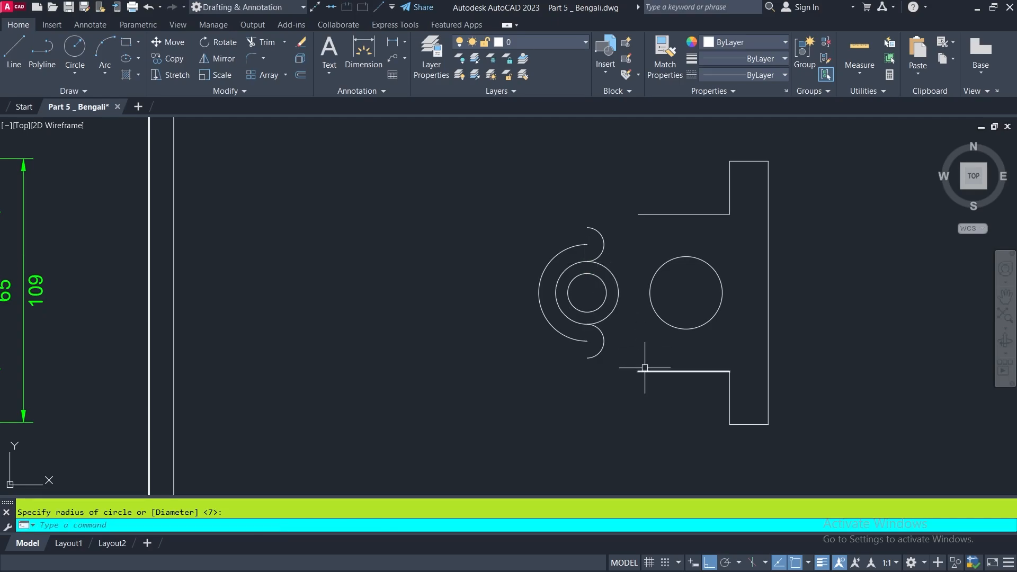
Step: Draw another circle from the same centre, passing through the outer endpoint of the upper end arc
key(Return)
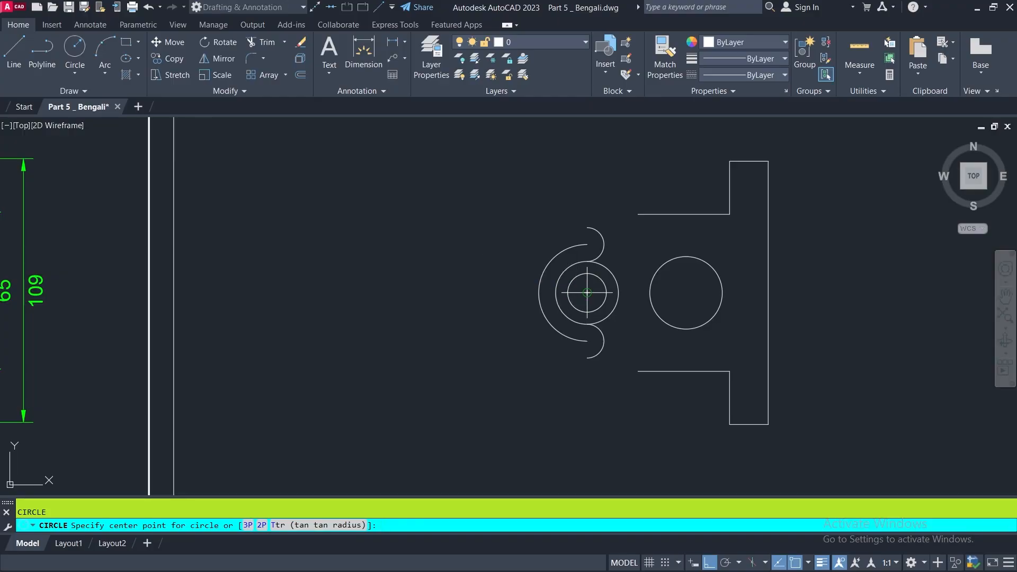
click(587, 293)
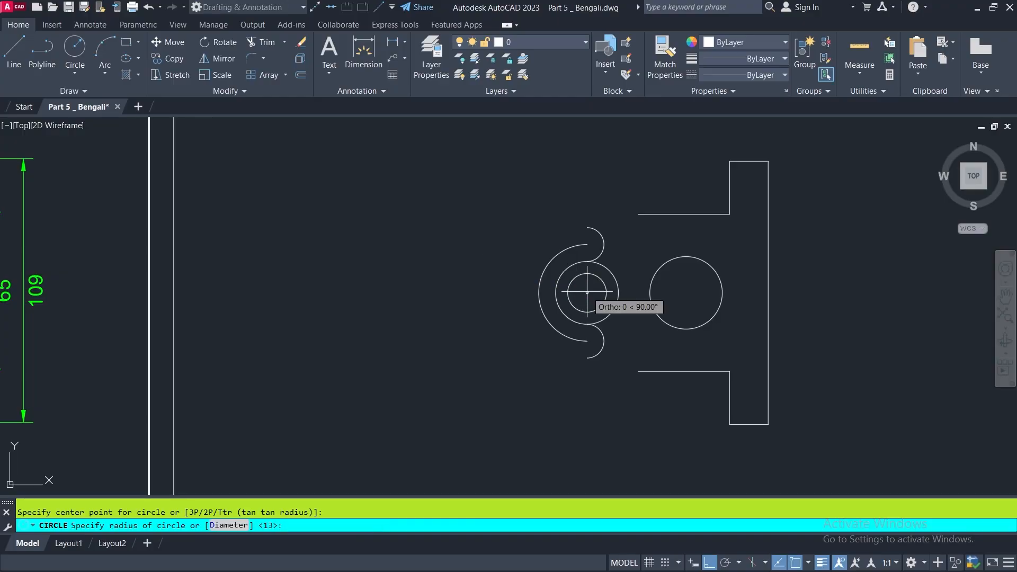
click(586, 228)
scroll(604, 233, up, 3)
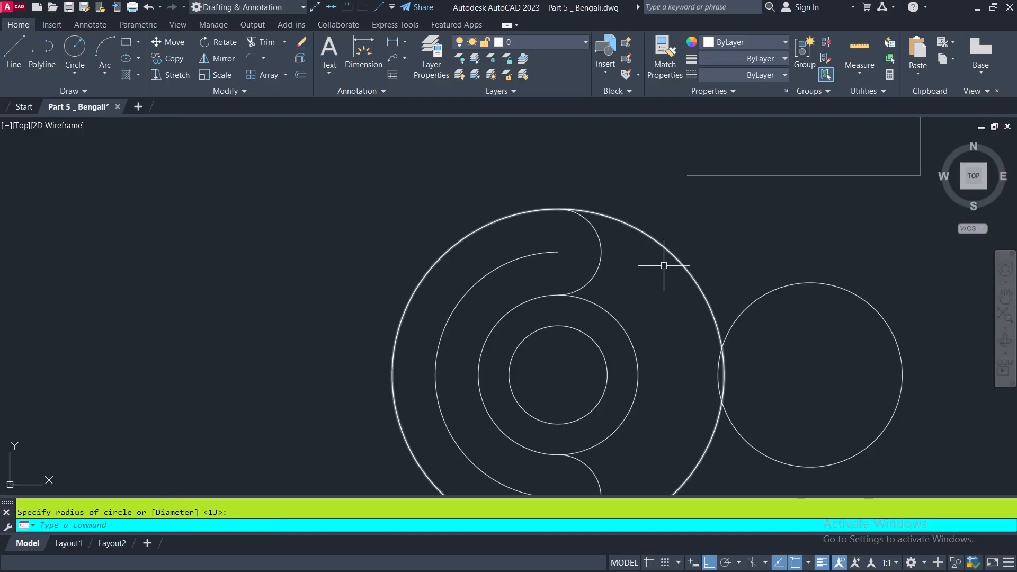
scroll(585, 238, down, 3)
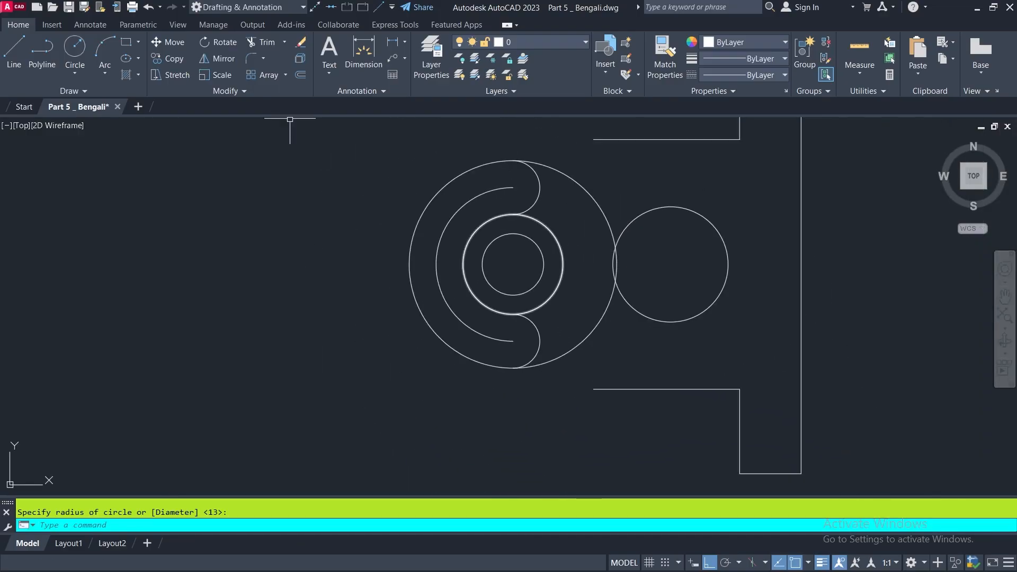
Step: Trim away the right halves of the two new concentric circles to leave a closed C-shaped slot outline
click(261, 42)
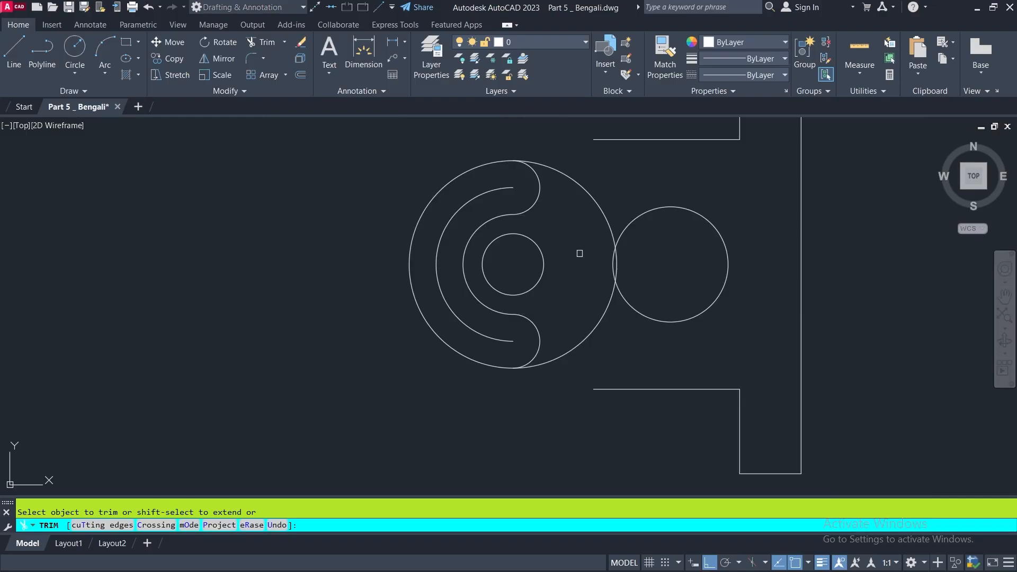
click(567, 347)
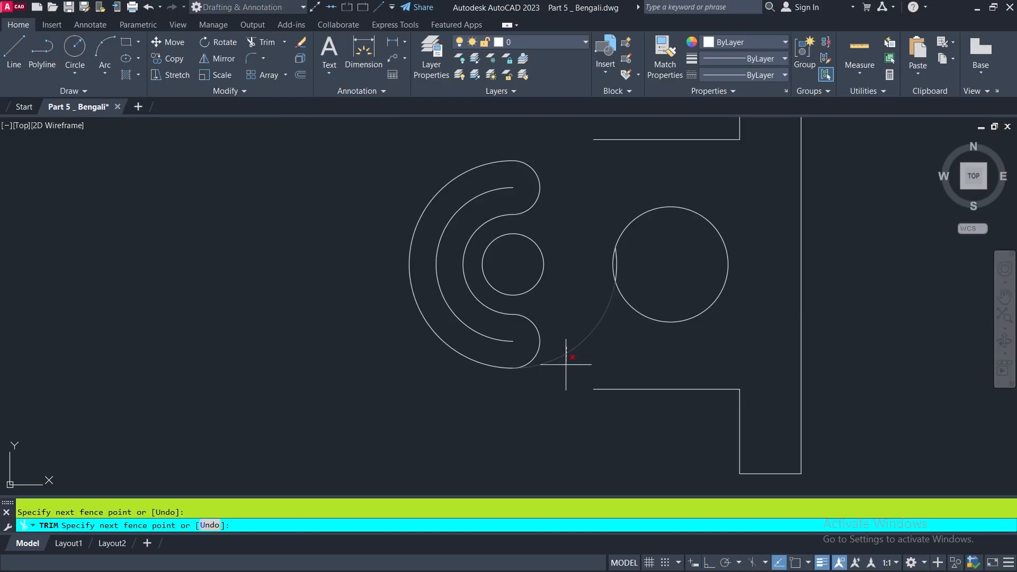
click(566, 364)
scroll(617, 269, up, 2)
scroll(617, 329, down, 4)
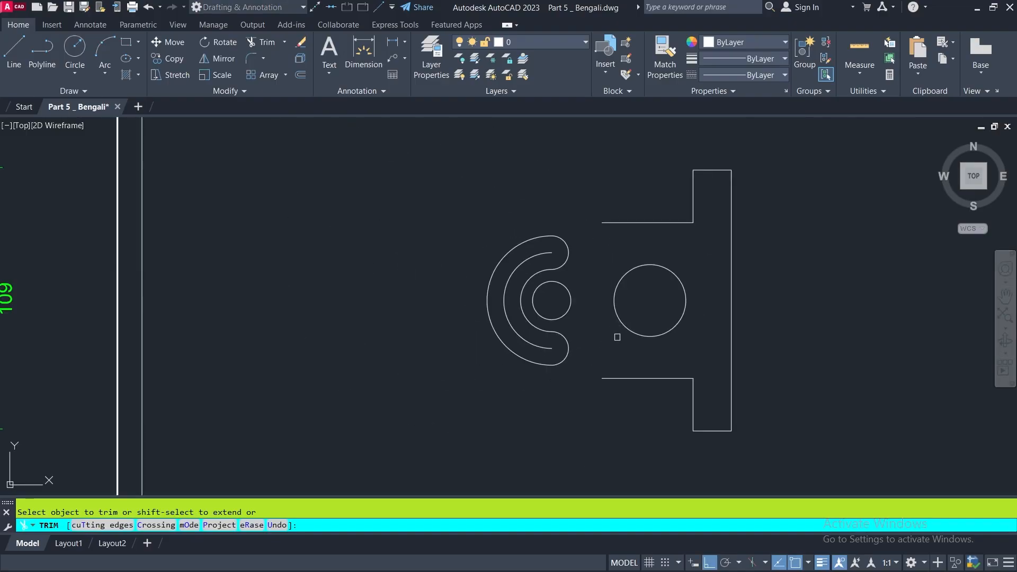
Step: Start a circle with its centre 160 to the left of the midpoint of the part's right vertical edge
scroll(621, 355, down, 2)
middle_drag(420, 383, 598, 368)
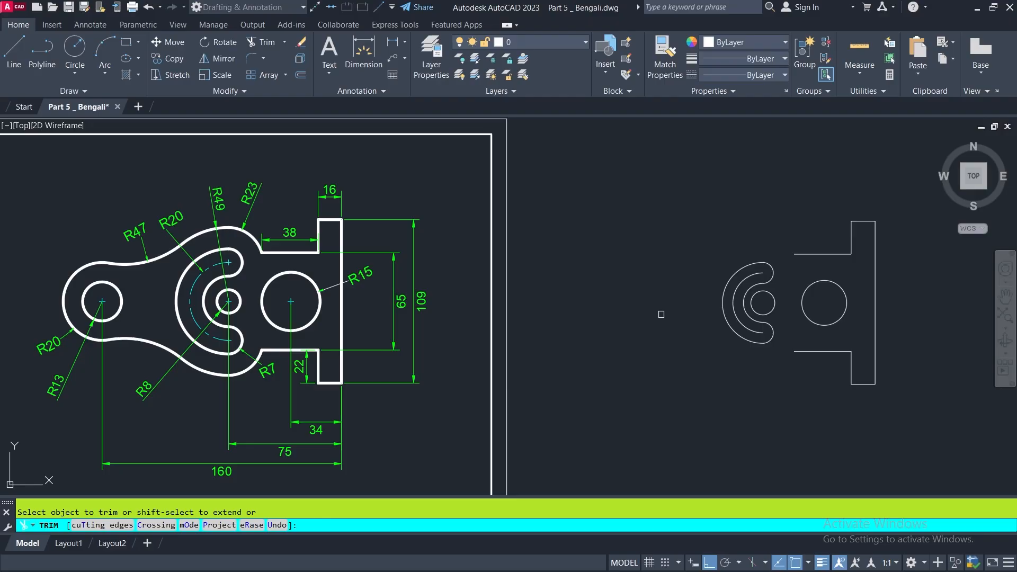
click(74, 51)
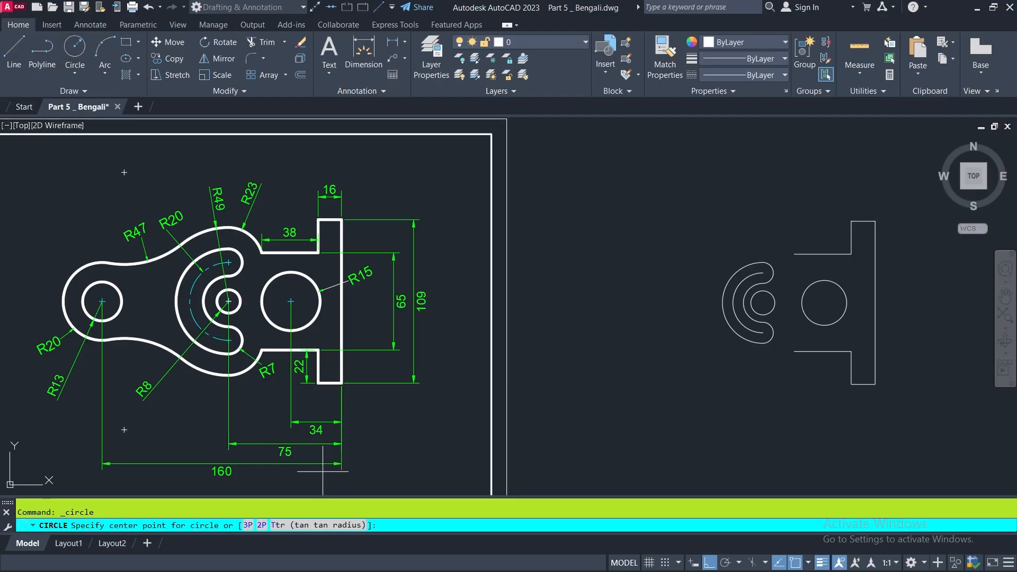
middle_drag(216, 477, 271, 431)
scroll(381, 370, up, 4)
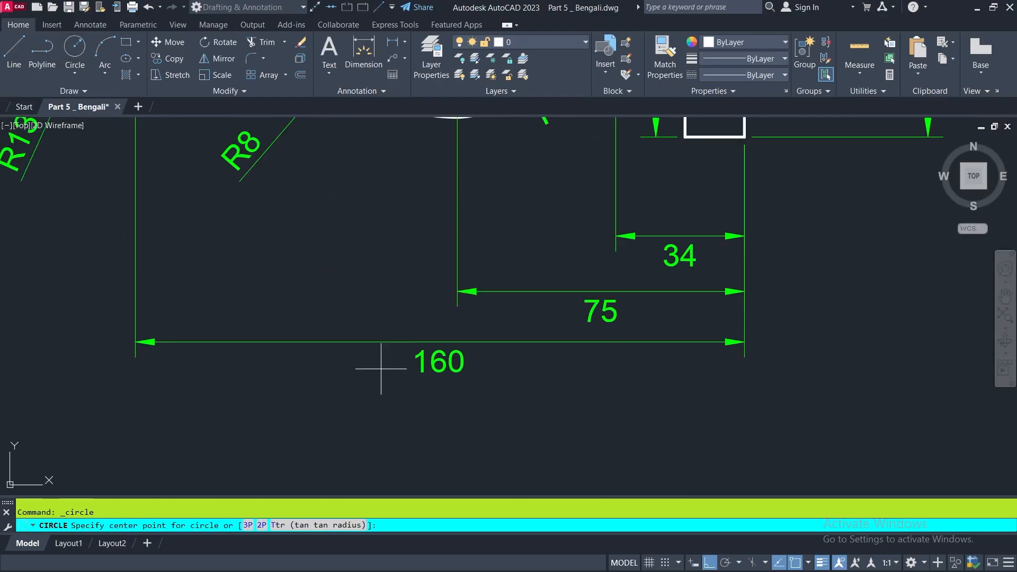
scroll(437, 364, down, 4)
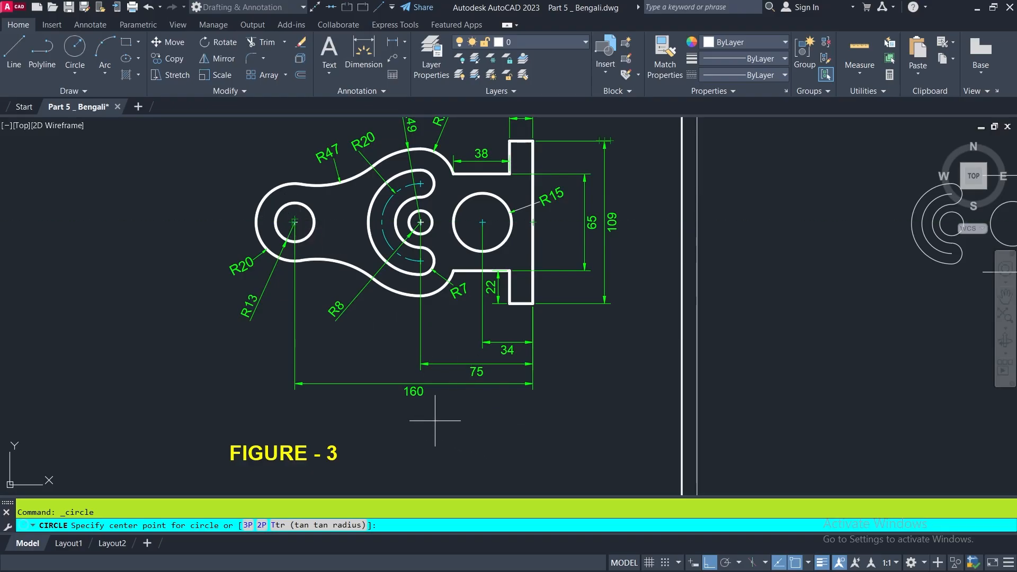
scroll(276, 408, down, 4)
scroll(609, 365, up, 3)
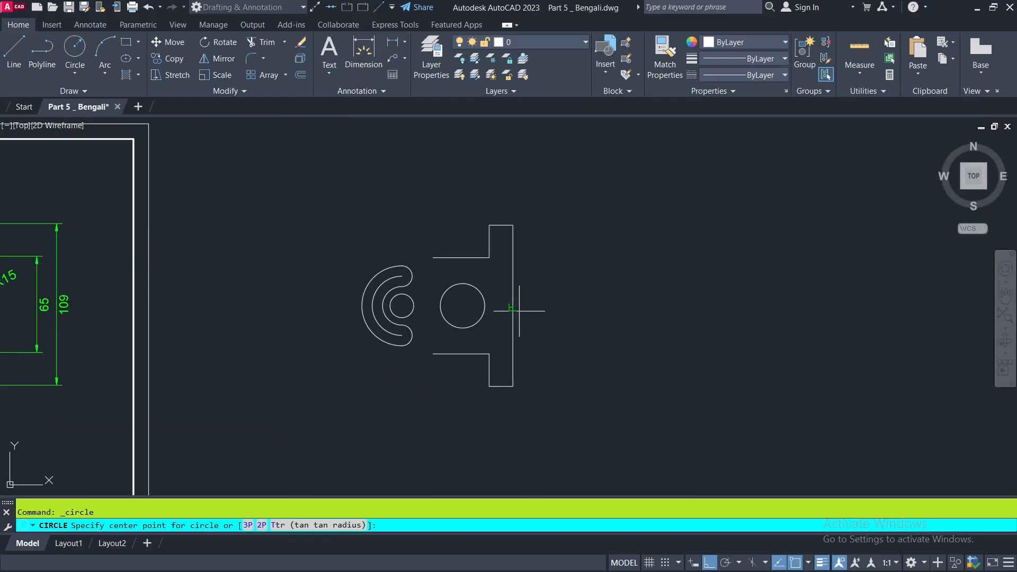
scroll(517, 311, up, 4)
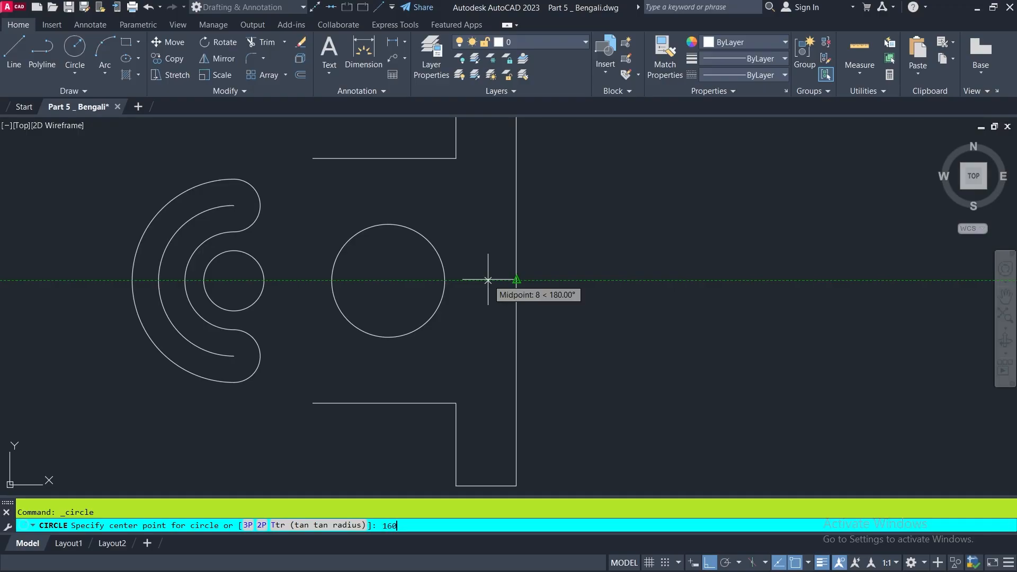
key(Return)
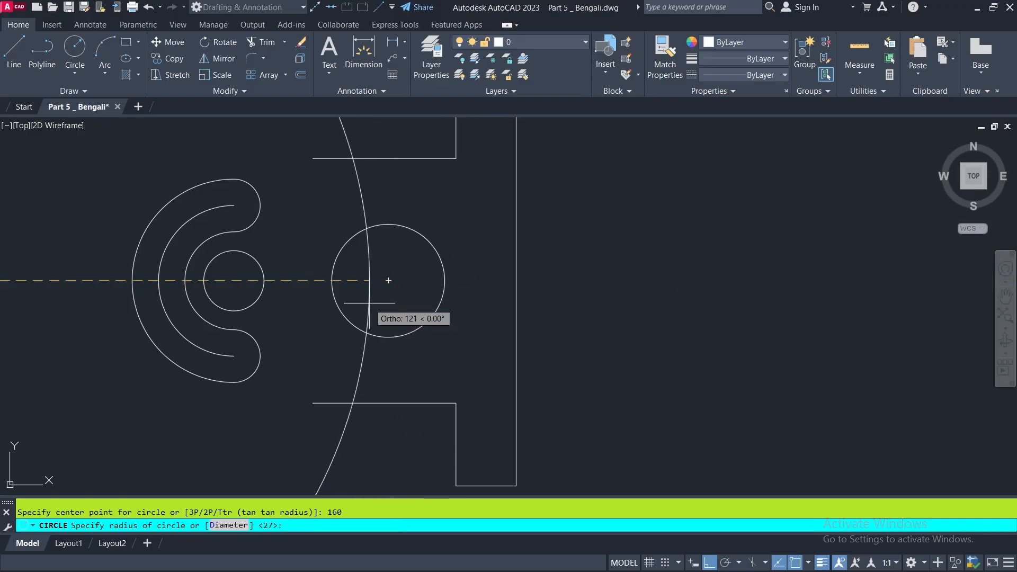
Step: Give the circle at the part's far left end a radius of 13, following the reference figure
scroll(373, 284, down, 5)
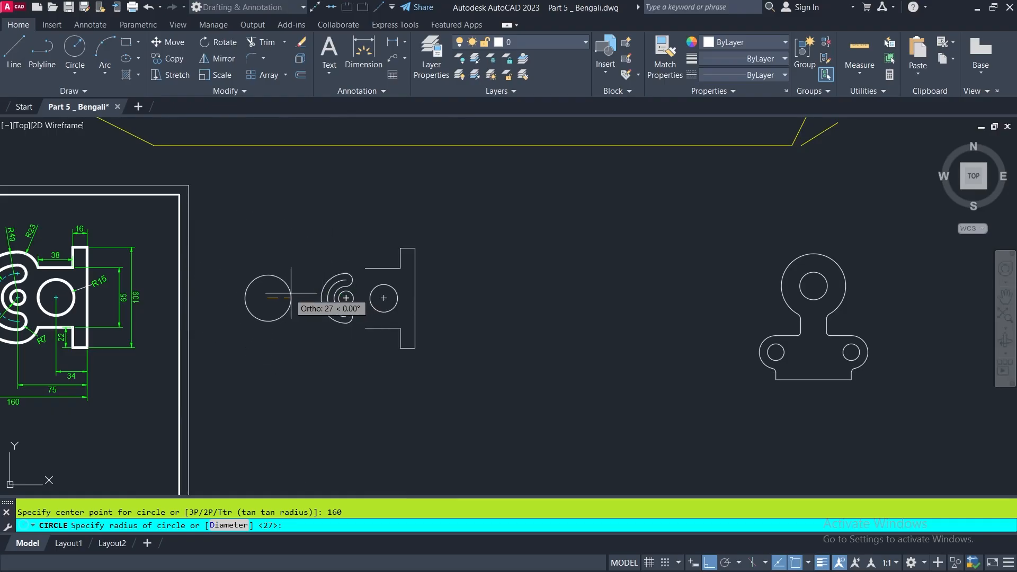
scroll(271, 292, up, 2)
mouse_move(272, 292)
middle_down()
mouse_move(445, 316)
mouse_move(689, 318)
middle_up()
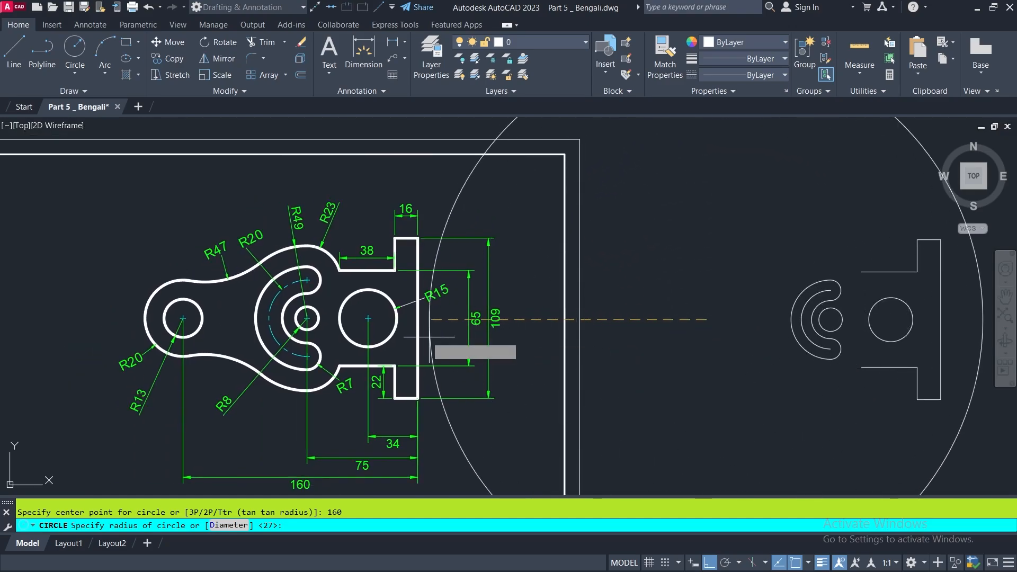
scroll(206, 342, up, 6)
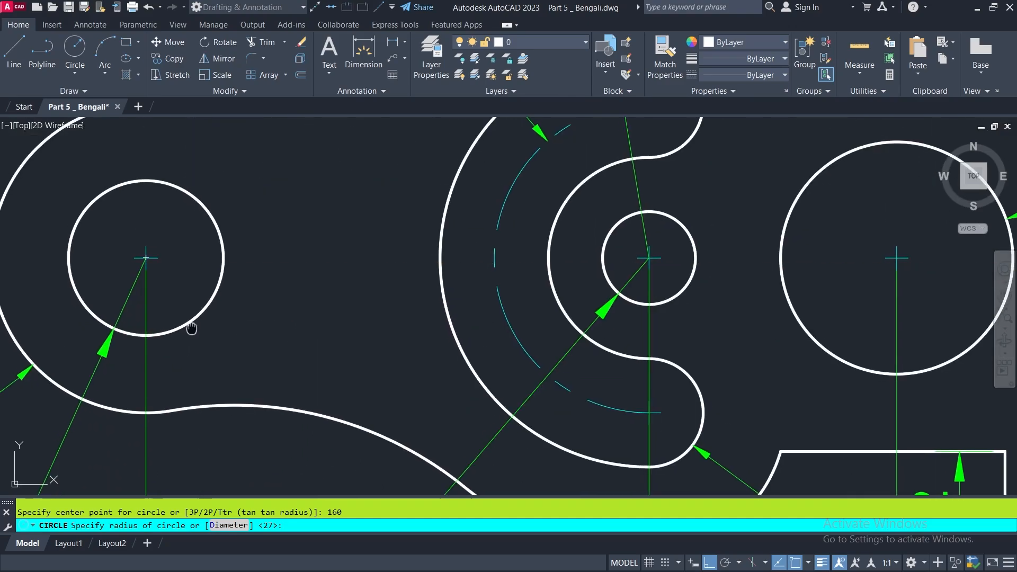
mouse_move(191, 327)
middle_down()
mouse_move(359, 225)
mouse_move(392, 181)
middle_up()
scroll(392, 249, down, 3)
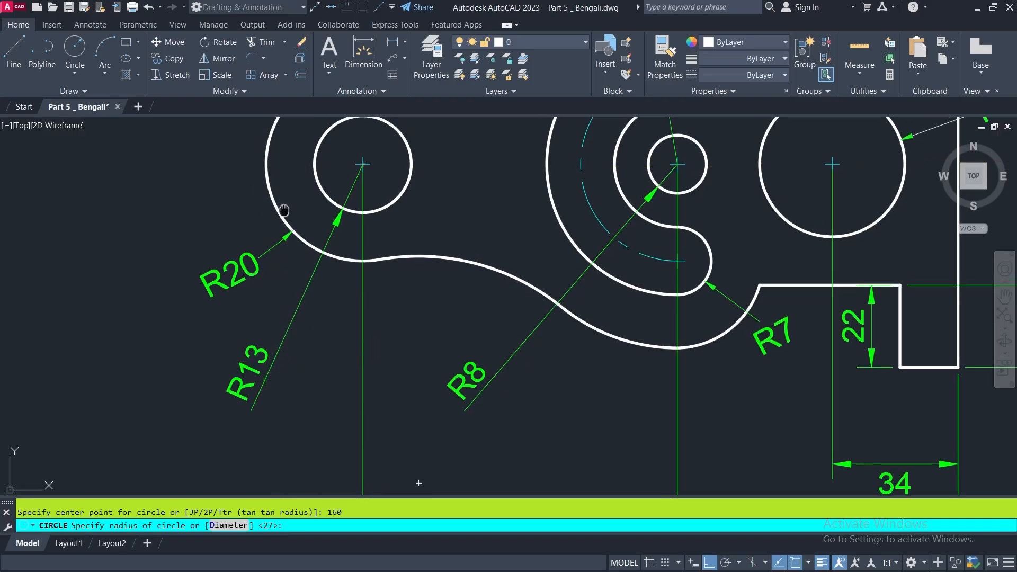
middle_drag(284, 220, 290, 313)
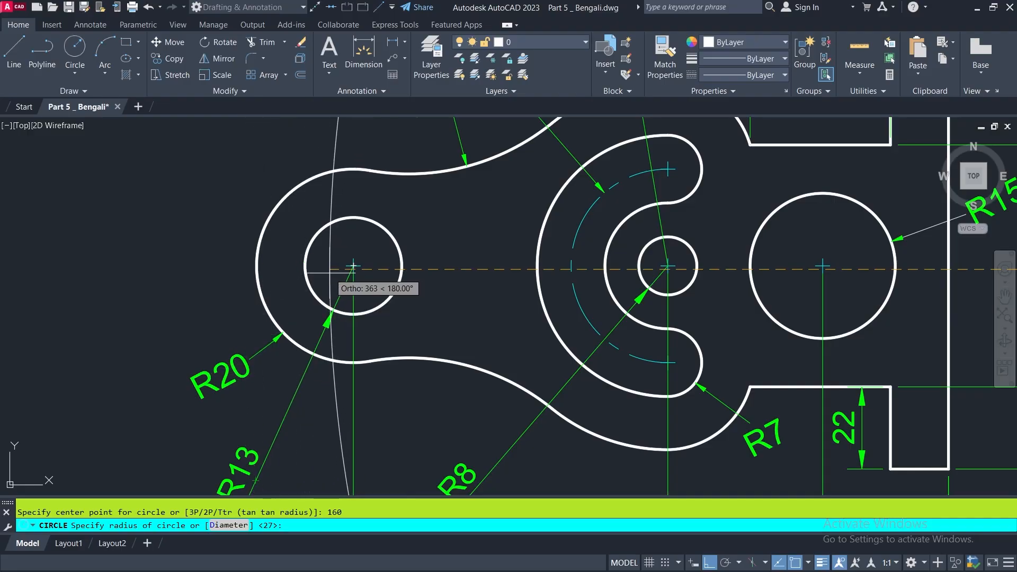
middle_drag(331, 272, 333, 233)
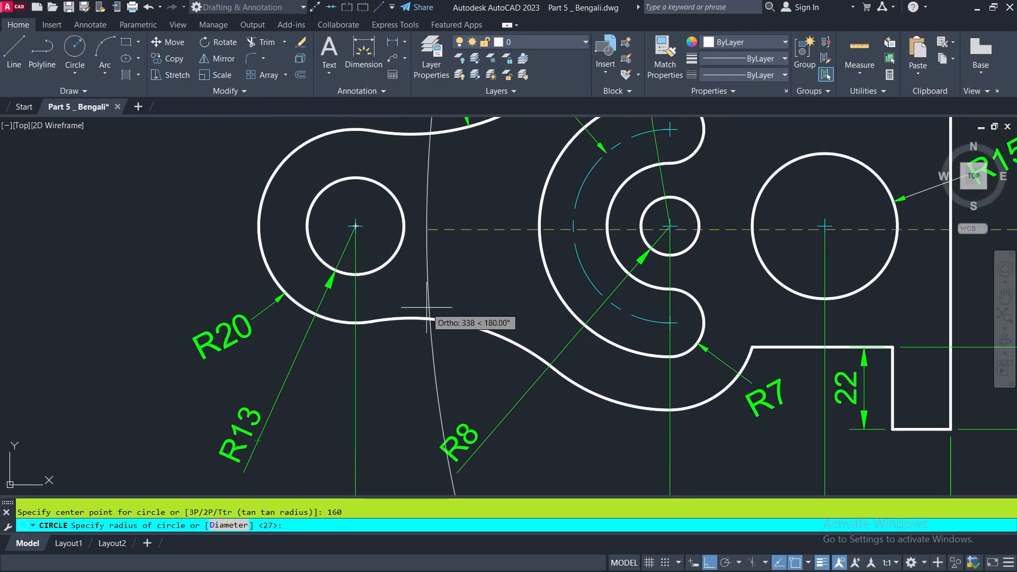
scroll(613, 295, down, 4)
text(13)
key(Return)
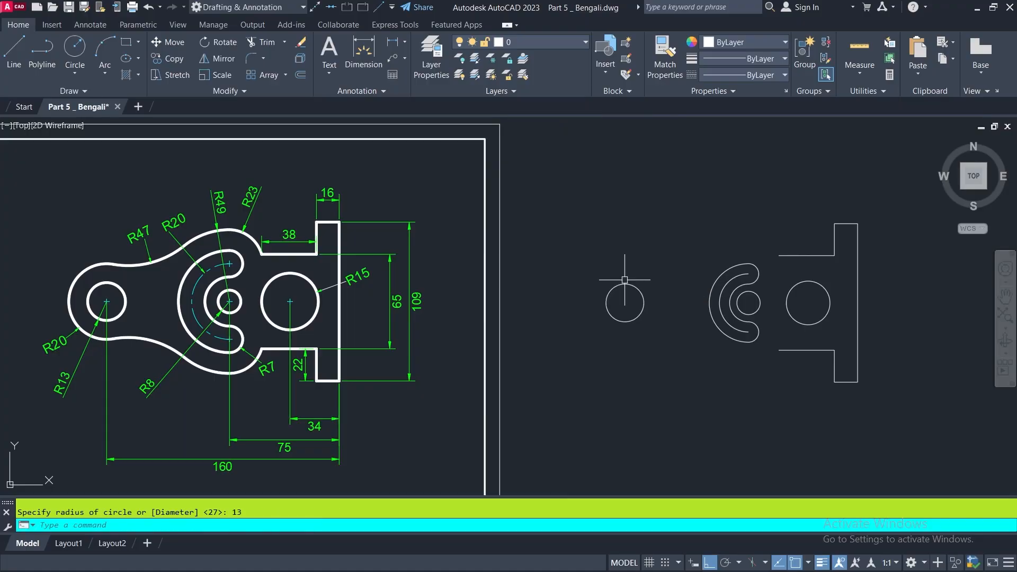
Step: Draw a concentric circle of radius 20 around the left-end hole
key(Return)
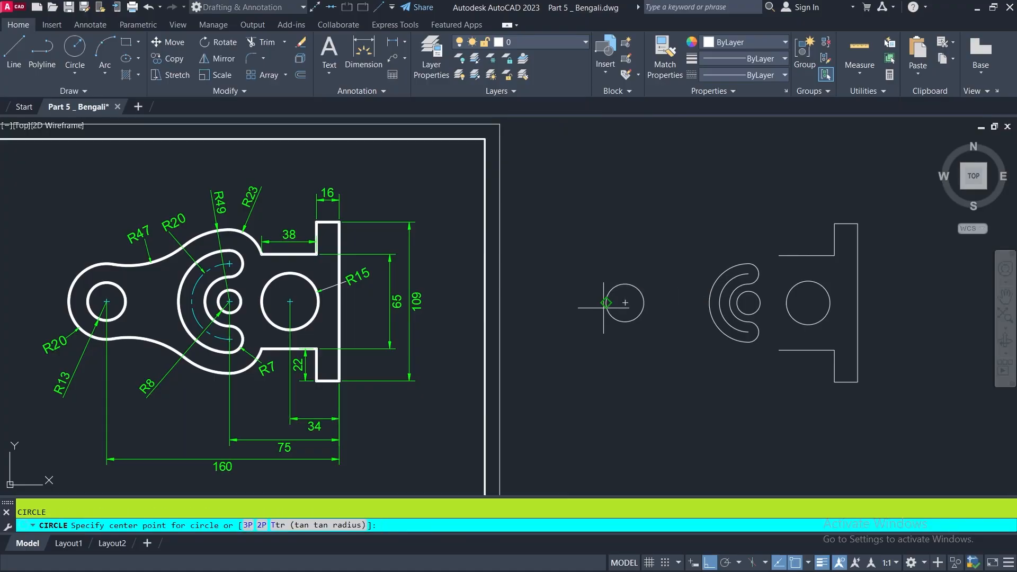
click(626, 302)
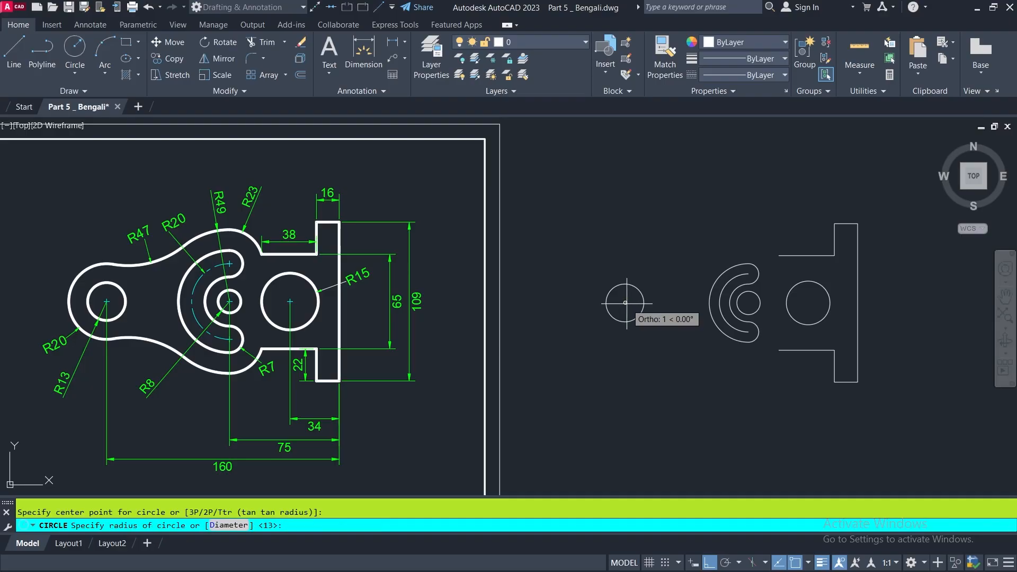
key(Return)
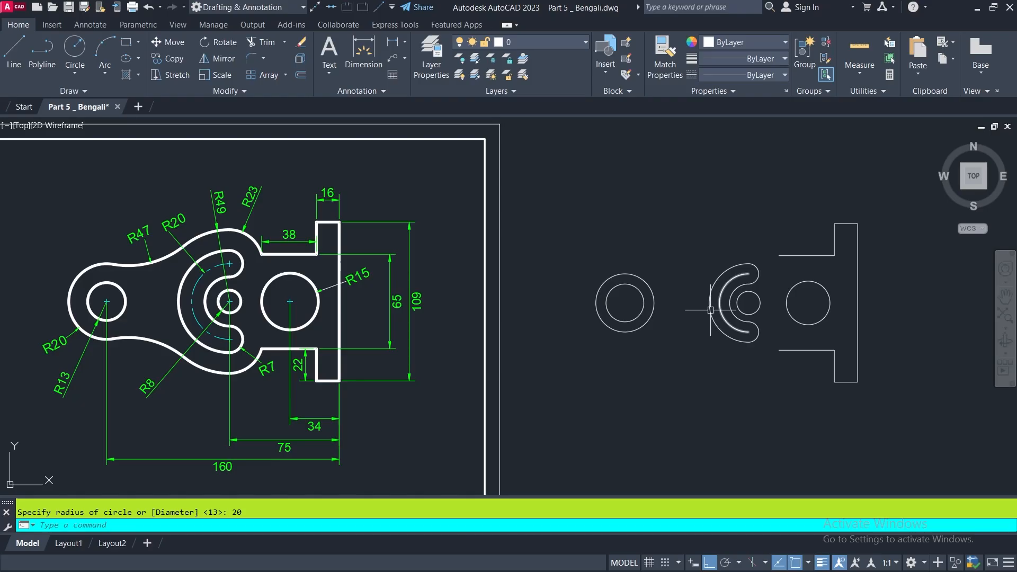
Step: Following the reference figure's R49 arc, draw a circle of radius 49 centred on the small hole inside the C-shaped slot
scroll(408, 342, up, 1)
middle_drag(408, 342, 469, 316)
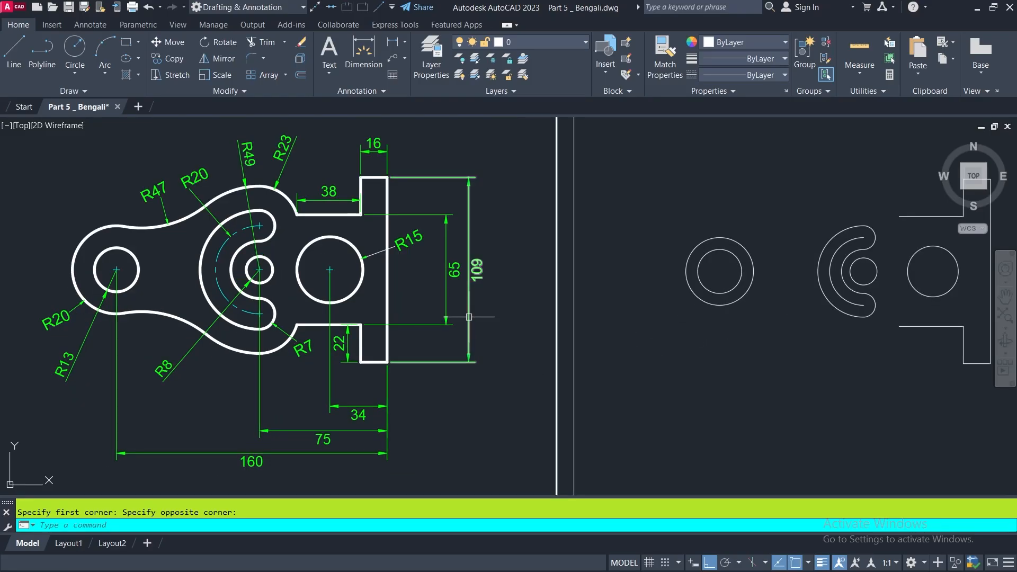
click(232, 191)
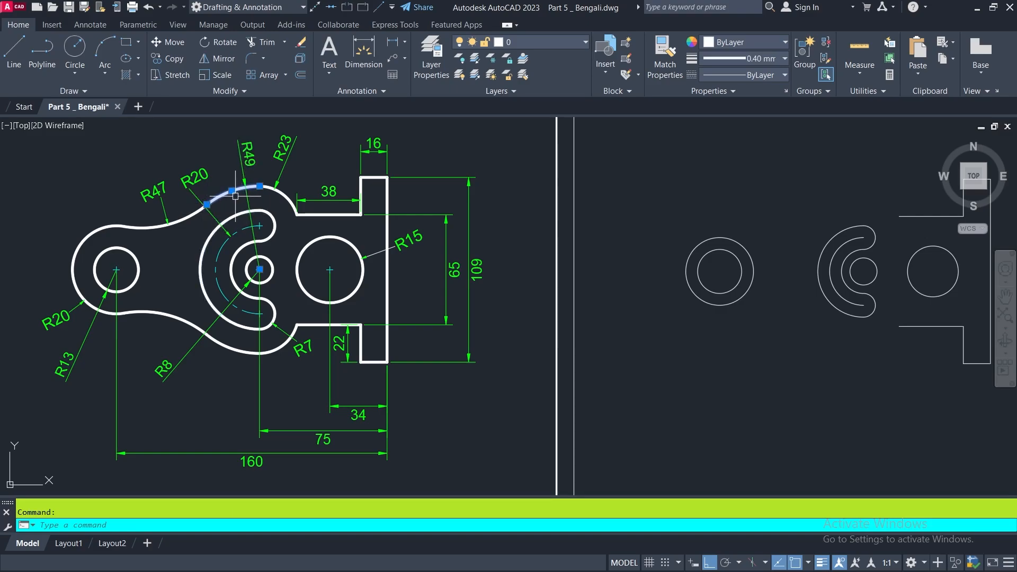
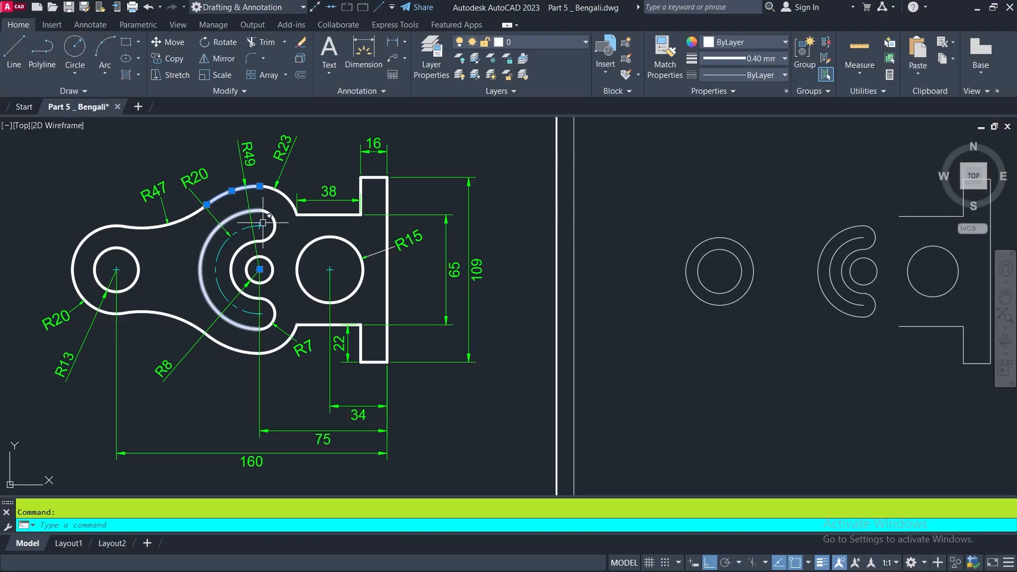
key(Escape)
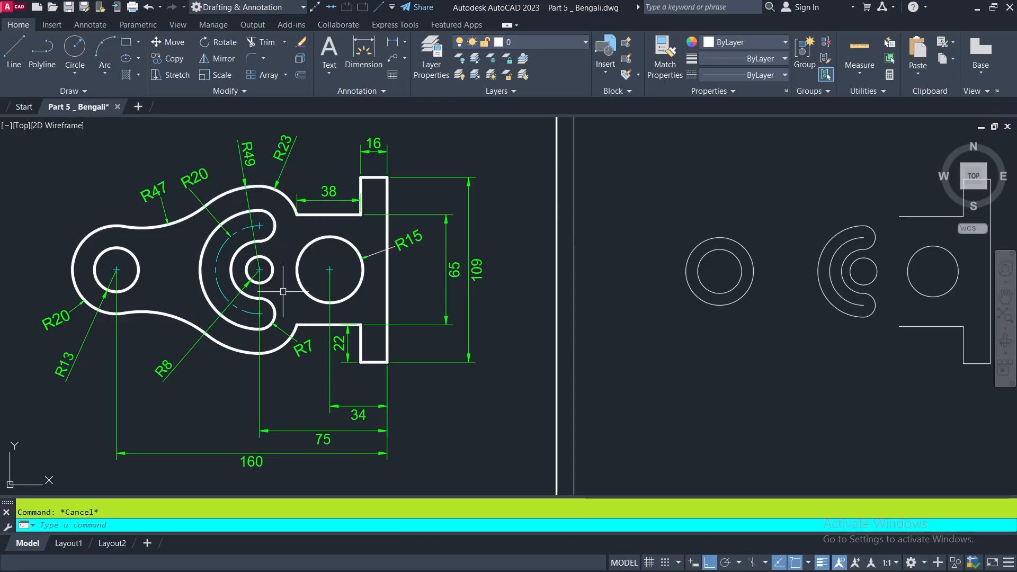
click(74, 46)
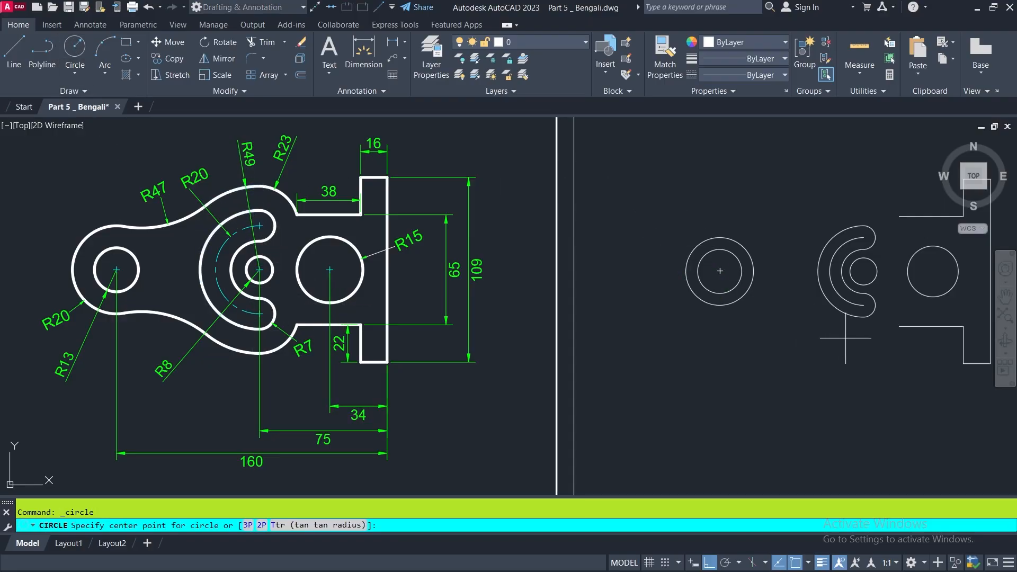
middle_drag(864, 271, 631, 274)
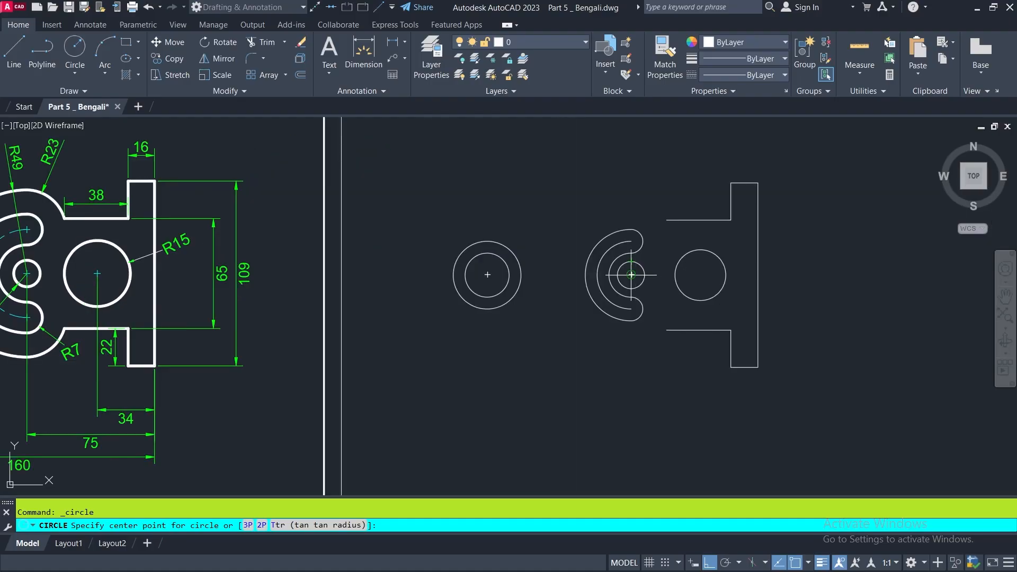
click(631, 275)
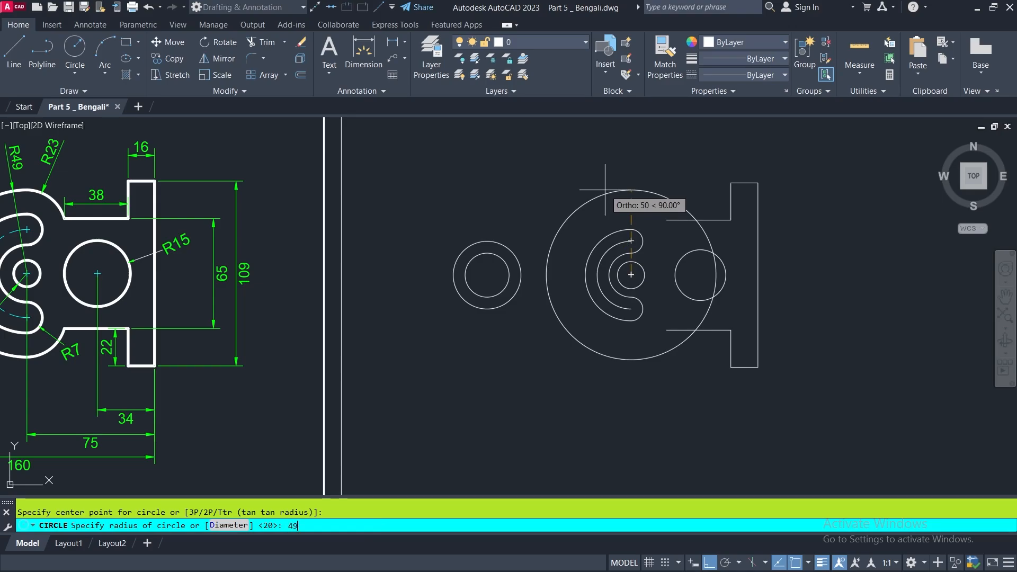
key(Return)
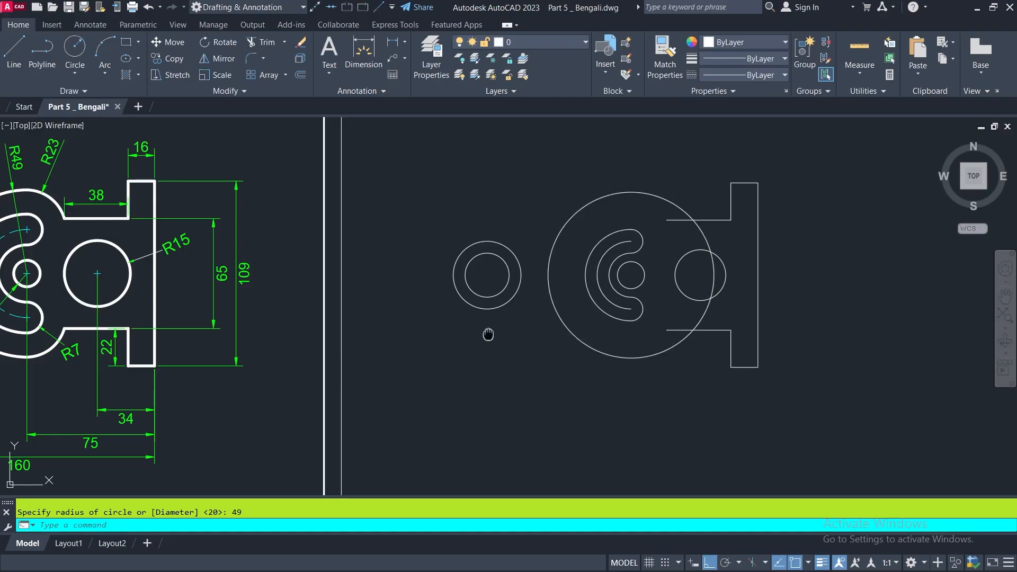
Step: Draw a vertical construction line through the centre of the radius 49 circle, extending beyond it above and below
middle_drag(488, 335, 595, 341)
scroll(132, 199, up, 2)
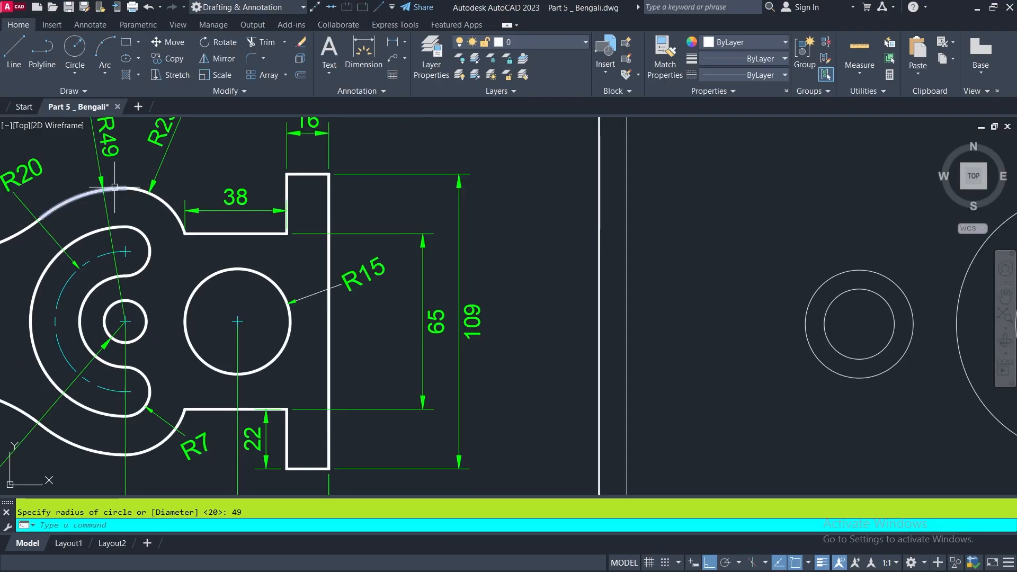
middle_drag(157, 193, 226, 210)
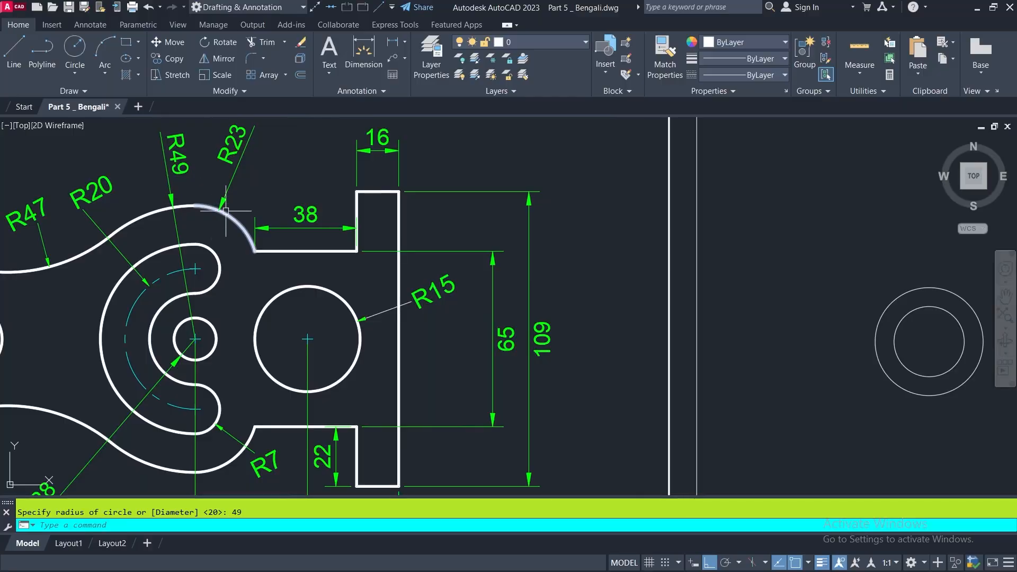
click(239, 222)
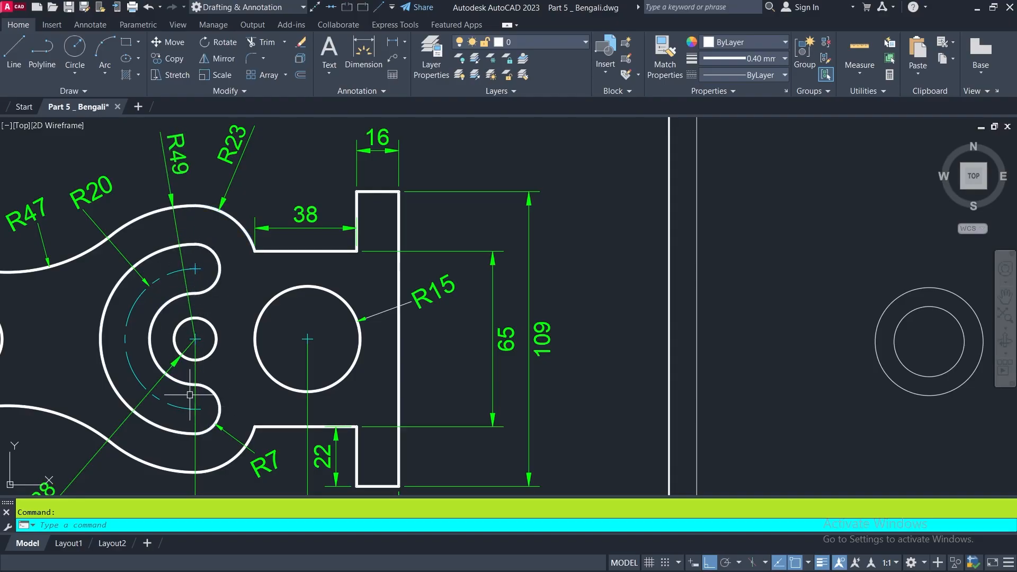
key(Escape)
scroll(114, 239, down, 6)
scroll(333, 249, up, 2)
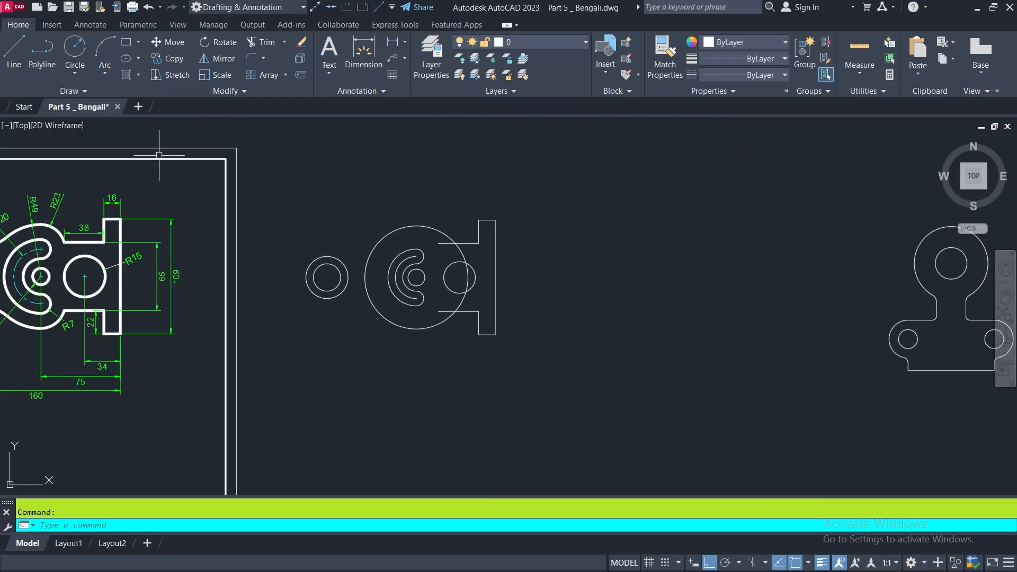
click(15, 58)
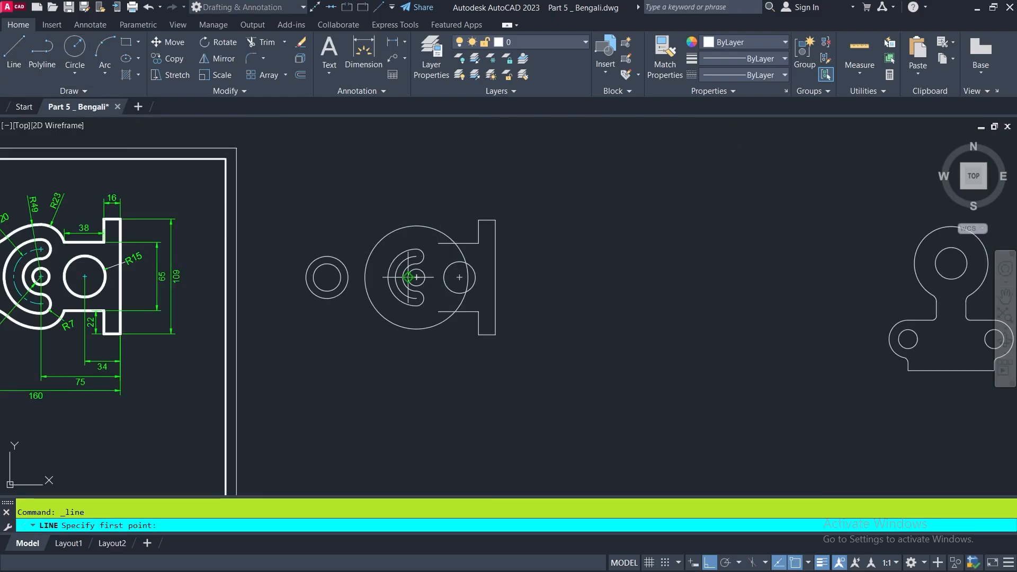
click(416, 277)
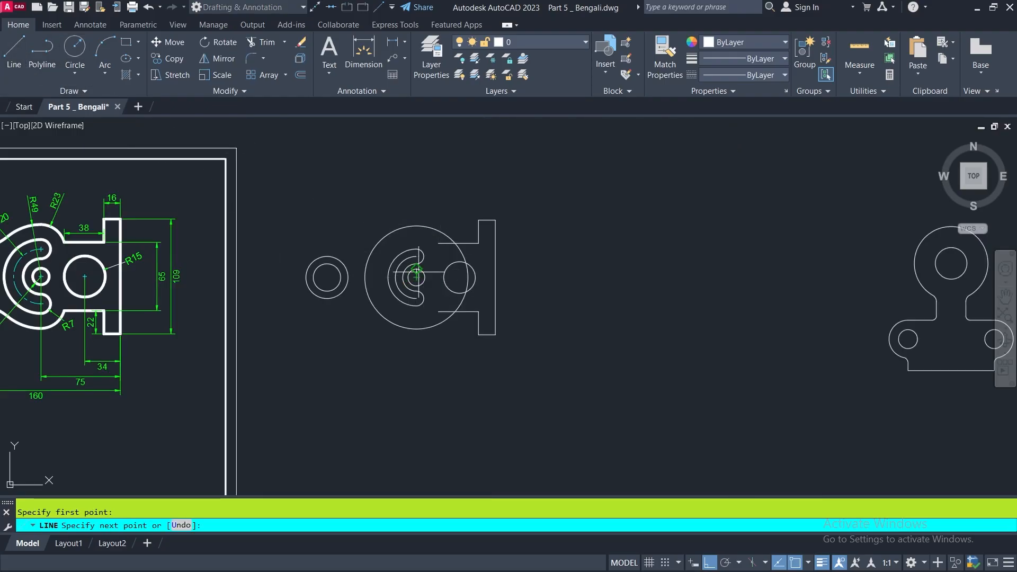
click(416, 184)
click(416, 397)
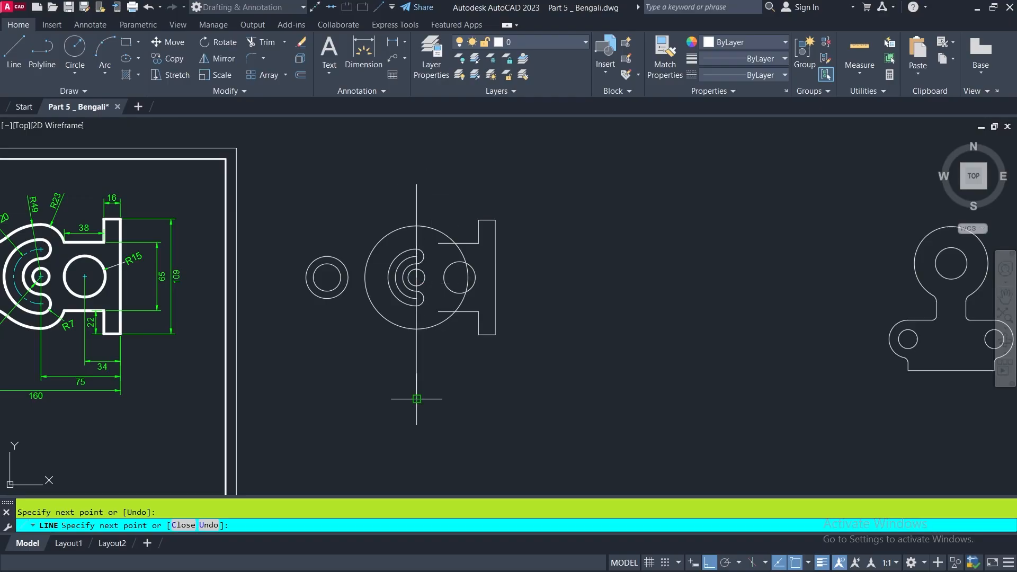
key(Return)
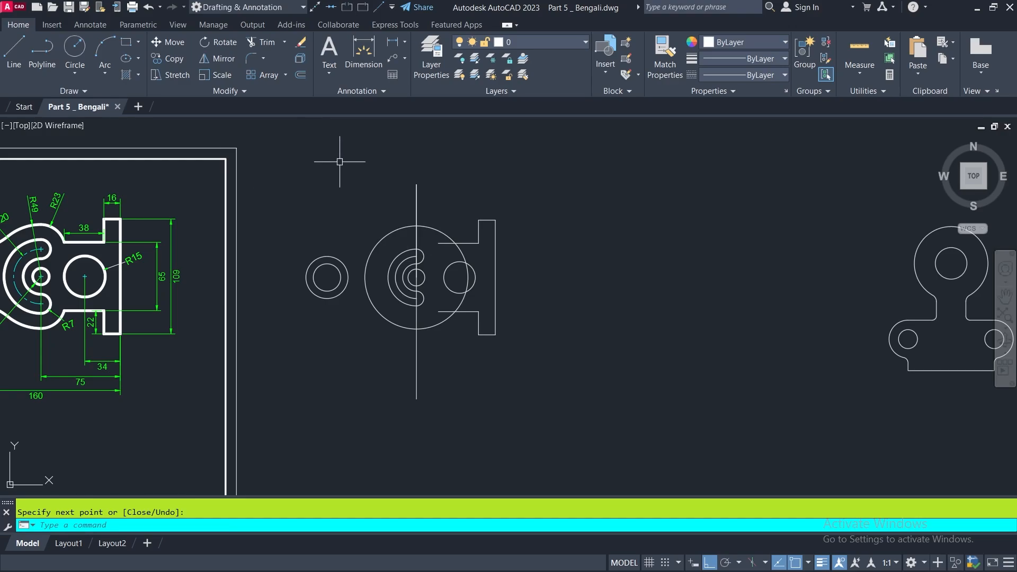
Step: Trim away the right half of the radius 49 circle, using the vertical construction line as the cutting edge
click(264, 42)
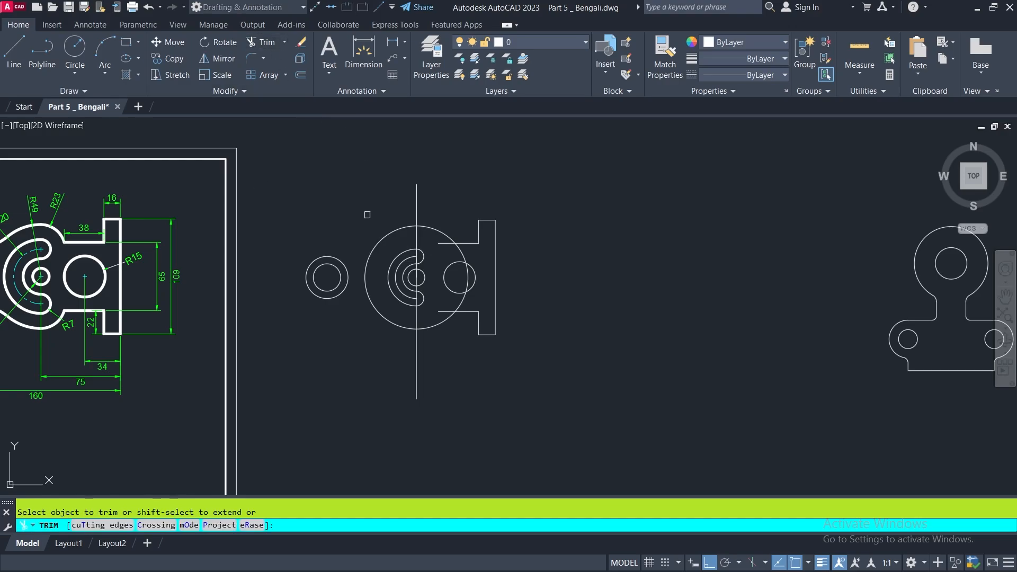
right_click(566, 177)
click(629, 220)
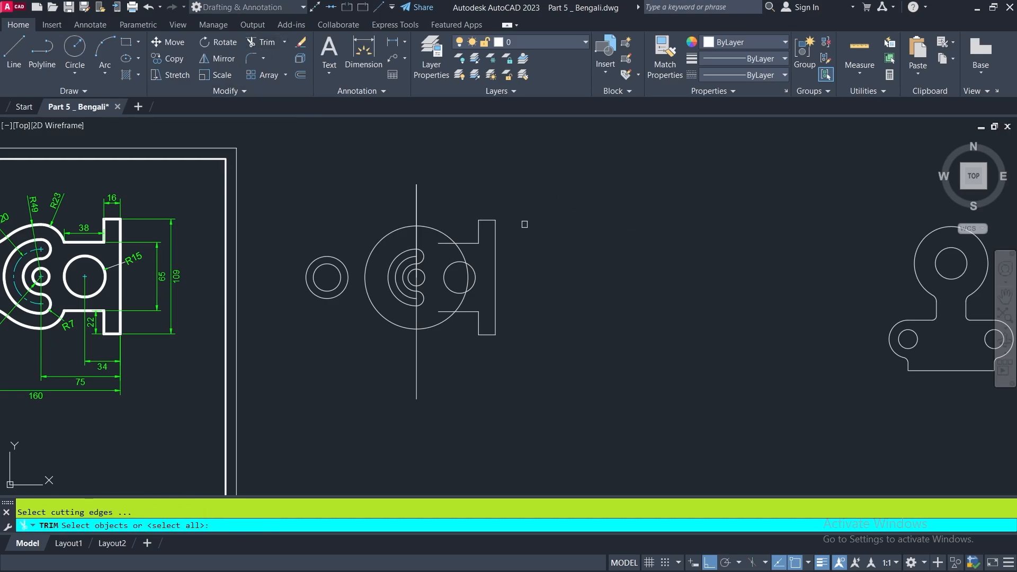
click(417, 205)
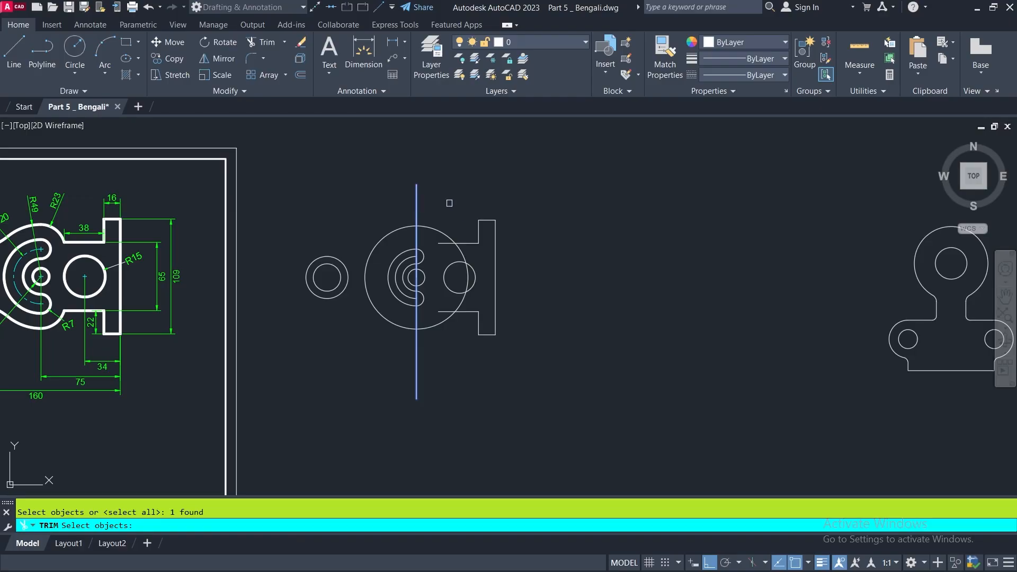
key(Return)
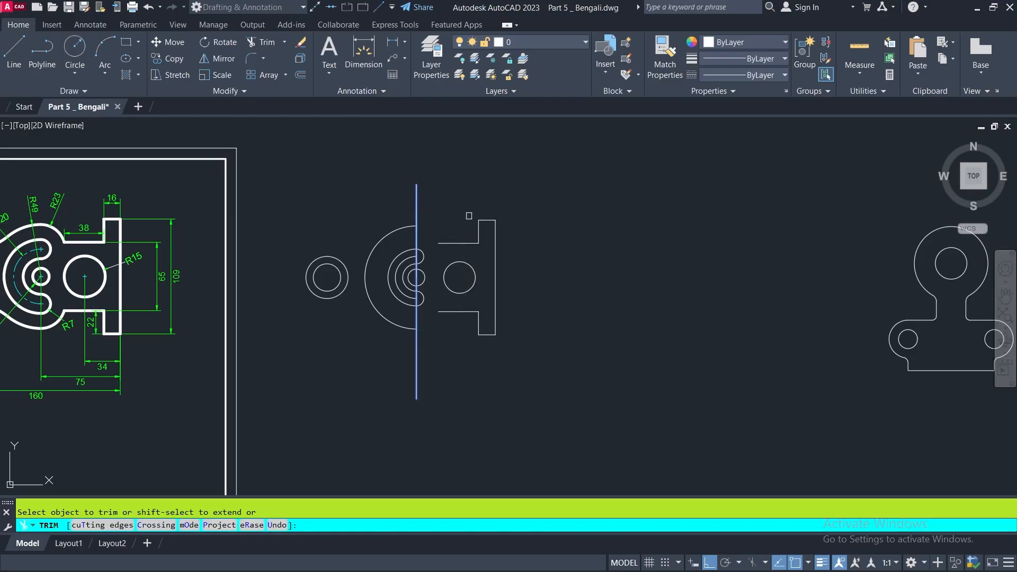
key(Escape)
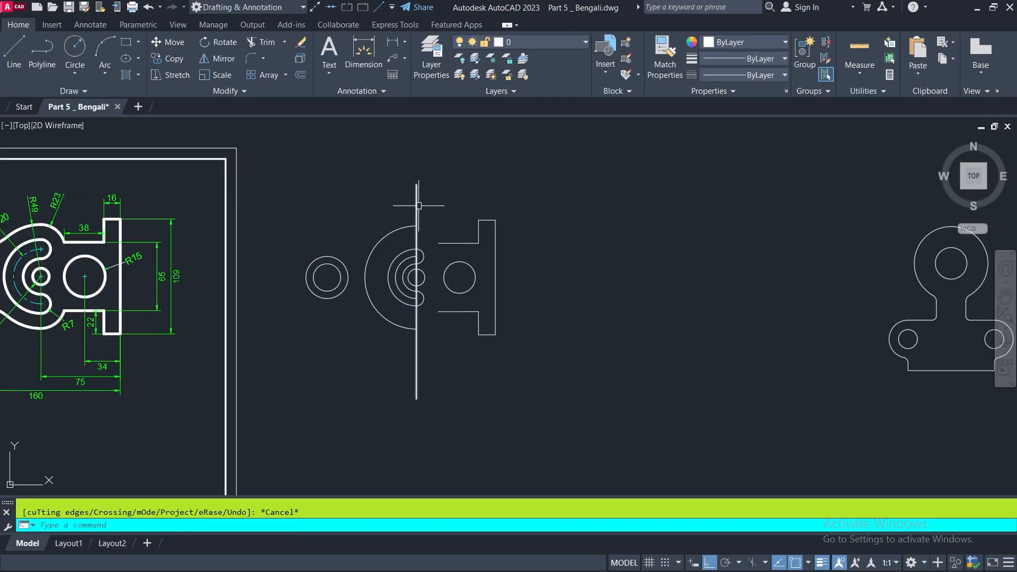
Step: Erase both overlapping vertical construction line segments through the small hole's centre
click(417, 205)
click(438, 189)
click(390, 196)
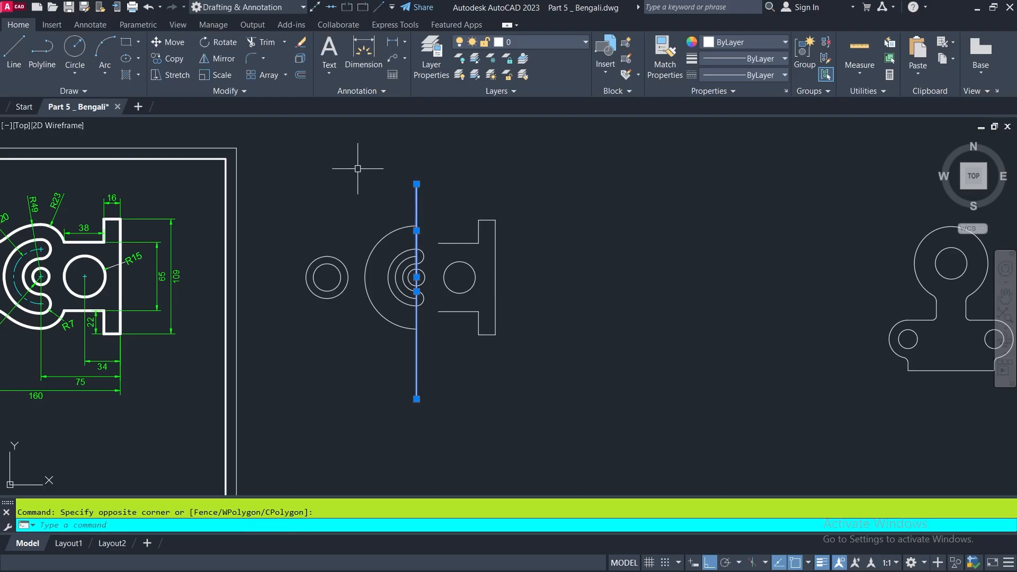
click(301, 42)
Step: Examine how the reference figure's R23 arc connects the R49 arc to the upper horizontal edge
scroll(483, 220, up, 5)
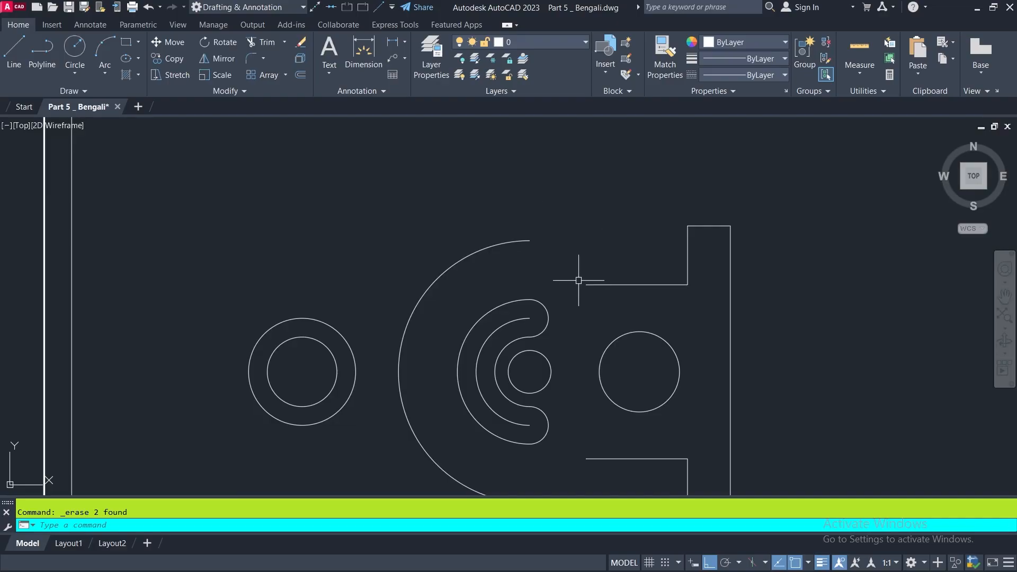
scroll(570, 280, down, 4)
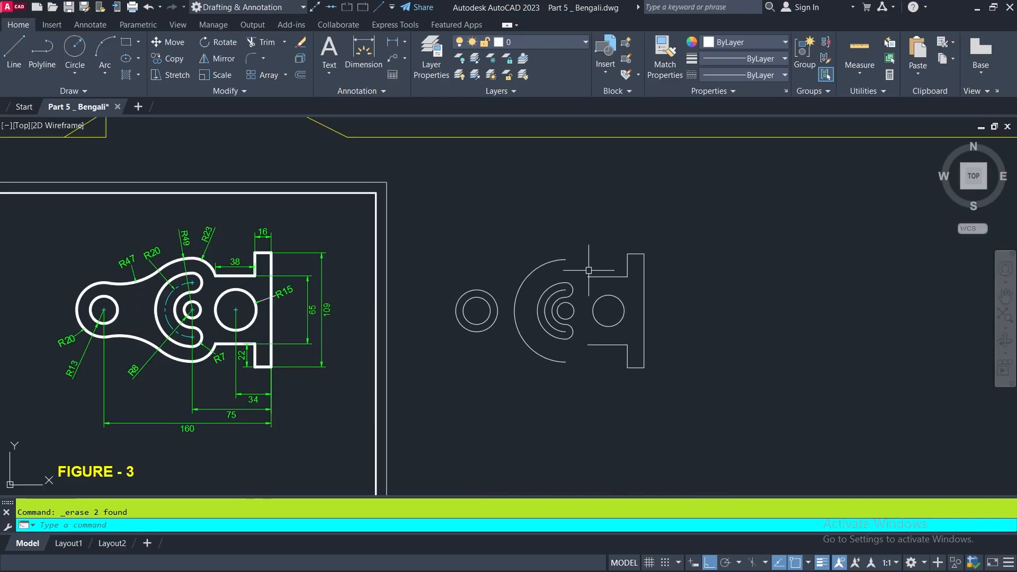
scroll(201, 255, up, 6)
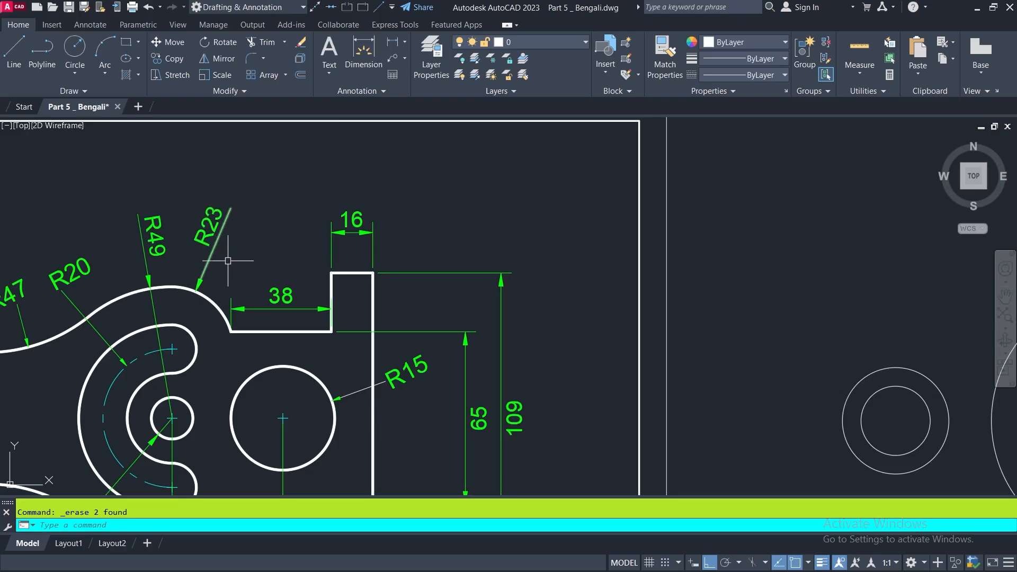
scroll(222, 260, down, 4)
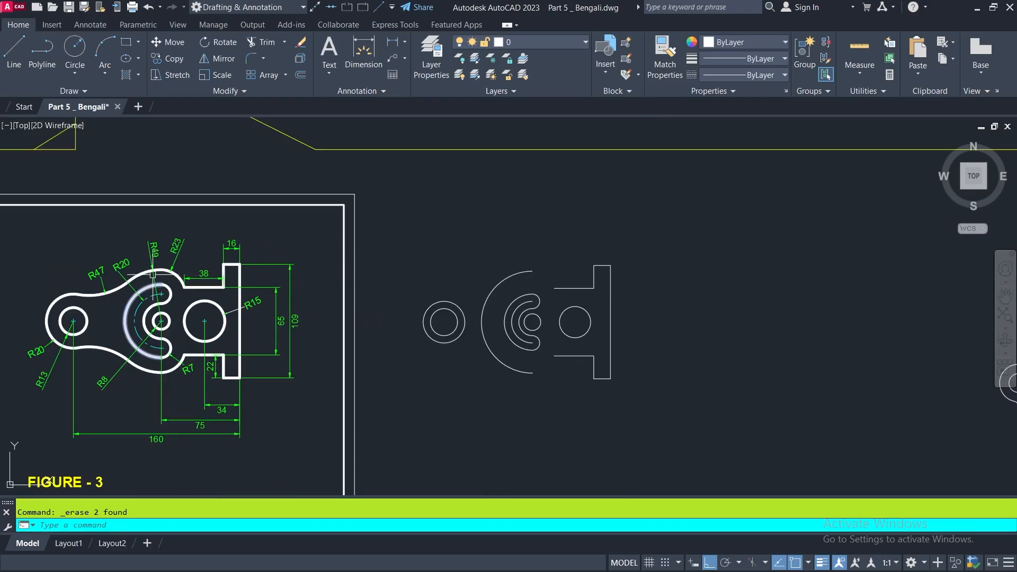
scroll(159, 275, up, 4)
scroll(189, 307, down, 2)
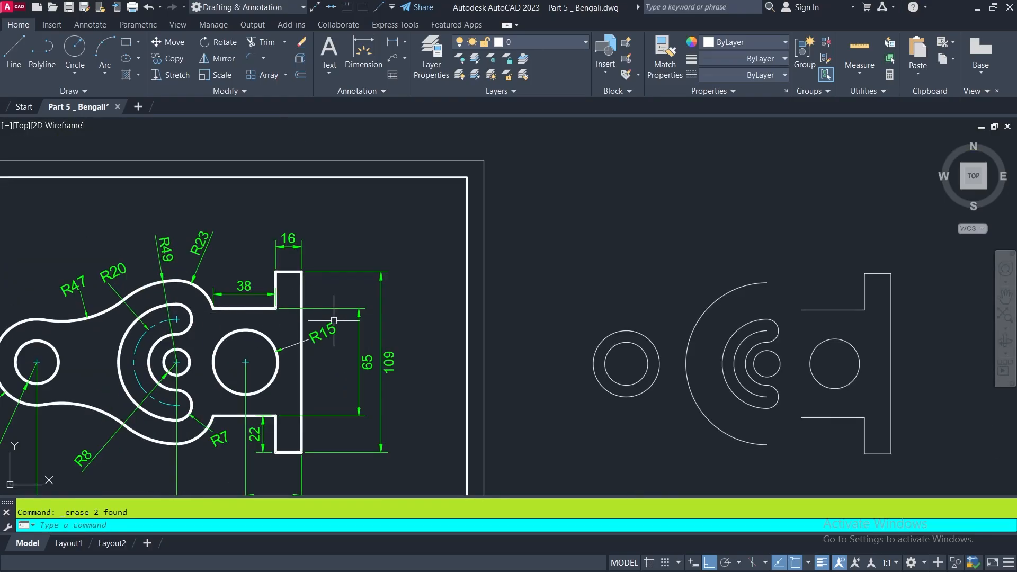
middle_drag(662, 321, 437, 303)
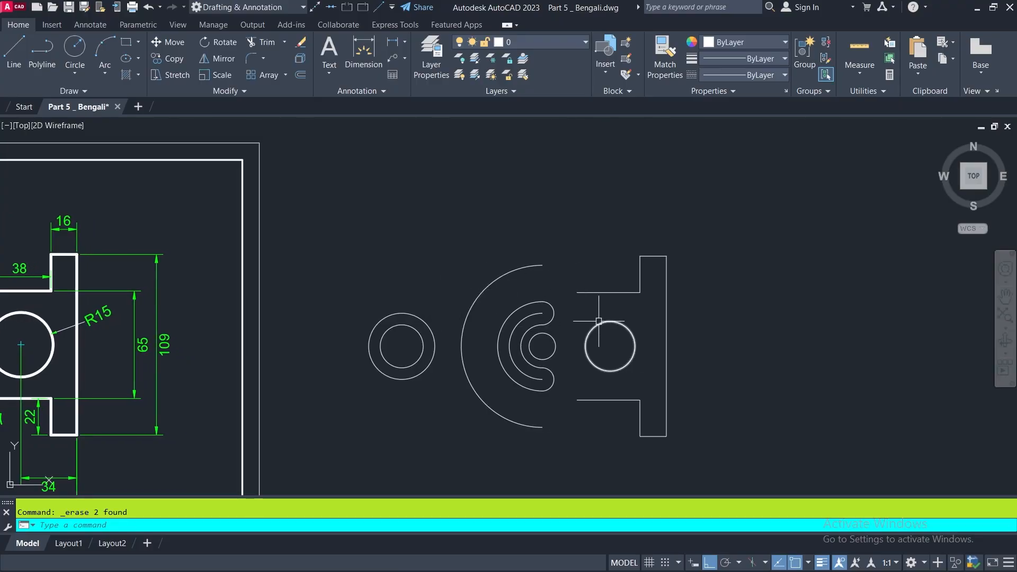
Step: Draw a radius 23 start-end-radius arc from the upper horizontal edge's free end to the R49 arc's upper end
click(105, 76)
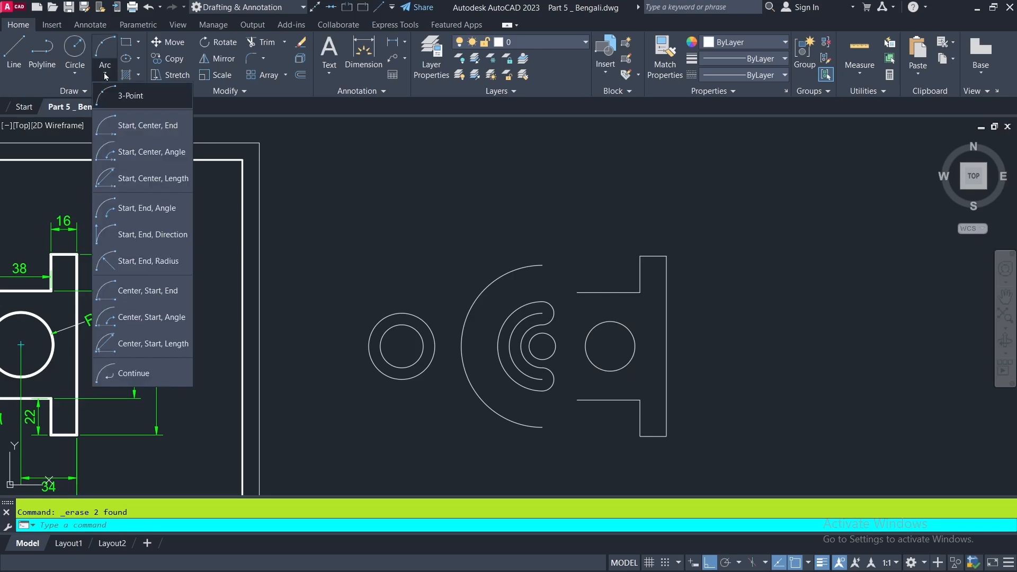
click(133, 262)
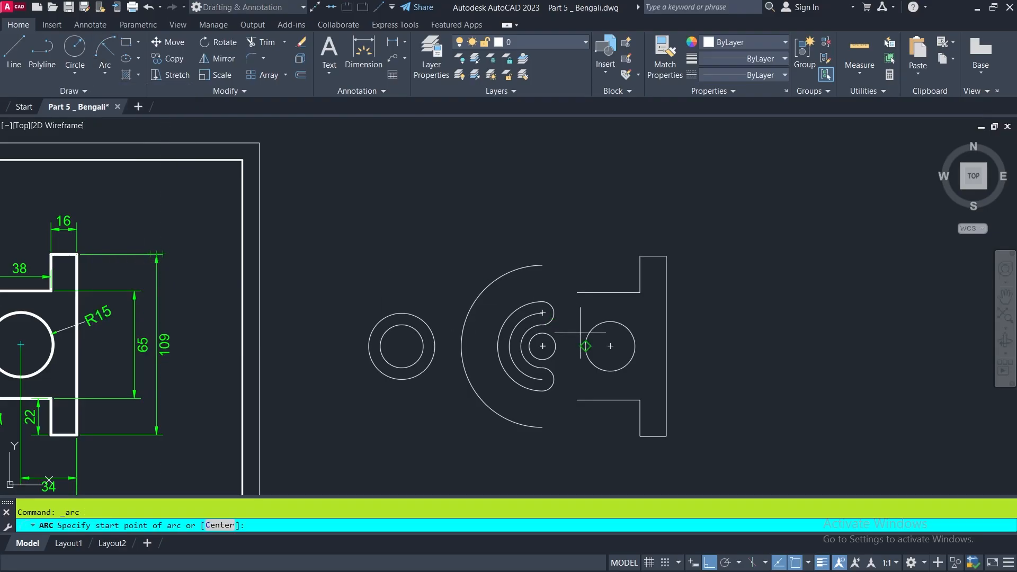
scroll(582, 308, up, 2)
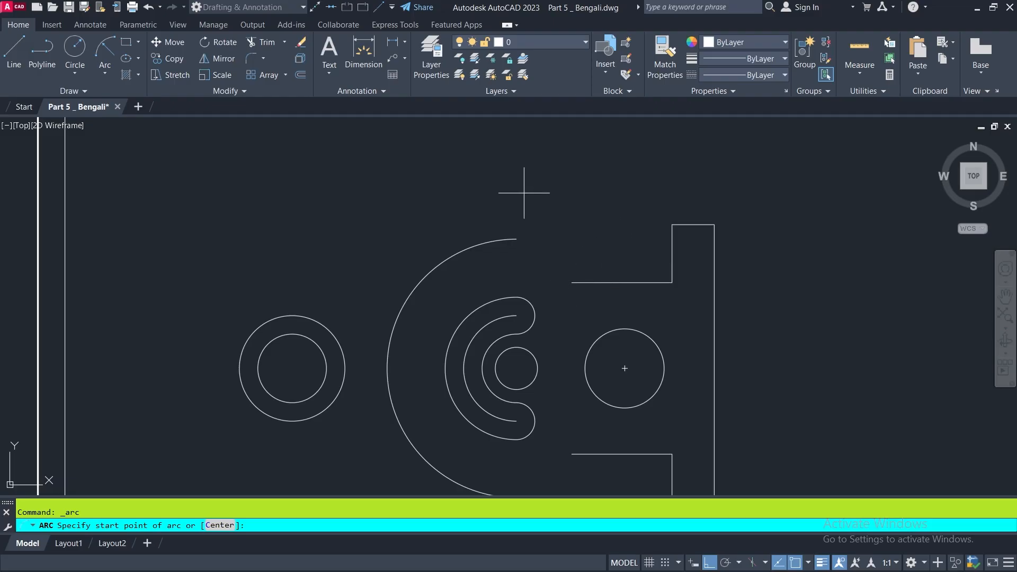
click(572, 282)
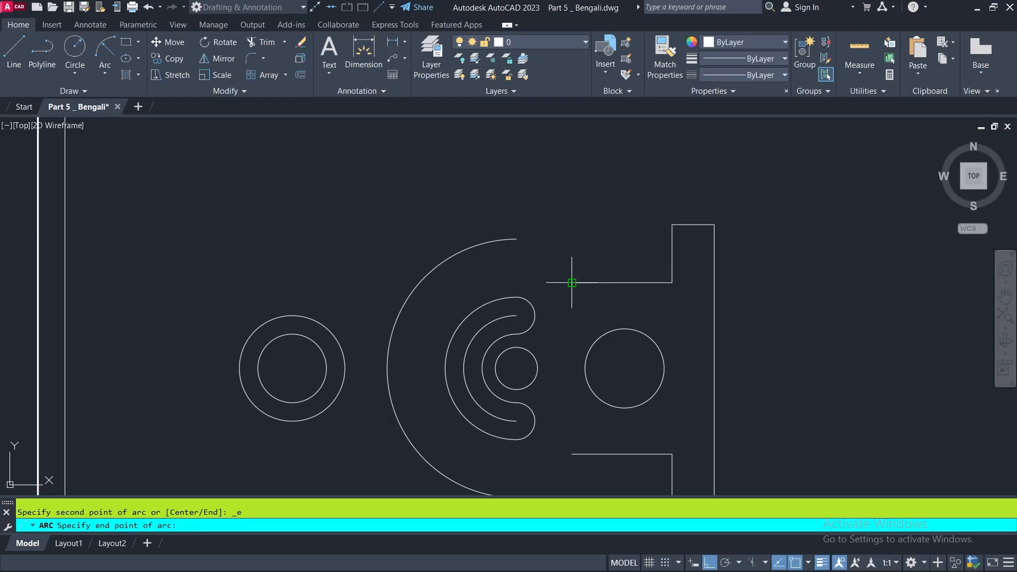
click(516, 239)
scroll(518, 239, down, 5)
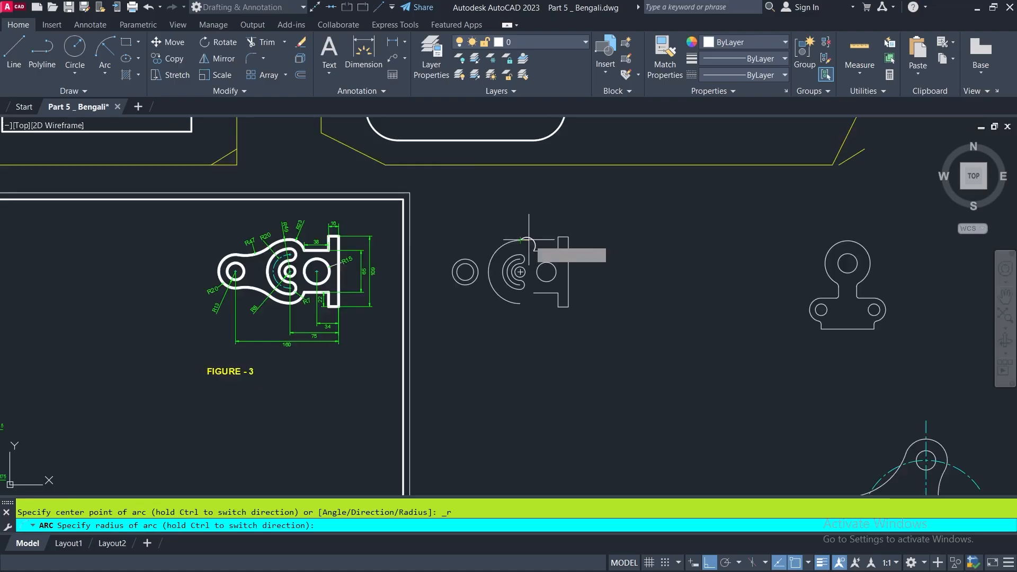
scroll(433, 239, up, 3)
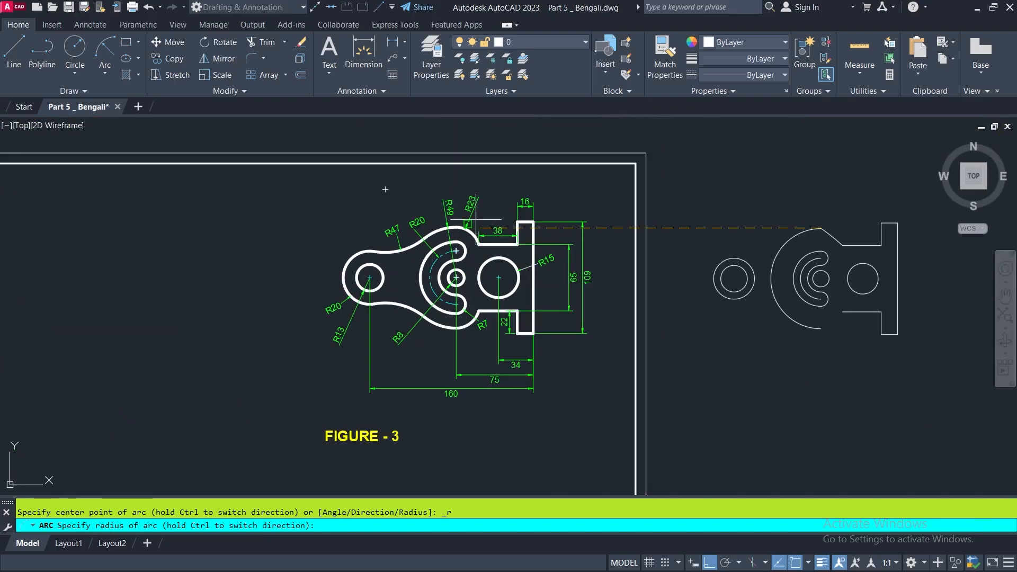
scroll(486, 201, up, 5)
scroll(484, 200, down, 5)
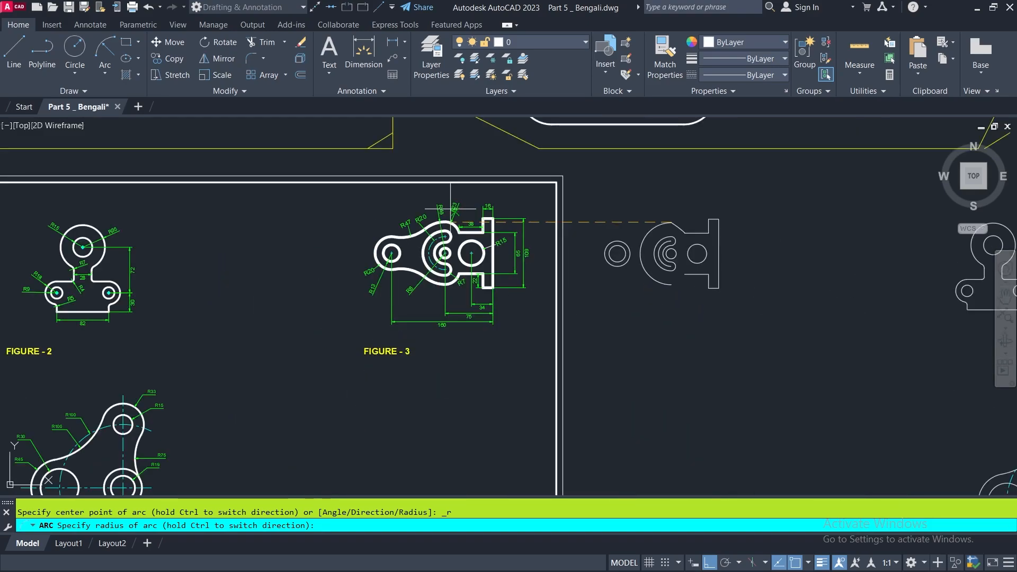
scroll(688, 199, up, 4)
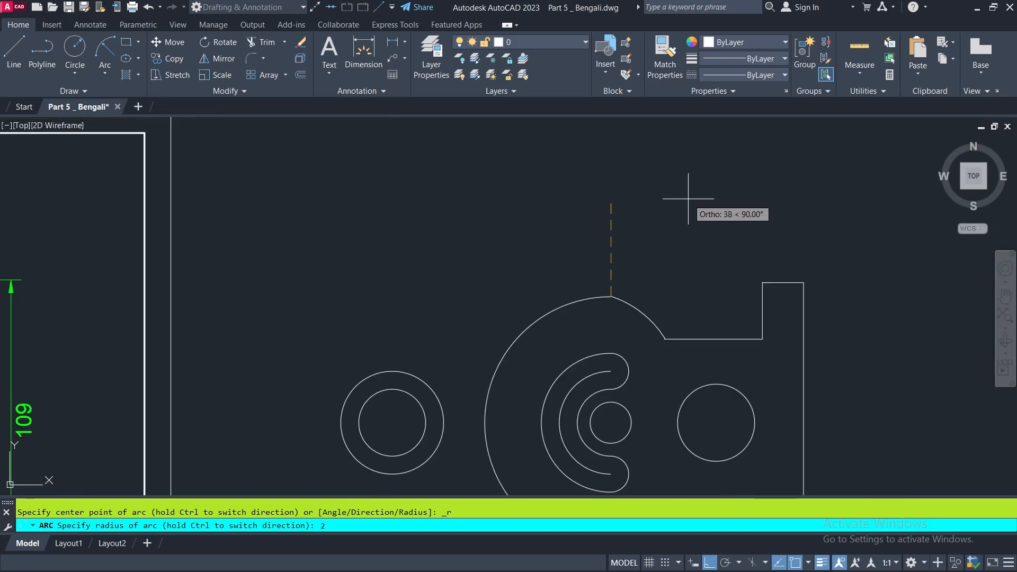
key(Return)
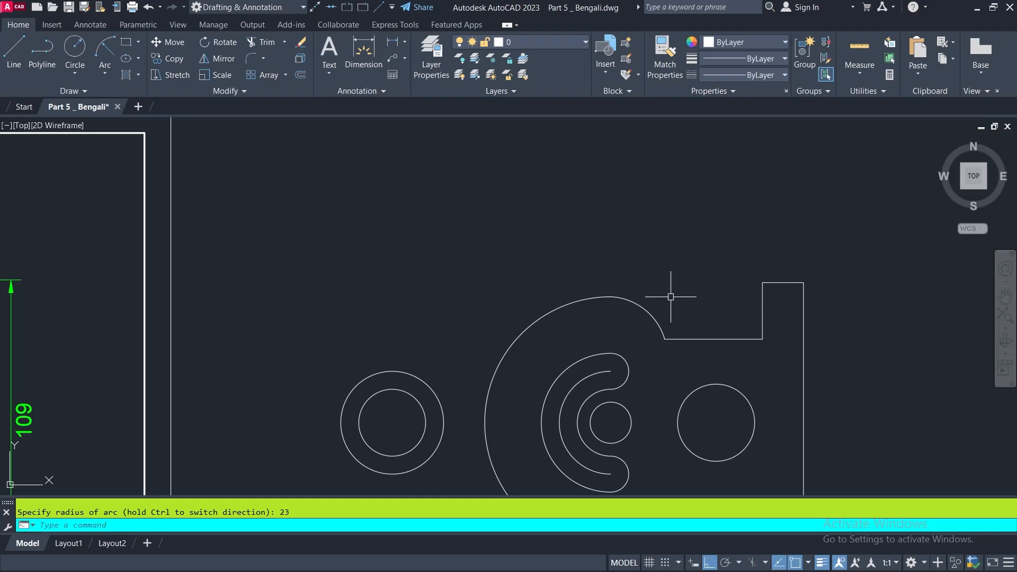
Step: Draw a radius 23 start-end-radius arc from the R49 arc's lower end to the lower horizontal edge's free end
middle_drag(669, 290, 570, 165)
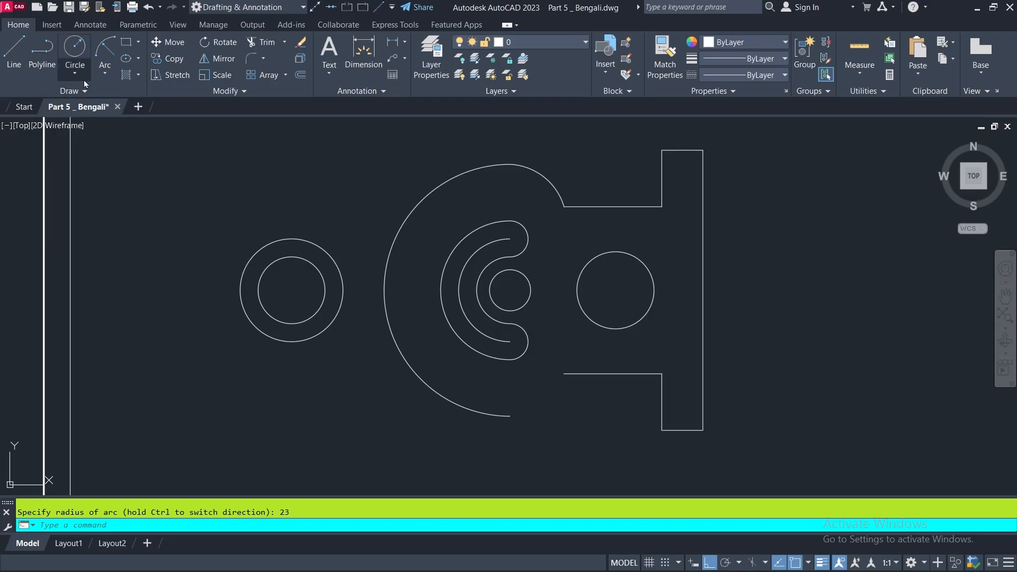
click(105, 51)
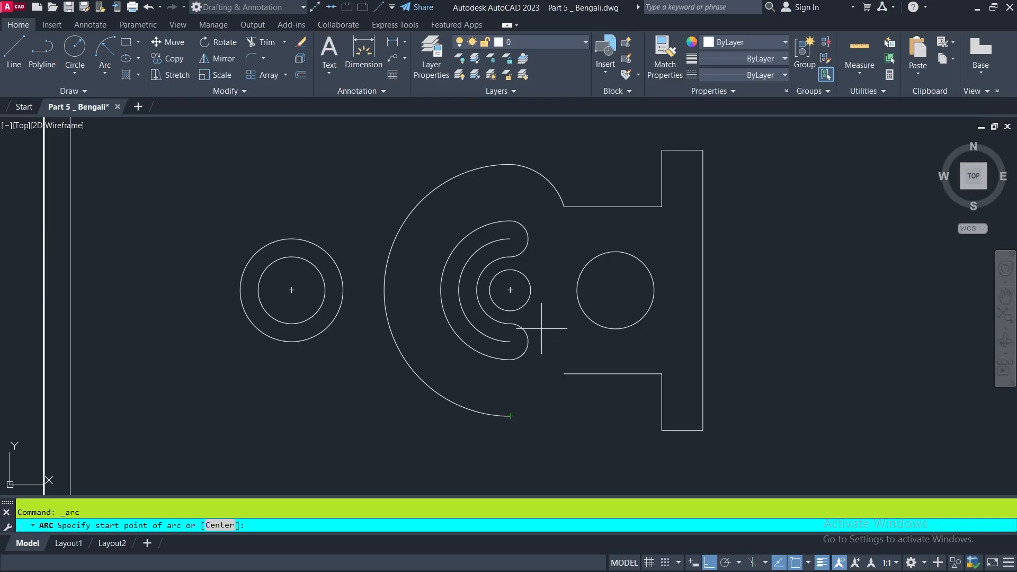
click(510, 416)
click(564, 373)
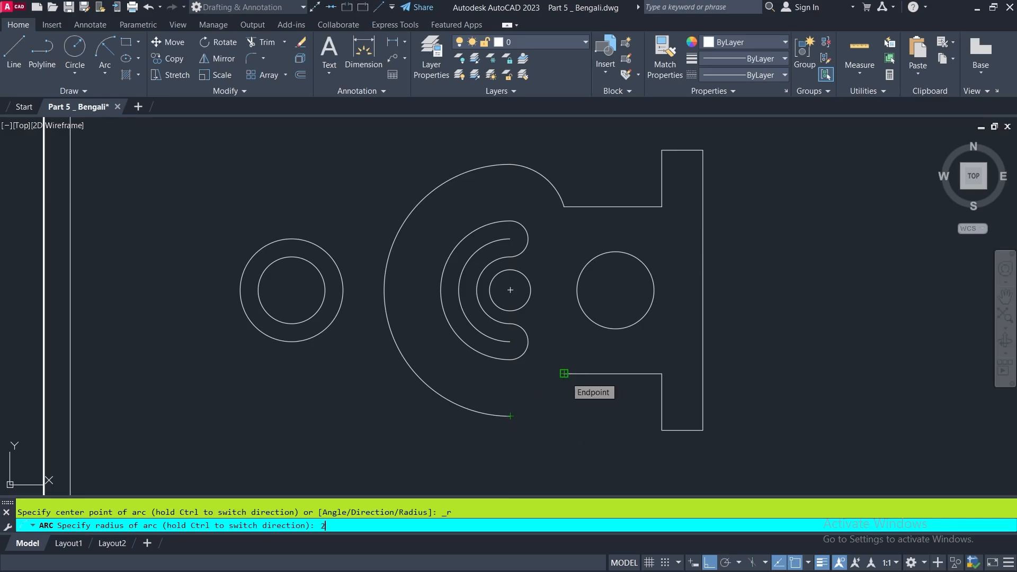
text(23)
key(Return)
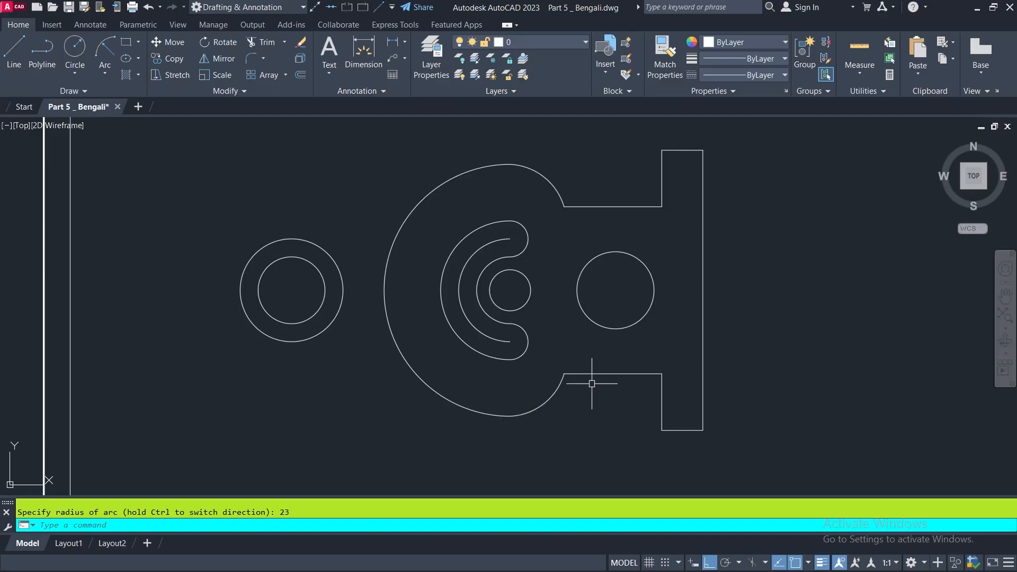
Step: Try the lower radius 23 arc with its start and end points swapped, and erase that arc
click(105, 50)
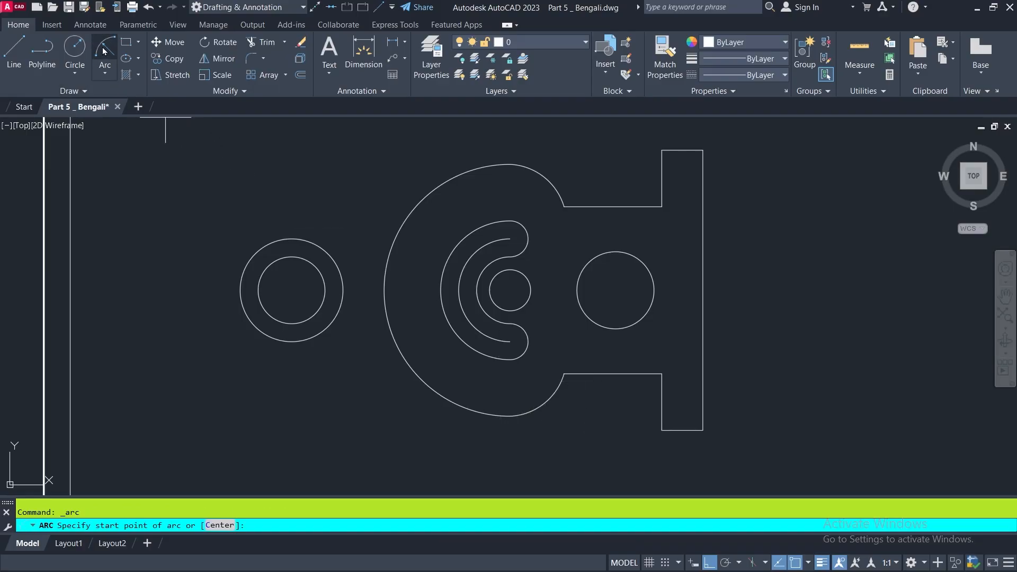
click(564, 374)
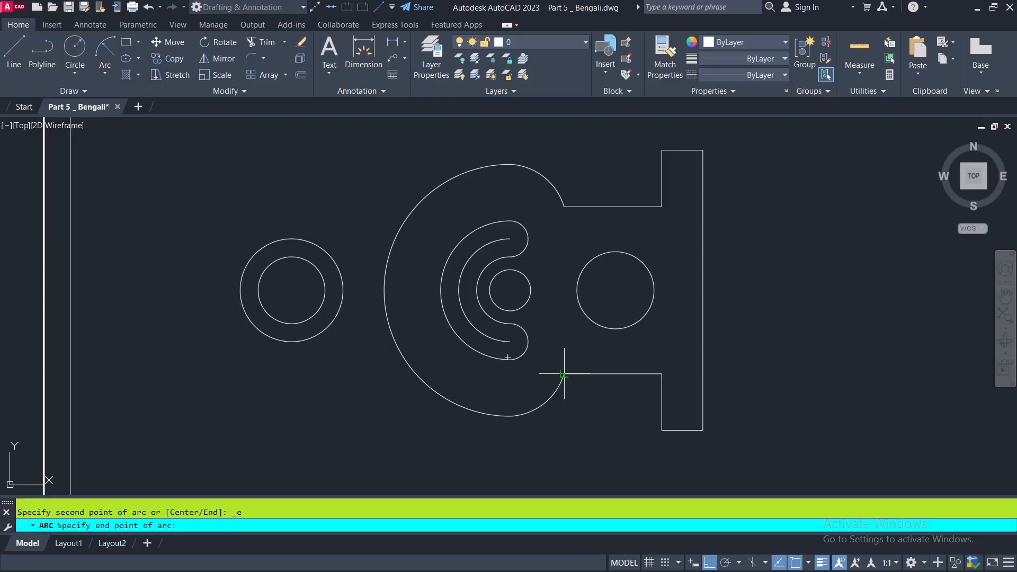
click(510, 416)
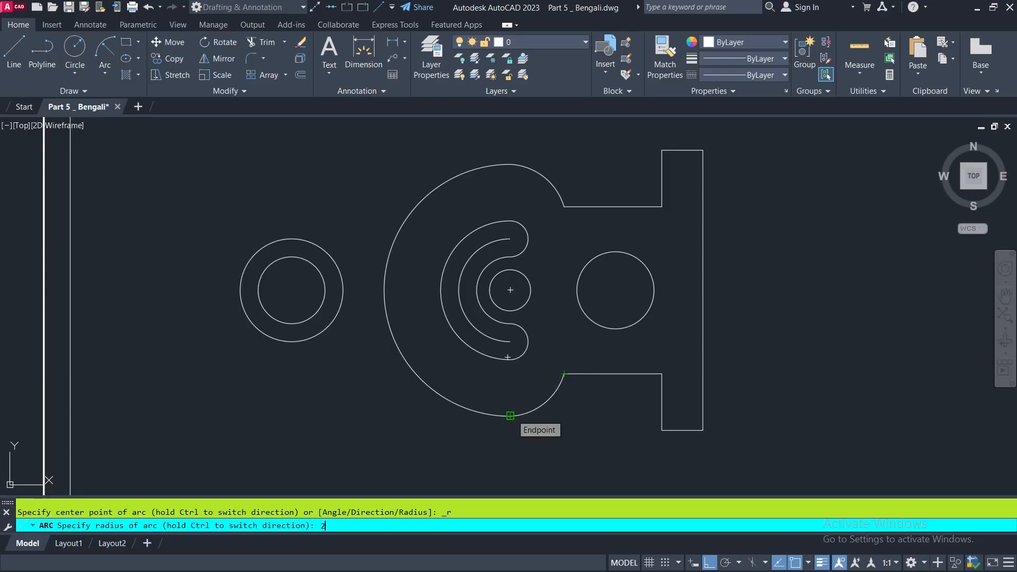
text(23)
key(Return)
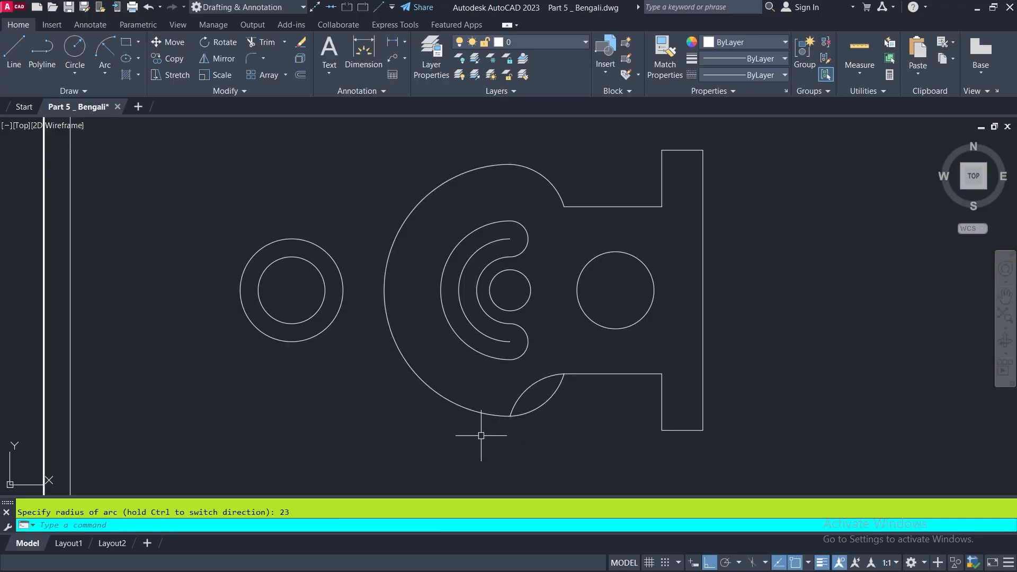
click(525, 394)
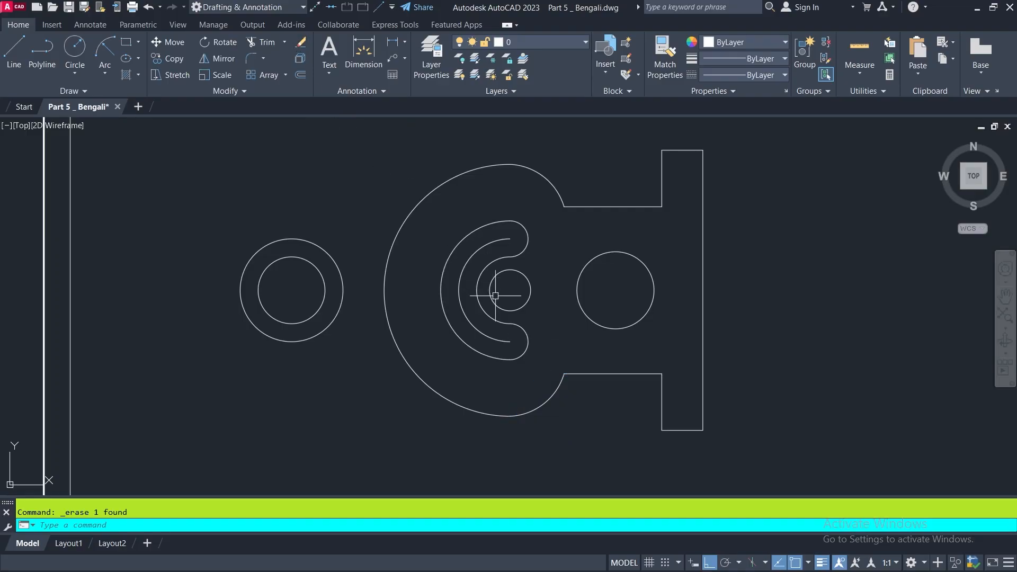
Step: Fillet the upper side of the separate outer circle to the R49 arc with radius 47, using the Multiple option
middle_drag(476, 300, 543, 349)
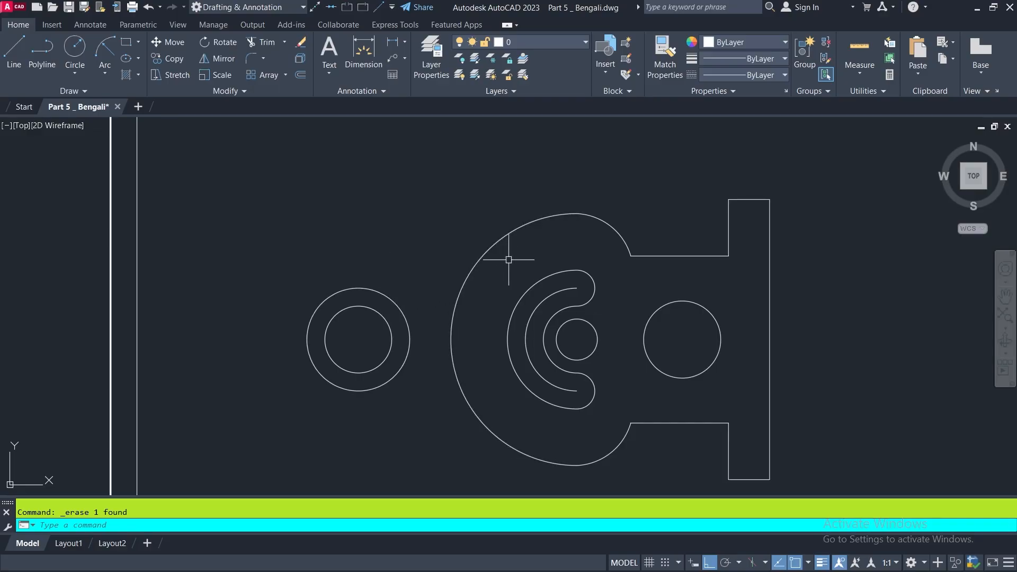
scroll(516, 272, down, 3)
scroll(199, 253, up, 4)
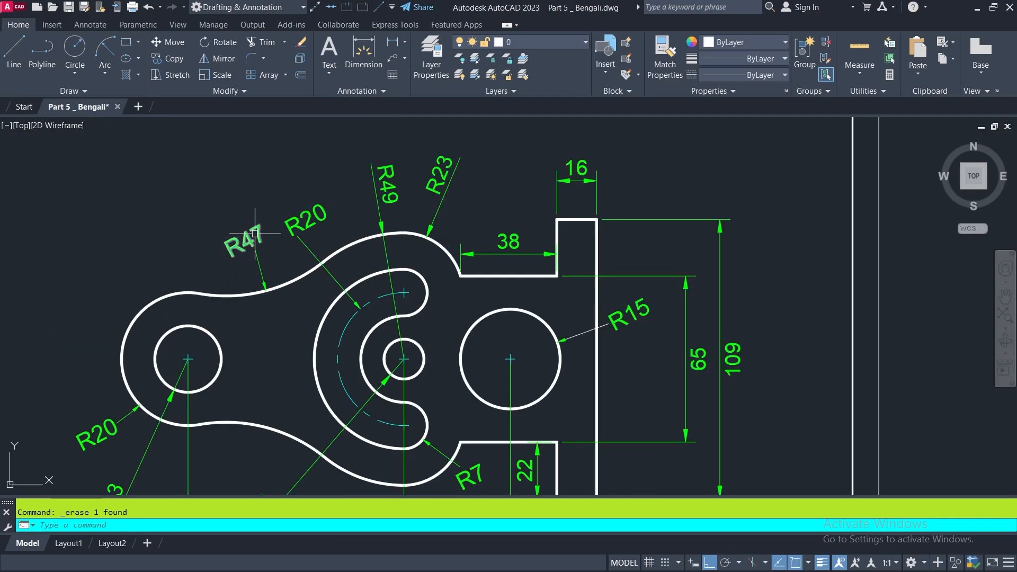
middle_drag(302, 360, 279, 284)
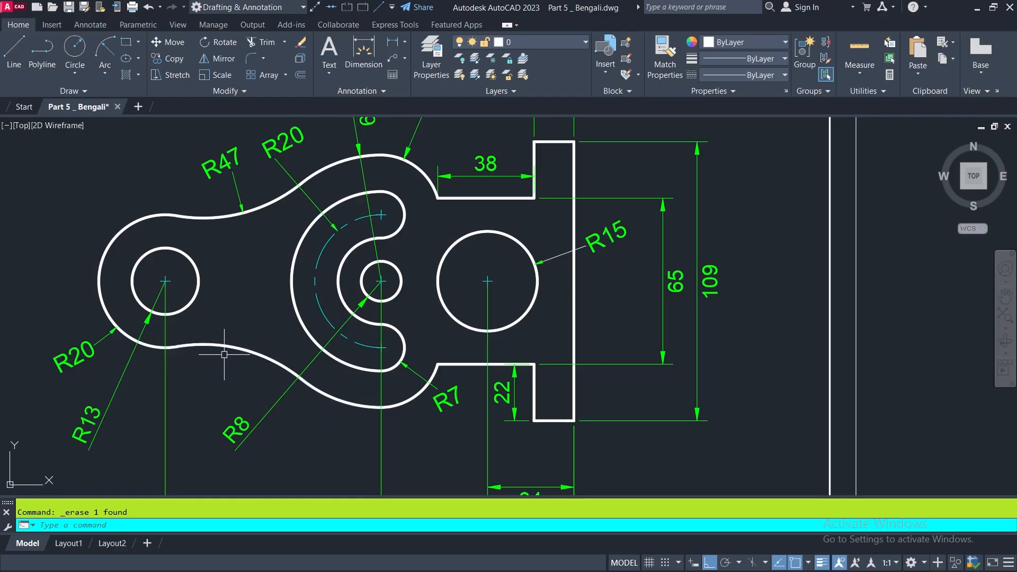
scroll(222, 355, down, 2)
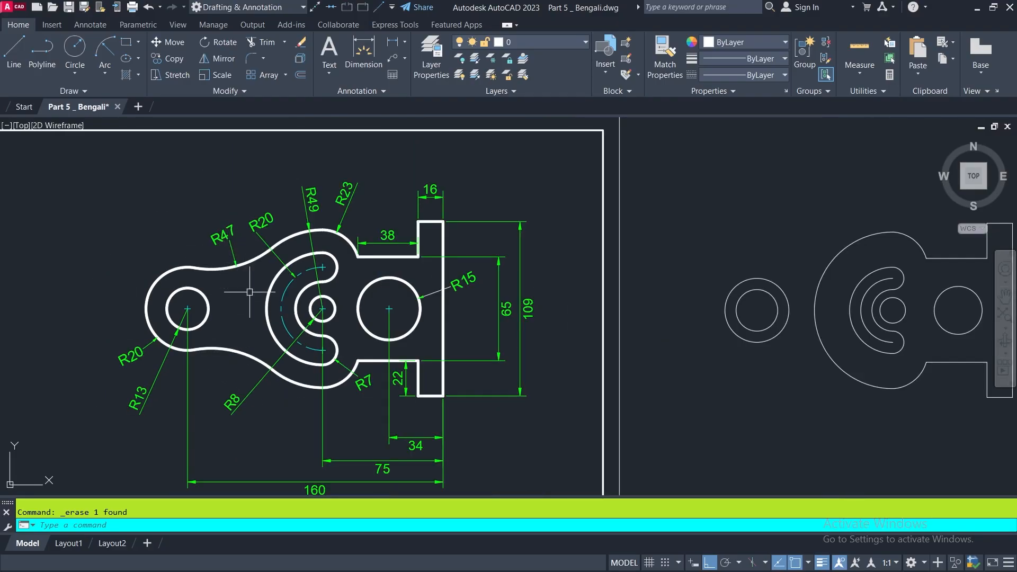
middle_drag(761, 338, 431, 344)
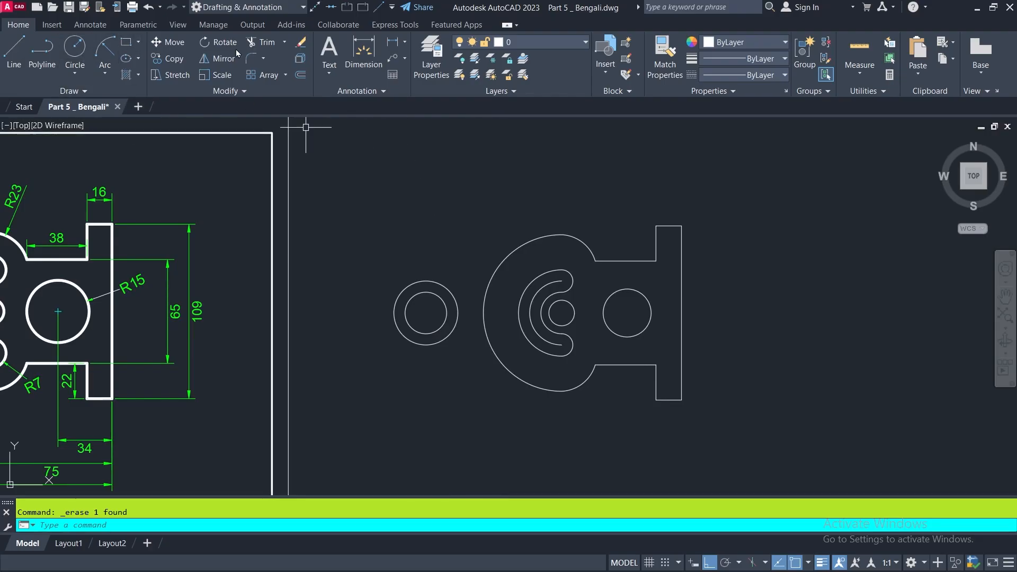
click(251, 59)
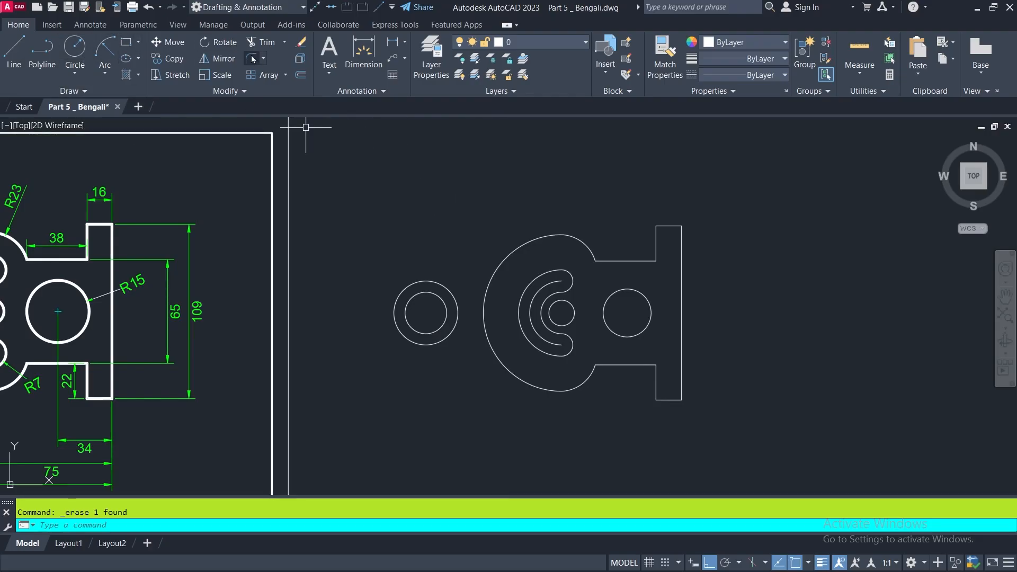
right_click(491, 161)
click(532, 239)
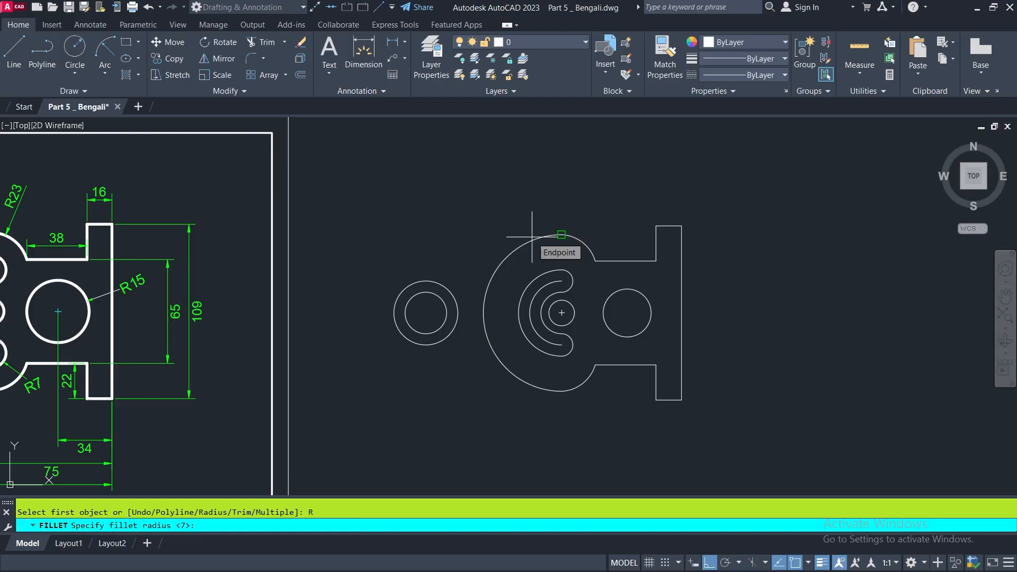
key(Return)
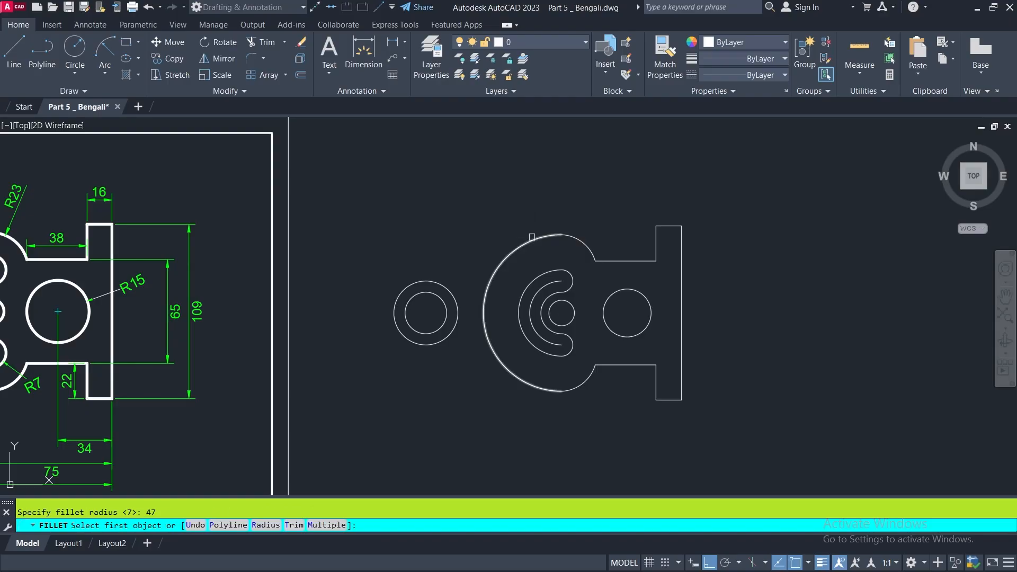
right_click(449, 164)
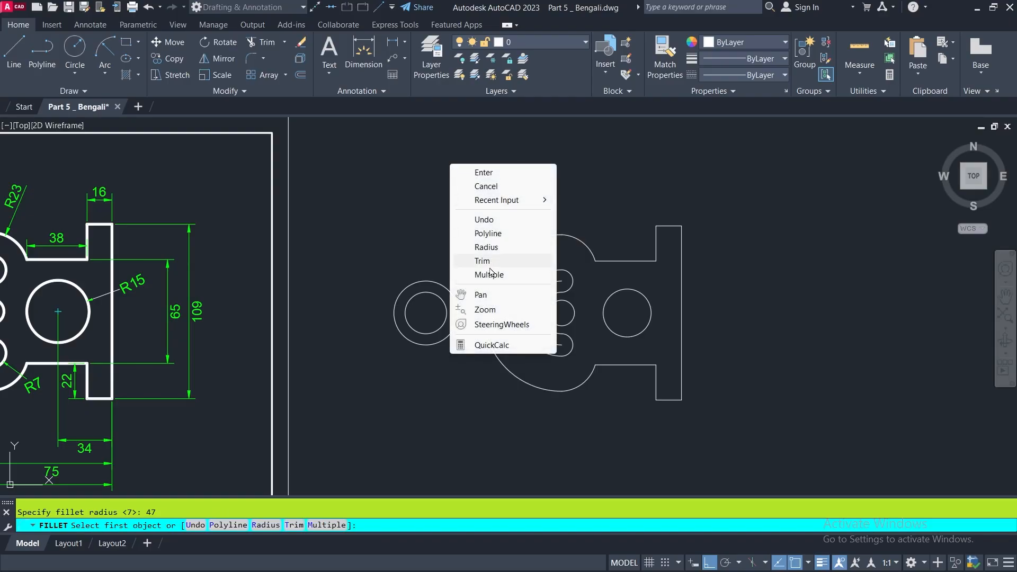
click(487, 278)
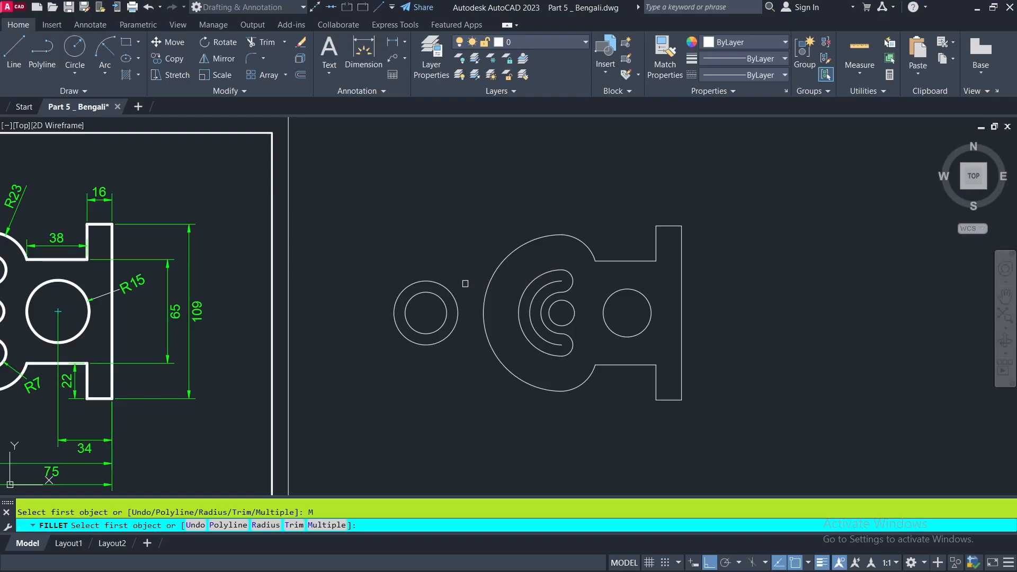
click(436, 282)
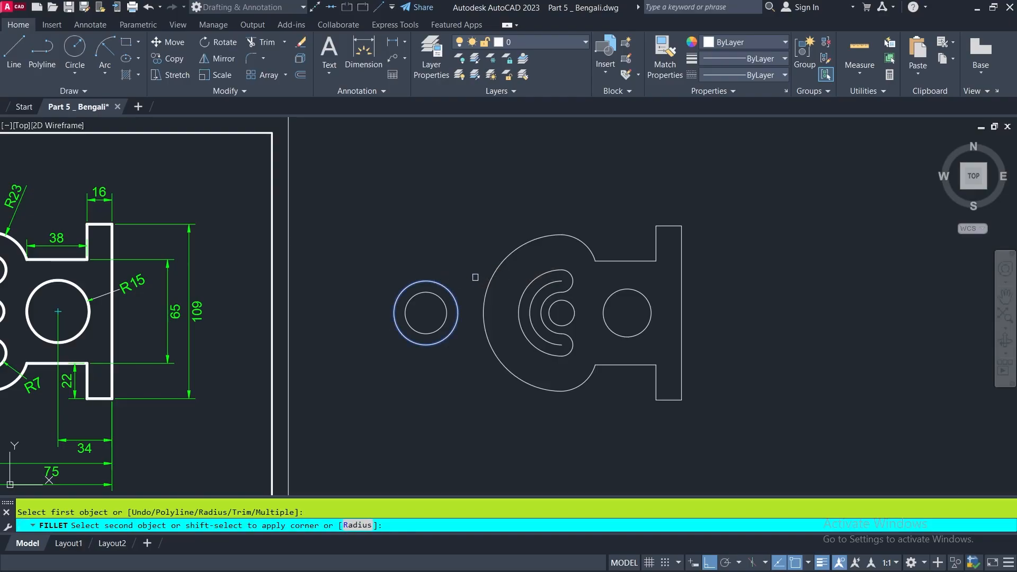
click(497, 259)
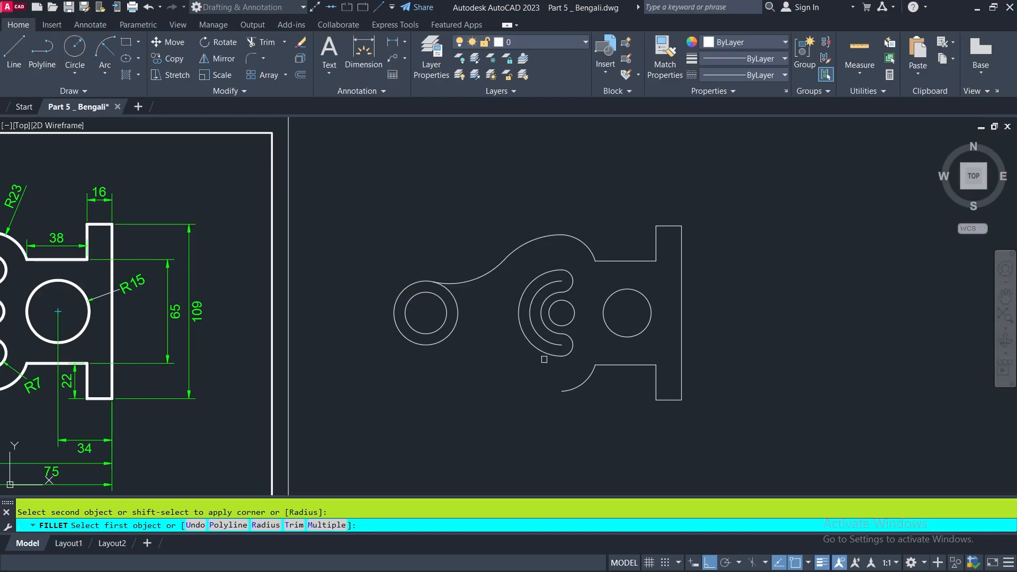
key(Escape)
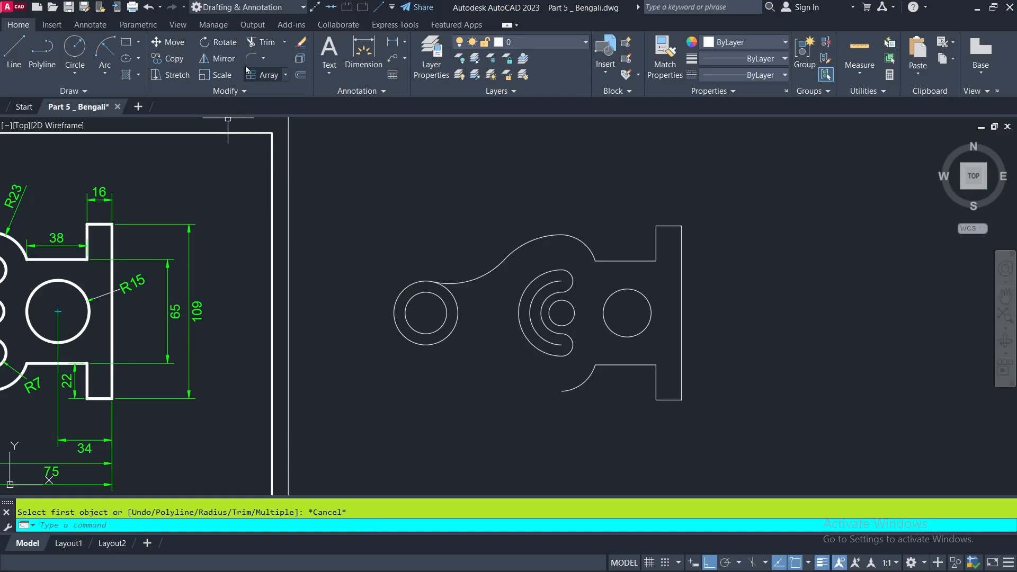
Step: Mirror the radius 47 fillet arc and the upper R49 arc about the horizontal centreline through the circle centres, keeping the source arcs
click(208, 61)
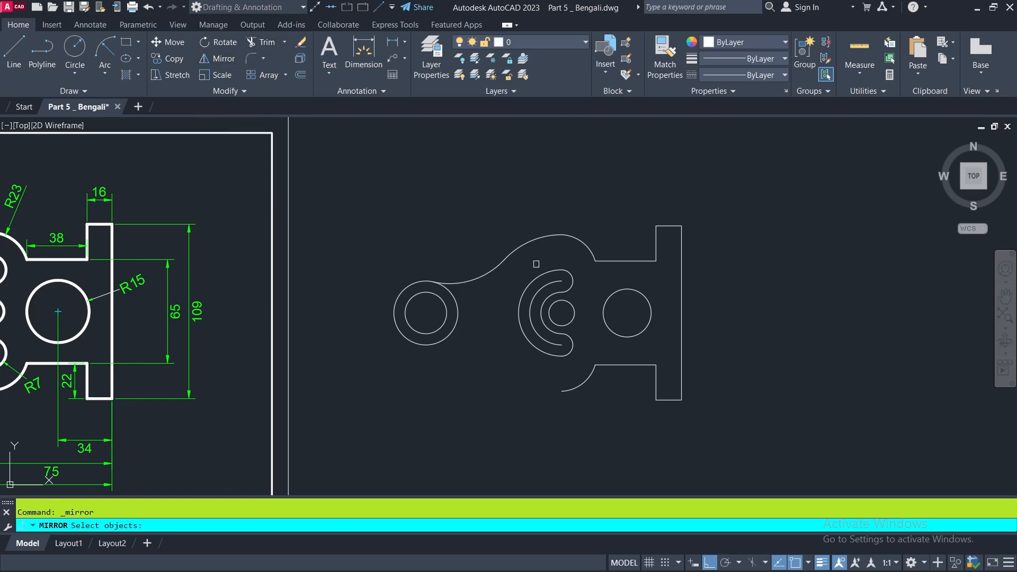
click(480, 278)
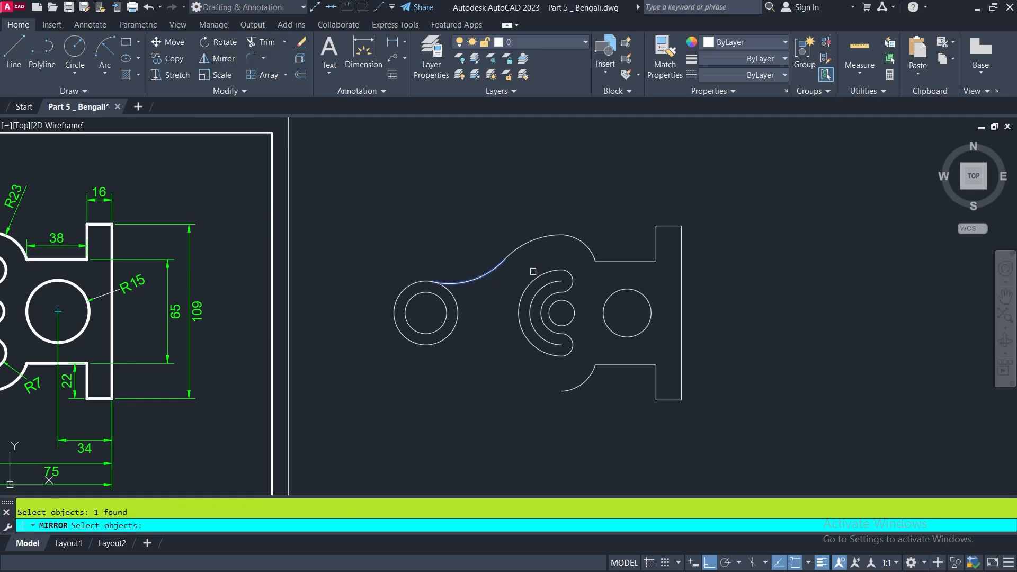
click(529, 251)
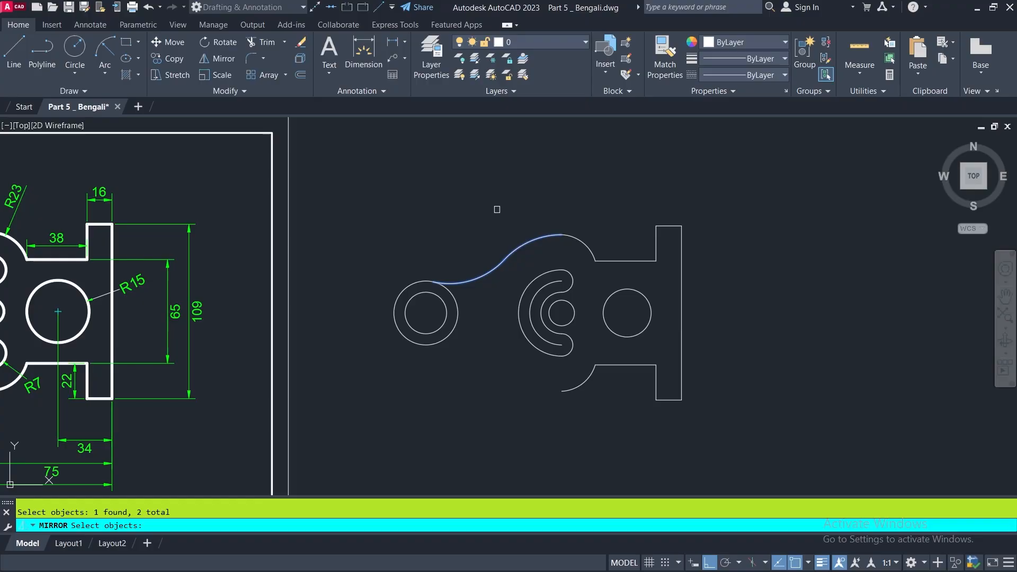
key(Return)
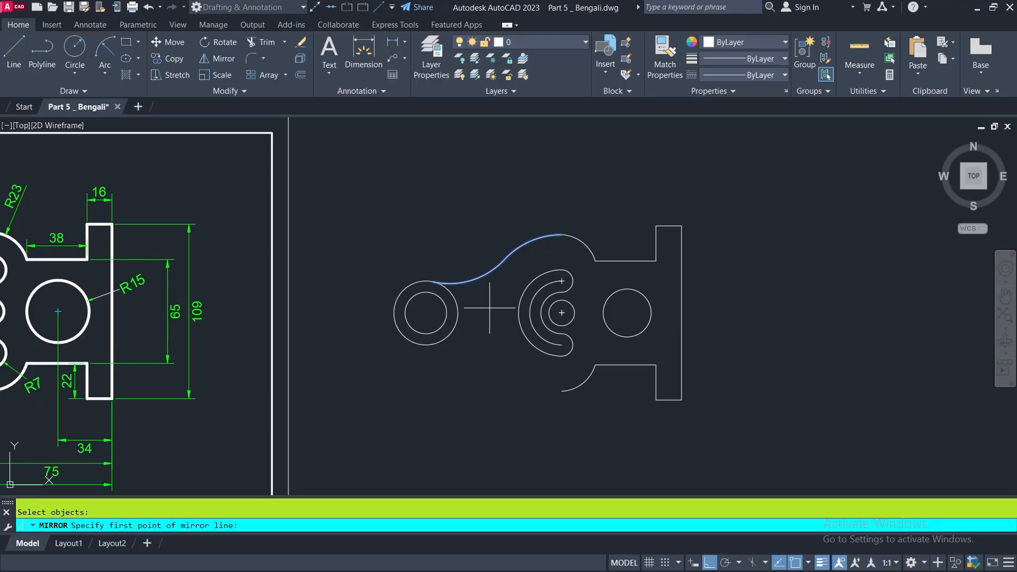
click(426, 313)
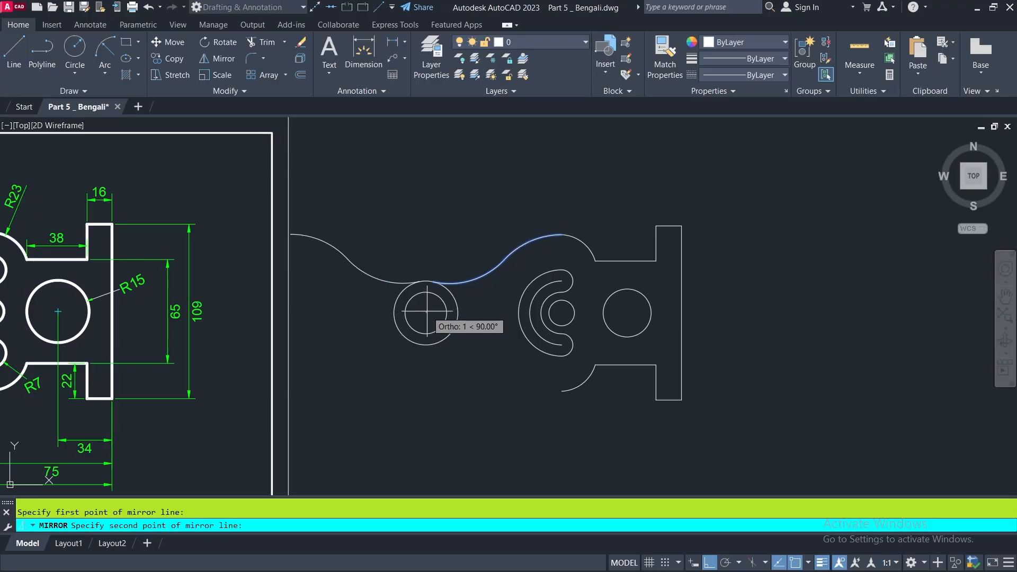
click(627, 312)
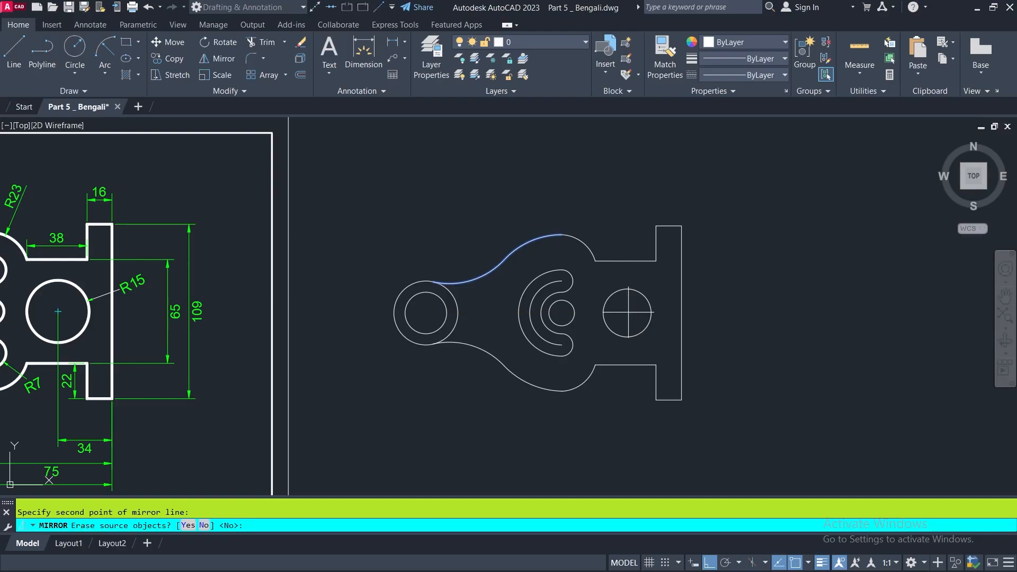
key(Return)
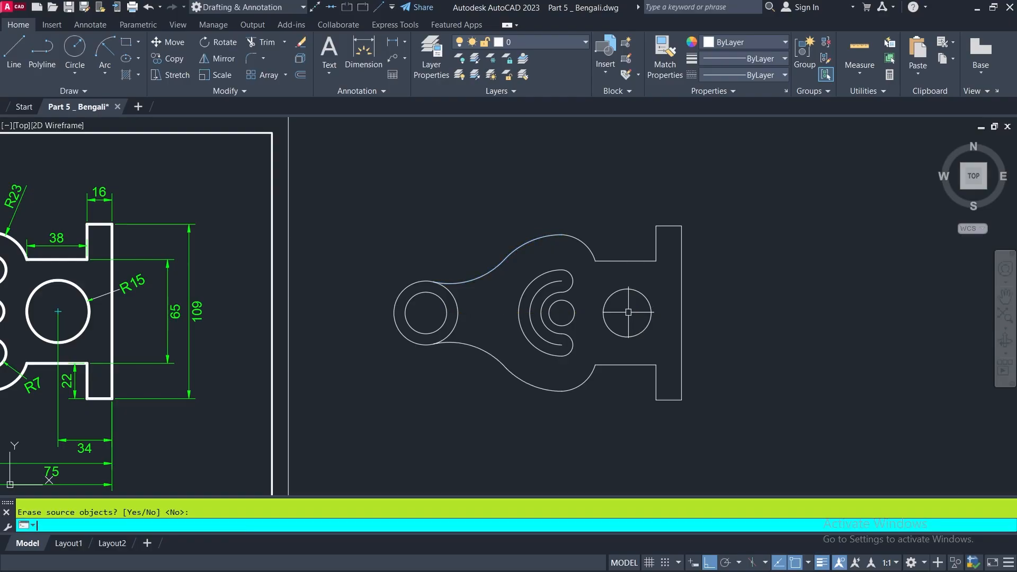
Step: Trim away the part of the separate outer circle that lies inside the profile between the two radius 47 arcs
scroll(628, 313, down, 4)
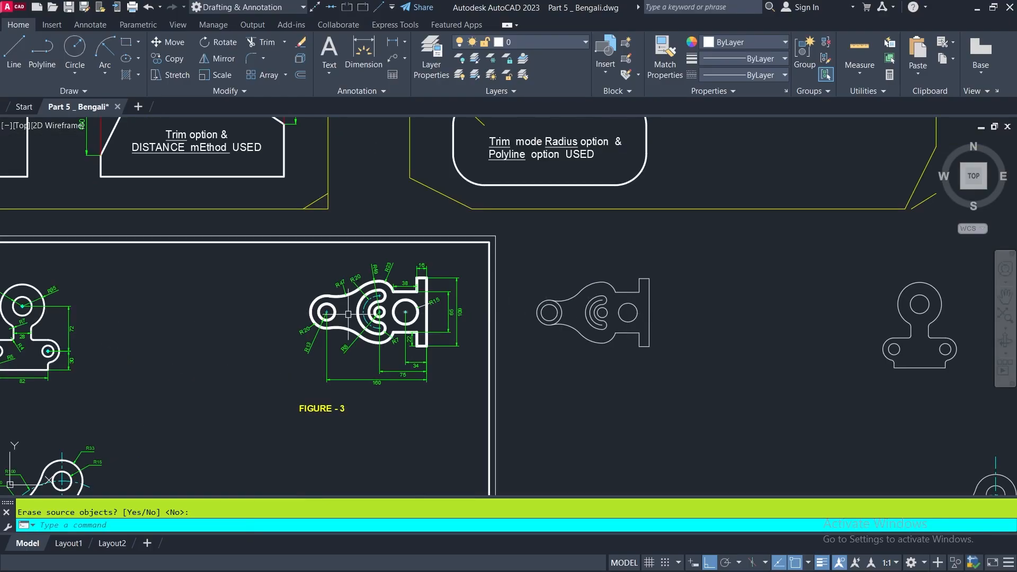
scroll(328, 284, up, 6)
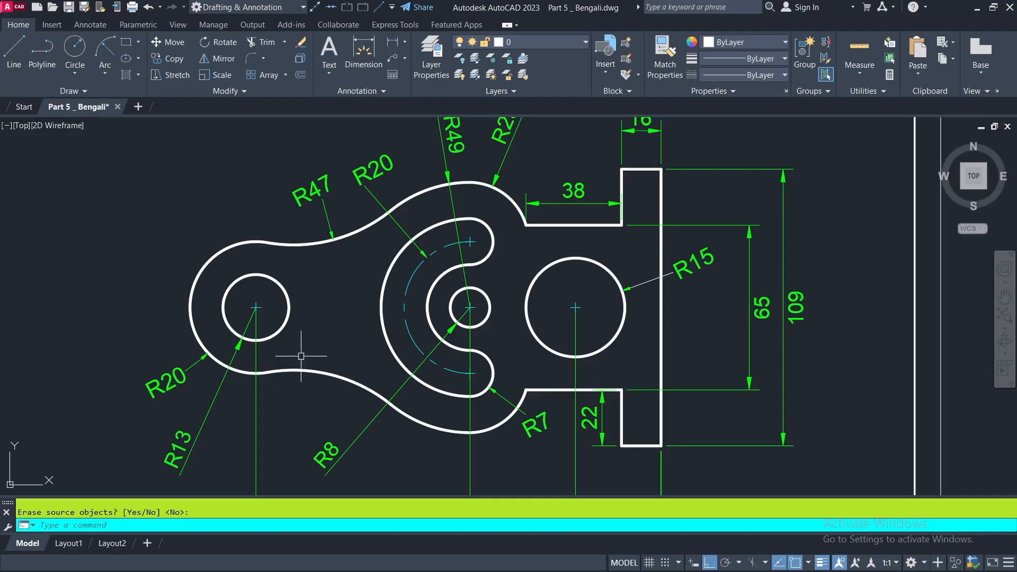
scroll(295, 352, down, 3)
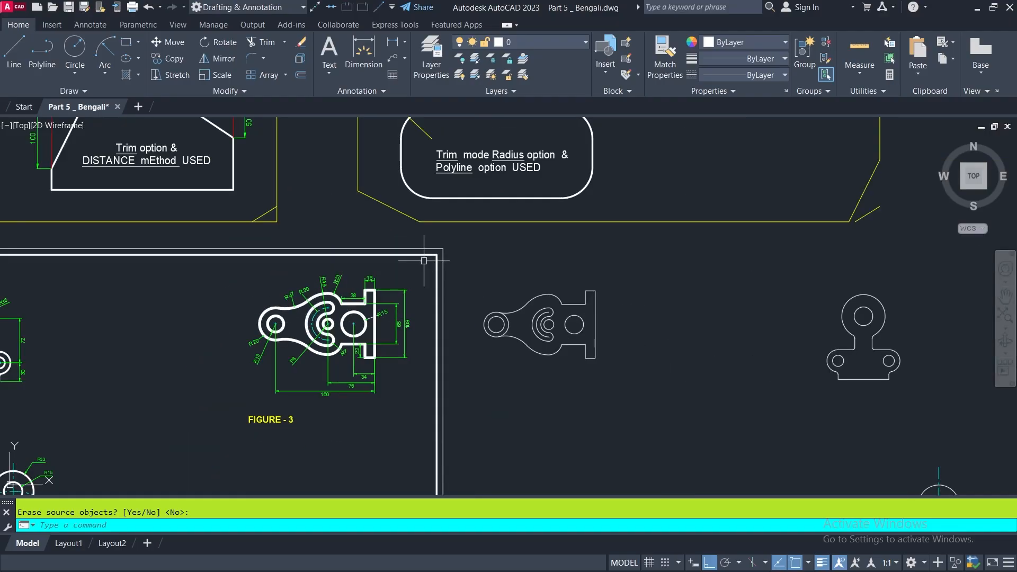
click(262, 42)
scroll(509, 326, up, 4)
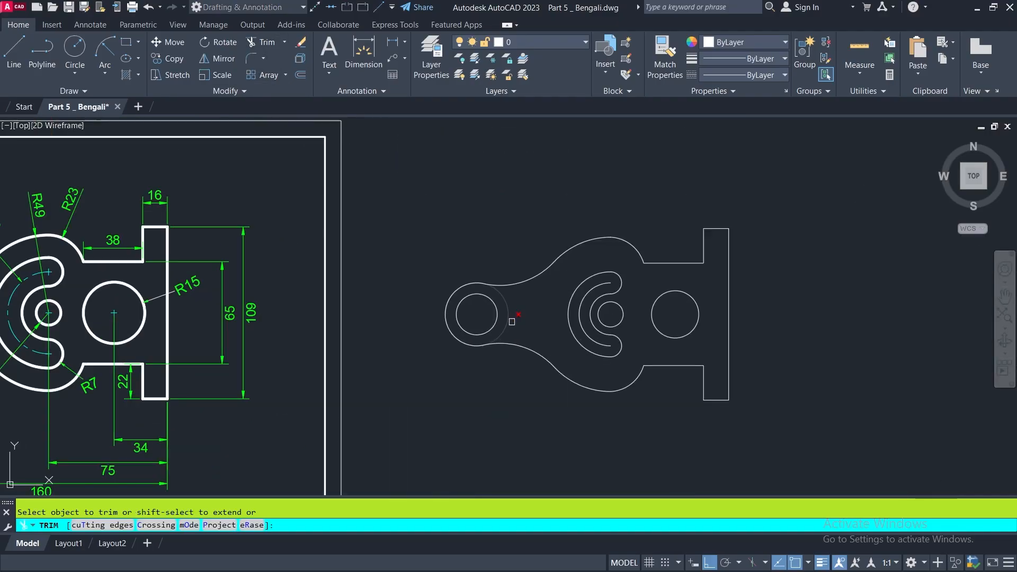
click(510, 318)
key(Return)
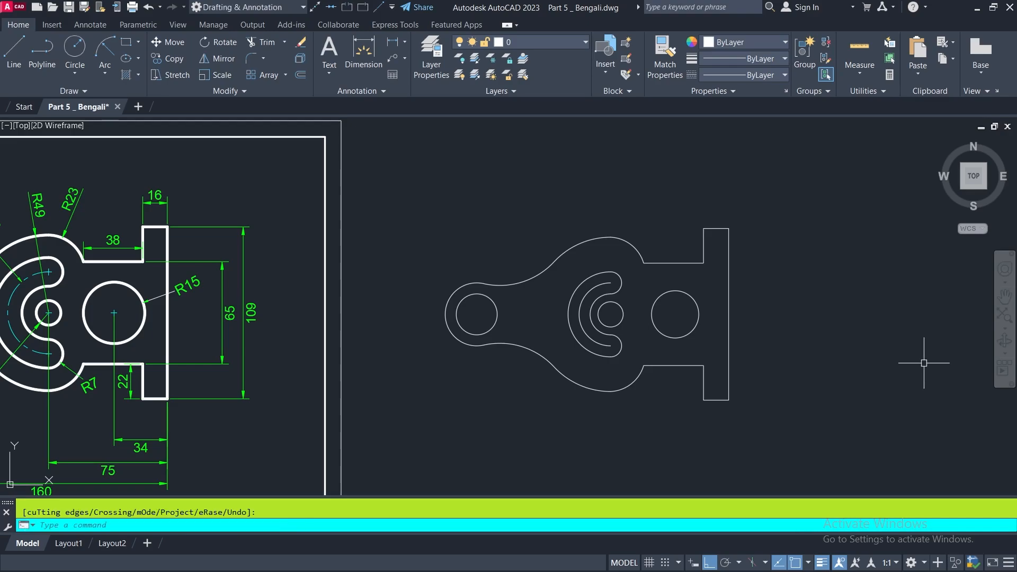
Step: Match the properties of the reference slot's dashed centre arc onto the middle arc of the redrawn slot
mouse_move(547, 429)
middle_down()
mouse_move(772, 413)
mouse_move(851, 422)
mouse_move(865, 409)
middle_up()
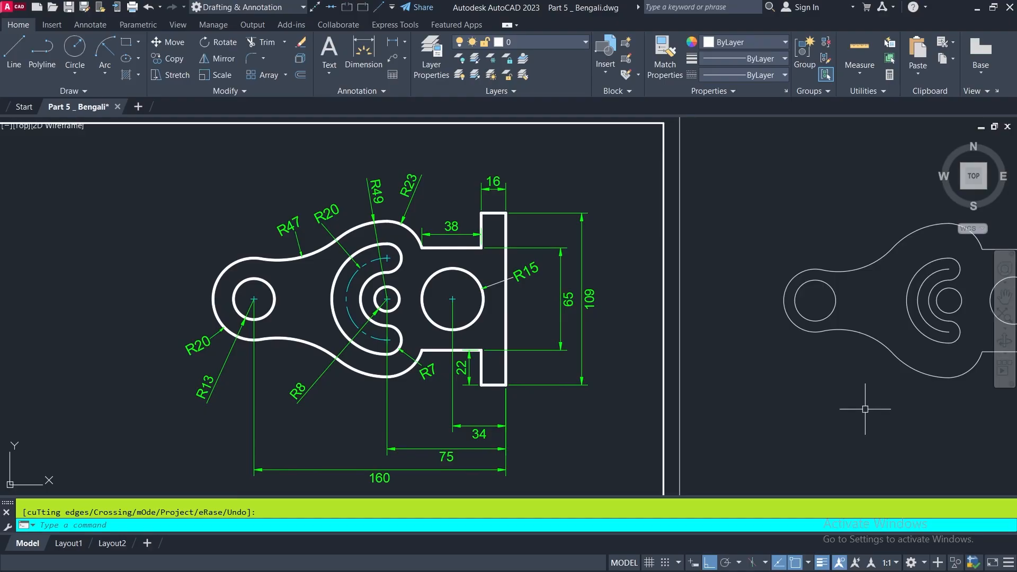
middle_drag(821, 400, 609, 391)
middle_drag(722, 409, 602, 421)
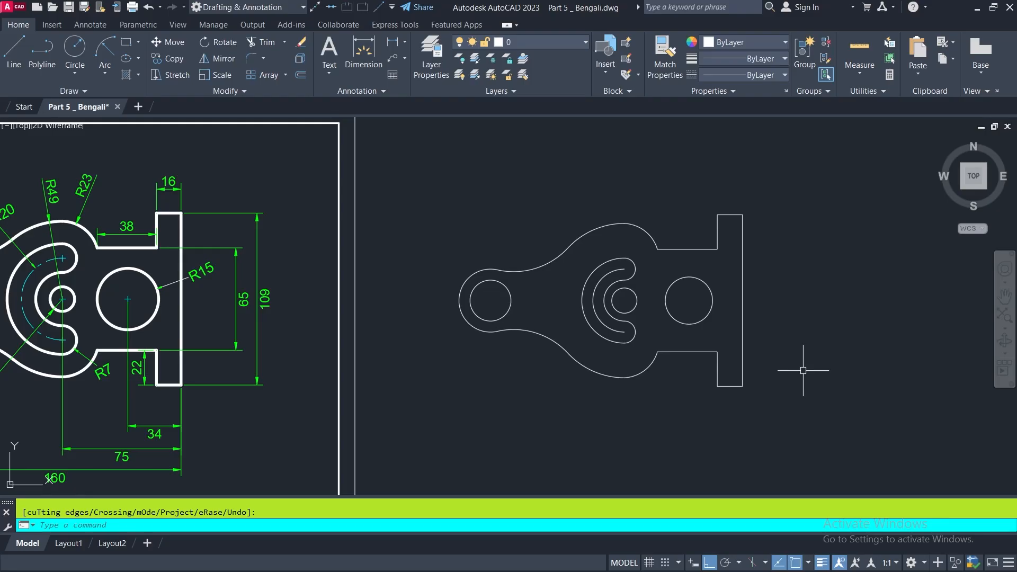
click(669, 53)
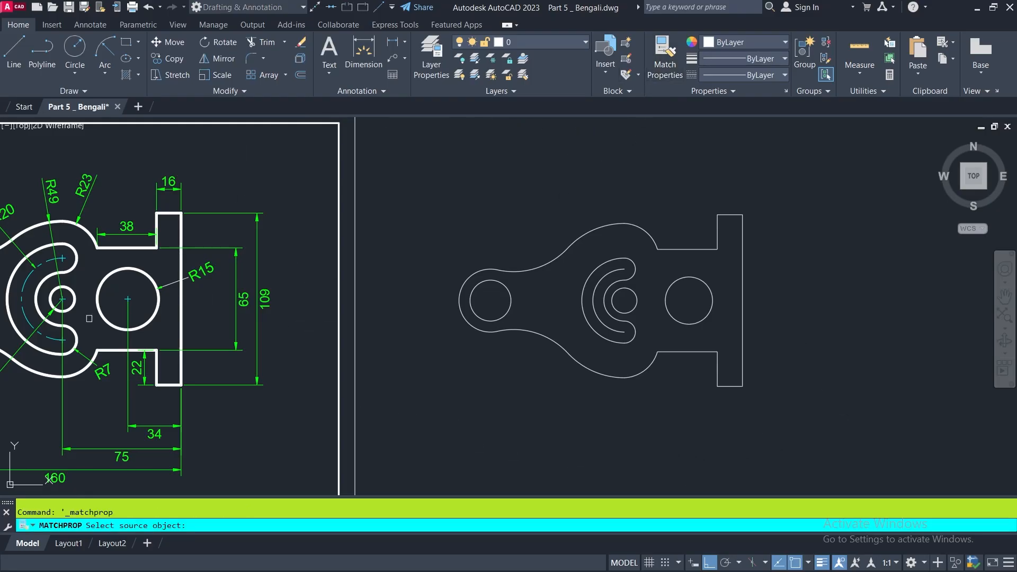
click(26, 287)
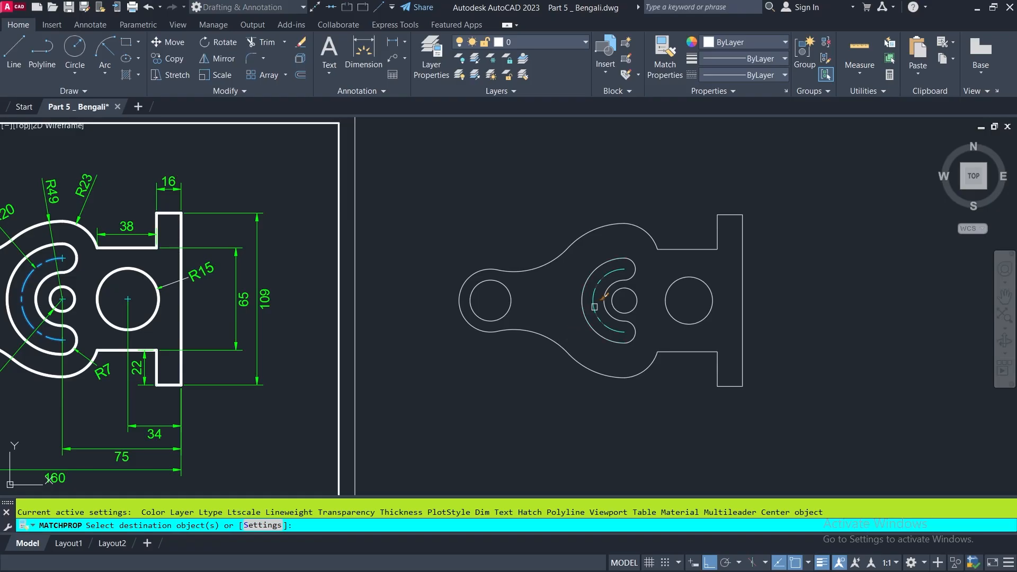
click(594, 307)
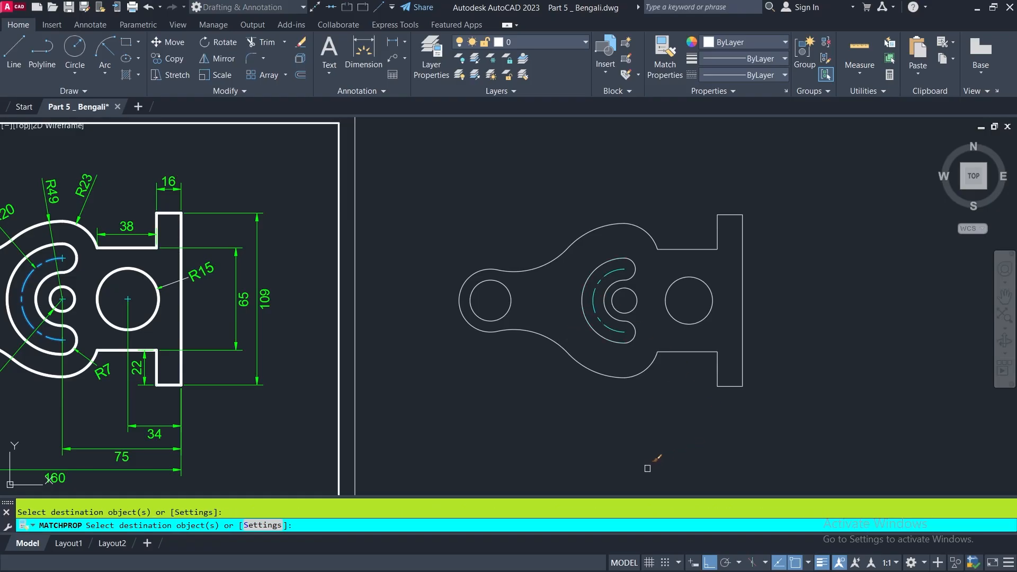
key(Return)
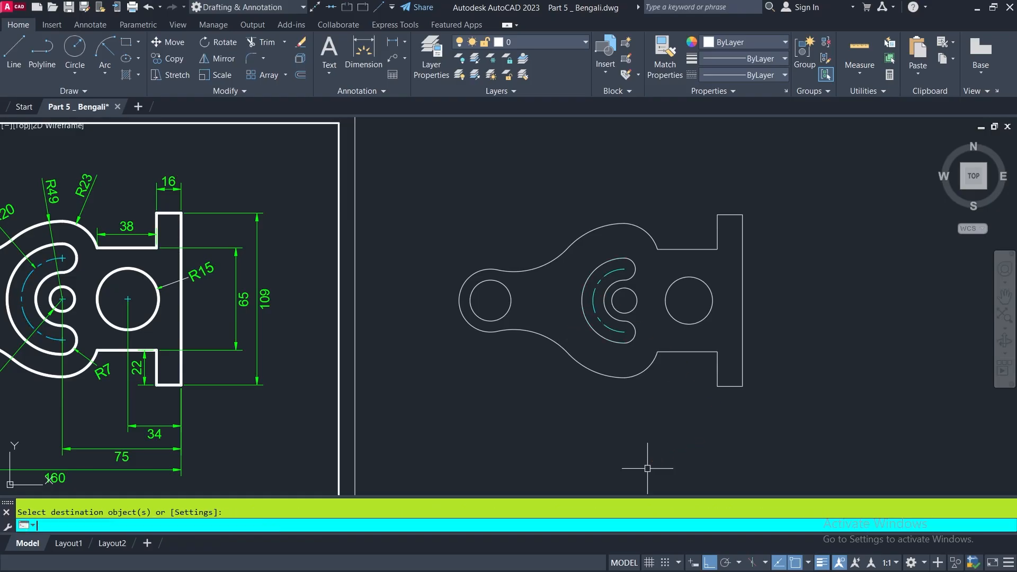
Step: Set the lineweight of the whole redrawn bracket profile, except the slot's centre arc, to 0.30 mm
middle_drag(197, 319, 384, 322)
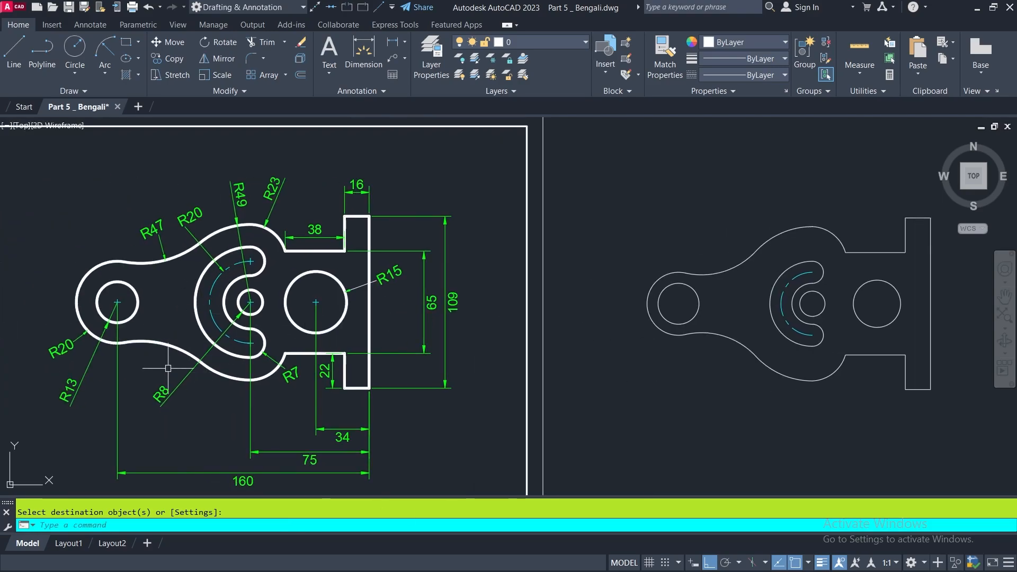
scroll(140, 360, down, 2)
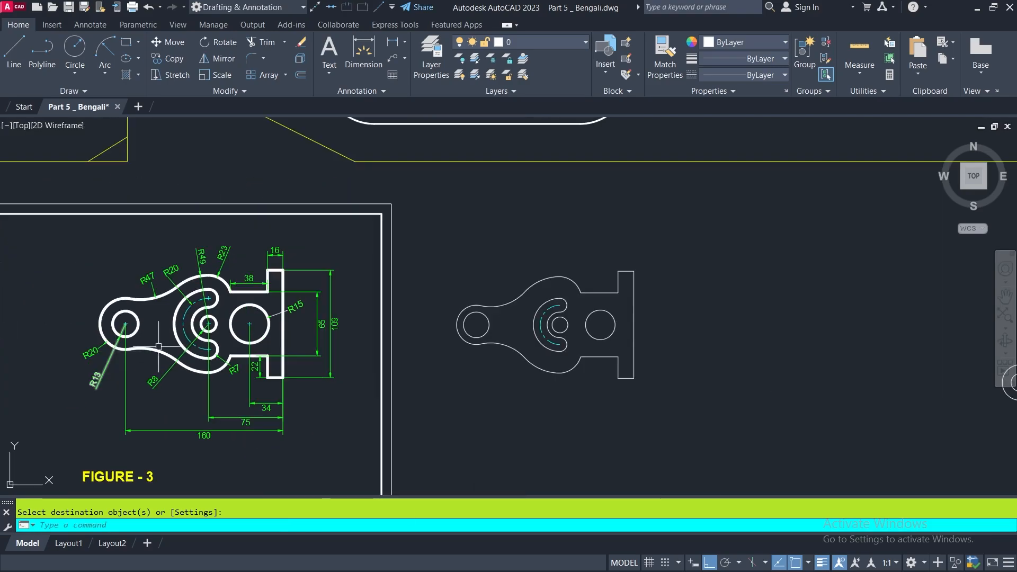
click(672, 243)
click(433, 407)
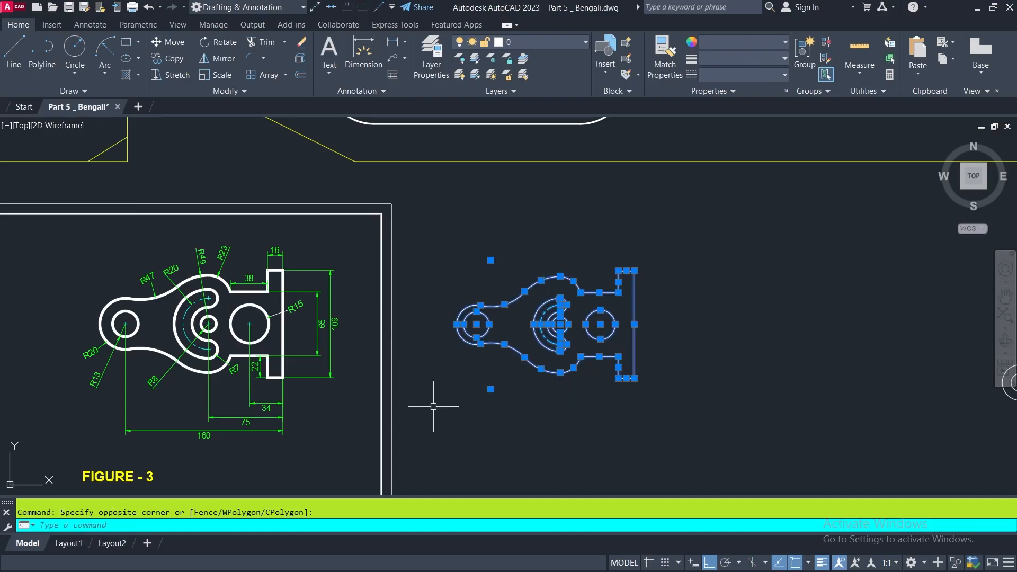
scroll(563, 352, up, 4)
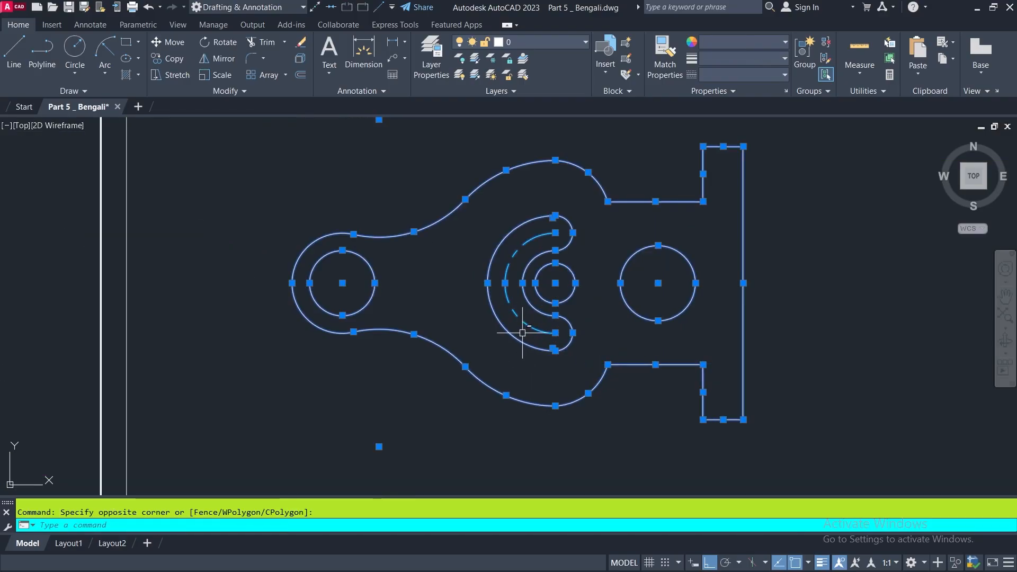
click(507, 294)
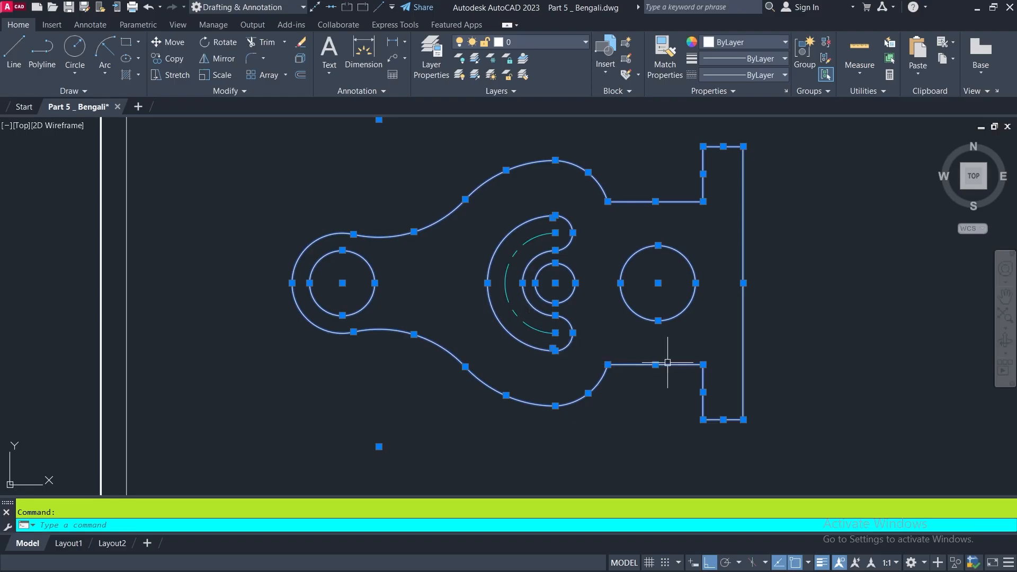
scroll(599, 362, down, 2)
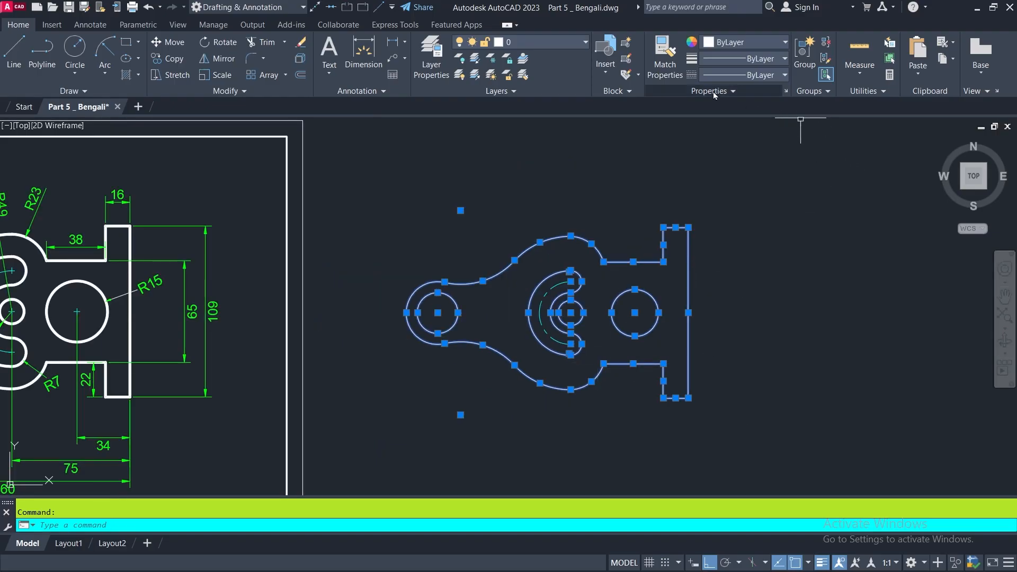
click(784, 58)
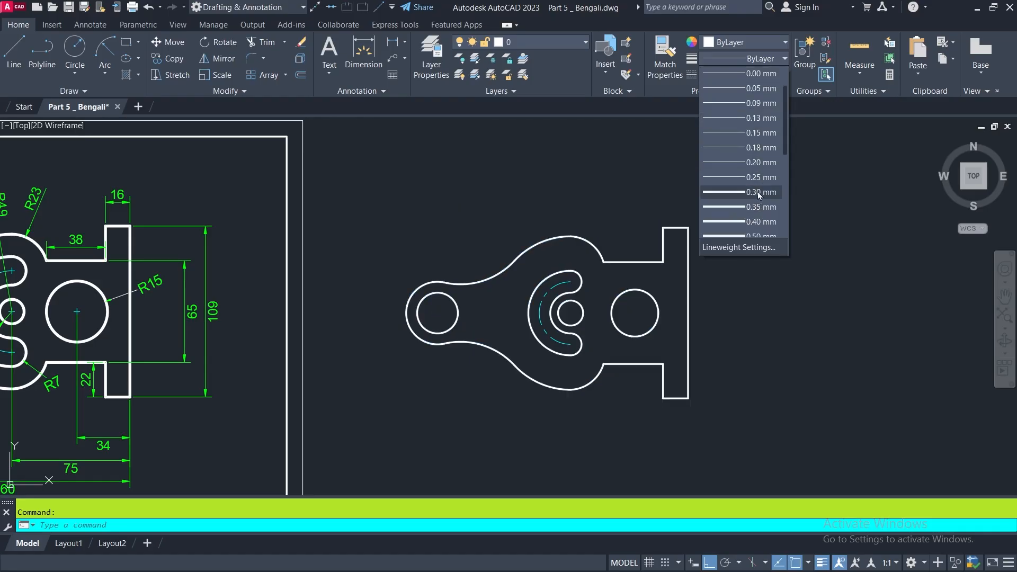
click(758, 192)
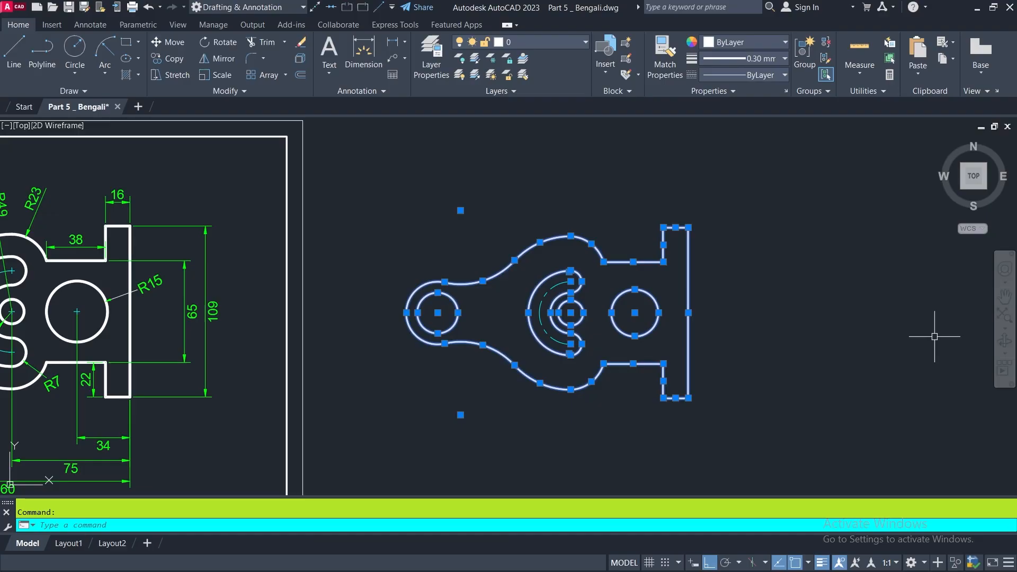
key(Escape)
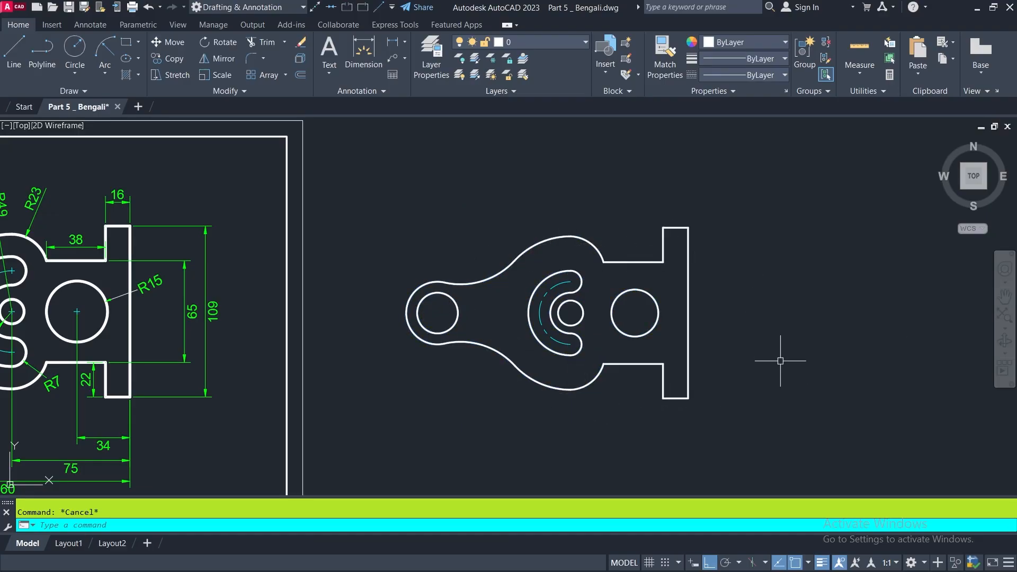
Step: Draw a rectangle with chamfer distances 25 and 50 in the empty area of the sheet beneath the FIGURE - 3 label
scroll(791, 357, down, 2)
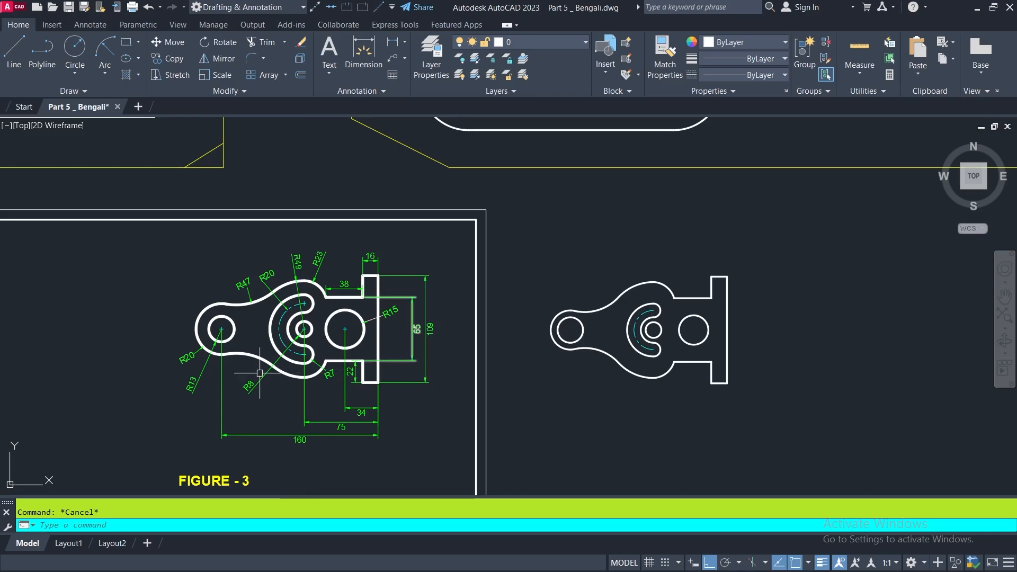
scroll(799, 233, down, 2)
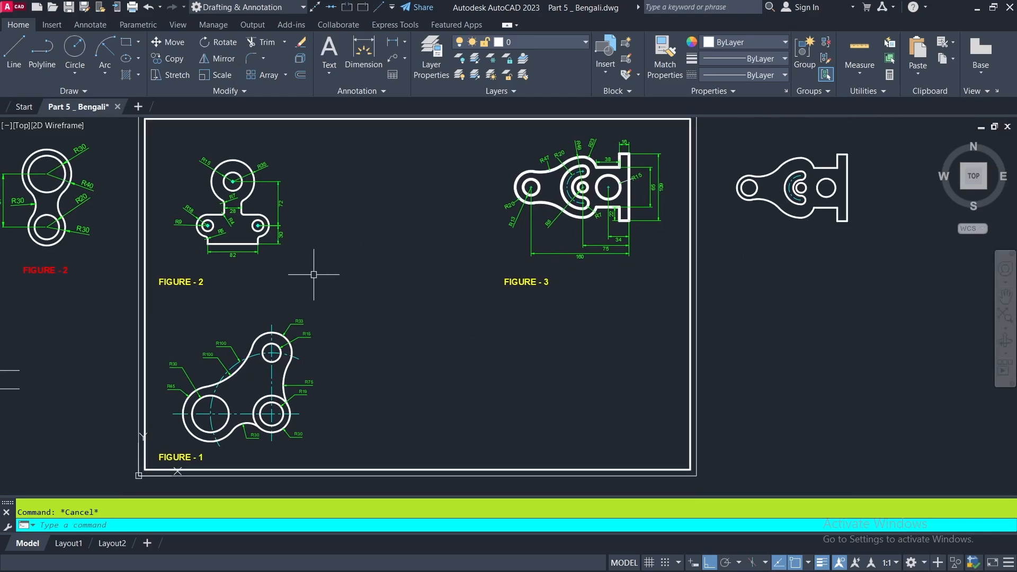
mouse_move(420, 312)
middle_down()
mouse_move(632, 356)
mouse_move(655, 338)
middle_up()
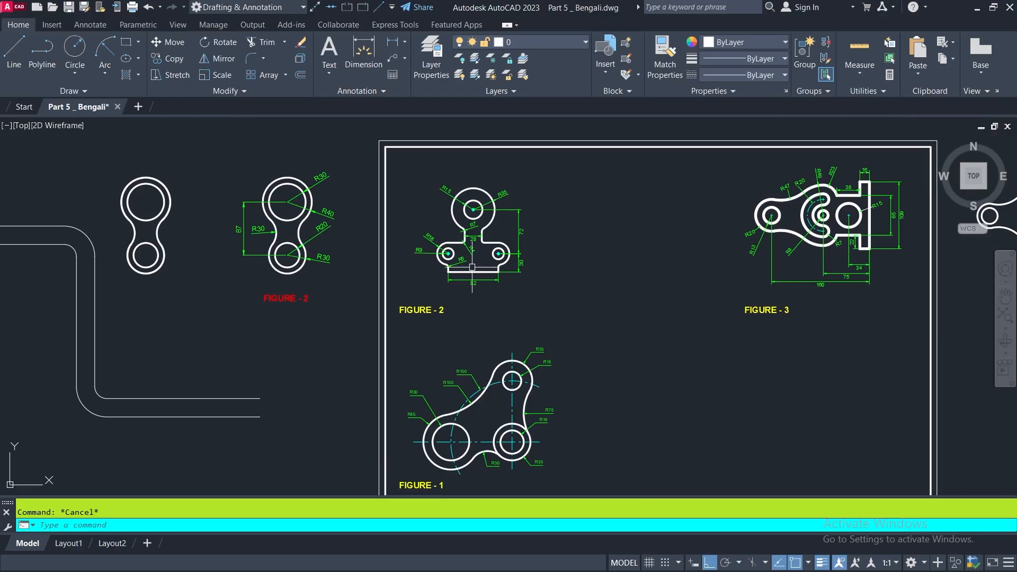
click(126, 42)
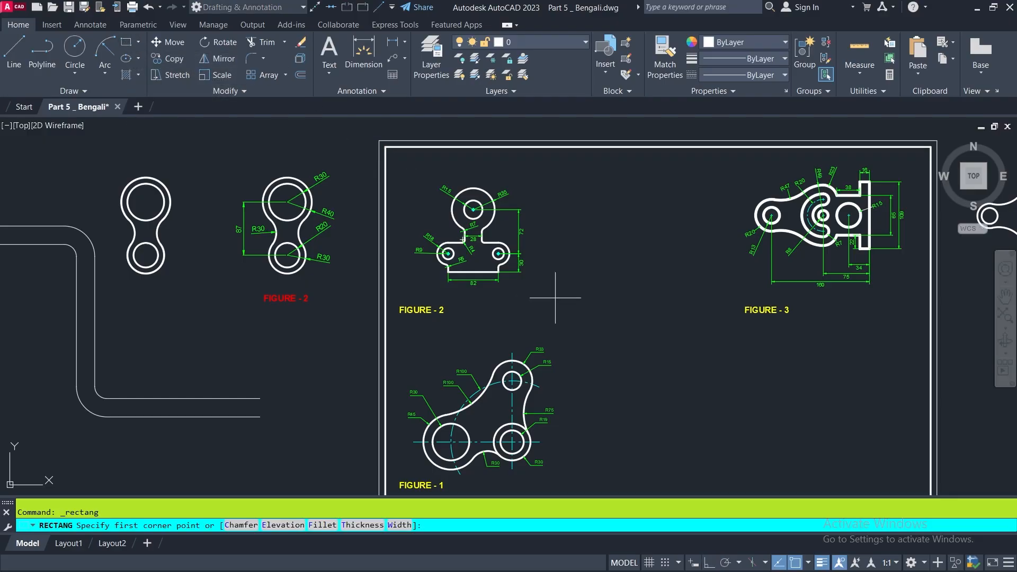
click(241, 525)
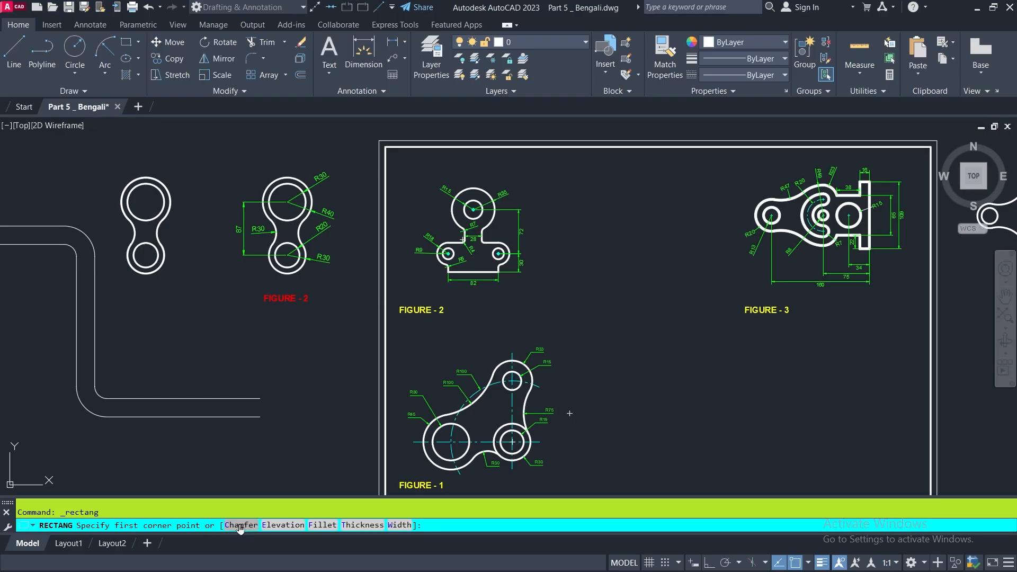
click(246, 525)
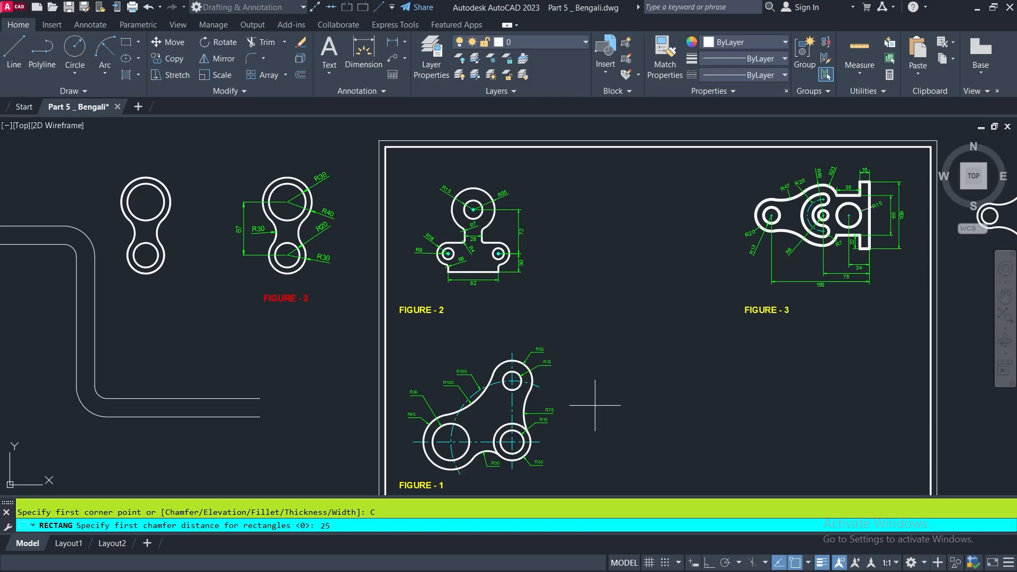
key(Return)
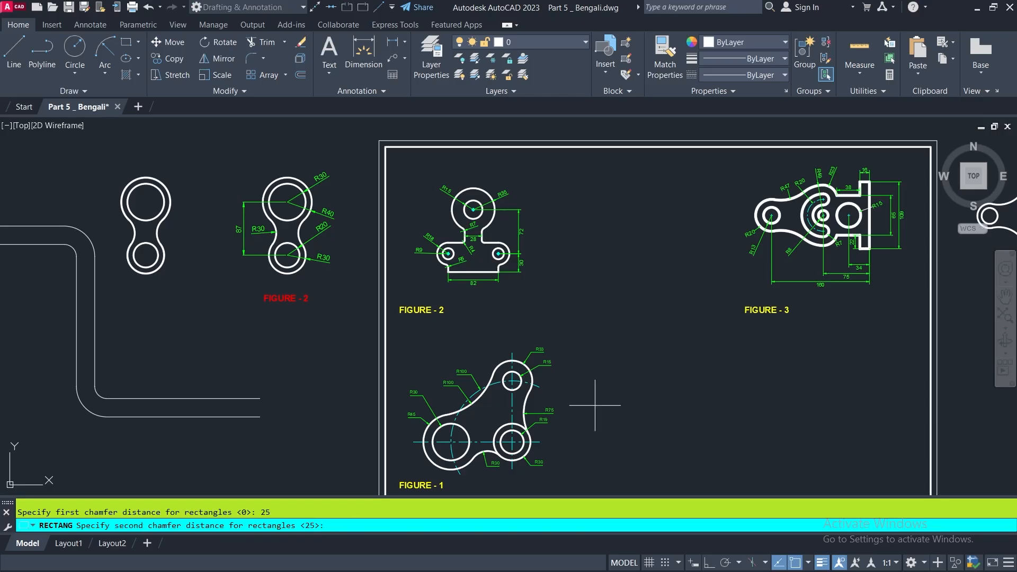
key(Return)
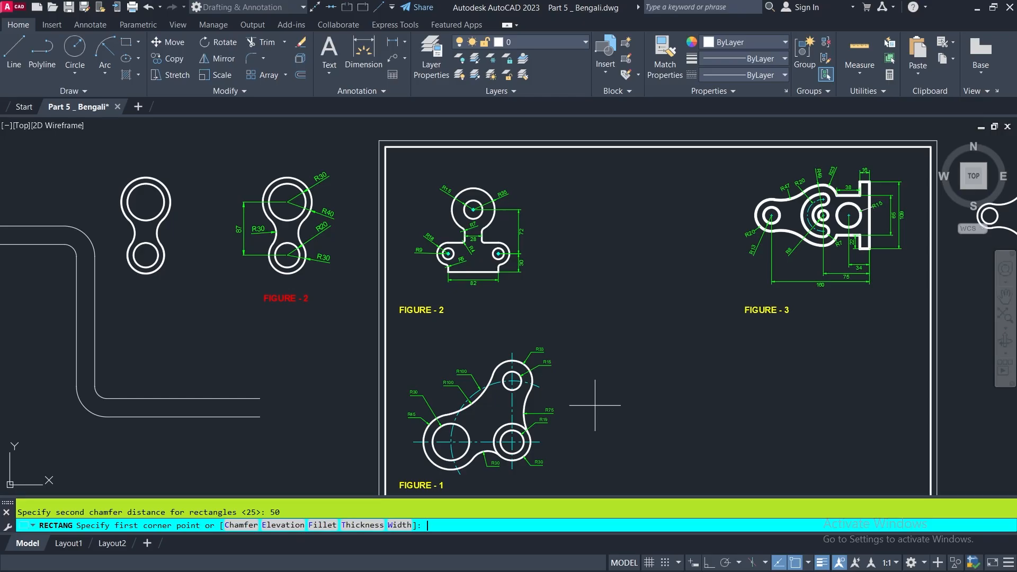
mouse_move(715, 411)
middle_down()
mouse_move(604, 397)
mouse_move(499, 361)
middle_up()
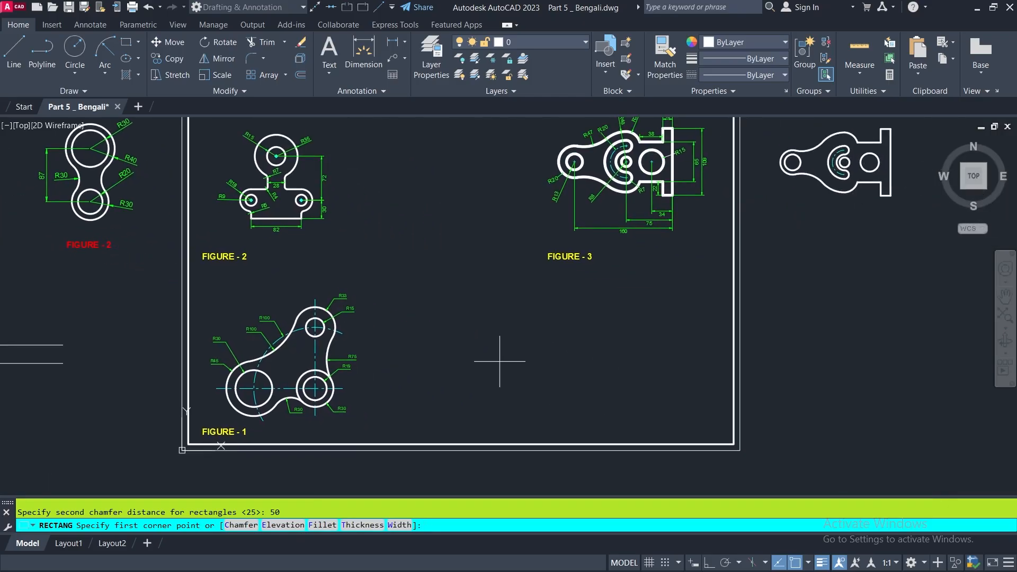
click(470, 374)
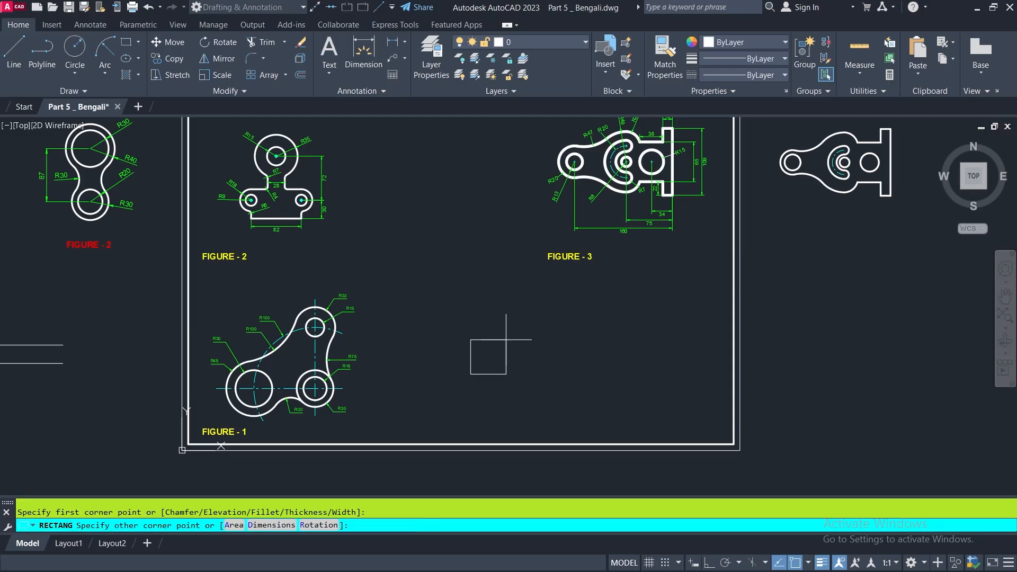
click(650, 270)
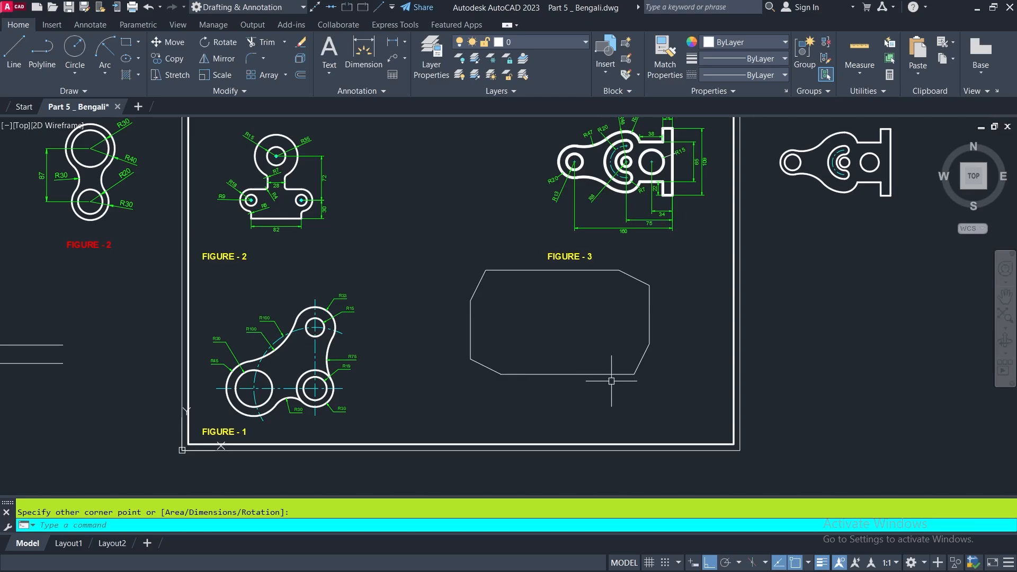
Step: Draw a second, larger rectangle with the same chamfer settings outside the sheet frame, beside the redrawn Figure 1
click(125, 45)
scroll(391, 329, down, 4)
click(539, 334)
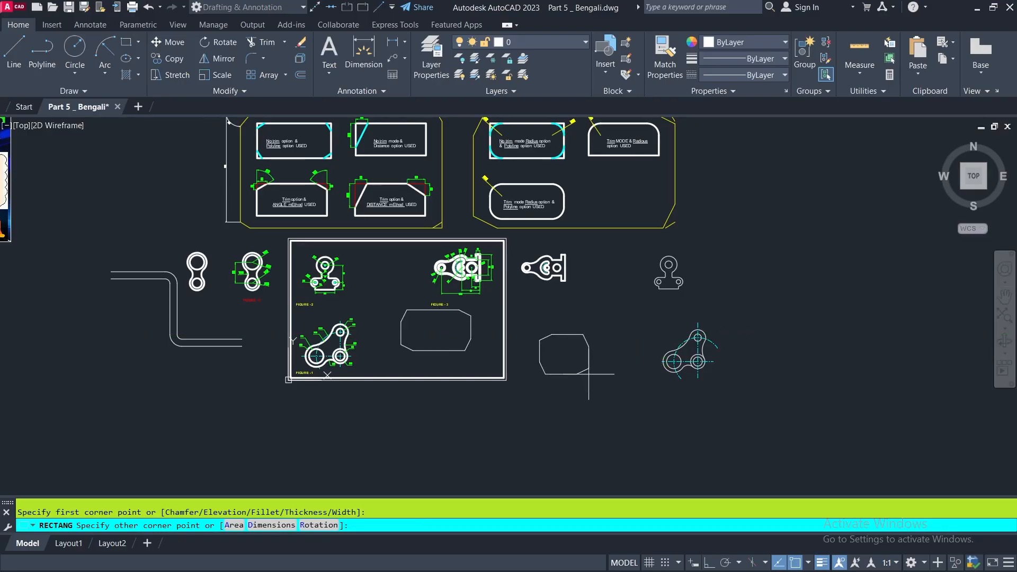
click(635, 407)
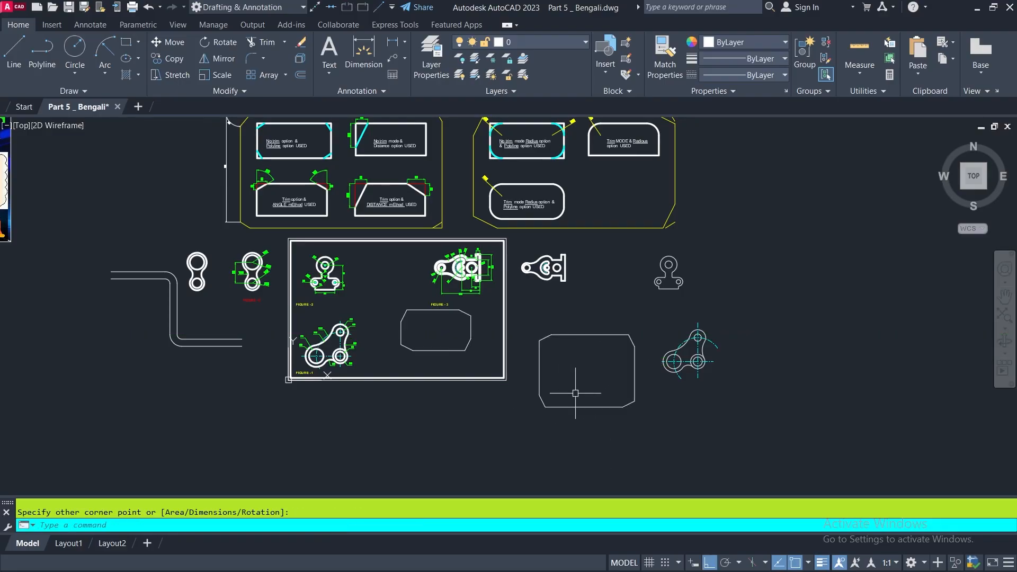
Step: Reset both rectangle chamfer distances to 0 and draw a square-cornered rectangle below the sheet frame
click(125, 42)
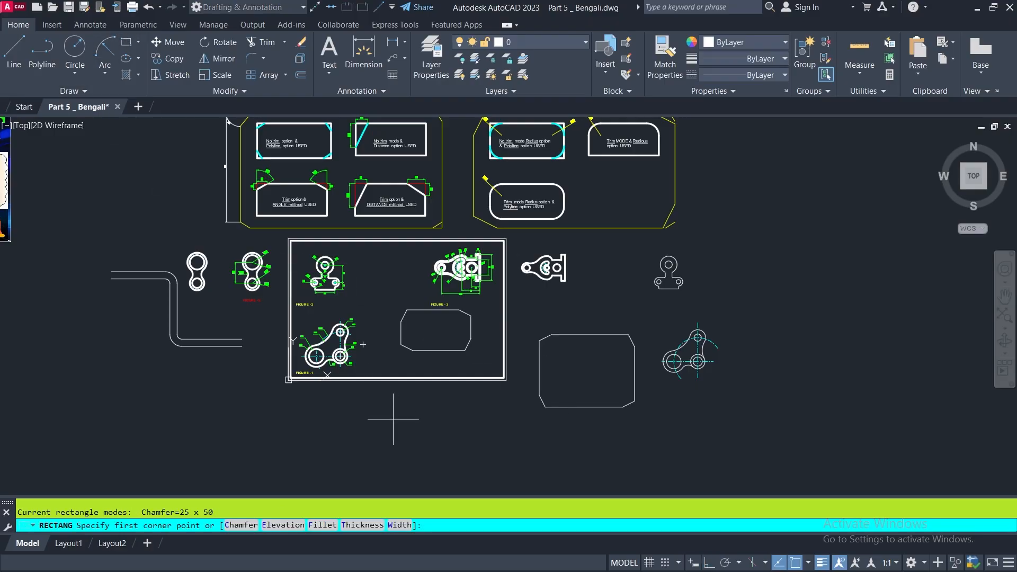
text(C)
key(Return)
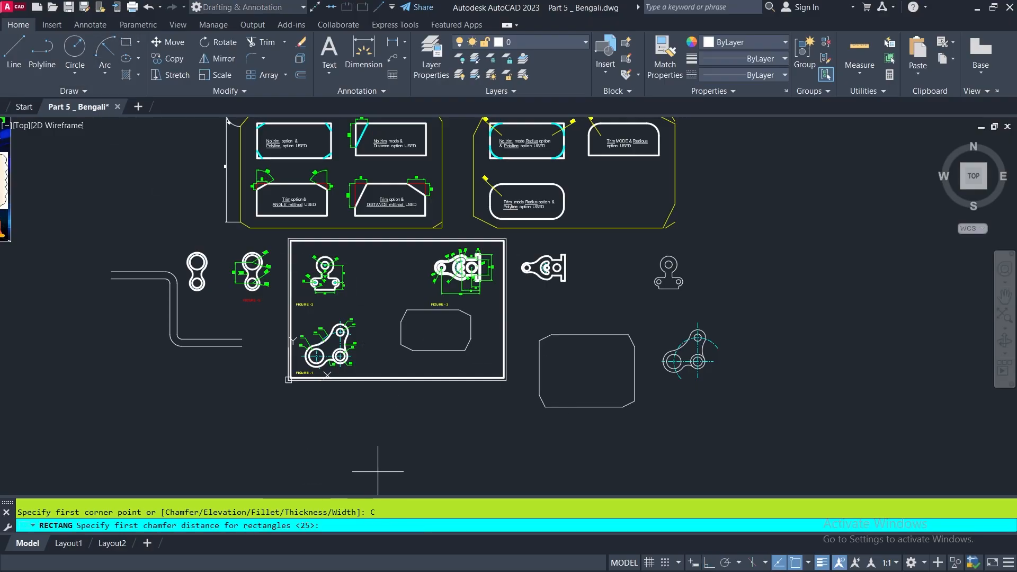
text(0)
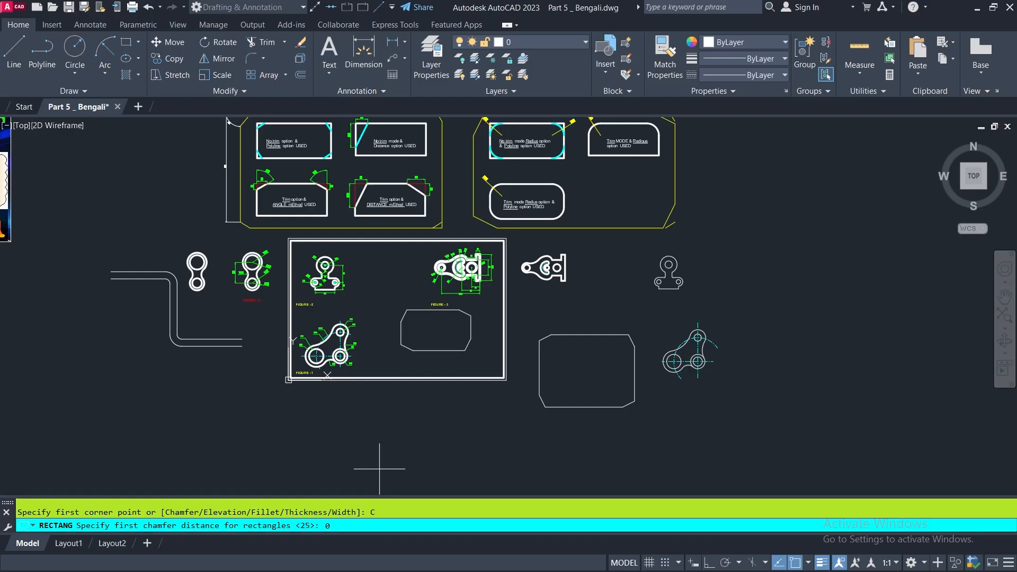
key(Return)
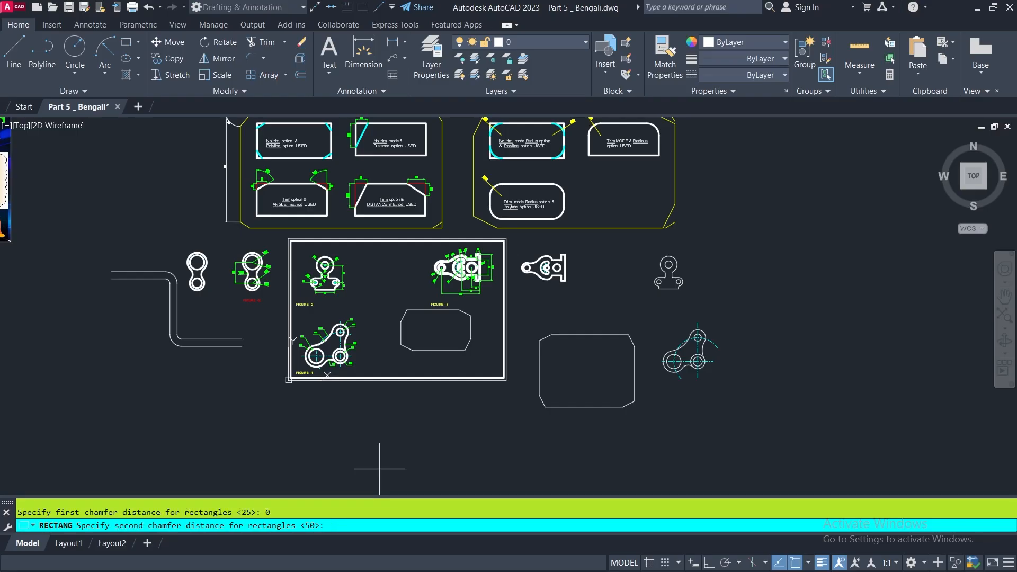
text(0)
key(Return)
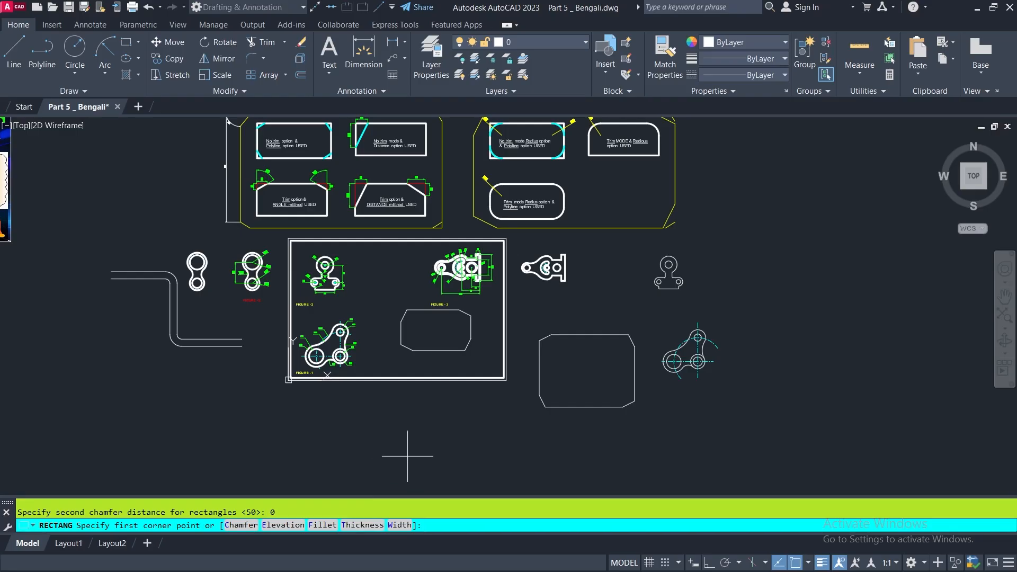
click(368, 419)
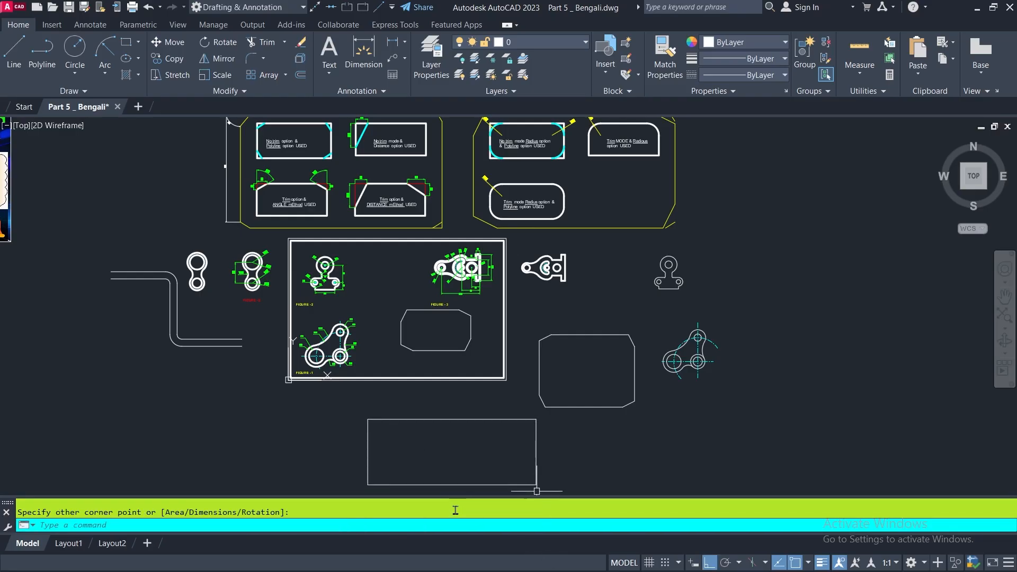
Step: Draw a rectangle with a fillet radius of 25 below the offset bent lines, outside the sheet frame
key(Return)
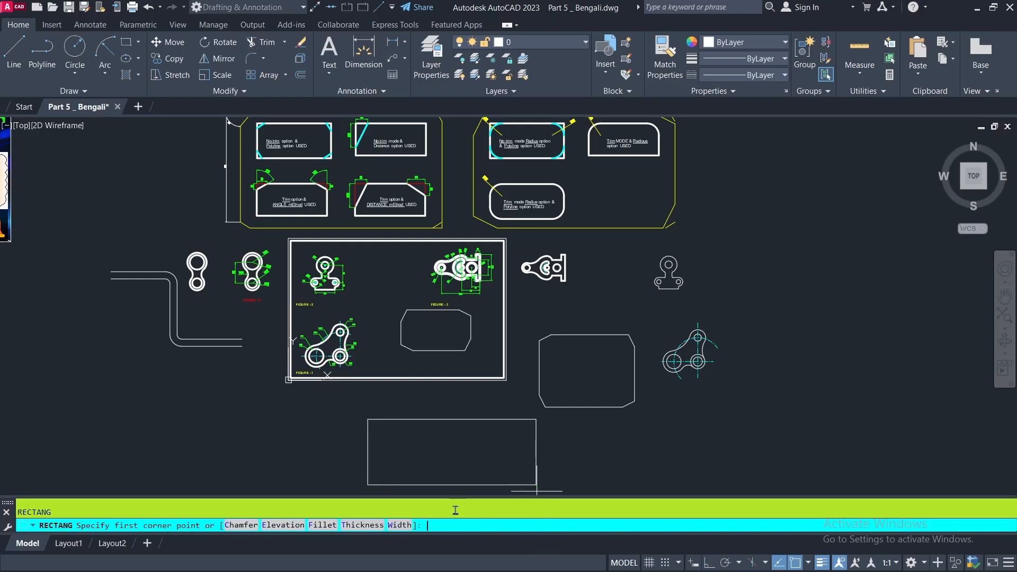
click(323, 525)
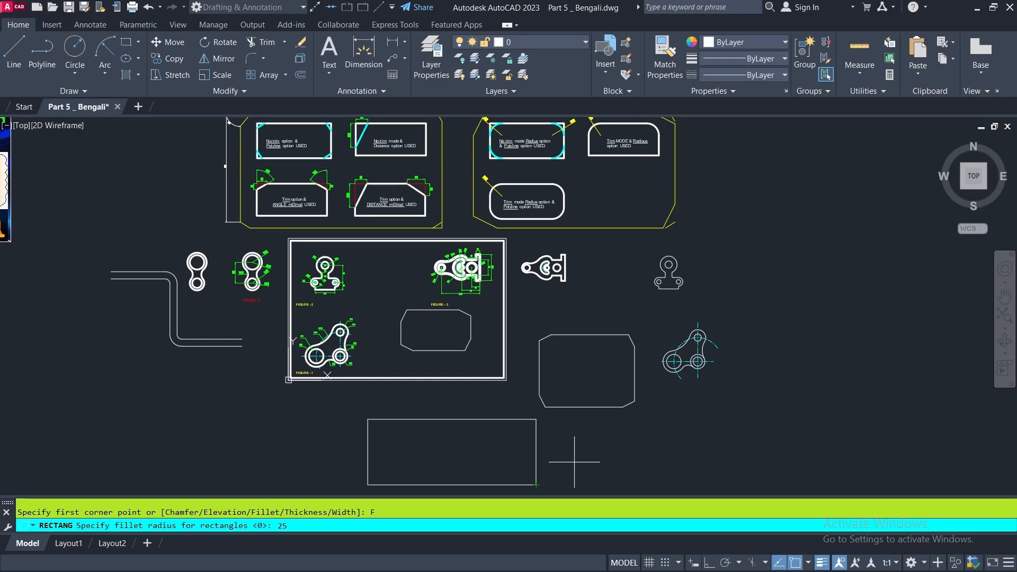
key(Return)
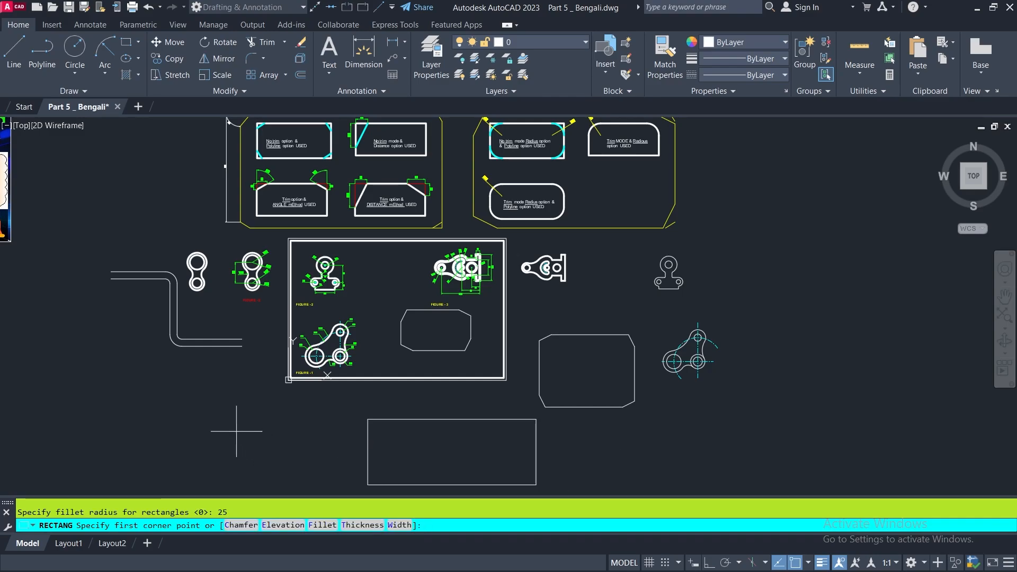
click(176, 392)
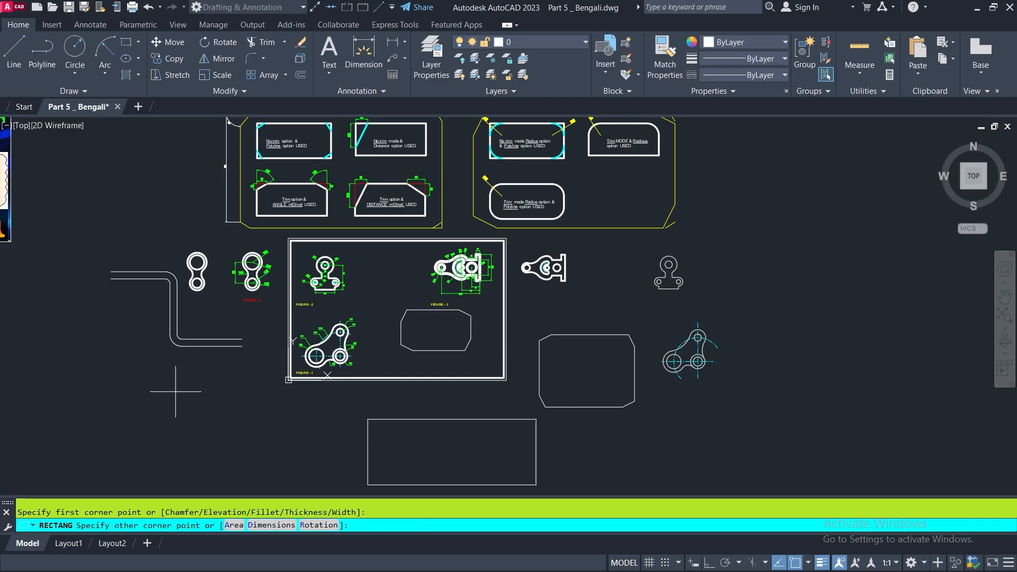
click(252, 436)
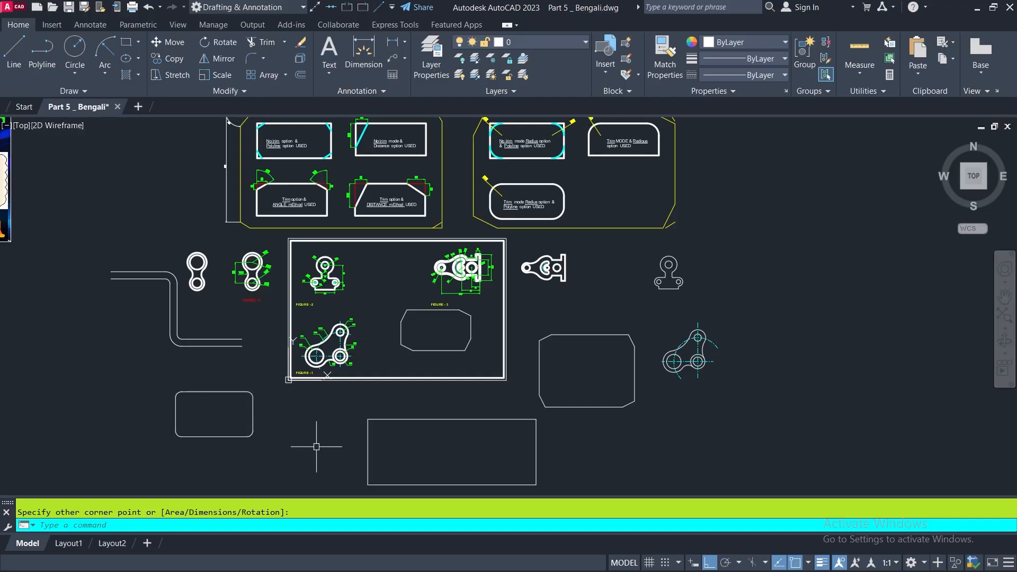
Step: Reset the rectangle fillet radius to 0 and draw a square-cornered rectangle below the larger chamfered one
click(126, 42)
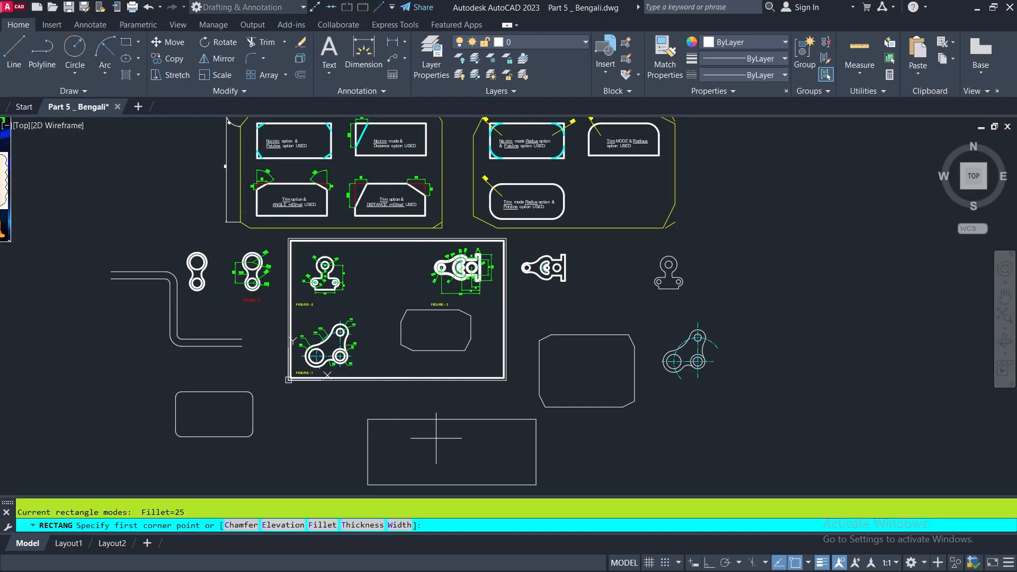
click(323, 527)
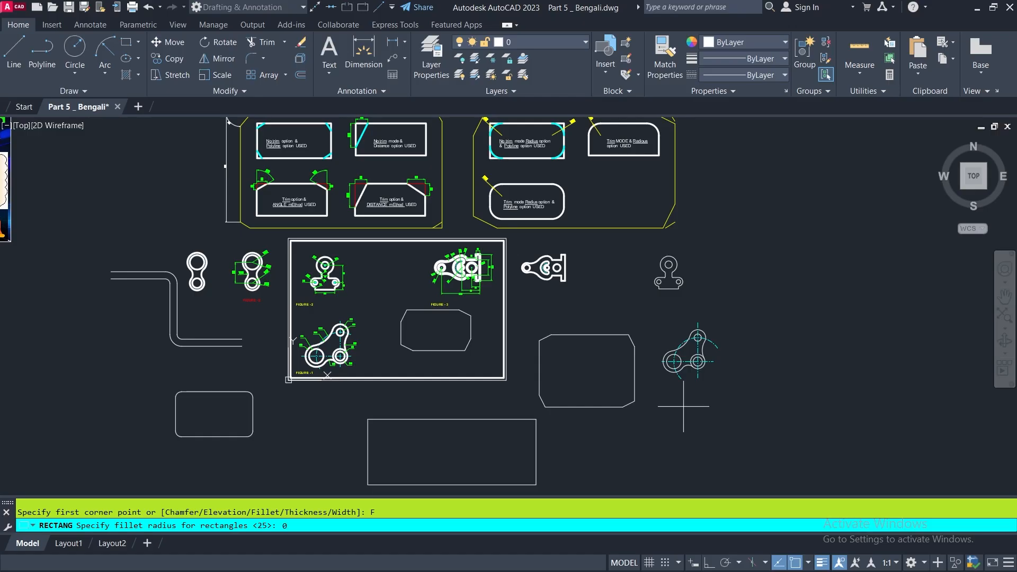
key(Return)
click(597, 444)
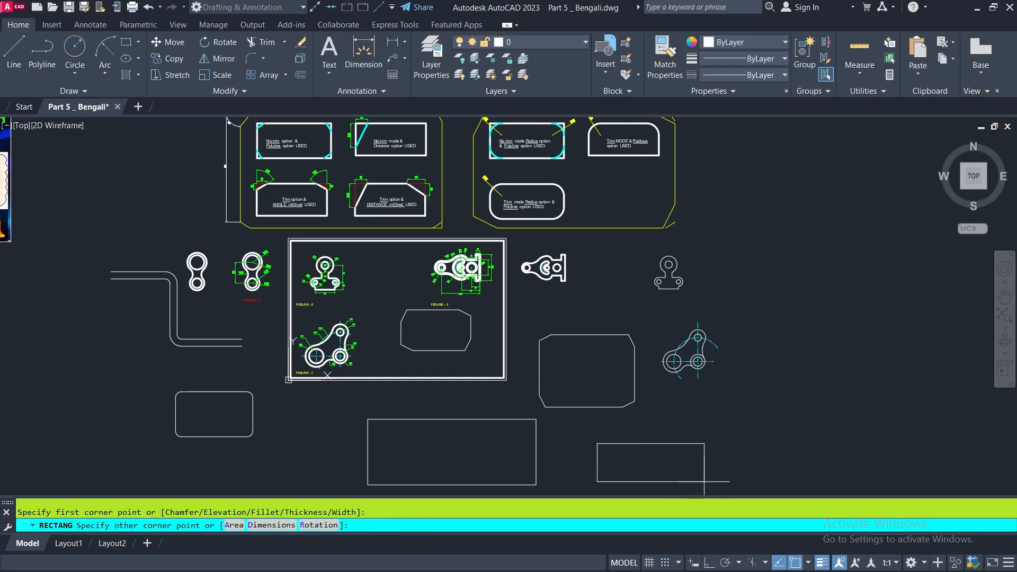
click(729, 478)
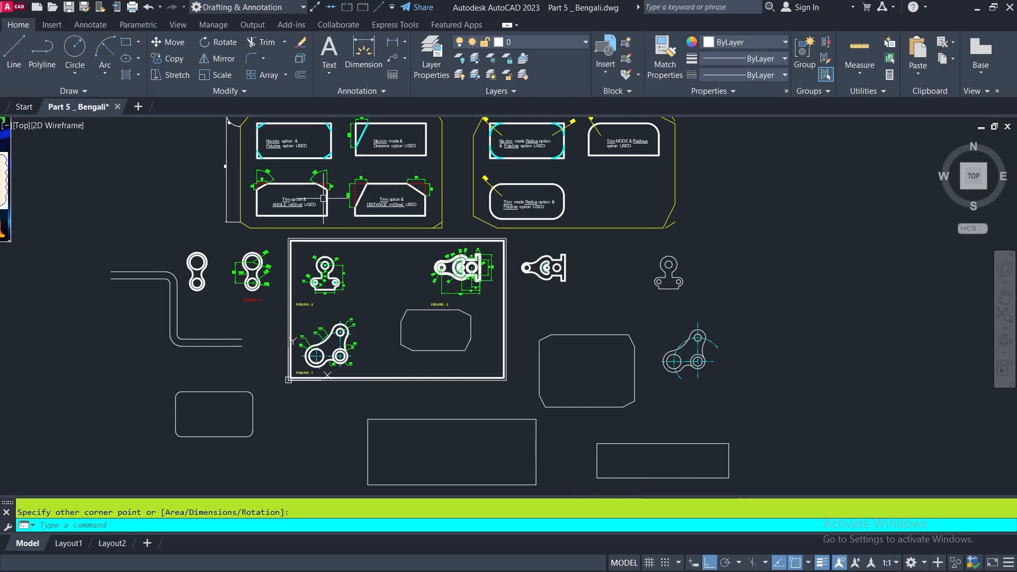
Step: Draw a rectangle with a thickness of 20 in the empty space to the right of the redrawn figures
click(128, 41)
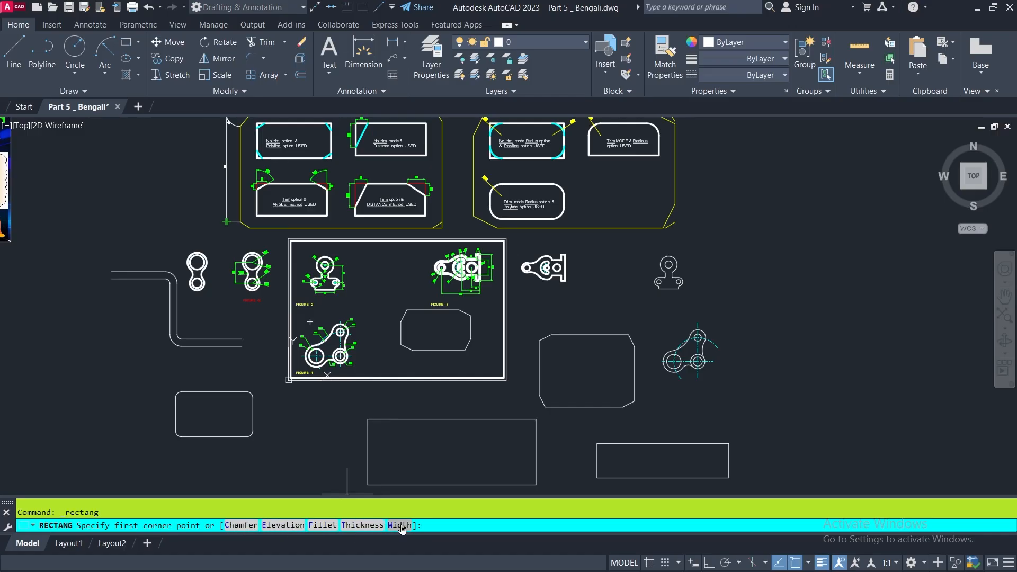
click(358, 526)
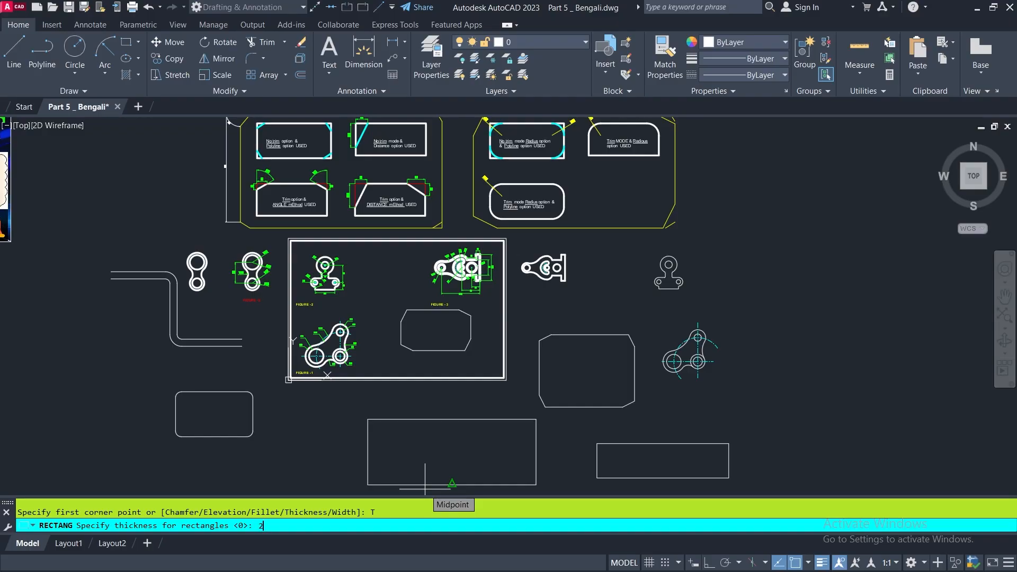
text(20)
key(Return)
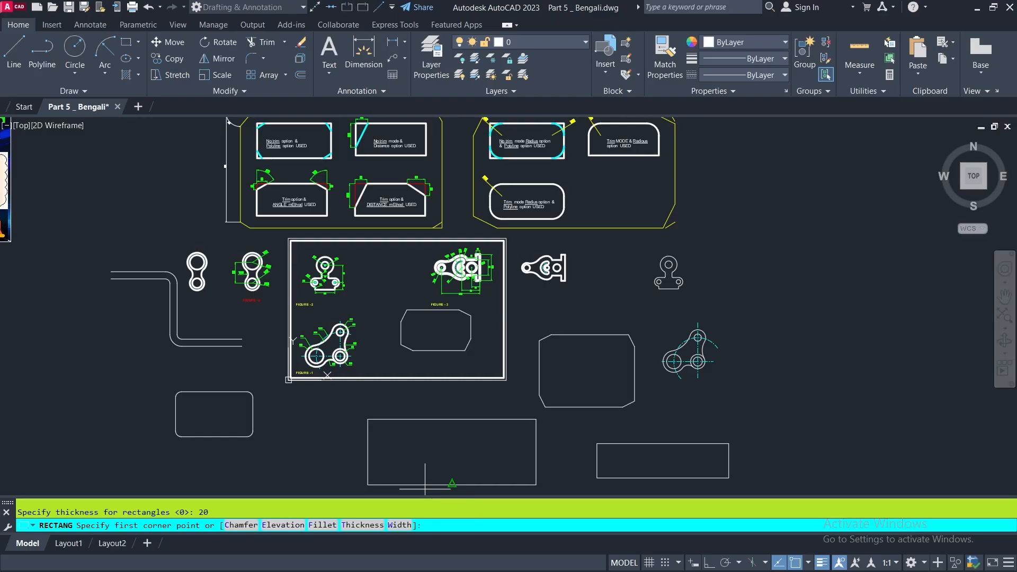
middle_drag(835, 301, 465, 354)
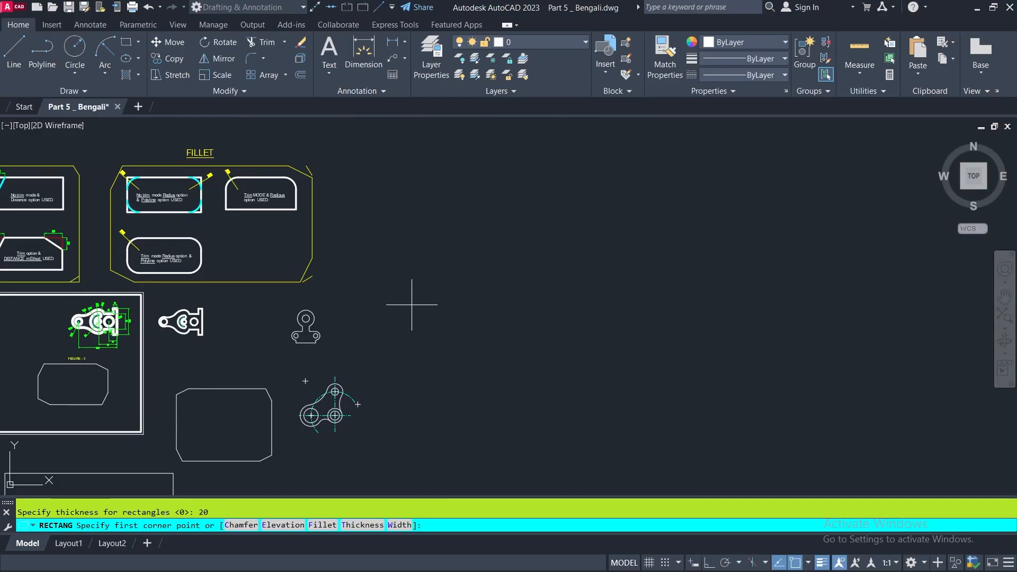
click(402, 284)
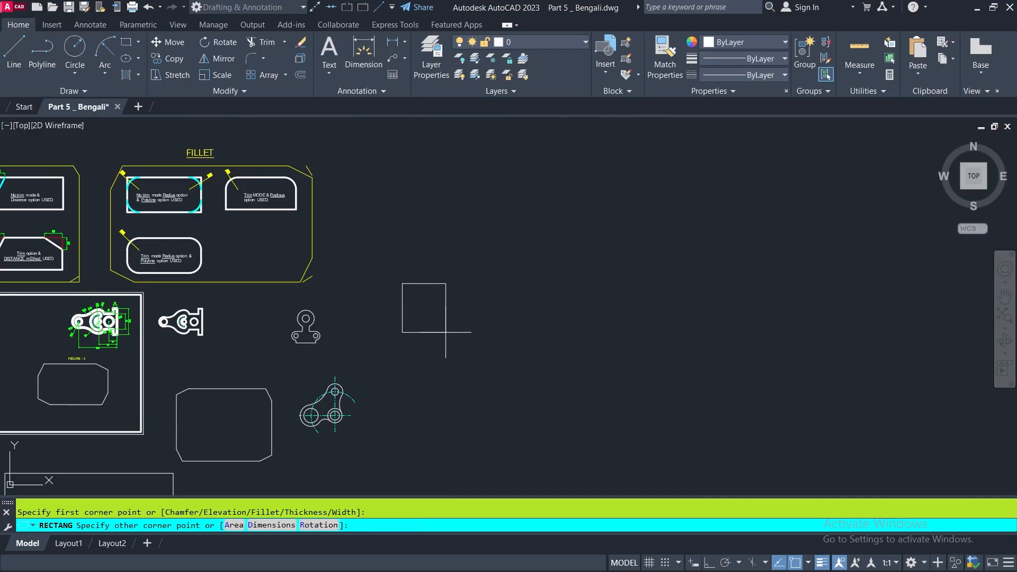
click(552, 355)
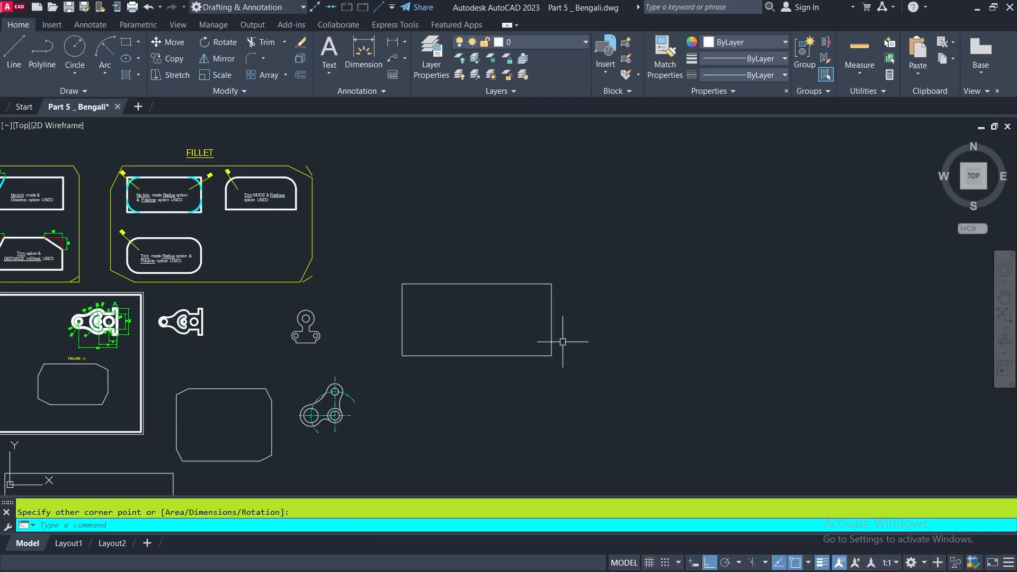
key(ctrl+z)
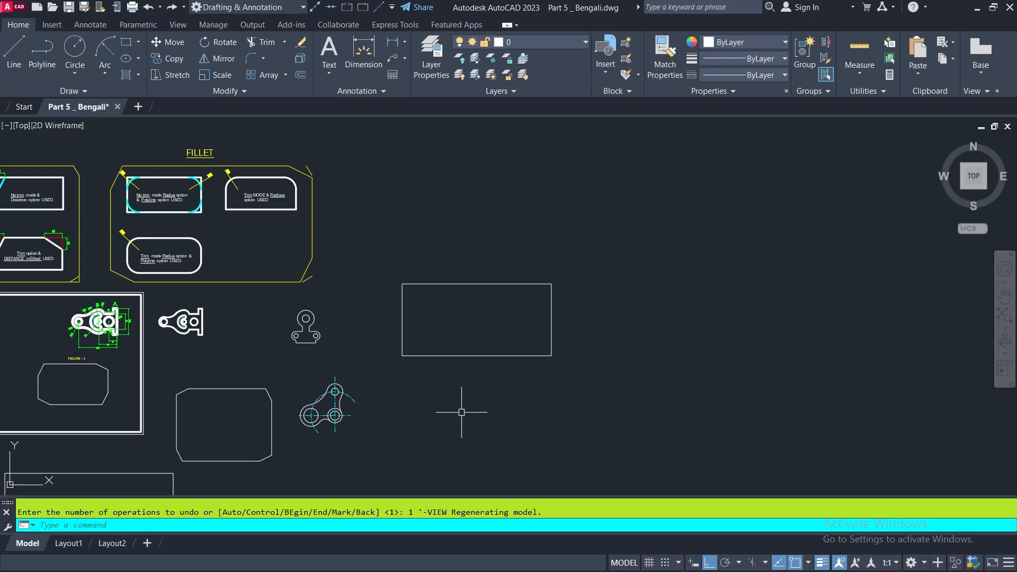
Step: Switch to the SW Isometric view and examine the rectangle drawn with thickness up close
middle_drag(411, 348, 479, 352)
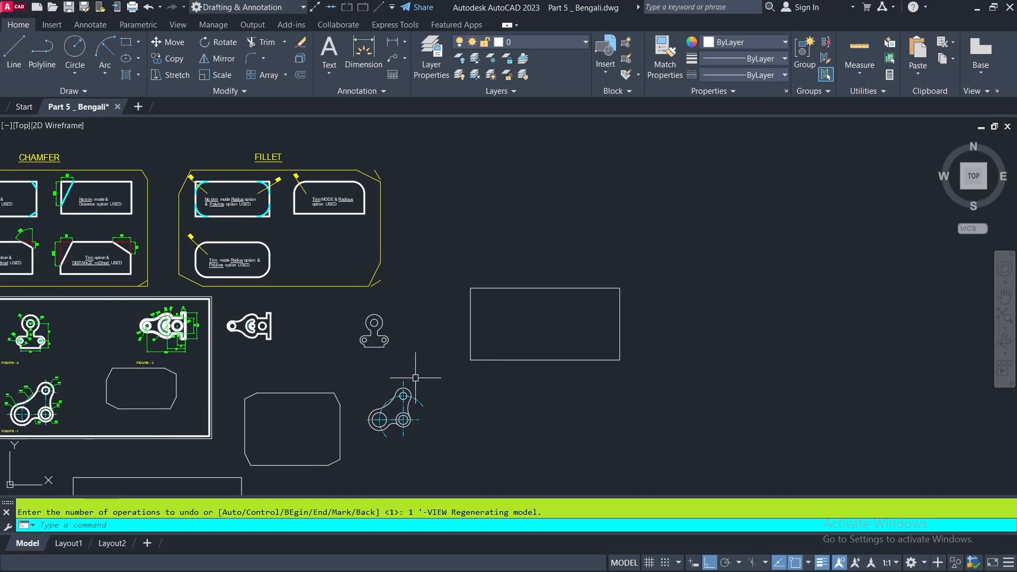
click(21, 127)
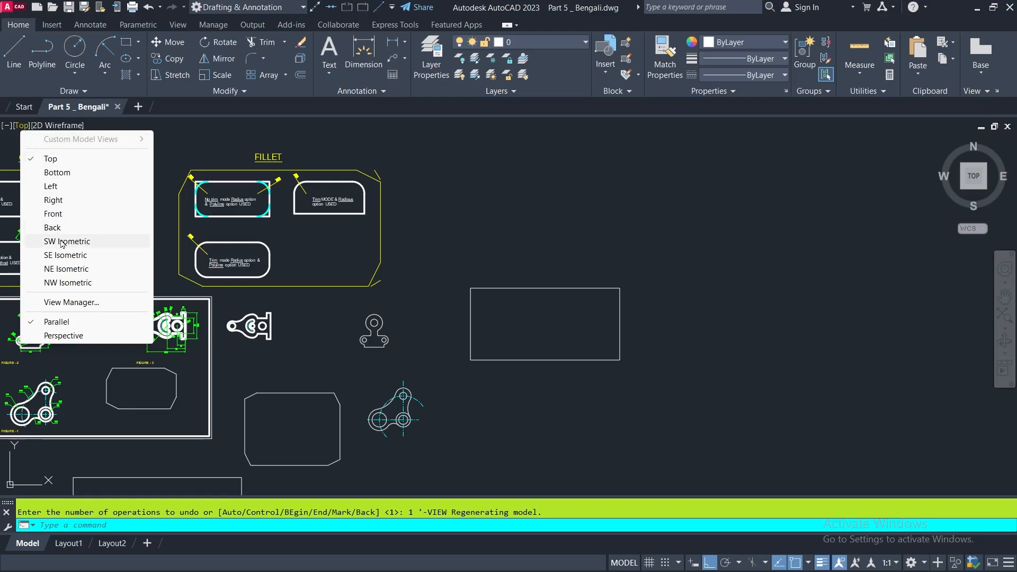
click(90, 244)
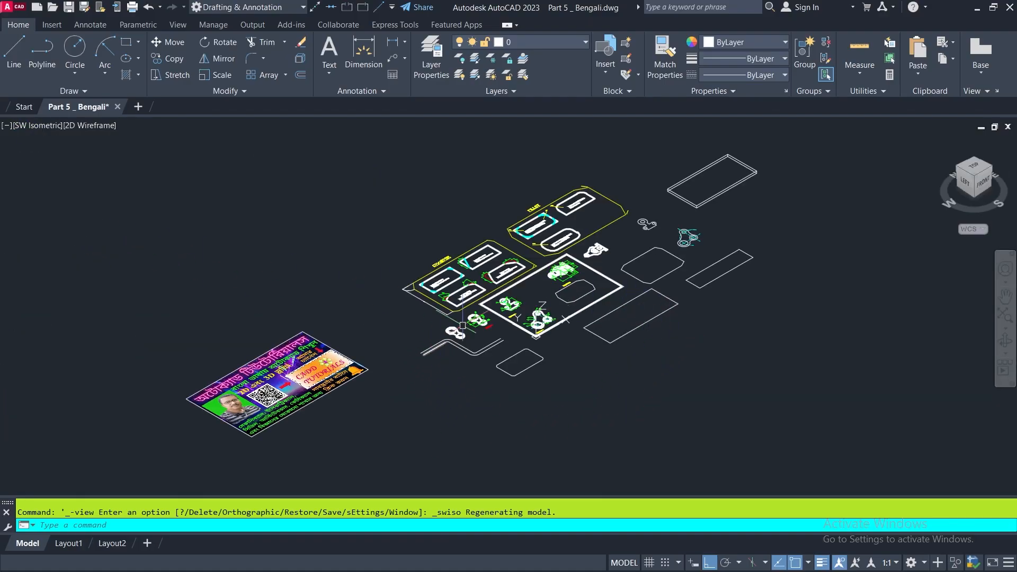
middle_drag(666, 355, 573, 399)
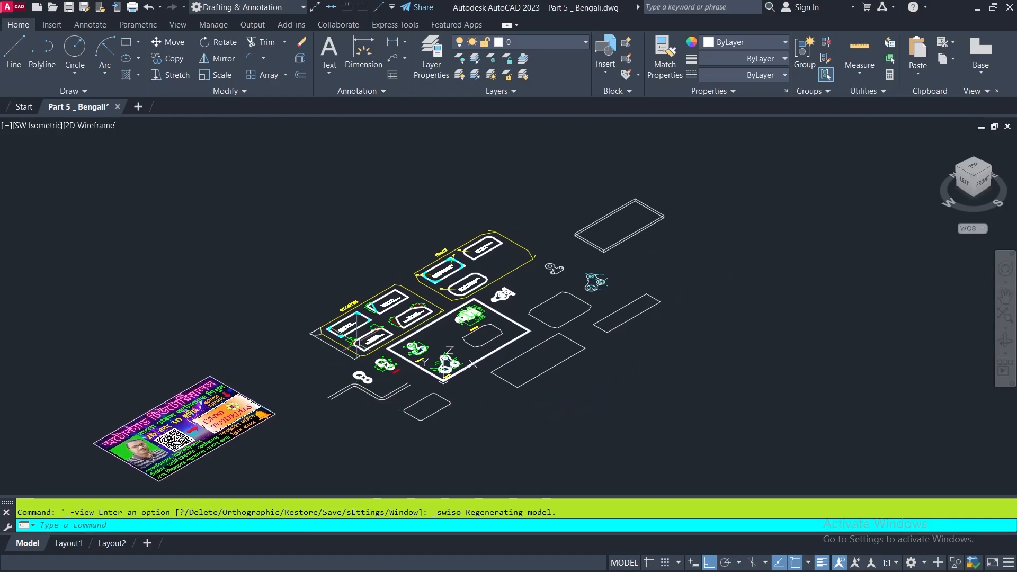
scroll(677, 255, up, 4)
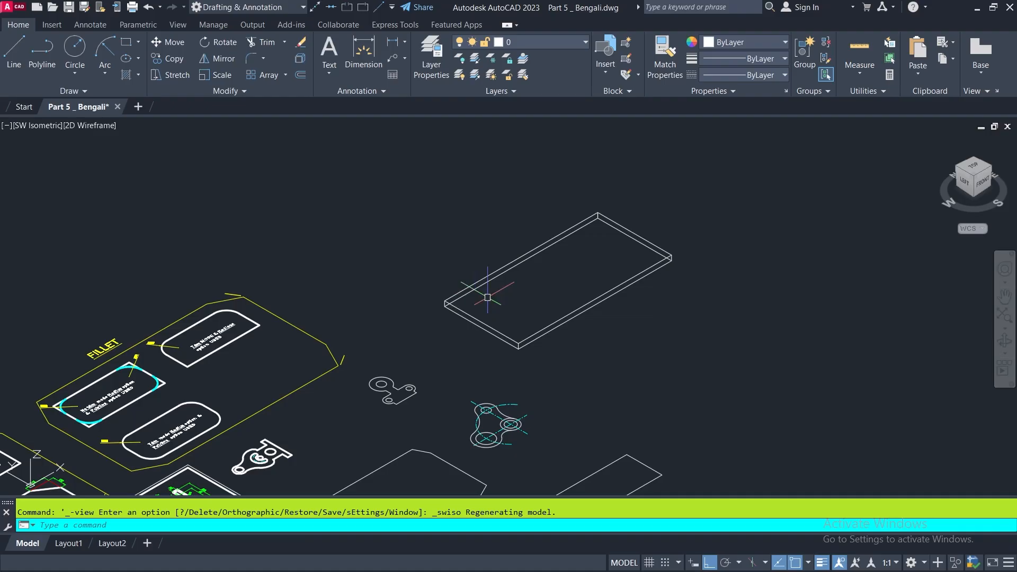
scroll(540, 308, up, 2)
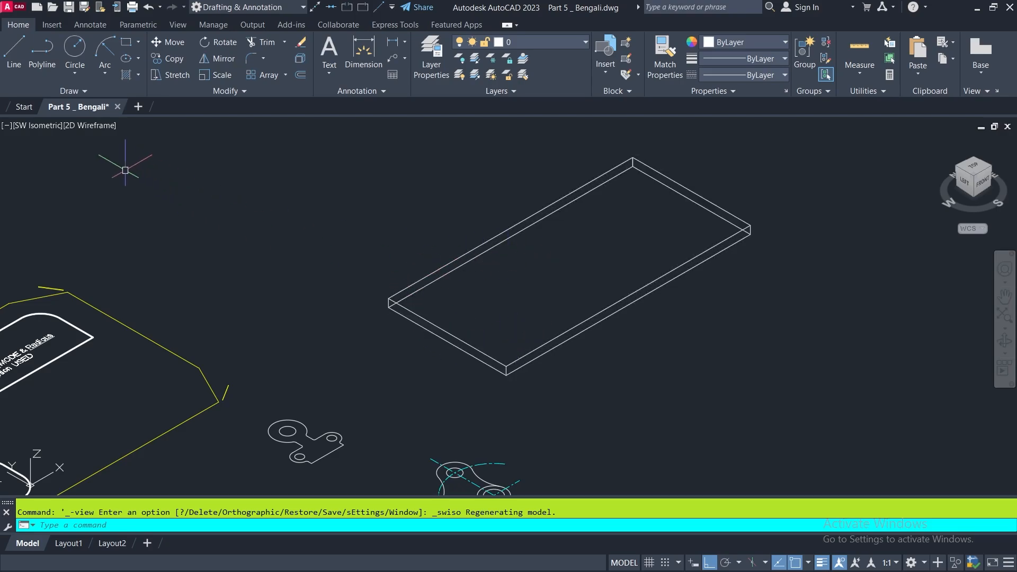
Step: Apply the Conceptual visual style and orbit around the thick rectangle to inspect its shaded side walls
click(89, 126)
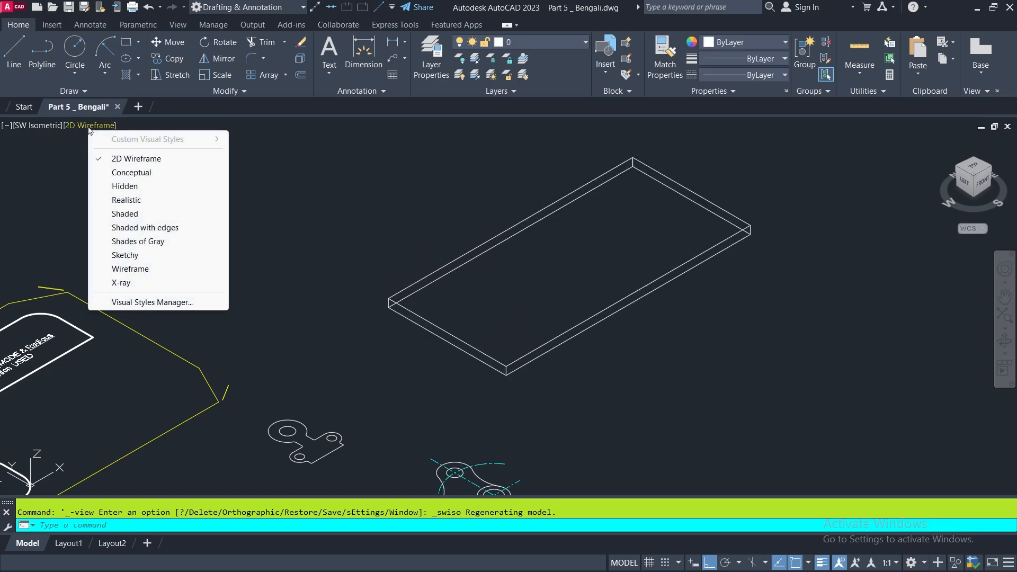
click(141, 174)
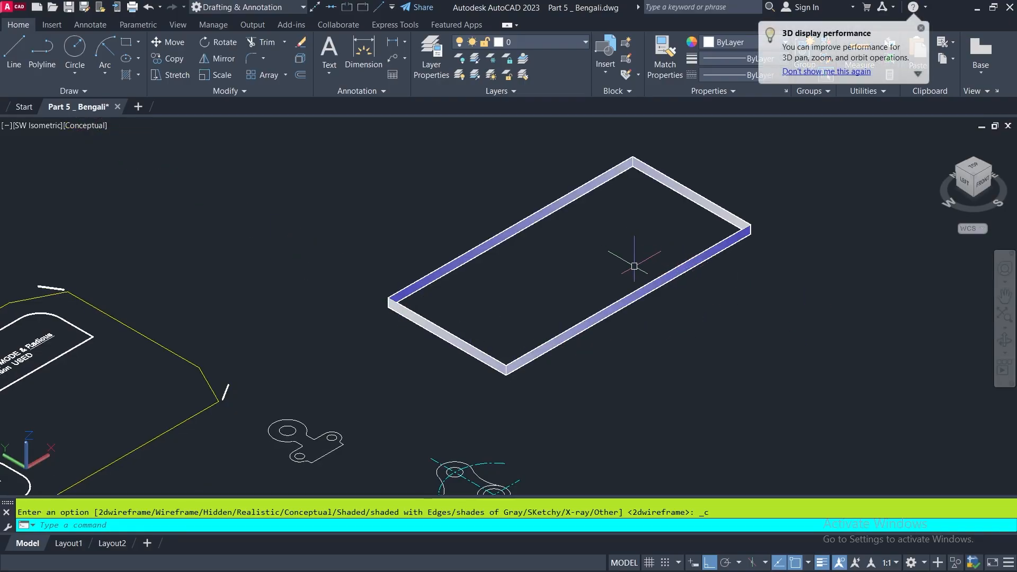
click(1004, 340)
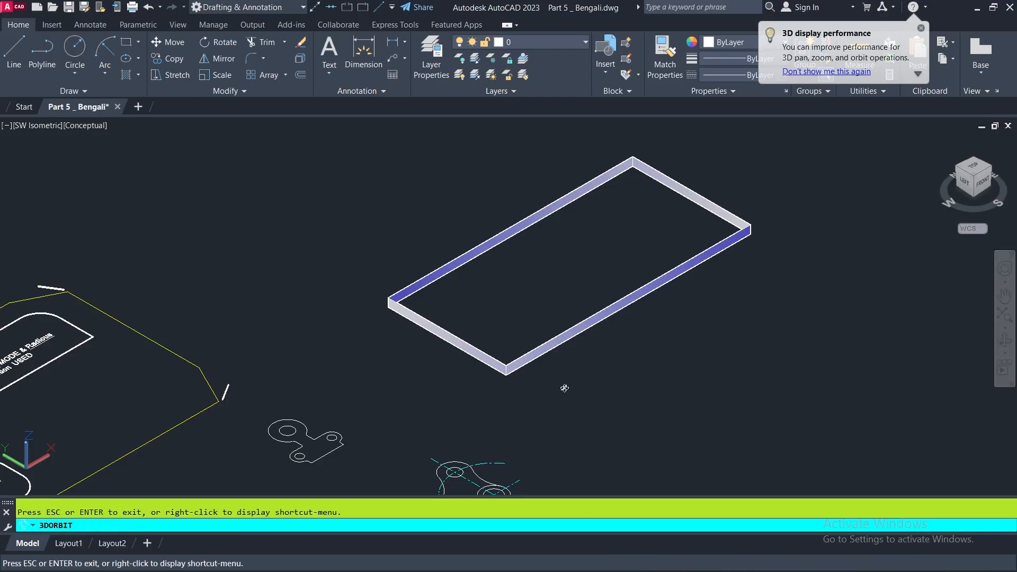
mouse_move(564, 388)
mouse_down()
mouse_move(517, 334)
mouse_move(608, 398)
mouse_move(561, 323)
mouse_move(536, 386)
mouse_move(483, 396)
mouse_move(617, 403)
mouse_move(595, 413)
mouse_move(552, 374)
mouse_move(465, 363)
mouse_move(565, 386)
mouse_move(643, 382)
mouse_move(642, 404)
mouse_move(629, 398)
mouse_up()
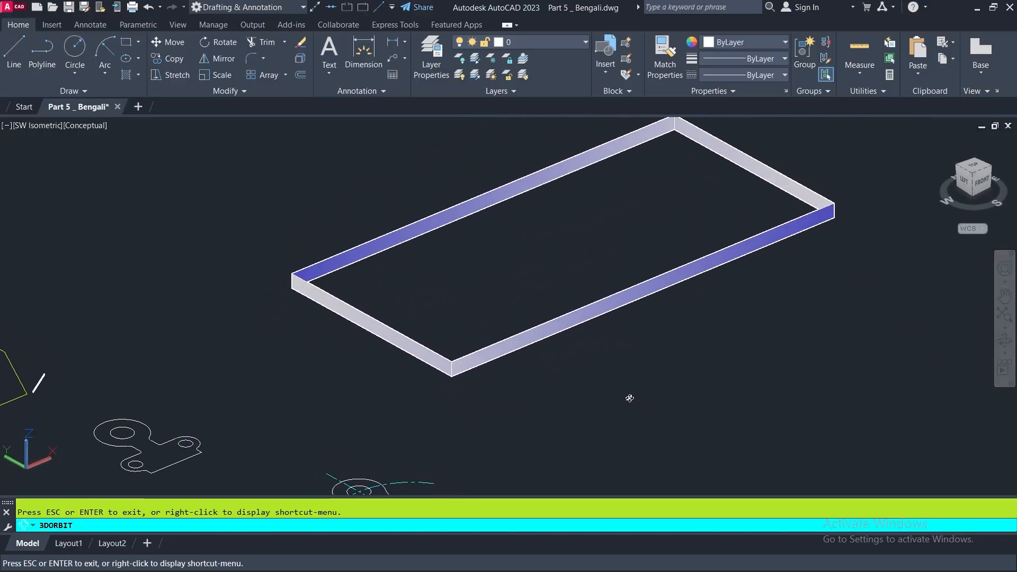
scroll(628, 387, down, 2)
drag(569, 308, 537, 332)
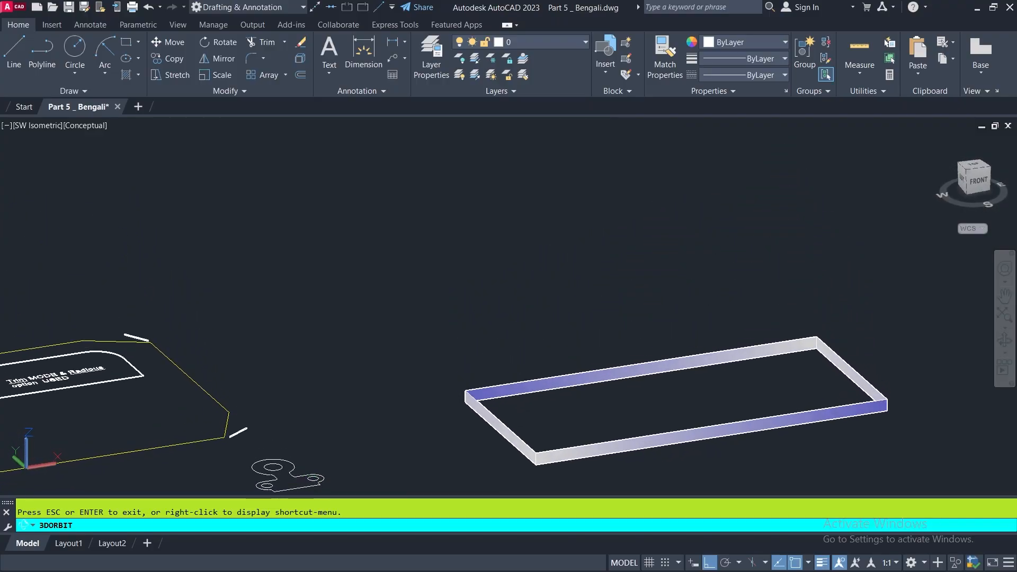
middle_drag(586, 392, 519, 304)
scroll(537, 305, up, 2)
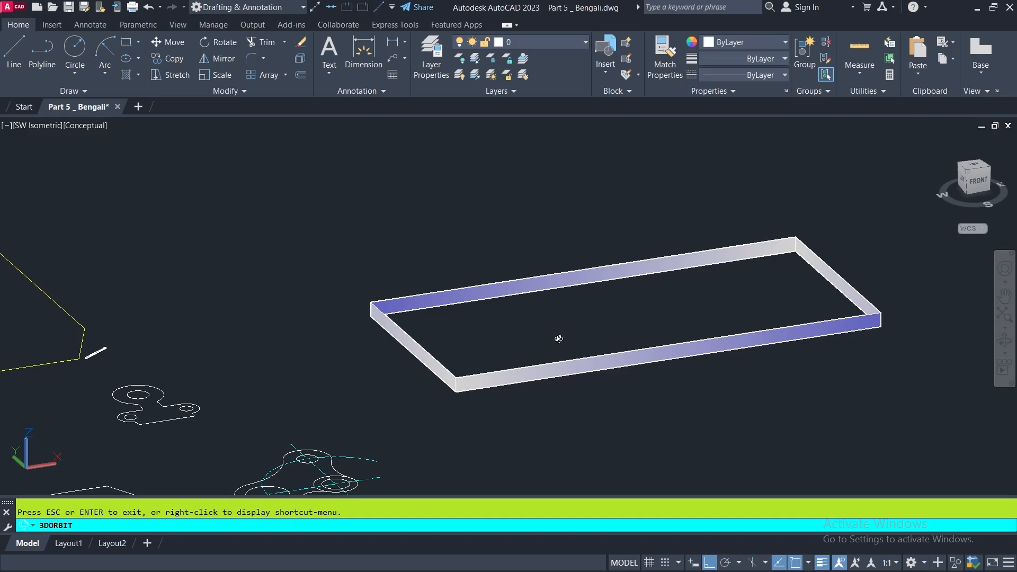
key(Escape)
scroll(652, 350, down, 6)
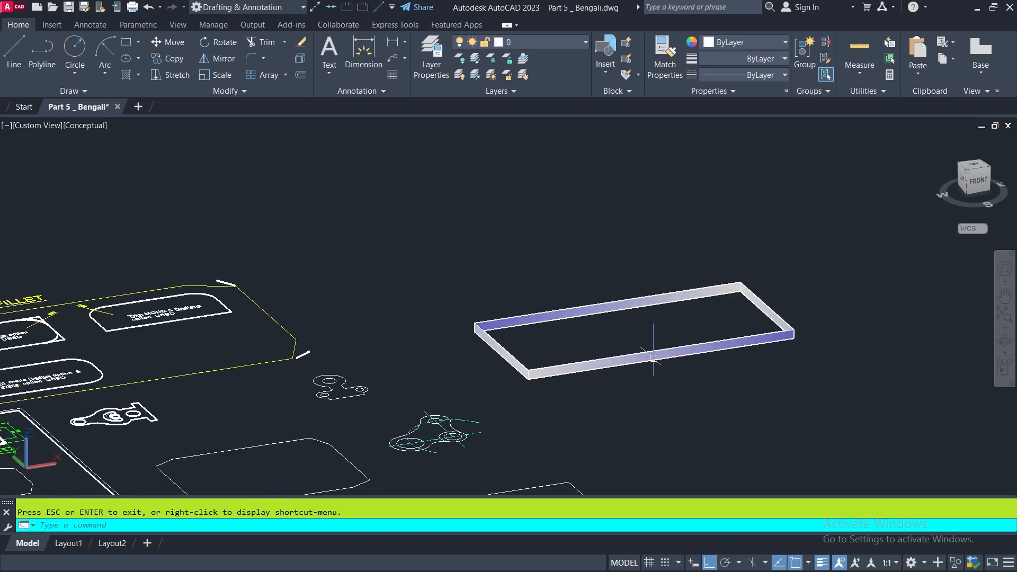
middle_drag(568, 383, 628, 378)
key(Escape)
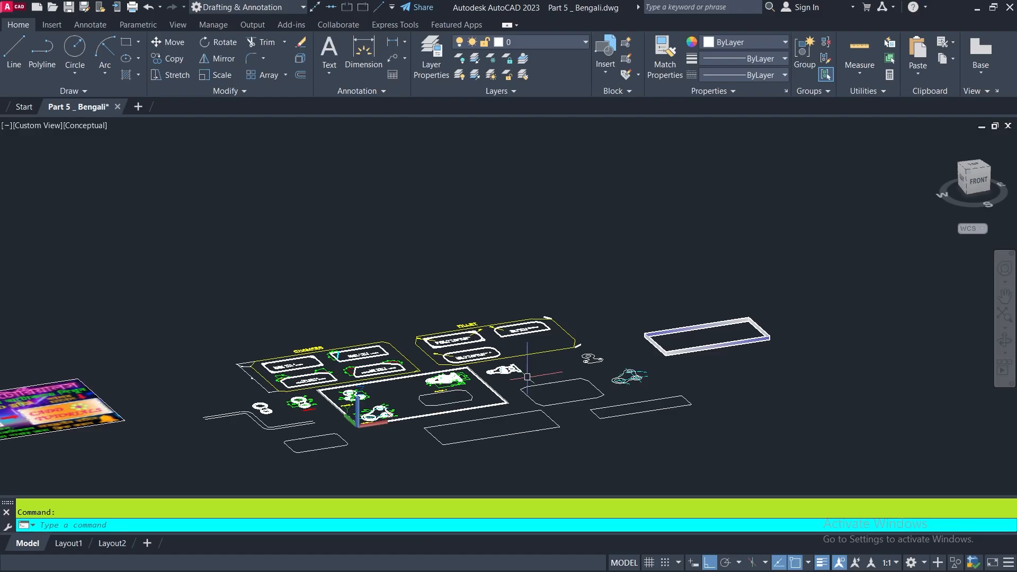
Step: Restore the Top view and set the visual style back to 2D Wireframe
click(34, 129)
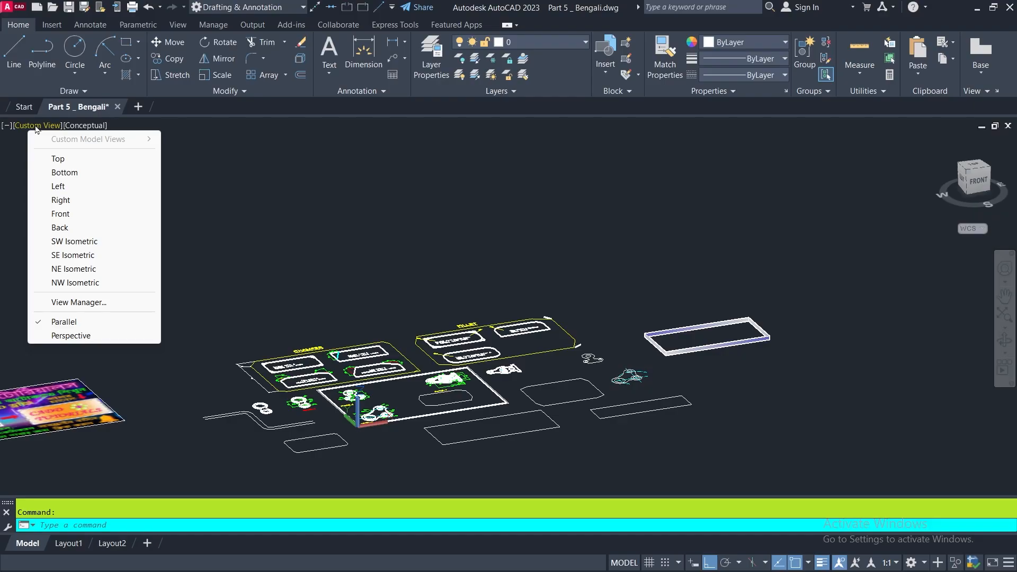
click(55, 159)
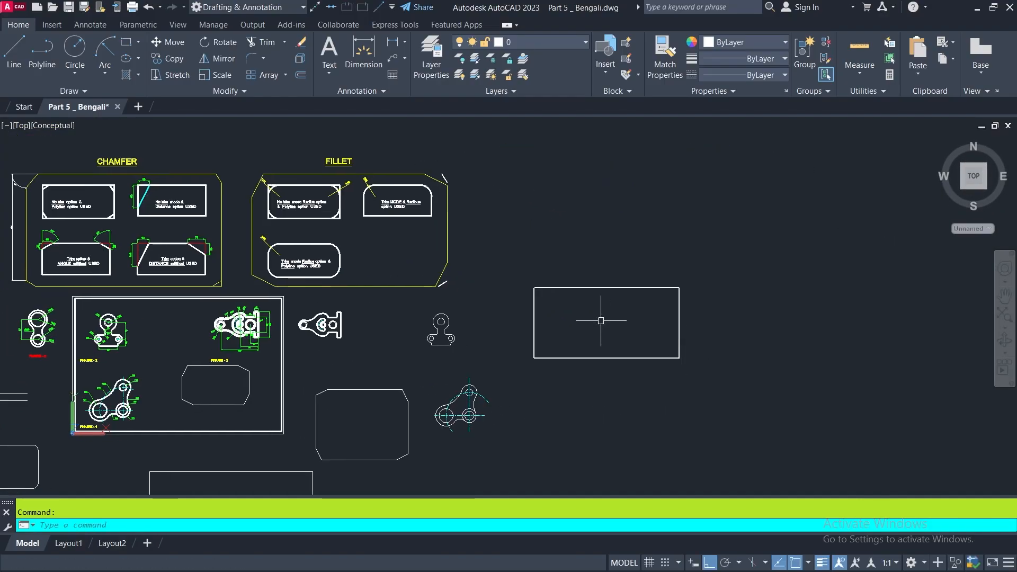
click(53, 126)
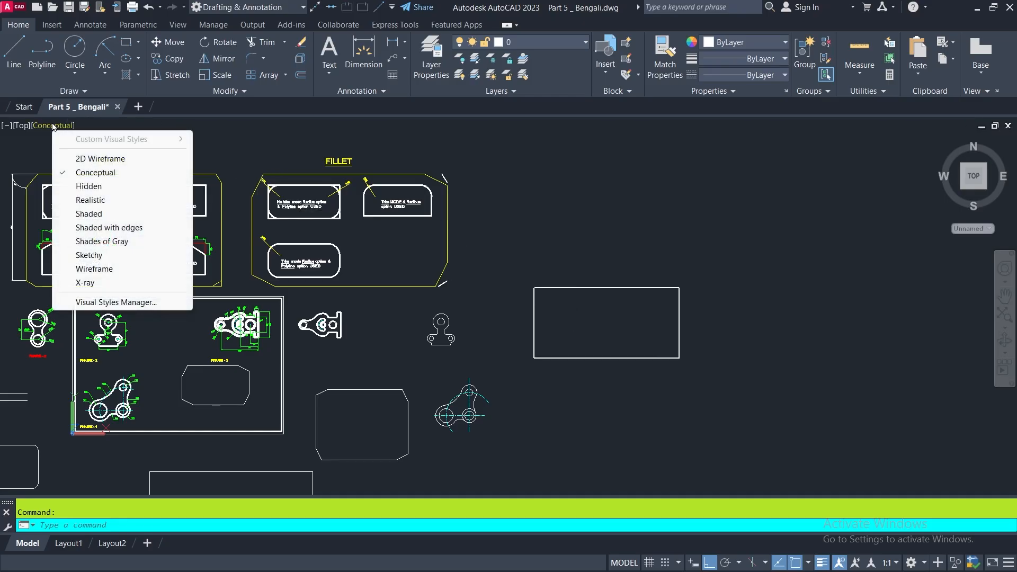
click(87, 159)
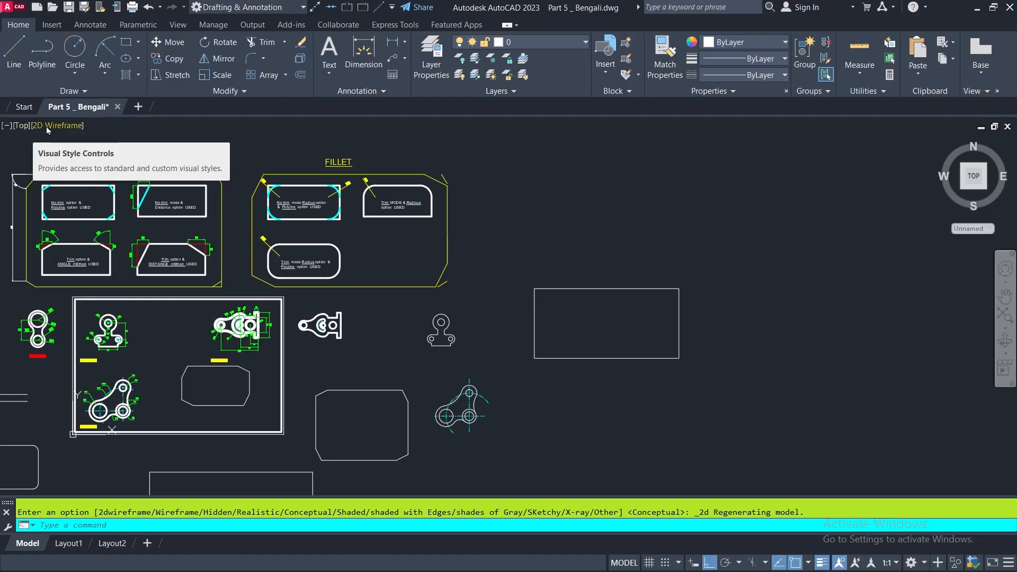
Step: Orbit the wireframe drawing to a low angle to inspect the rectangle's thickness, and return to the Top view
middle_drag(574, 389, 657, 369)
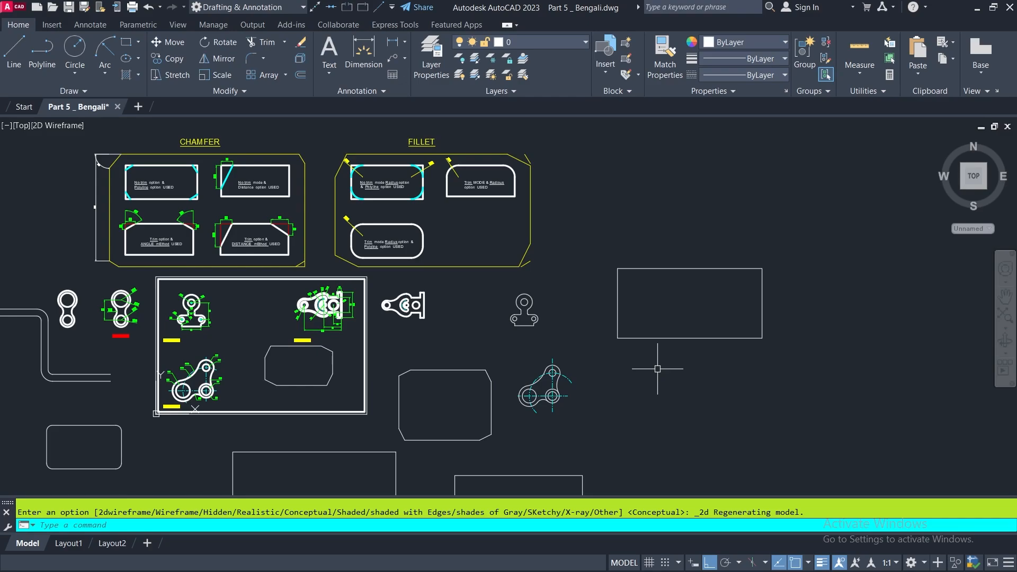
mouse_move(662, 364)
shift+middle_down()
mouse_move(652, 307)
mouse_move(608, 251)
mouse_move(483, 237)
mouse_move(545, 245)
mouse_move(602, 227)
mouse_move(622, 256)
mouse_move(572, 254)
mouse_move(608, 243)
mouse_move(646, 251)
mouse_move(513, 245)
mouse_move(616, 239)
shift+middle_up()
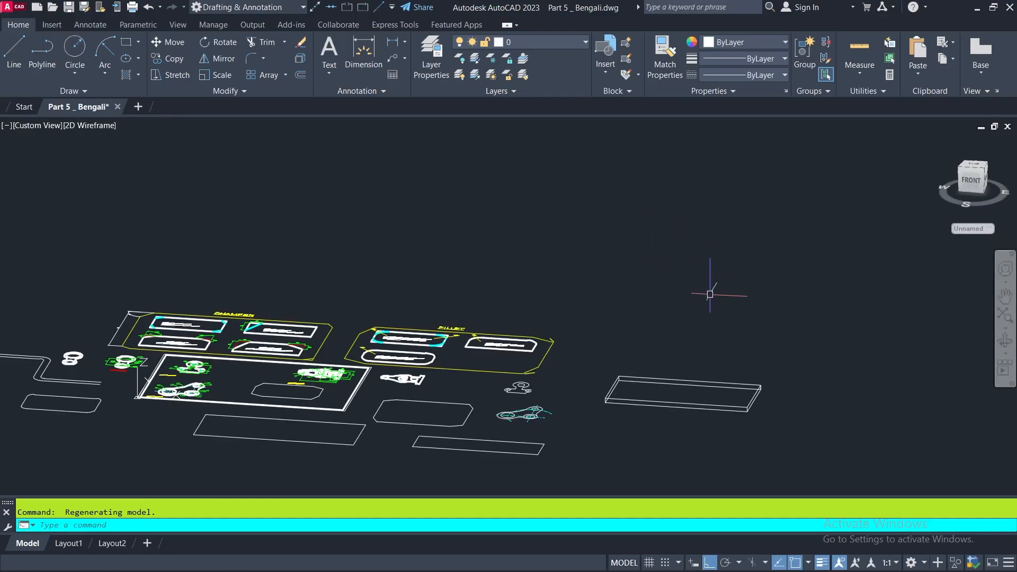
click(29, 126)
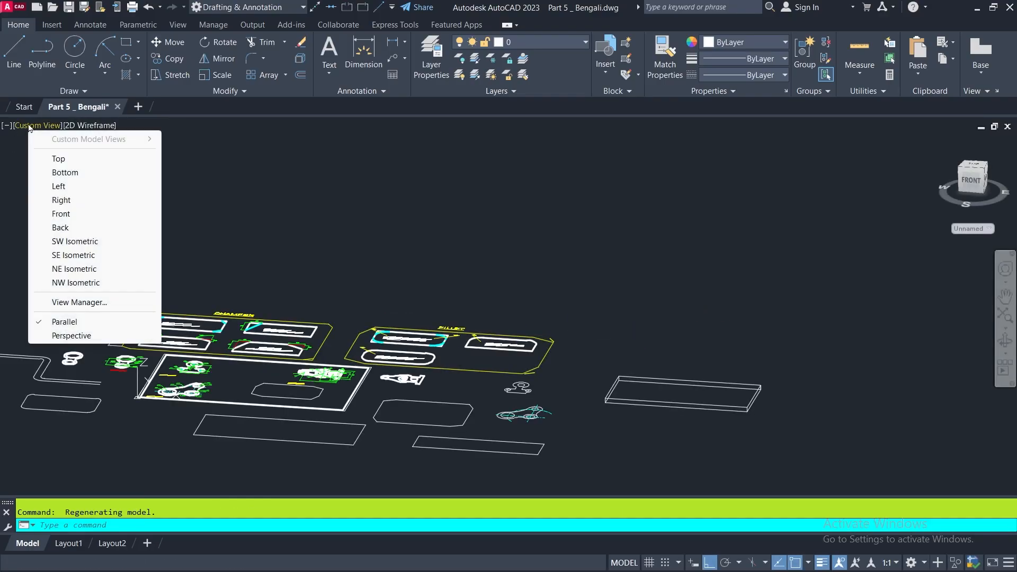
click(58, 160)
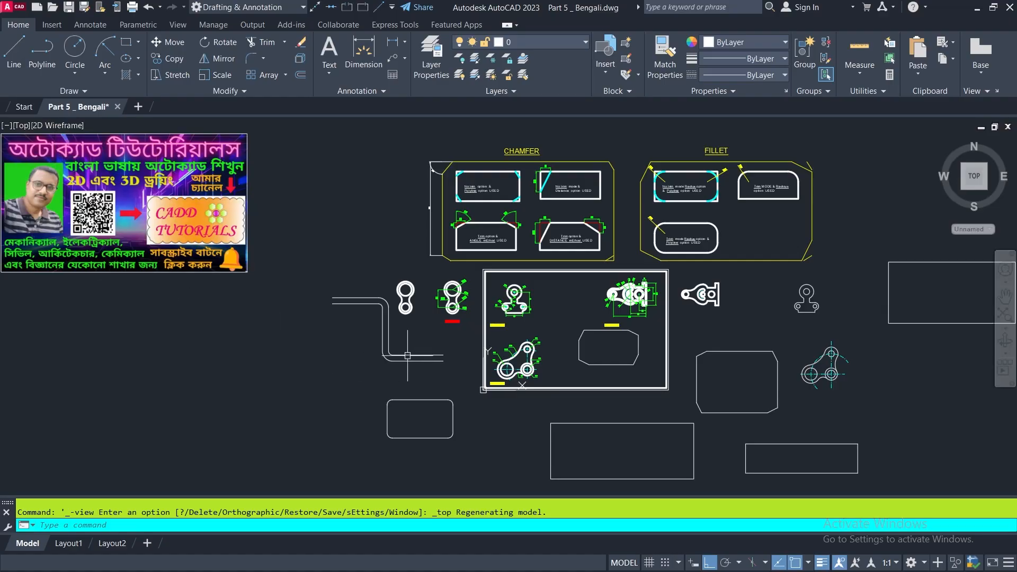
middle_drag(655, 349, 286, 339)
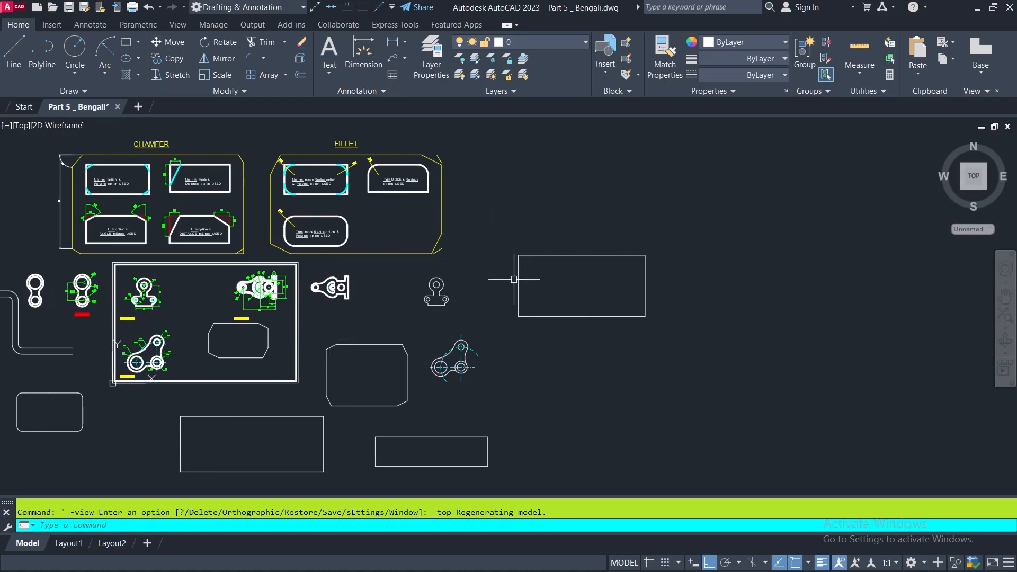
scroll(560, 264, up, 5)
scroll(560, 264, down, 4)
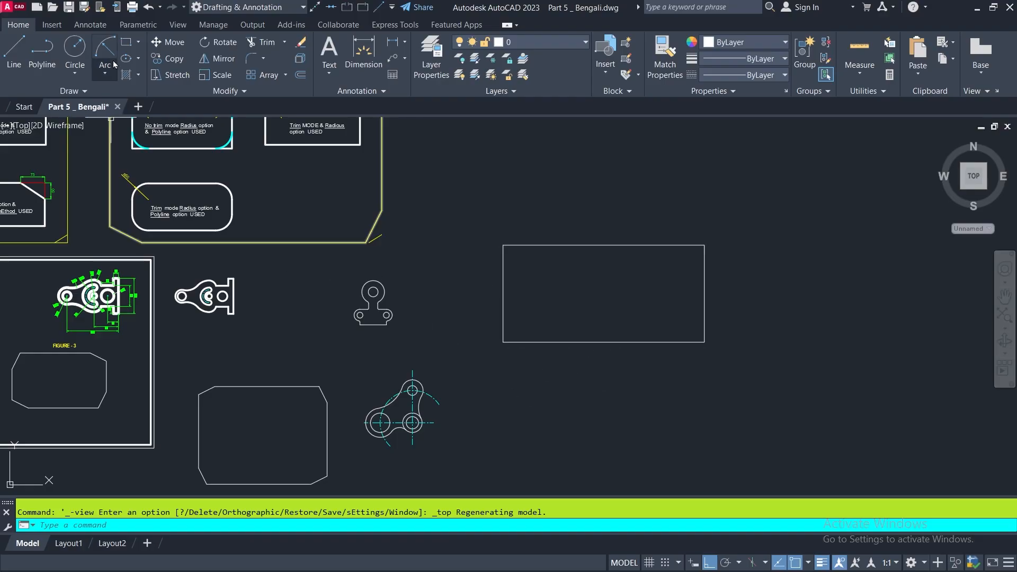
Step: Draw a rectangle with a line width of 25 below the rectangle that has thickness
click(126, 42)
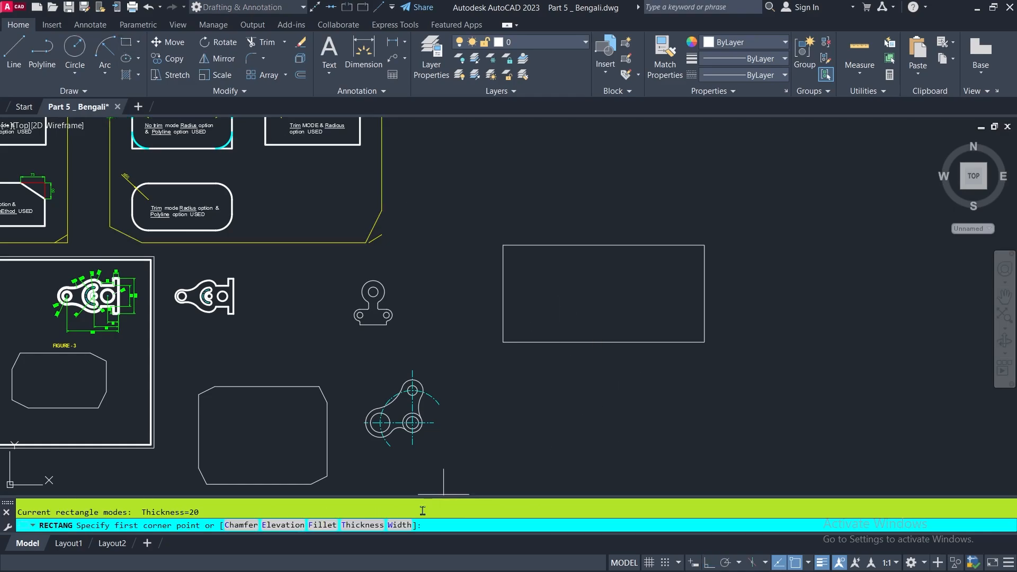
click(399, 525)
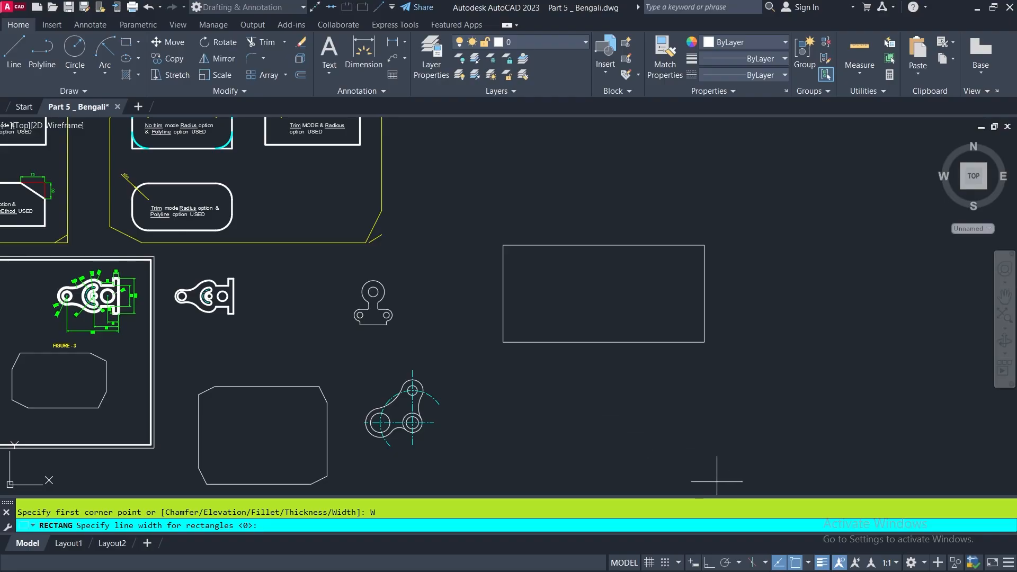
text(25)
key(Return)
click(491, 372)
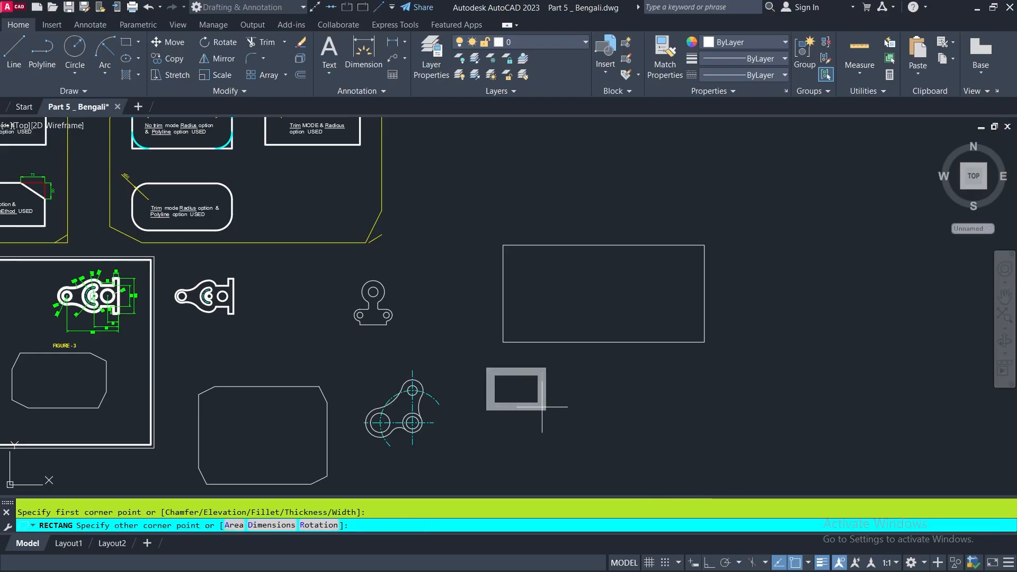
click(707, 458)
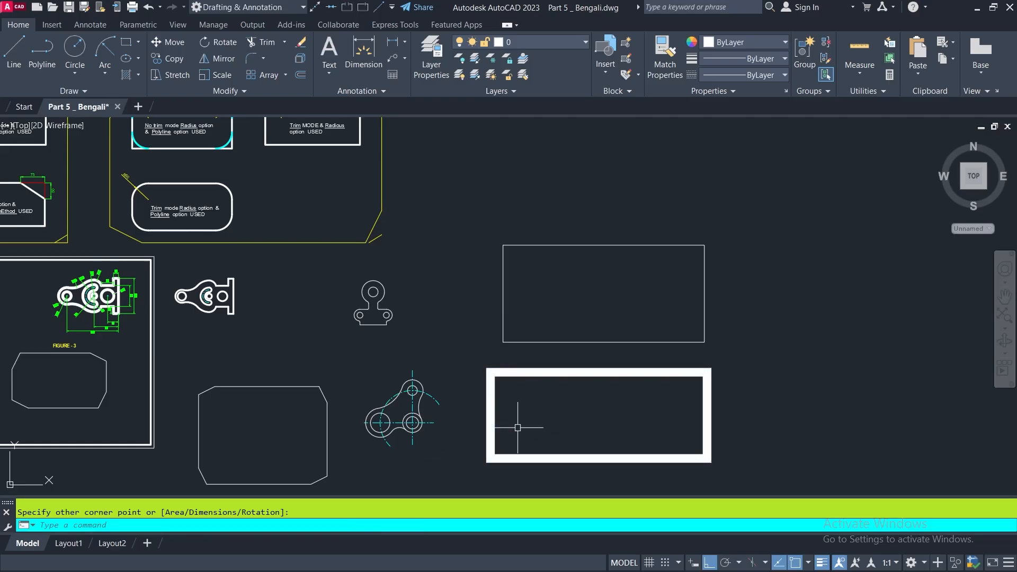
key(ctrl+z)
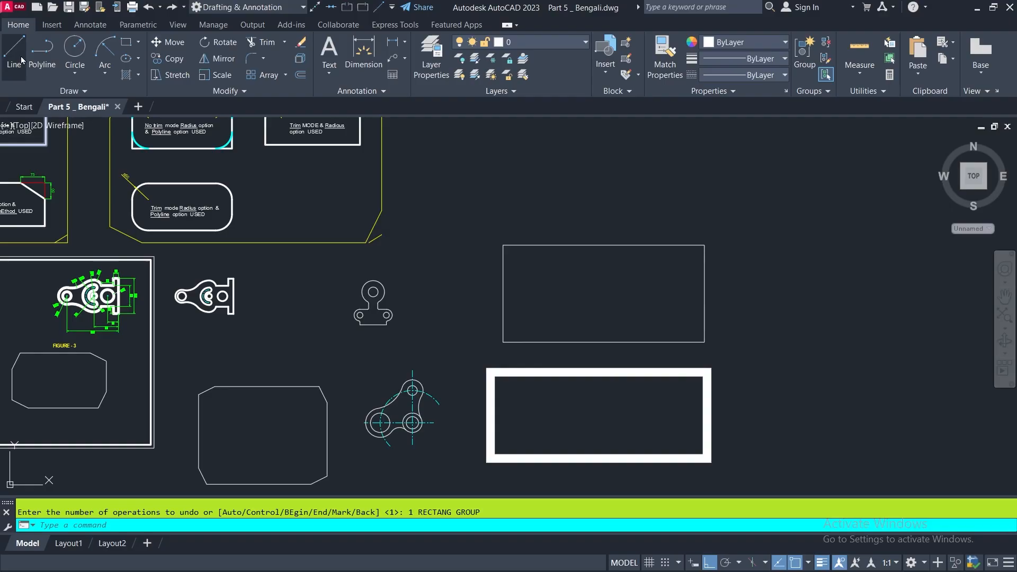
Step: Draw a larger rectangle with a line width of 50, overlapping the upper part of the thin-lined rectangle that has thickness
click(127, 45)
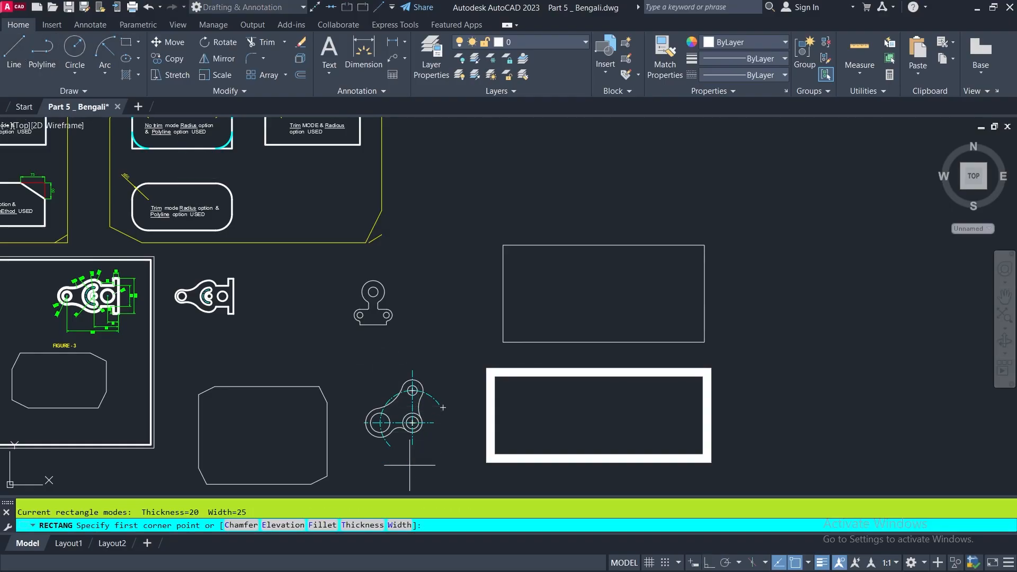
click(398, 525)
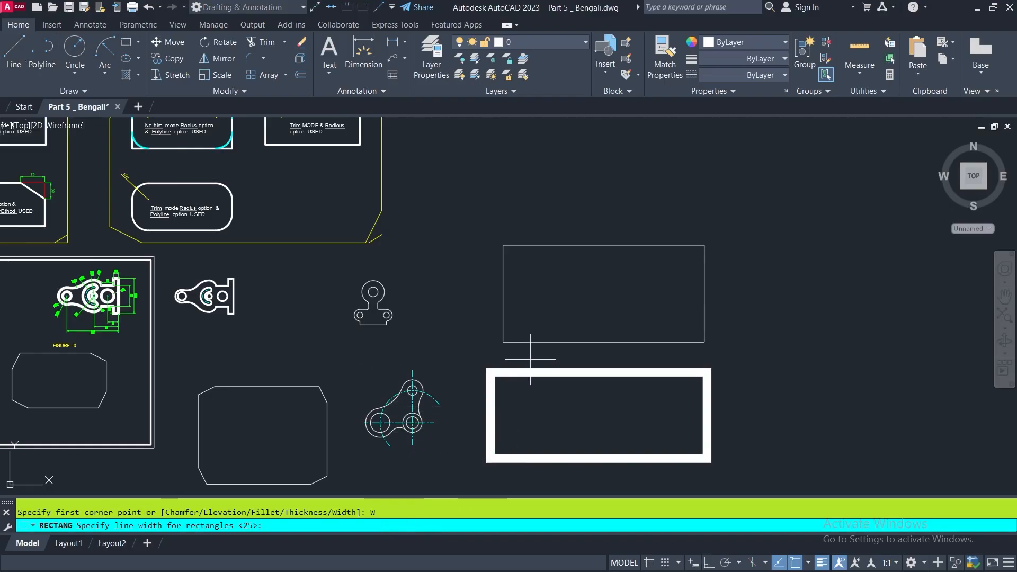
text(50)
key(Return)
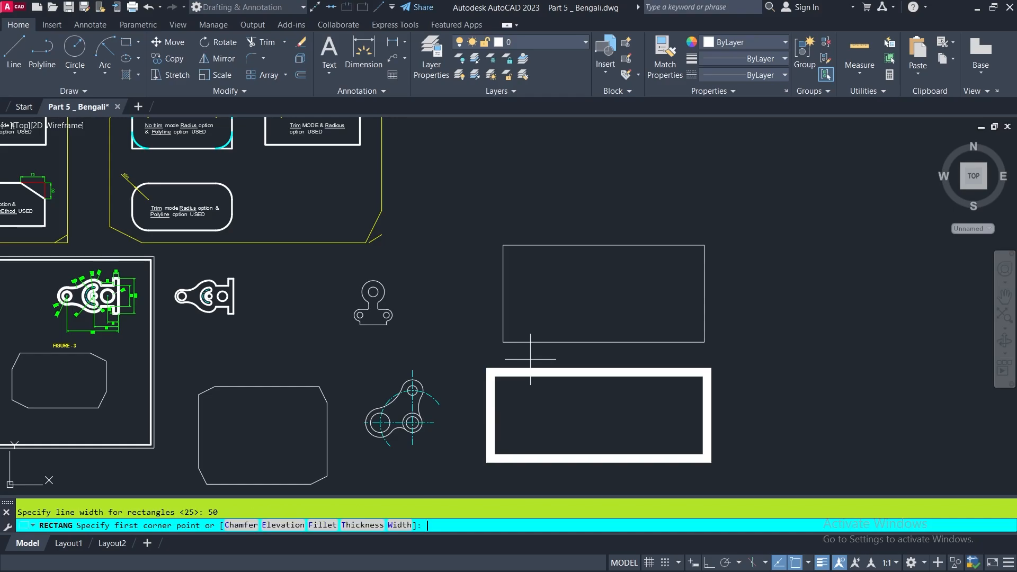
click(493, 169)
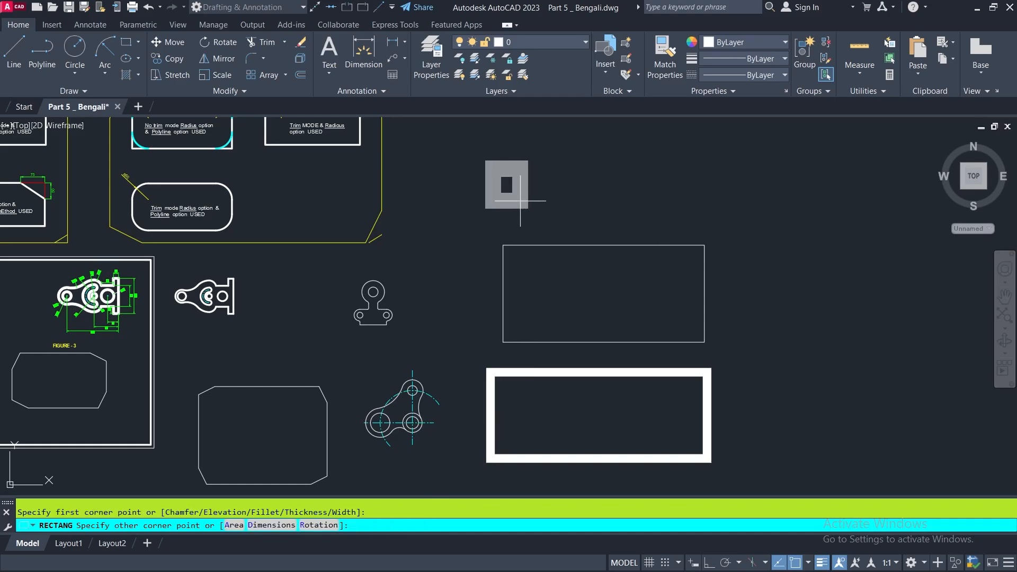
click(742, 298)
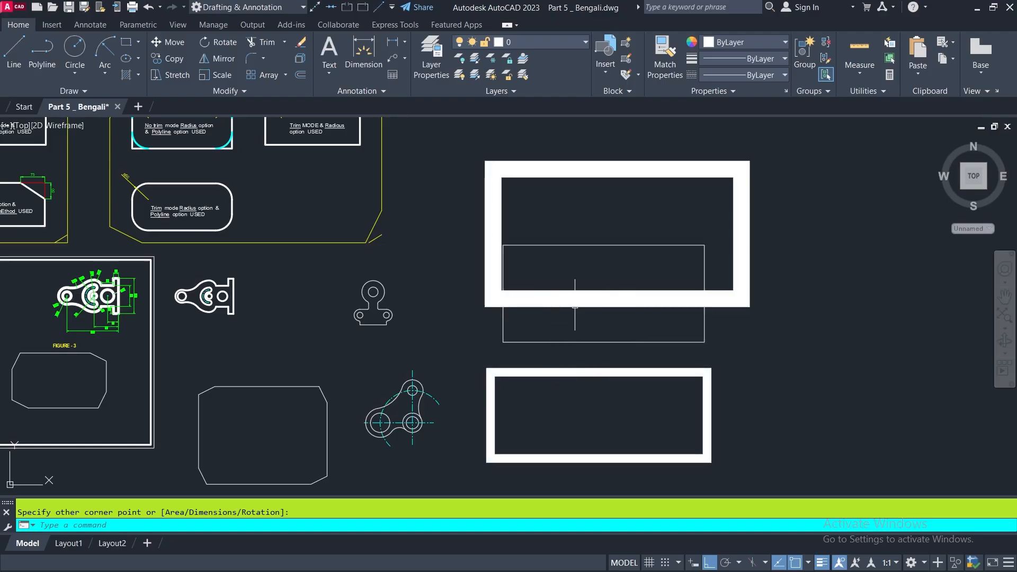
Step: Draw a large rectangle with a fillet radius of 20 in the empty area beside the two wide-lined rectangles, keeping the line width of 50
click(126, 42)
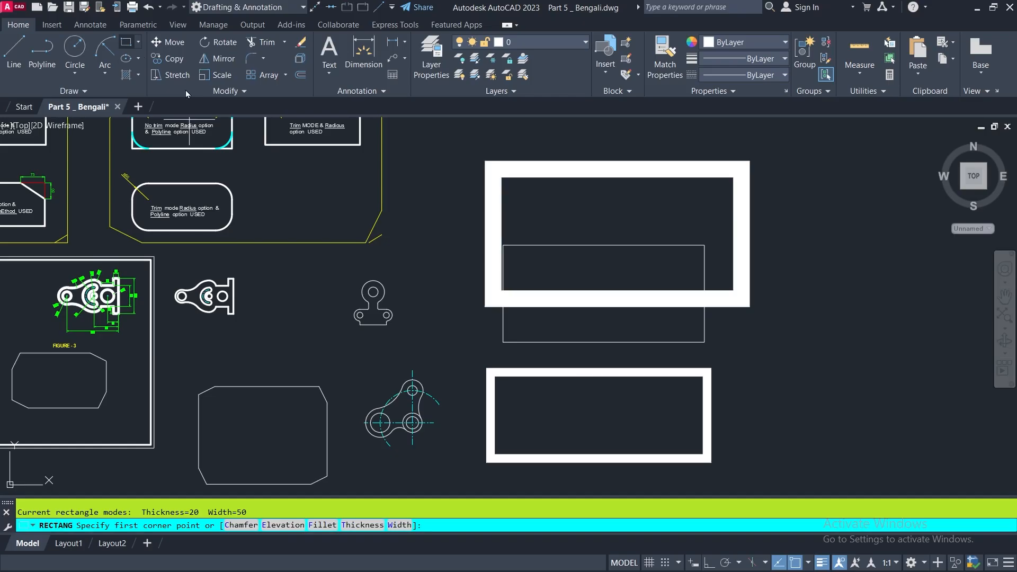
click(323, 525)
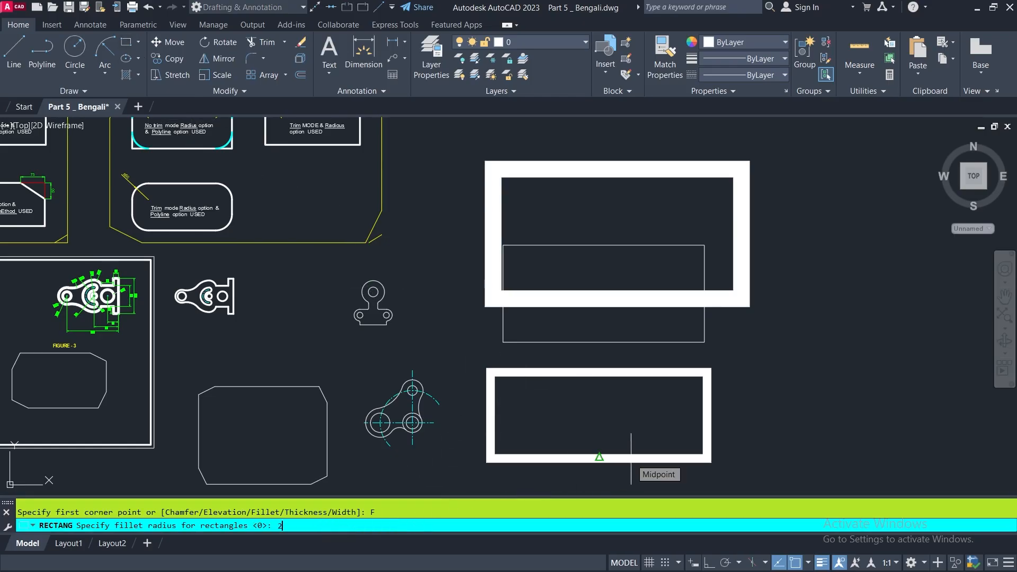
text(20)
key(Return)
scroll(631, 445, down, 4)
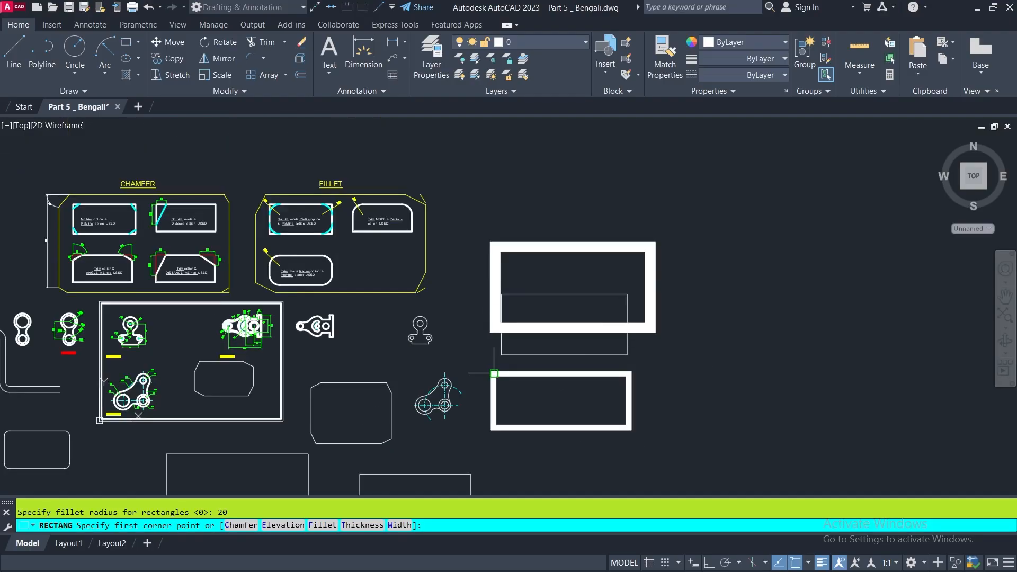
click(661, 291)
click(819, 419)
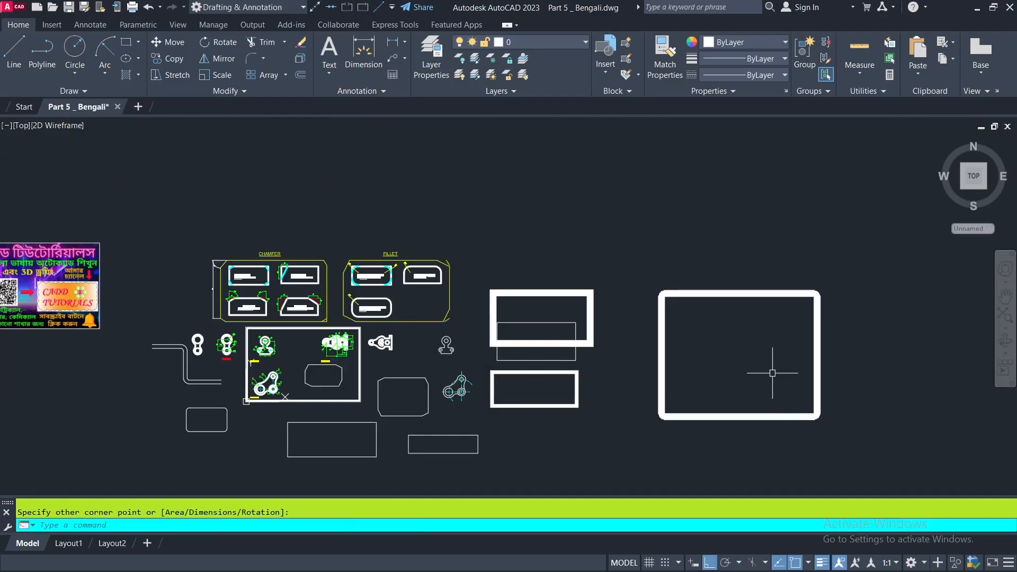
scroll(666, 304, up, 5)
scroll(567, 283, down, 5)
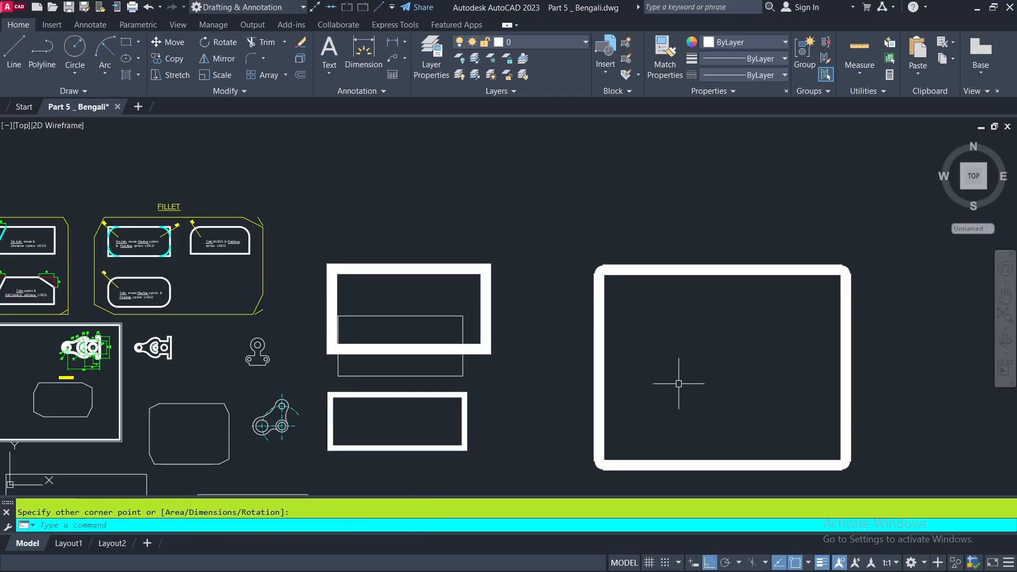
mouse_move(681, 382)
middle_down()
mouse_move(664, 407)
mouse_move(596, 370)
middle_up()
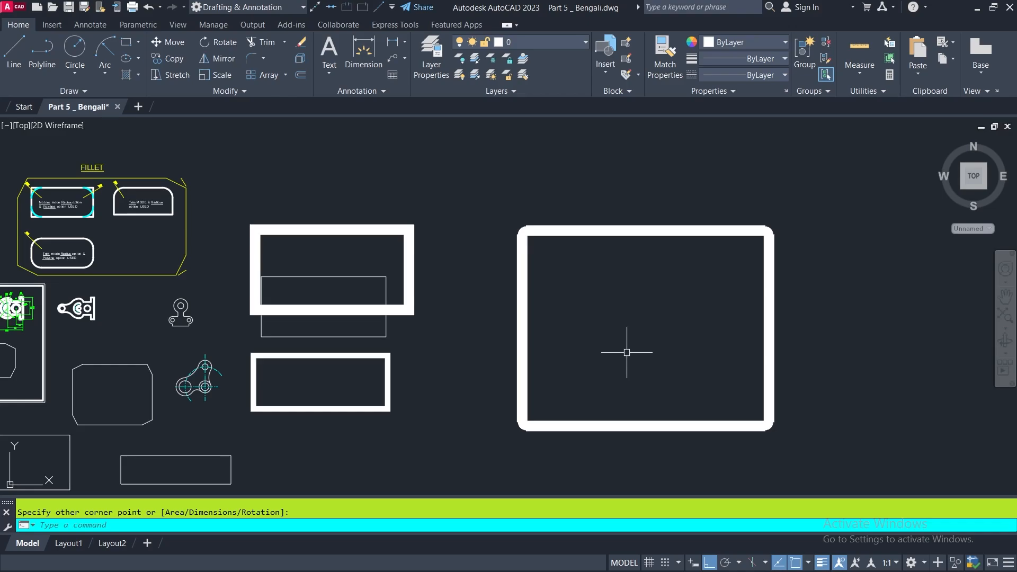
Step: Draw a rectangle with line width 0 and fillet radius 0 inside the large rounded rectangle
click(126, 42)
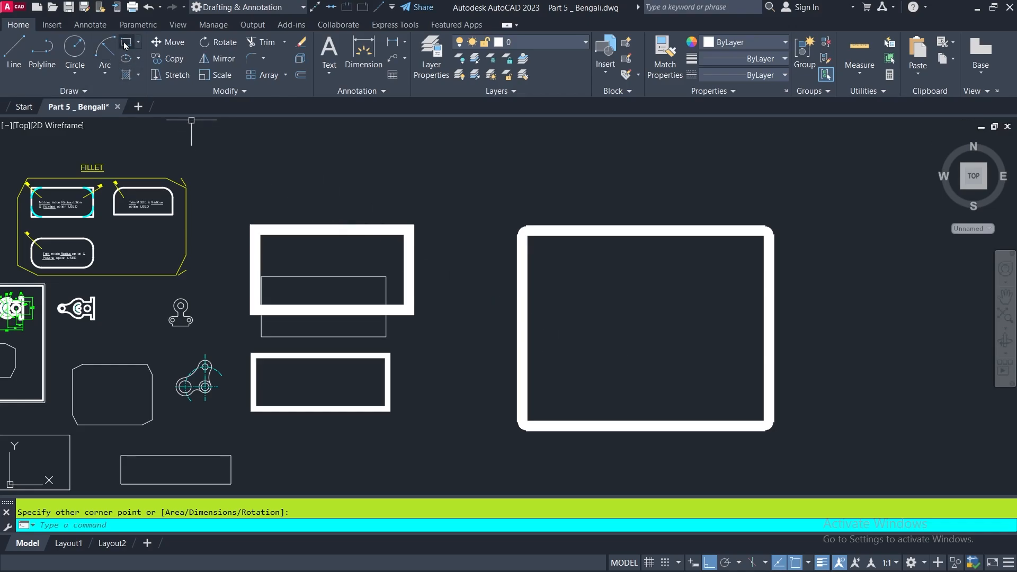
click(399, 525)
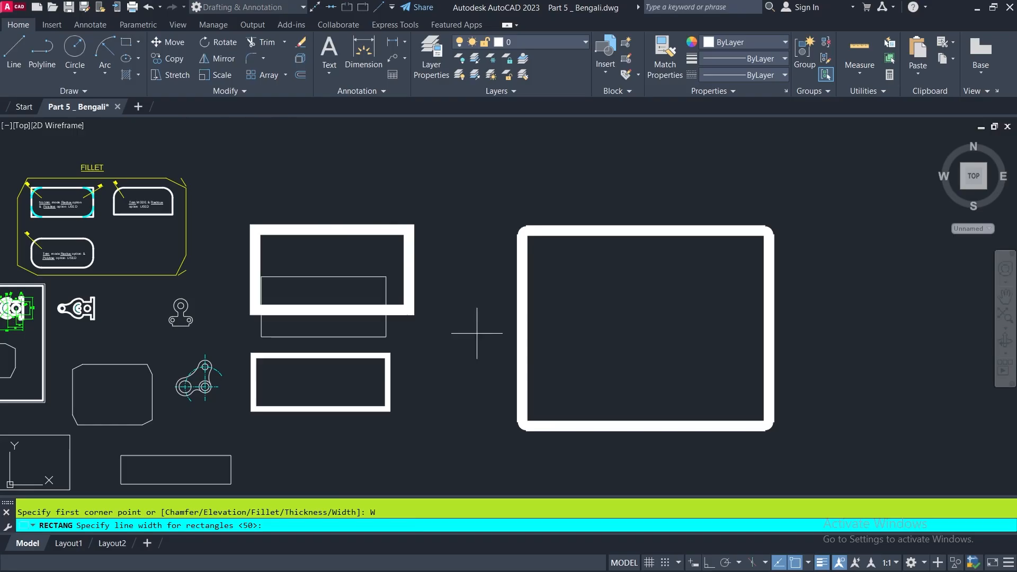
text(0)
key(Return)
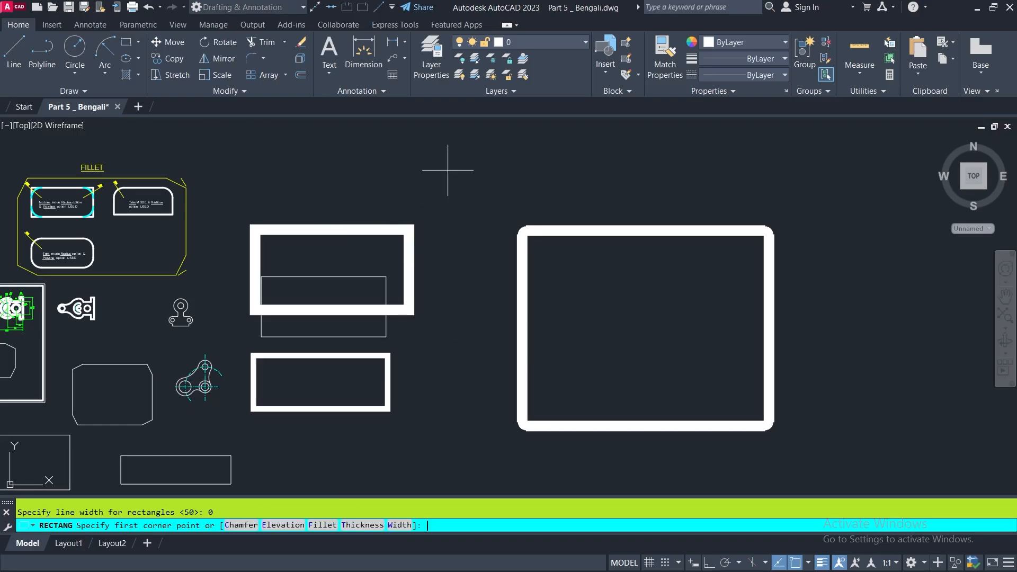
click(324, 525)
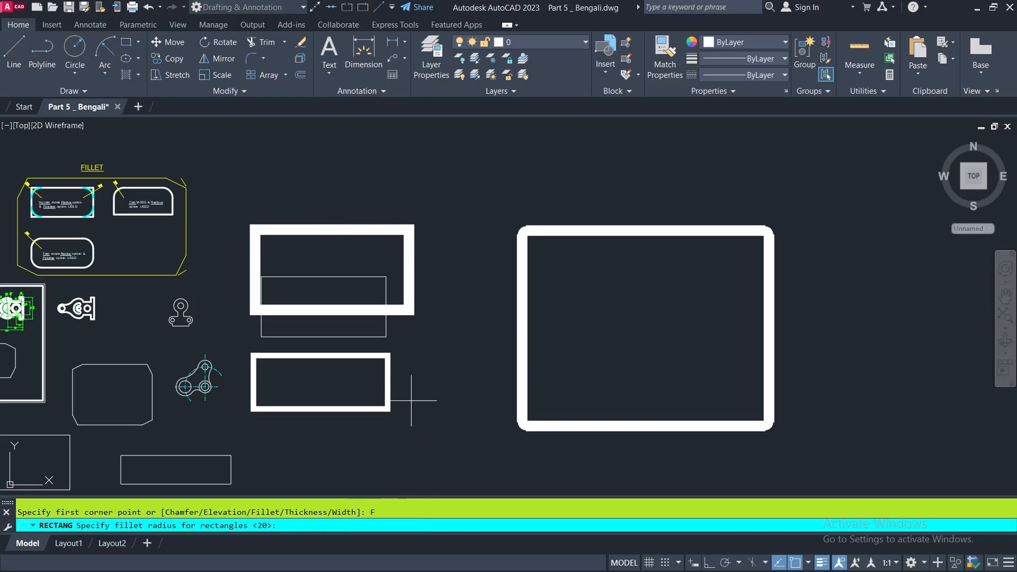
text(0)
key(Return)
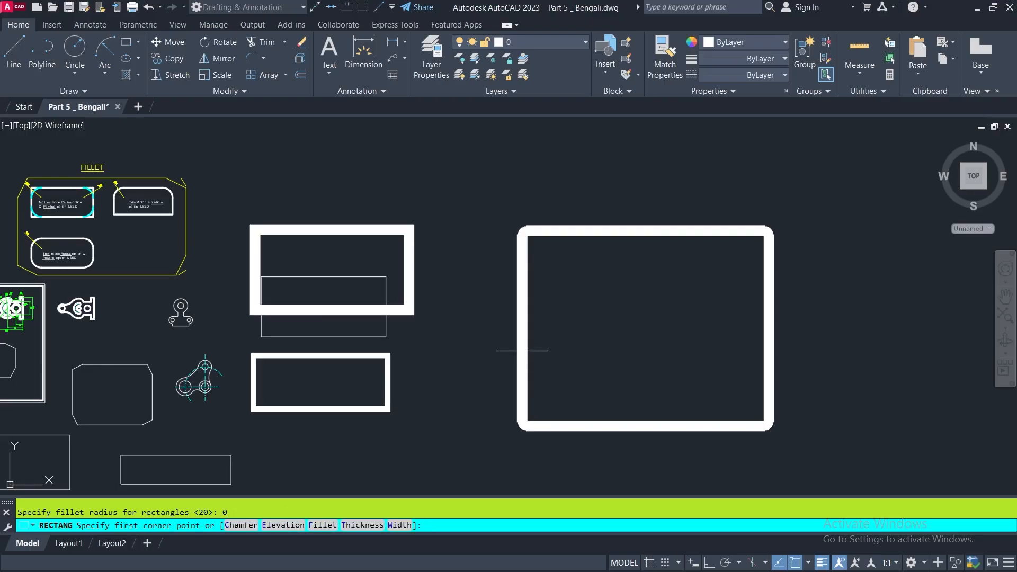
click(581, 276)
click(719, 381)
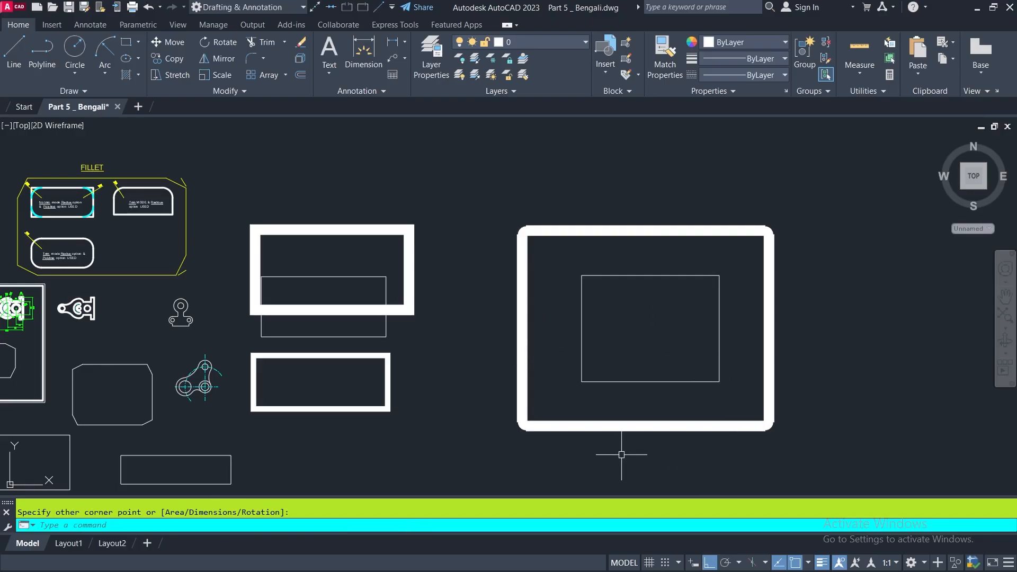
Step: Redo the last undone rectangle and draw a larger one at elevation 100 in the empty area beyond the rounded rectangle
key(ctrl+y)
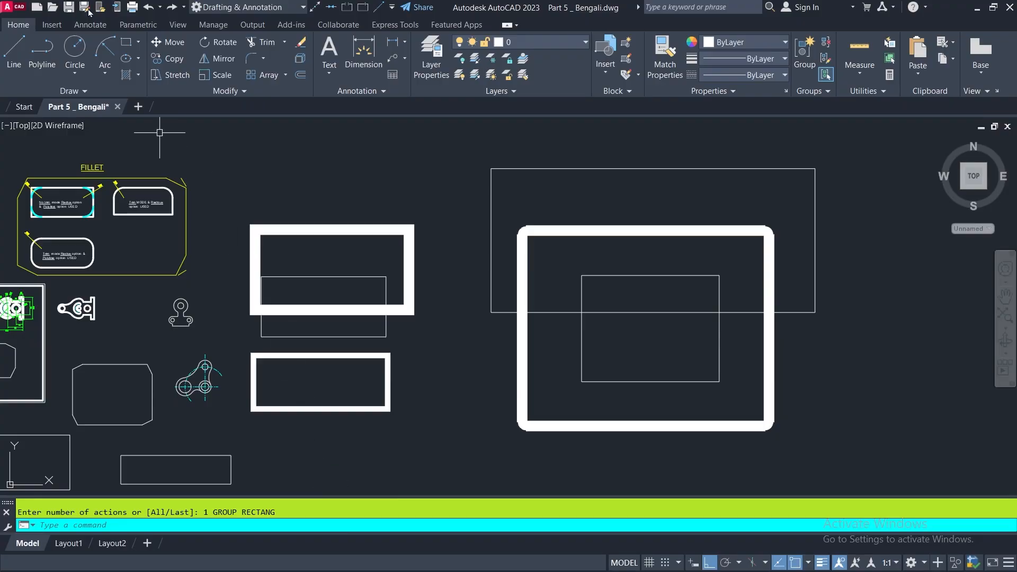
click(126, 42)
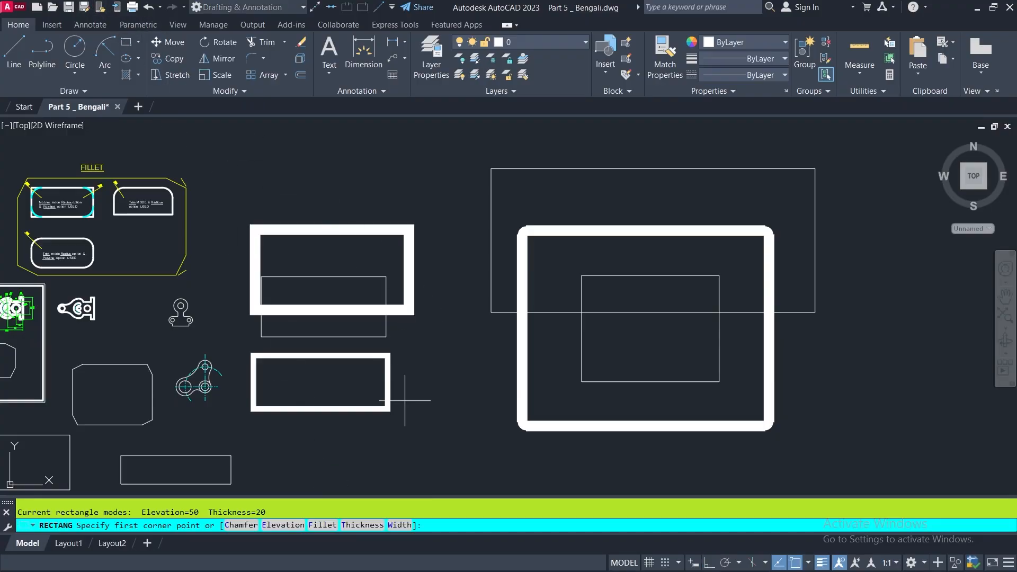
click(280, 526)
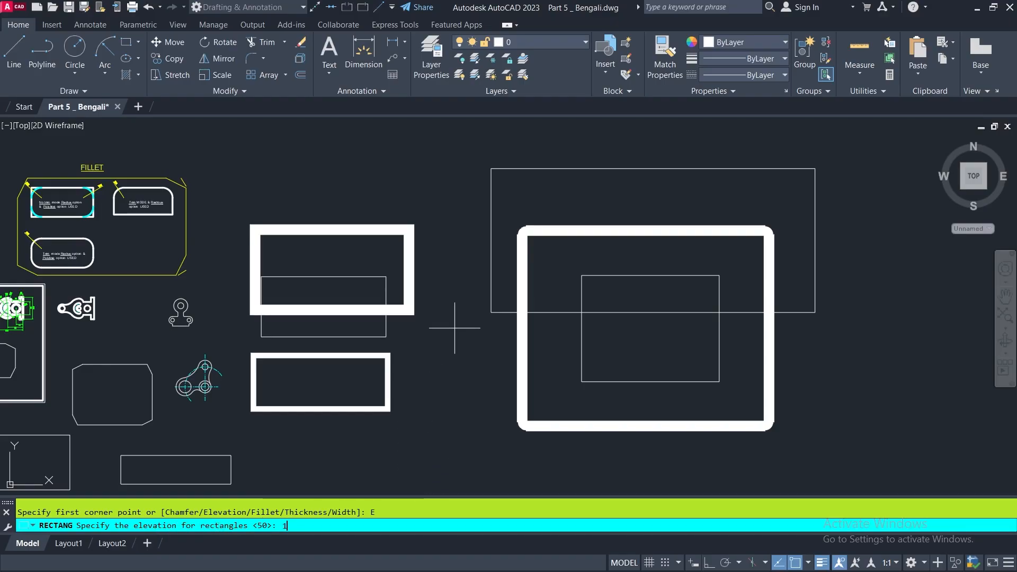
text(00)
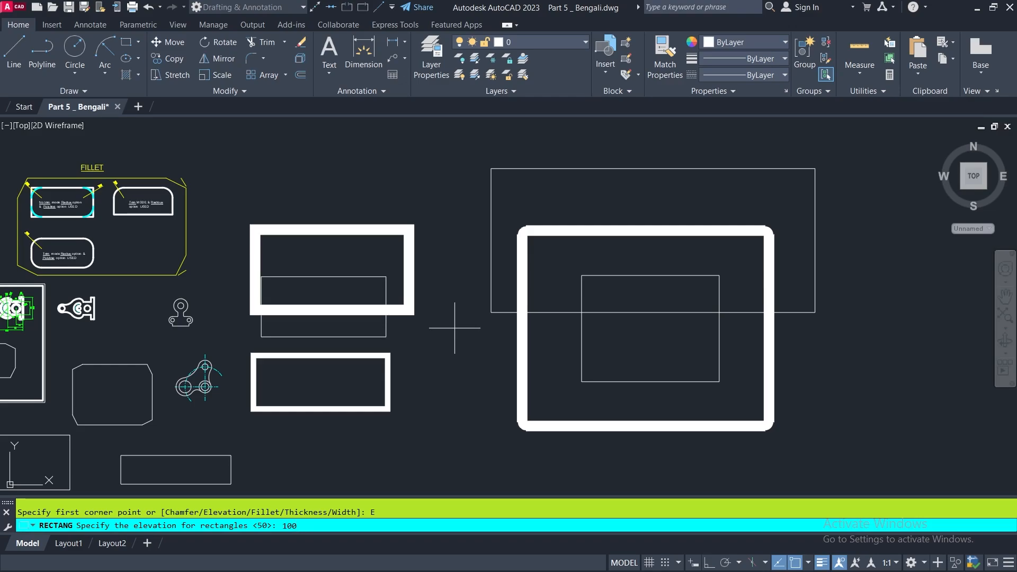
key(Return)
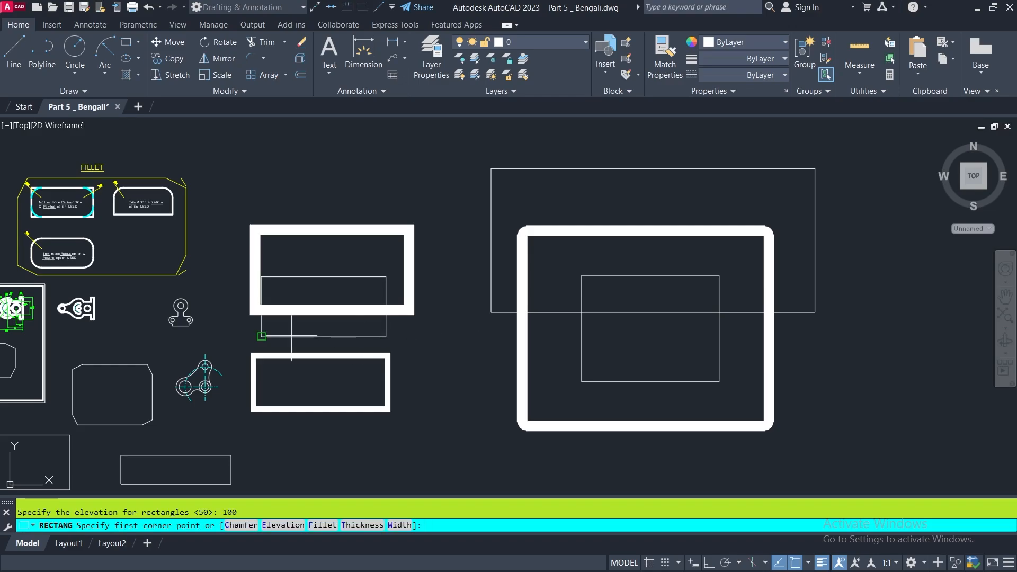
scroll(288, 332, down, 4)
click(534, 241)
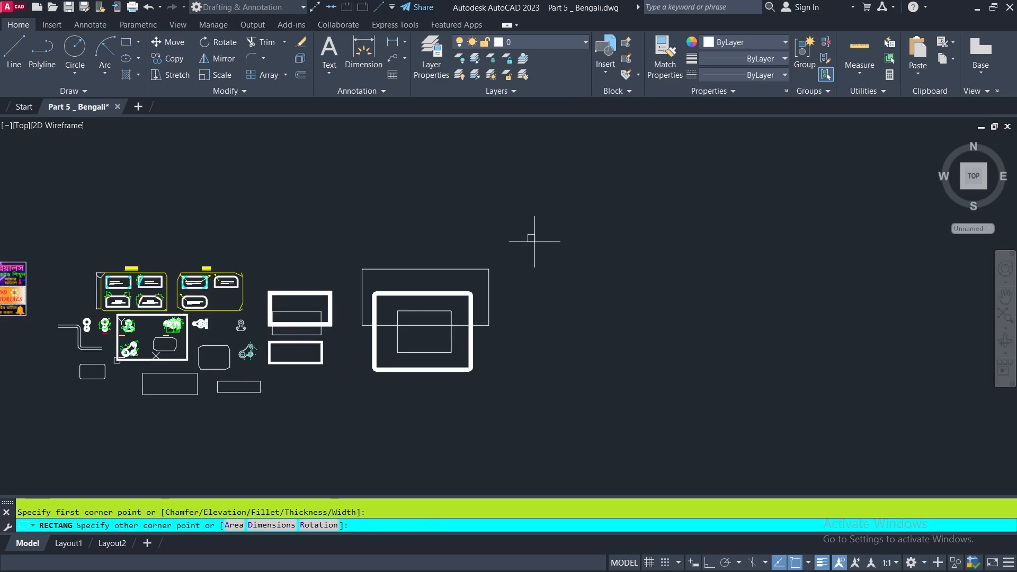
click(733, 379)
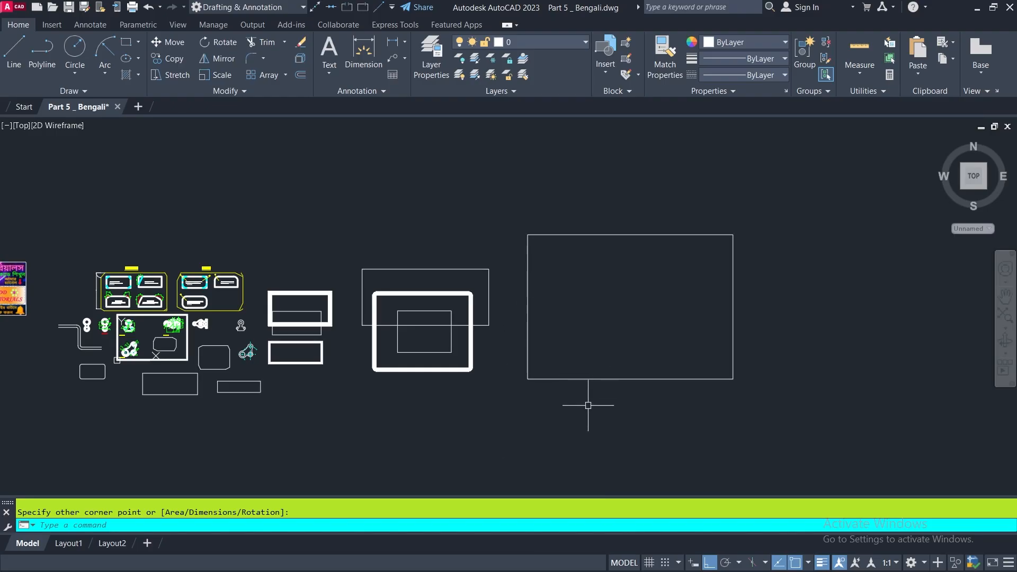
Step: Show the drawing in SW Isometric view with the Conceptual visual style
click(22, 126)
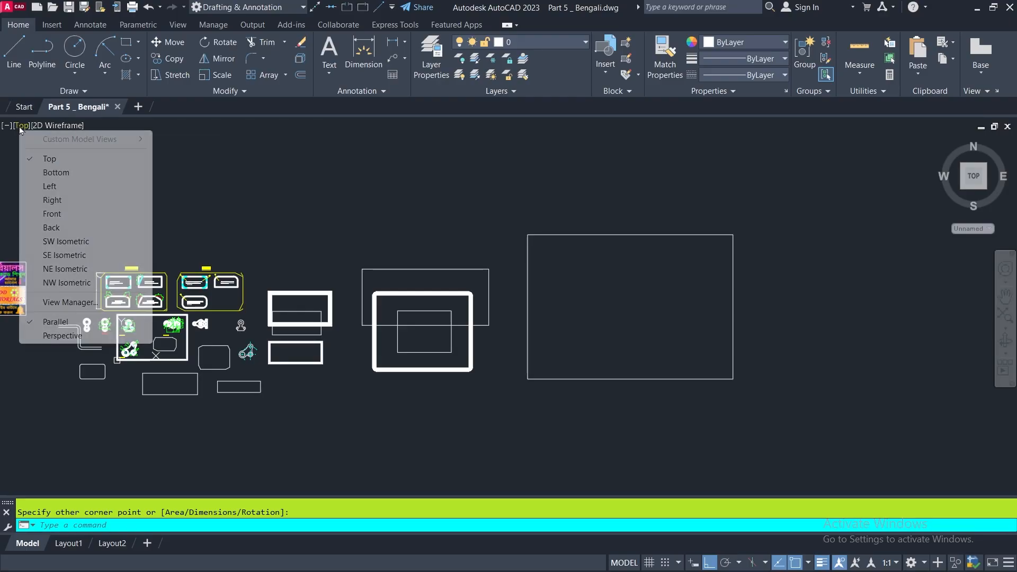
click(61, 242)
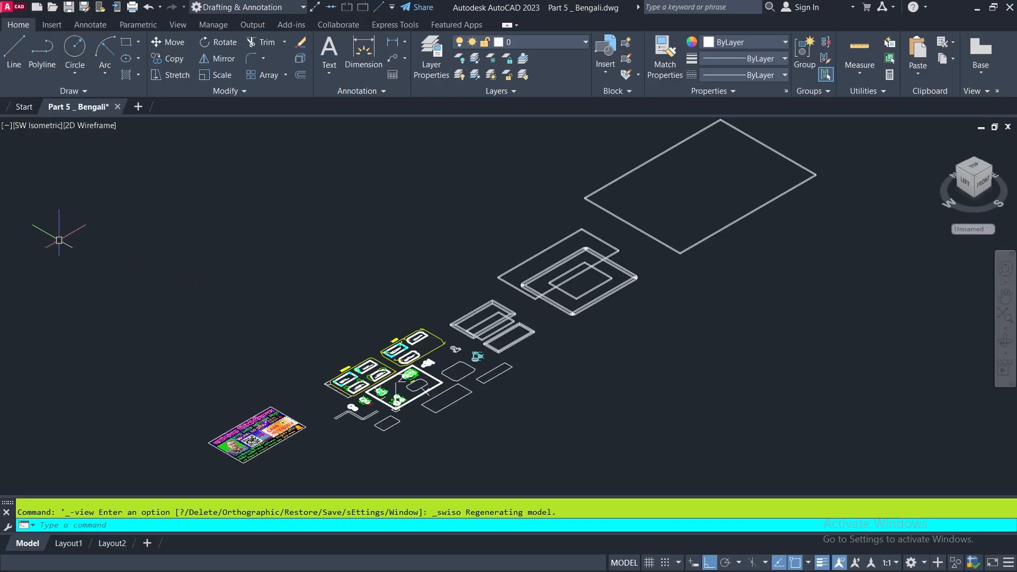
click(79, 128)
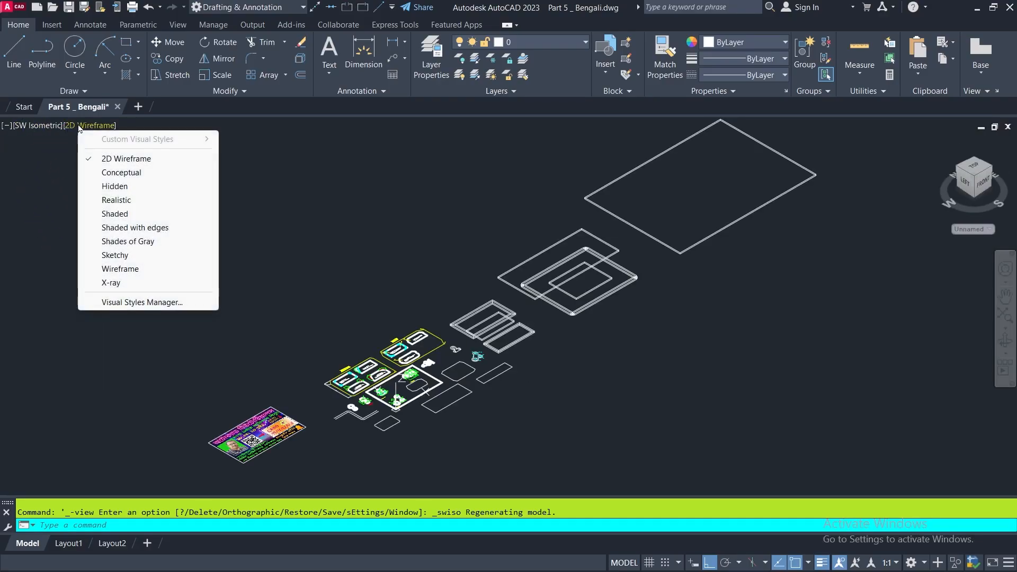
click(123, 174)
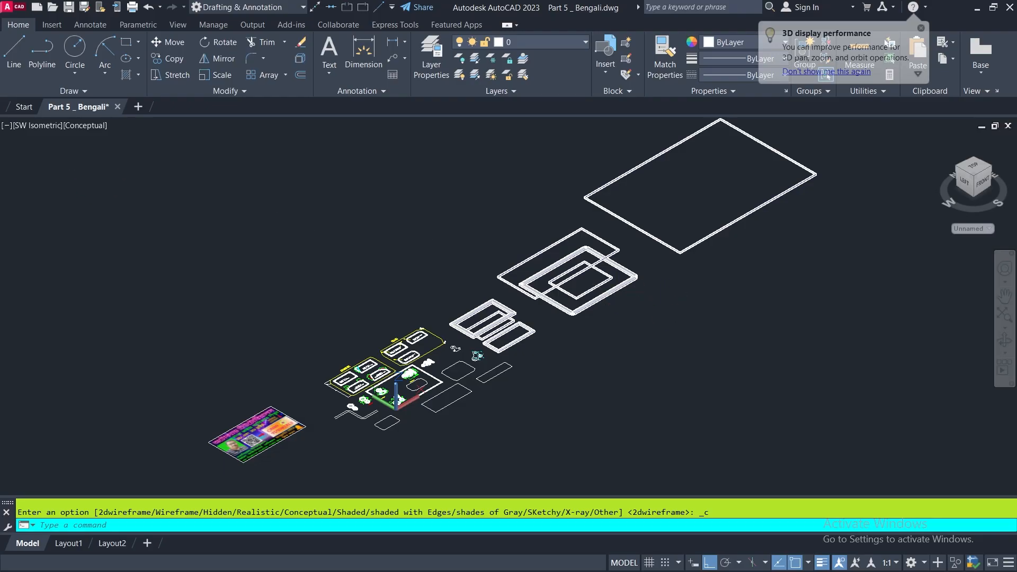
Step: Examine the sample rectangles in the isometric view, comparing their elevation, thickness, line width and rounded corners
middle_drag(660, 322, 495, 359)
scroll(447, 289, up, 10)
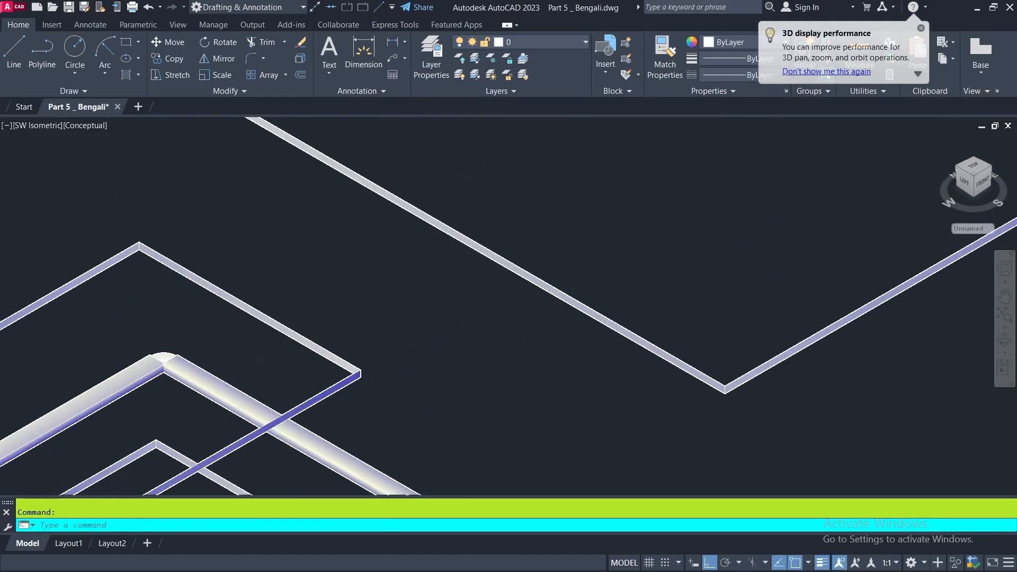
scroll(534, 267, up, 2)
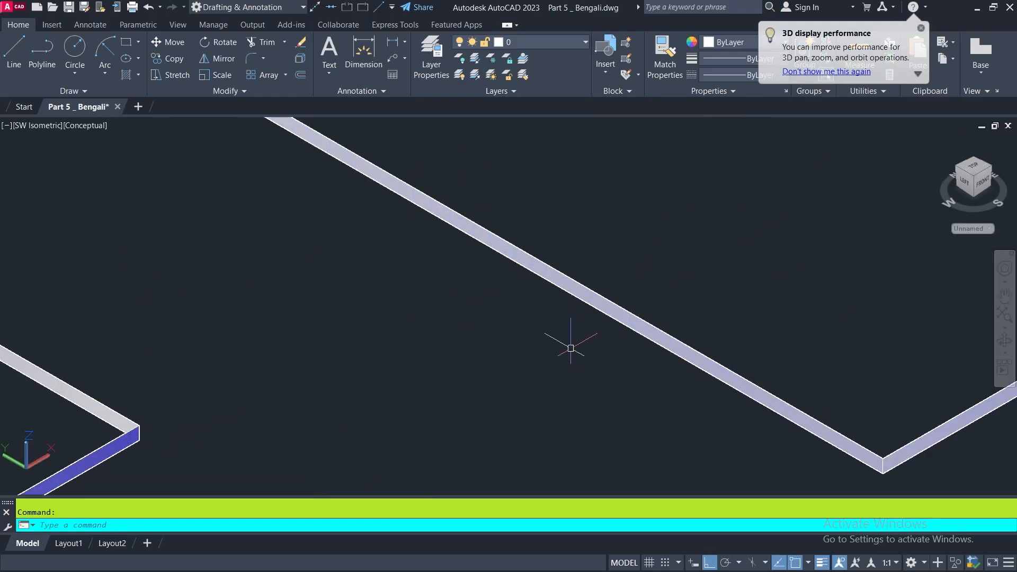
middle_drag(565, 345, 781, 259)
middle_drag(426, 379, 772, 256)
middle_drag(507, 355, 644, 231)
scroll(578, 300, down, 4)
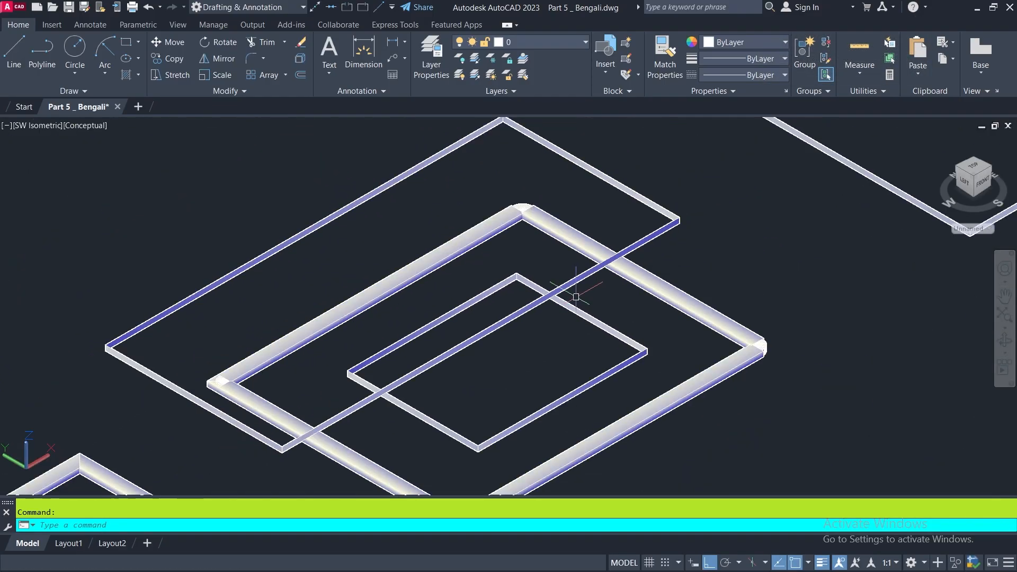
middle_drag(586, 344, 644, 249)
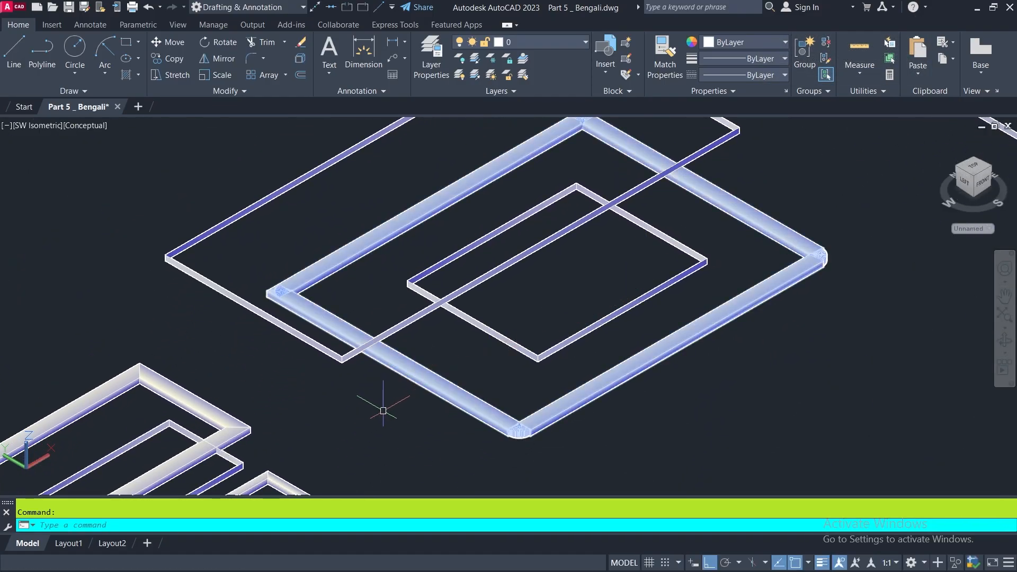
scroll(516, 339, down, 2)
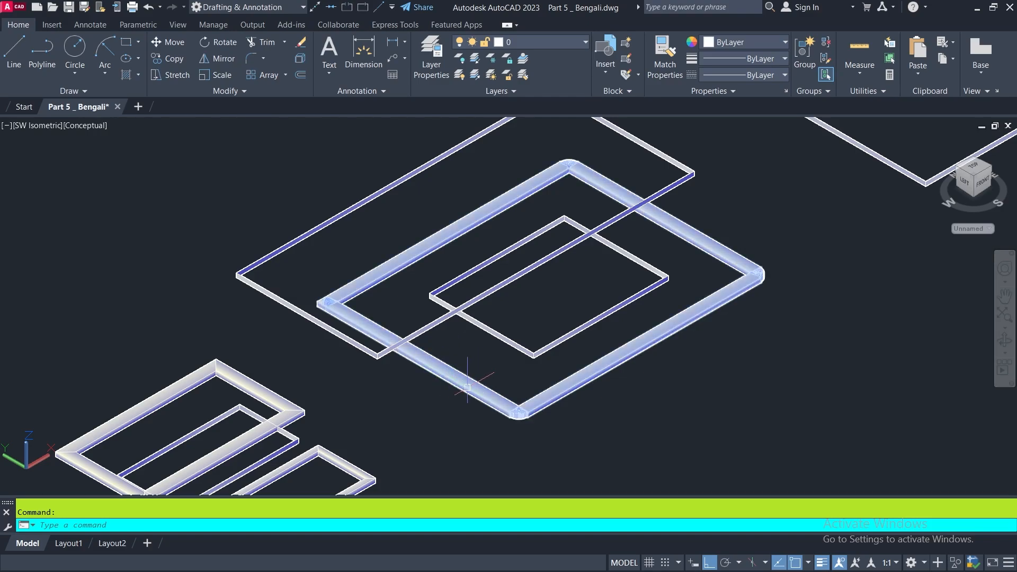
middle_drag(443, 379, 548, 324)
scroll(345, 383, up, 2)
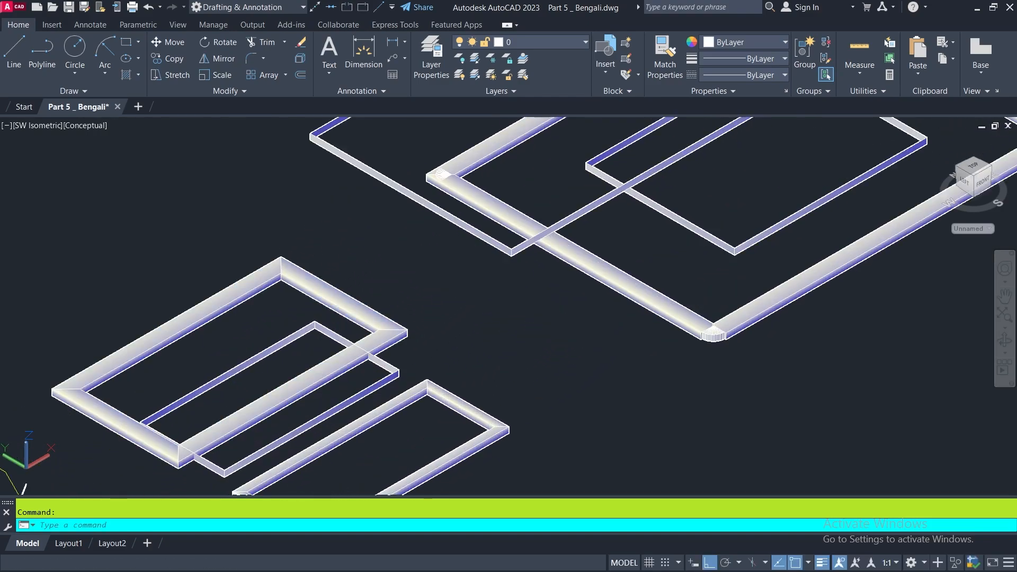
middle_drag(343, 164, 217, 347)
scroll(195, 332, up, 2)
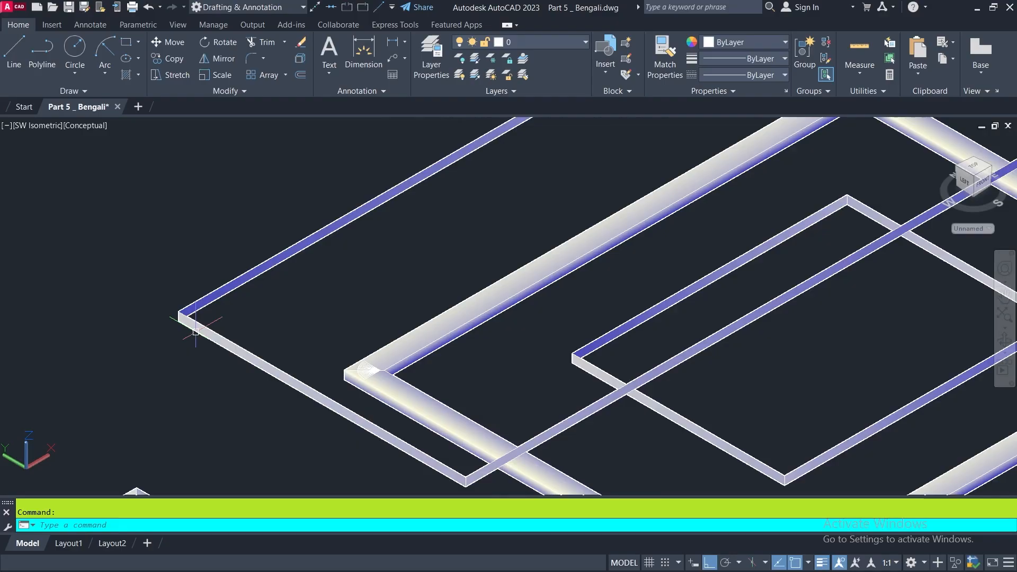
middle_drag(211, 345, 235, 379)
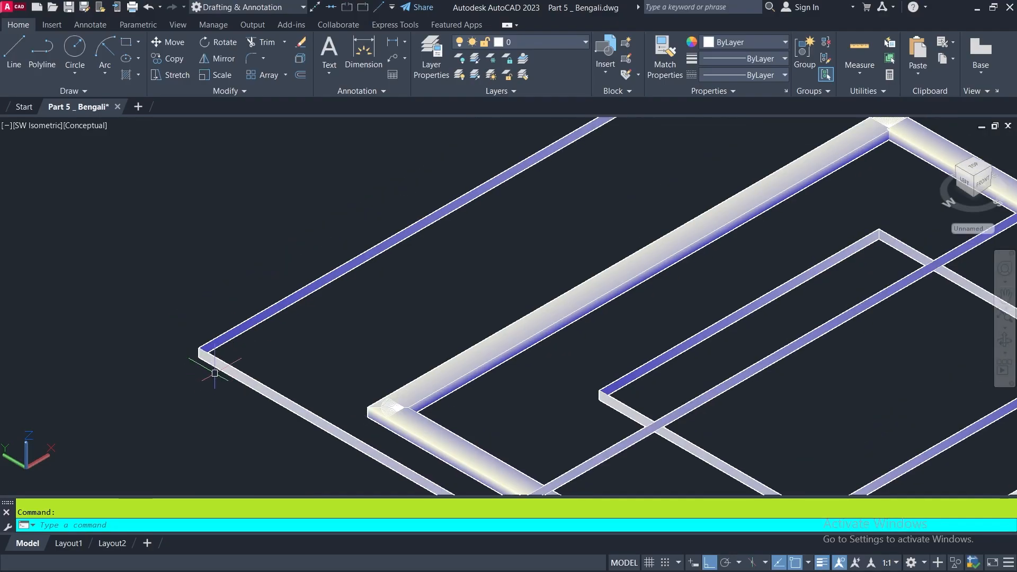
scroll(240, 339, up, 3)
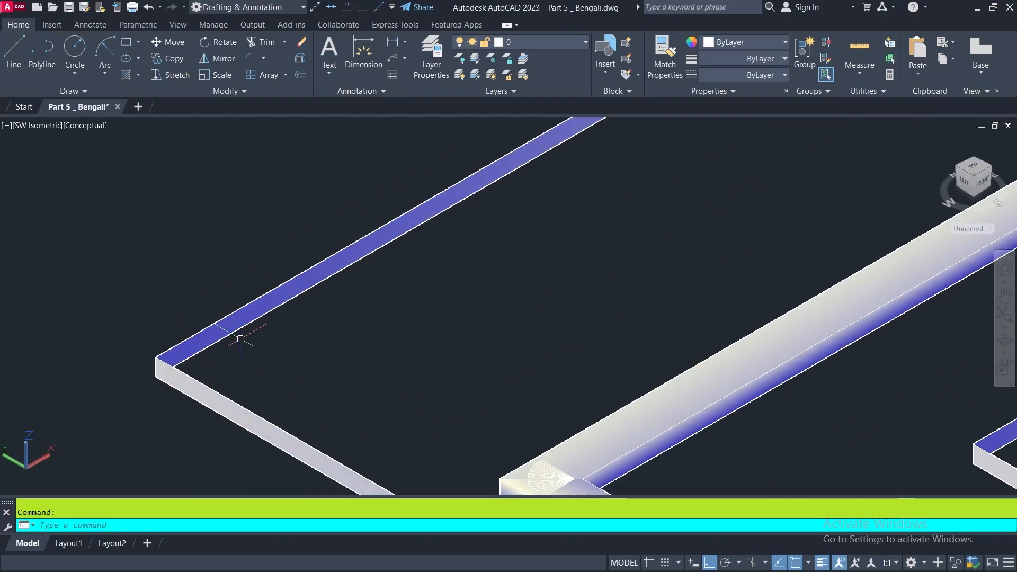
scroll(240, 339, down, 6)
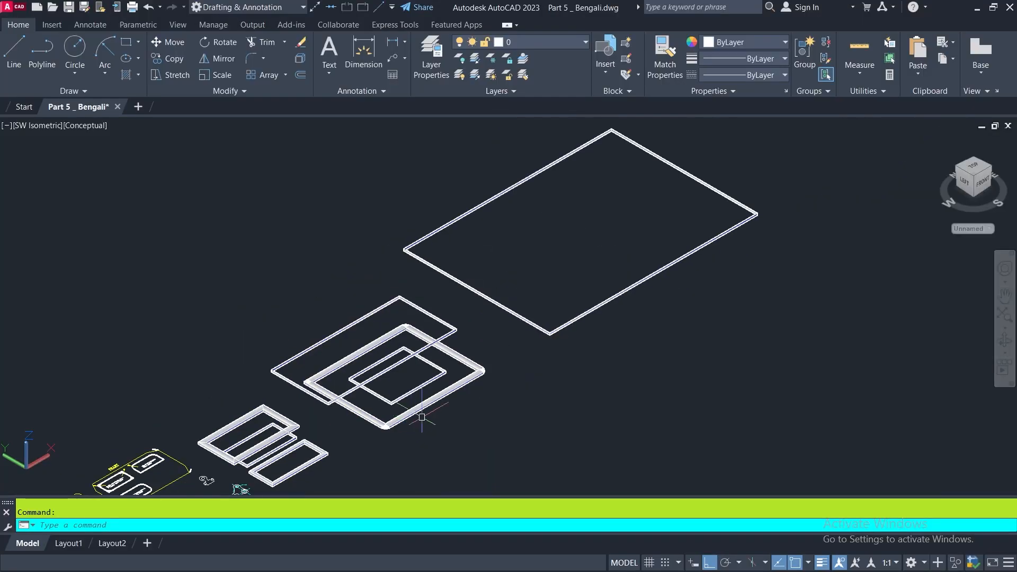
scroll(404, 206, up, 7)
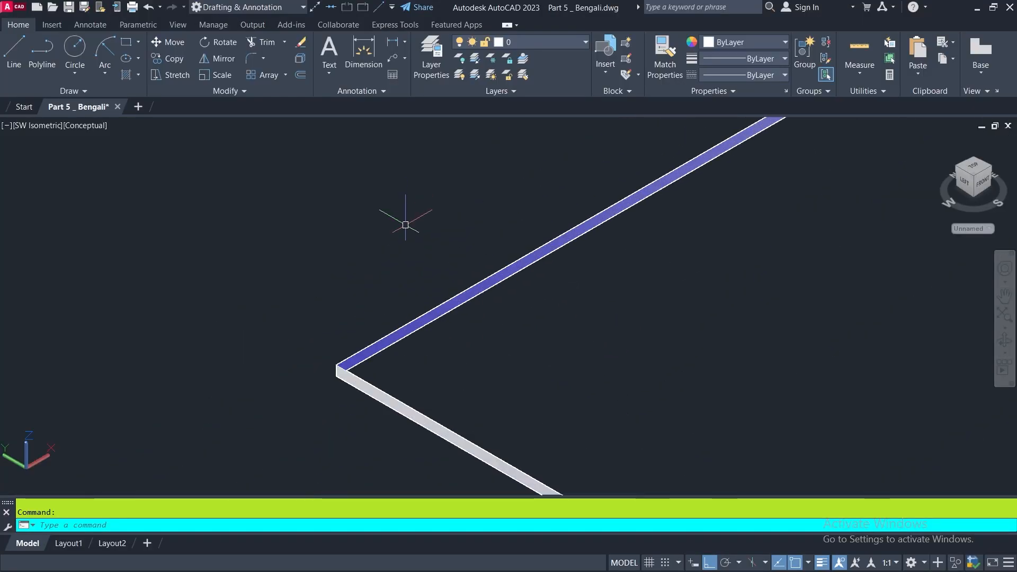
scroll(405, 225, down, 6)
scroll(487, 292, down, 2)
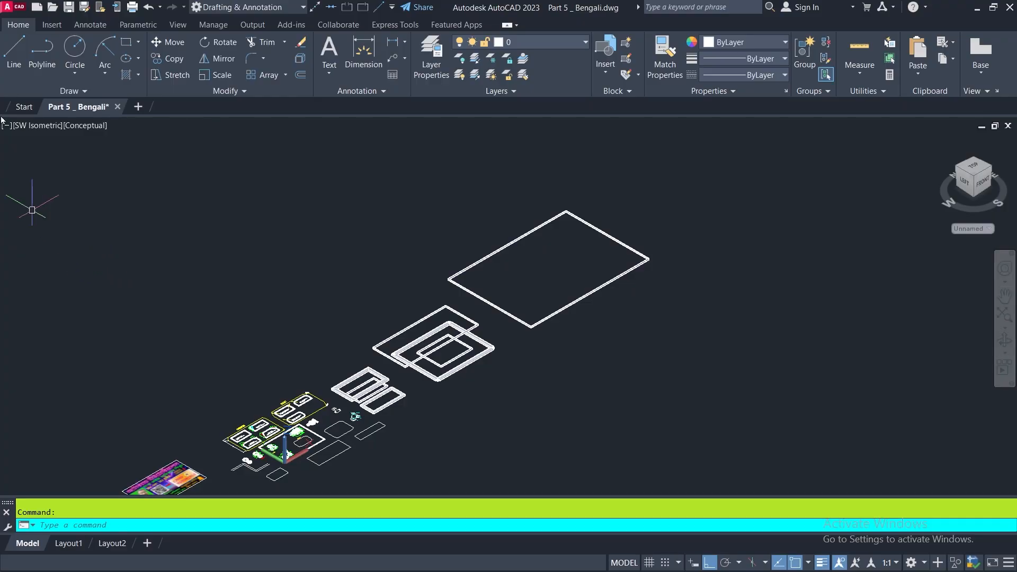
Step: Return the drawing to the Top view with the 2D Wireframe visual style
click(31, 127)
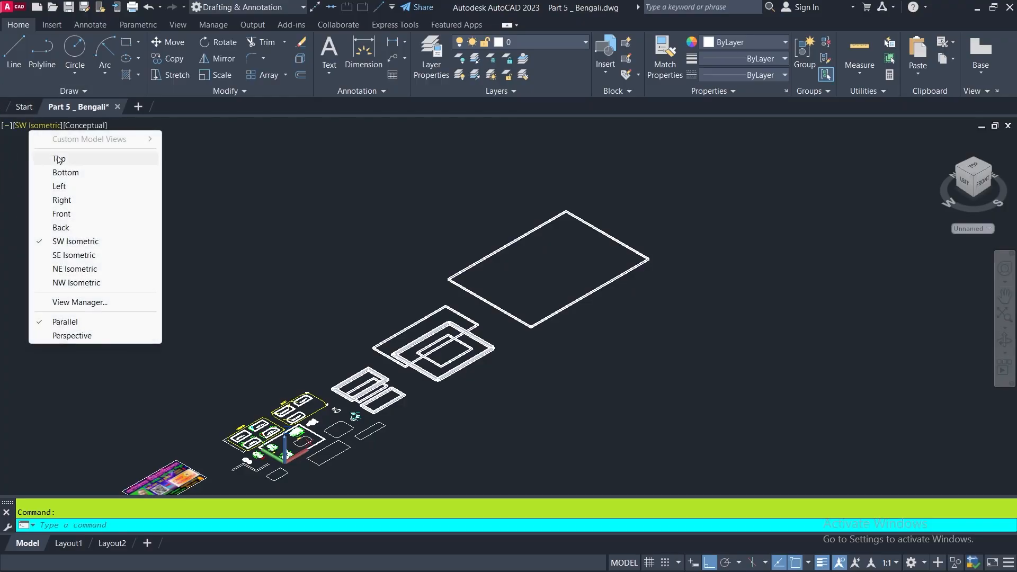
click(57, 156)
click(53, 126)
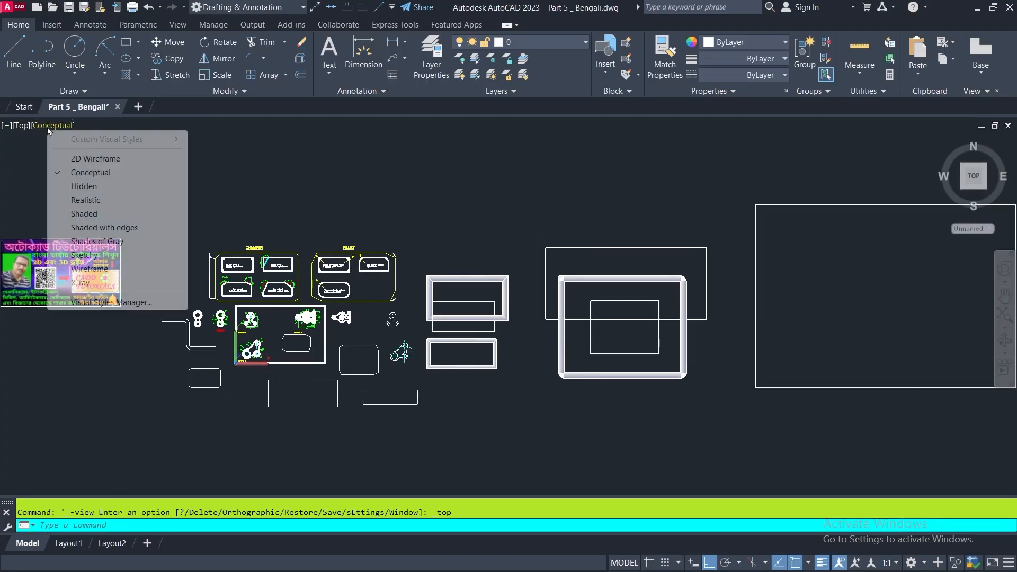
click(95, 159)
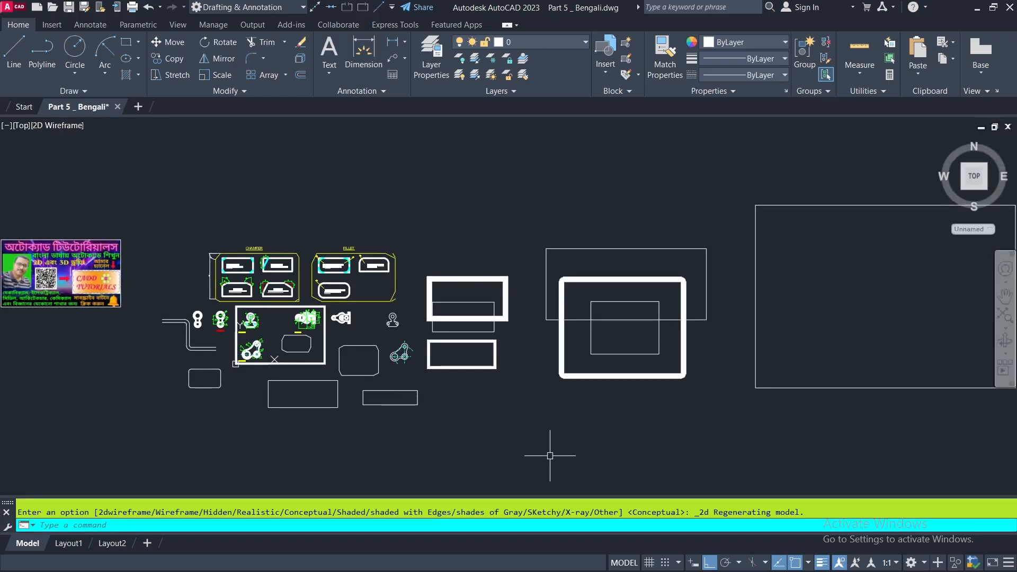